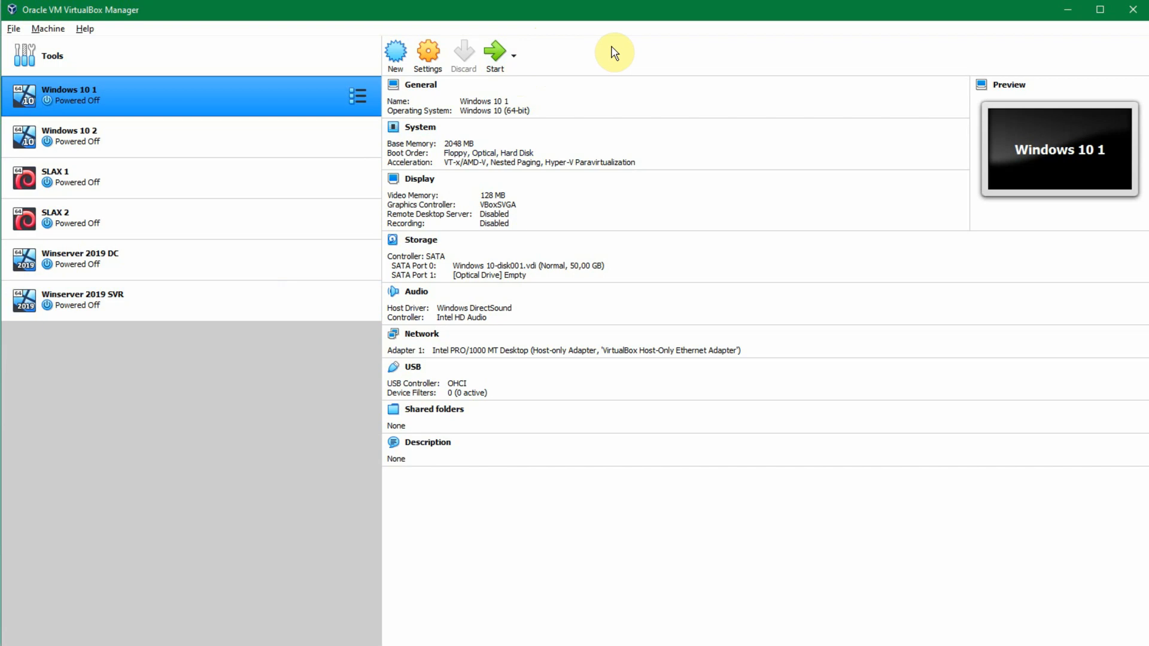
# Step: Inspect the details of the existing NatNetwork in the global network preferences and close them without changes
pyautogui.click(14, 29)
pyautogui.click(14, 29)
pyautogui.click(13, 28)
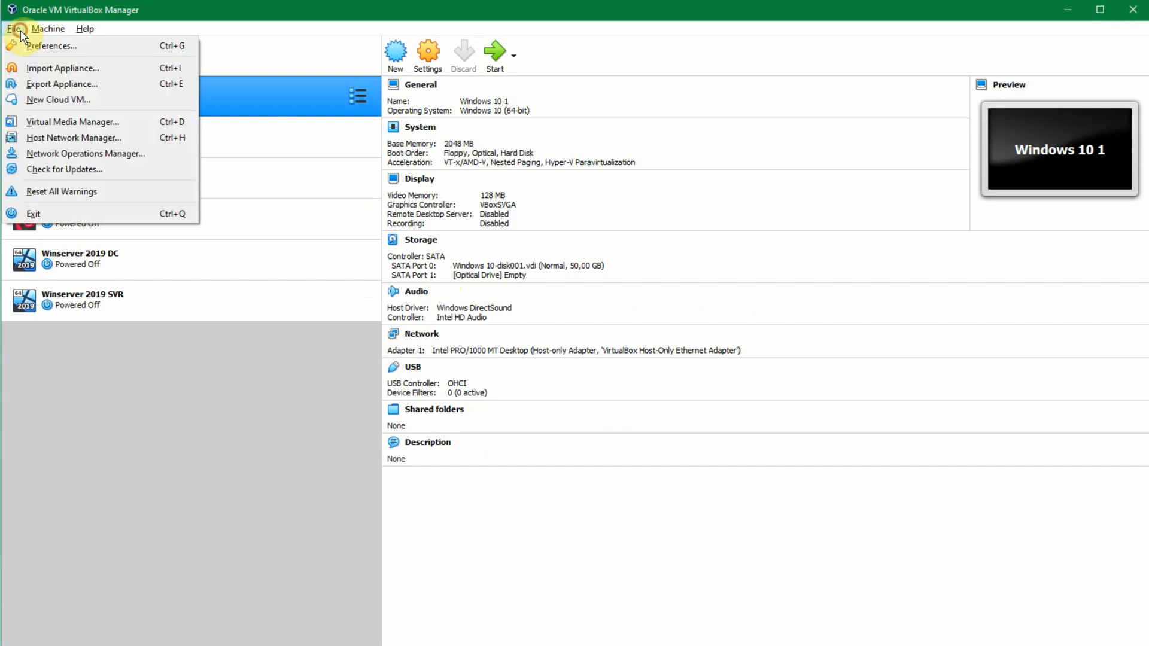
pyautogui.click(24, 47)
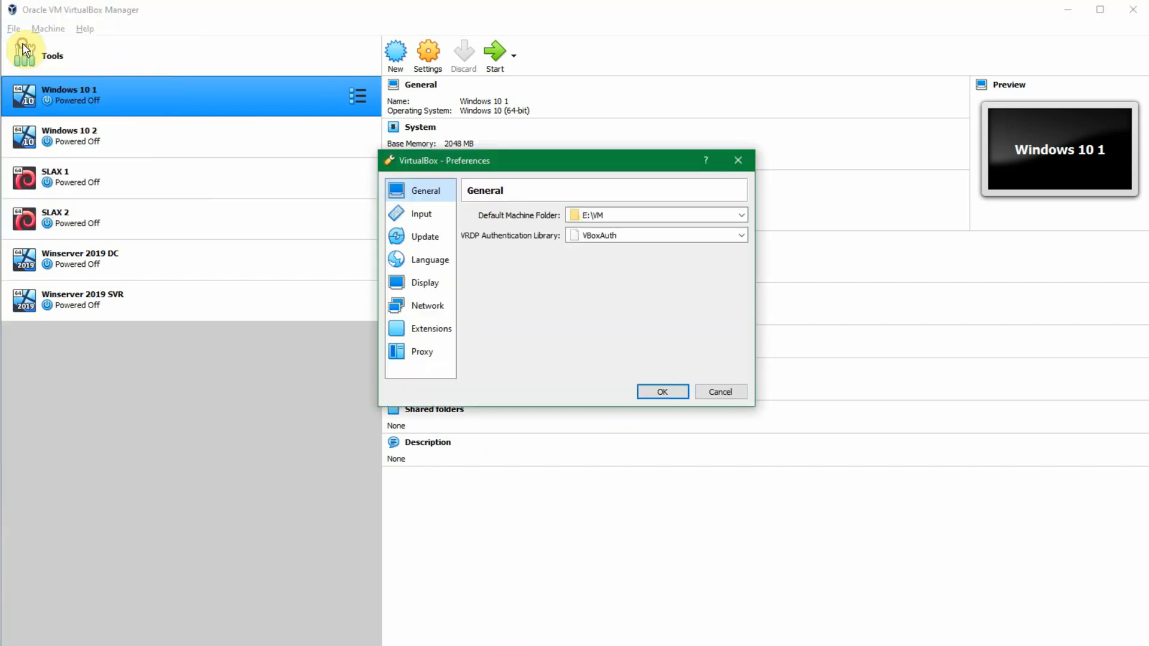
pyautogui.click(432, 306)
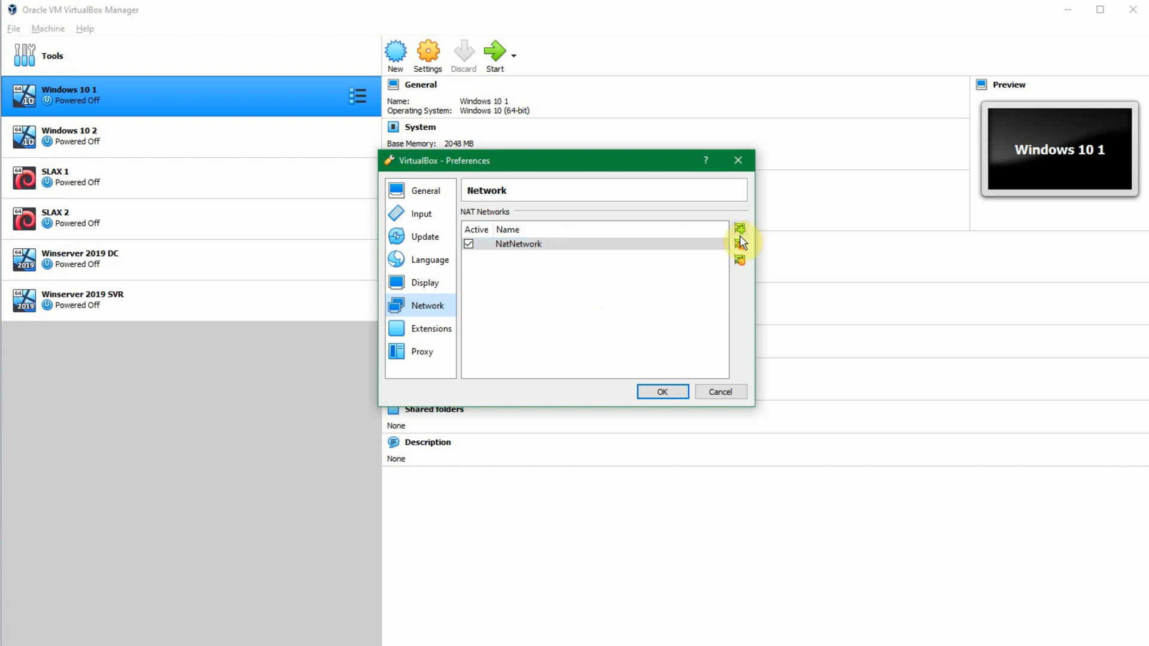
pyautogui.doubleClick(712, 243)
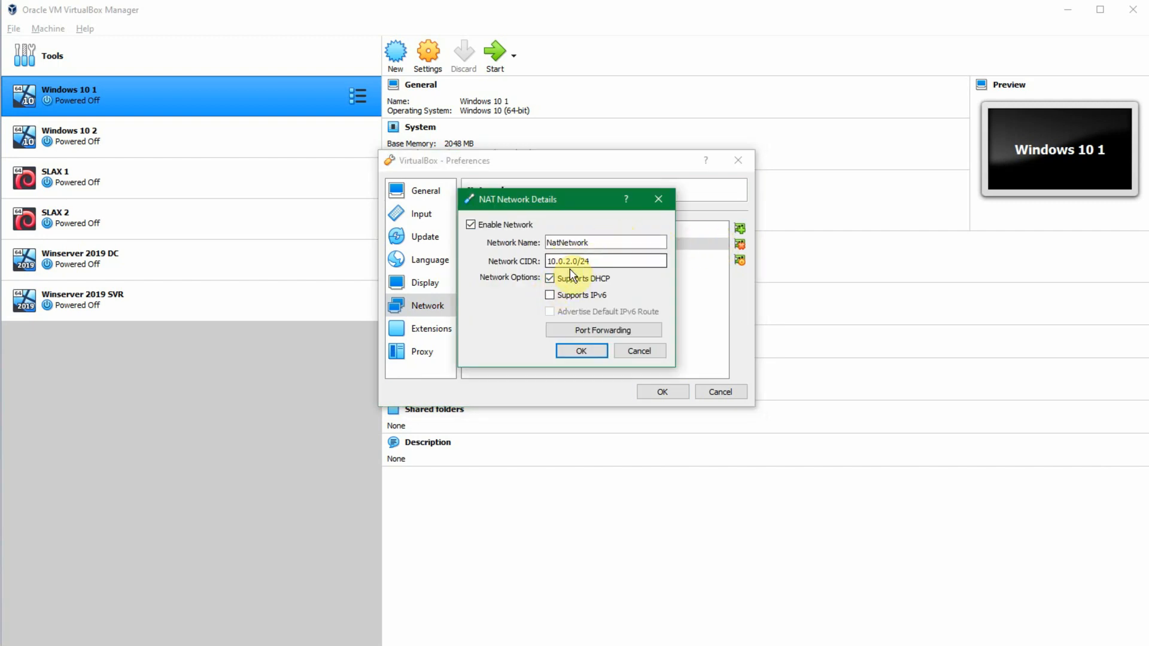
pyautogui.click(634, 352)
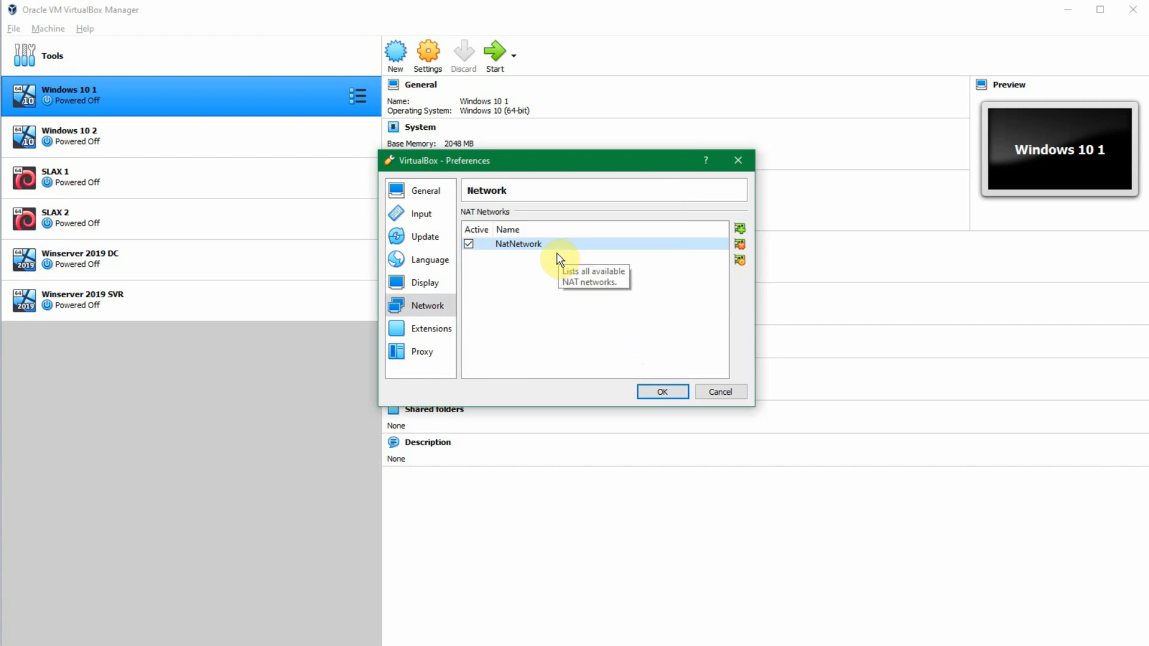
# Step: Add a new NAT network and name it NoDHCP
pyautogui.click(740, 229)
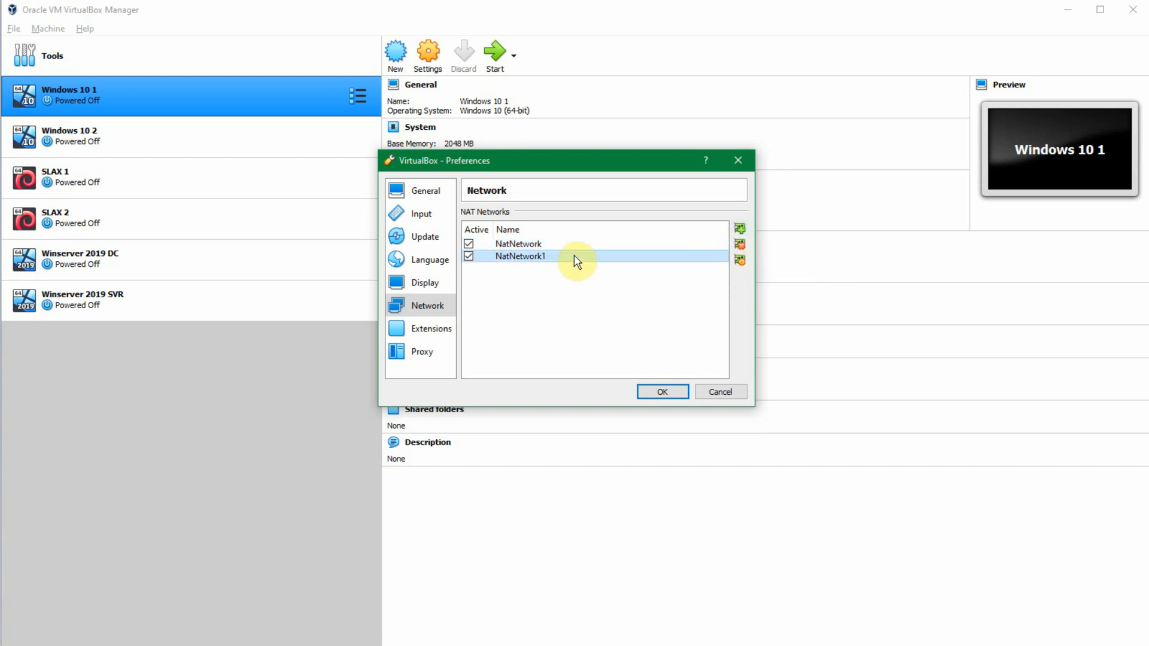
pyautogui.moveTo(534, 259)
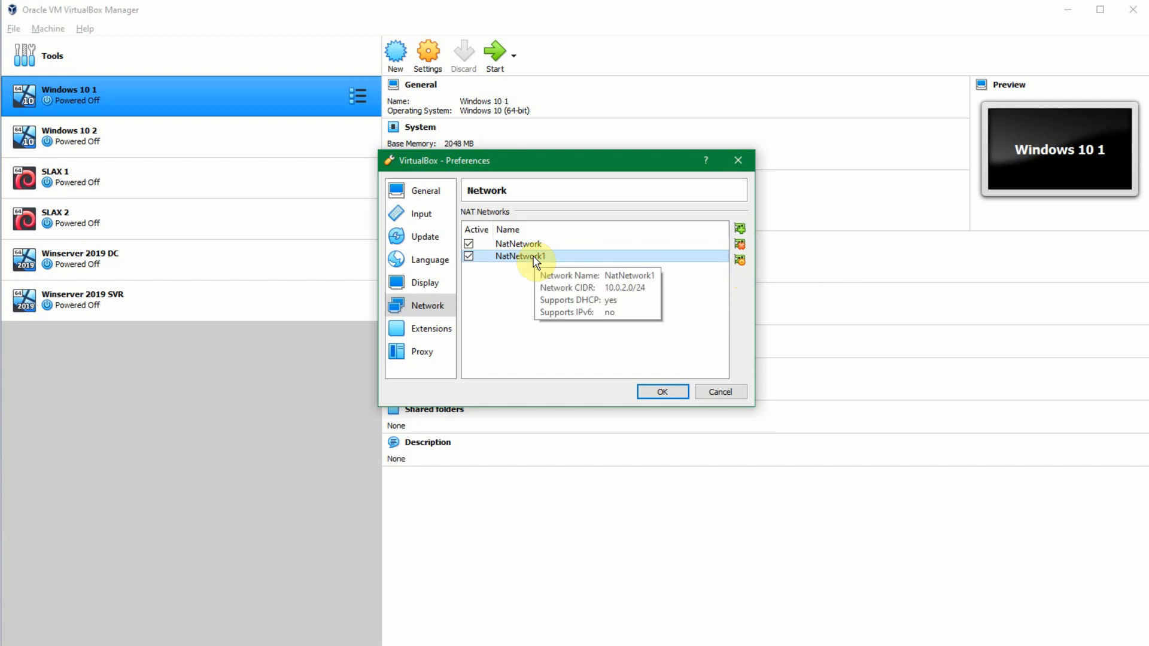
pyautogui.doubleClick(535, 257)
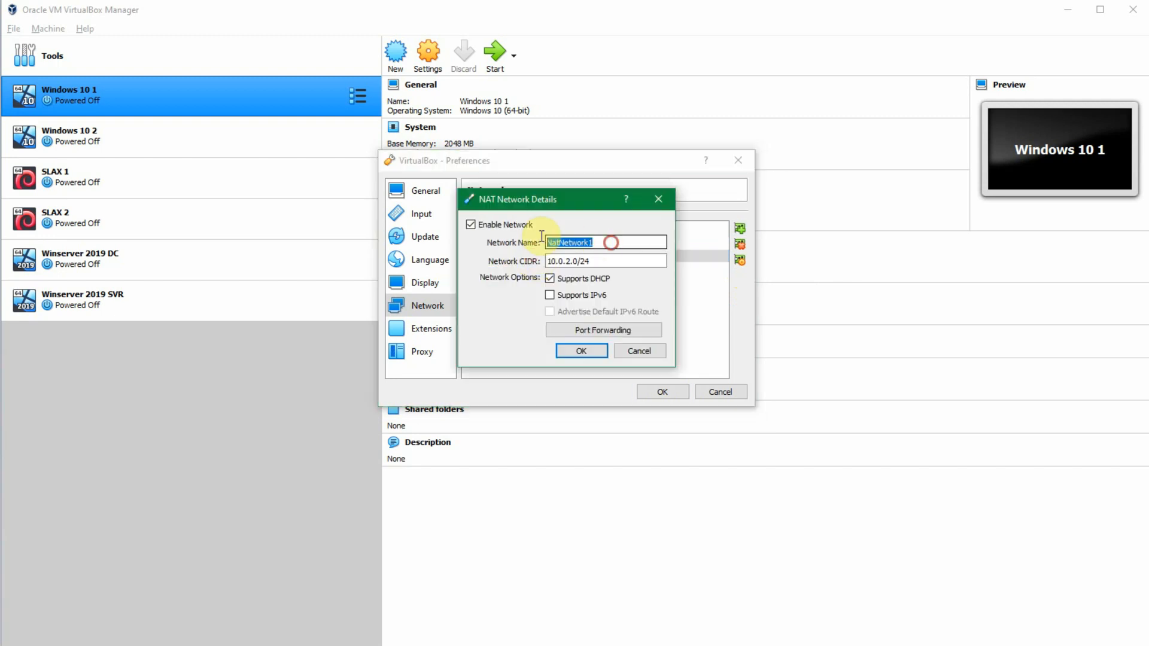
pyautogui.write('NoDHCP')
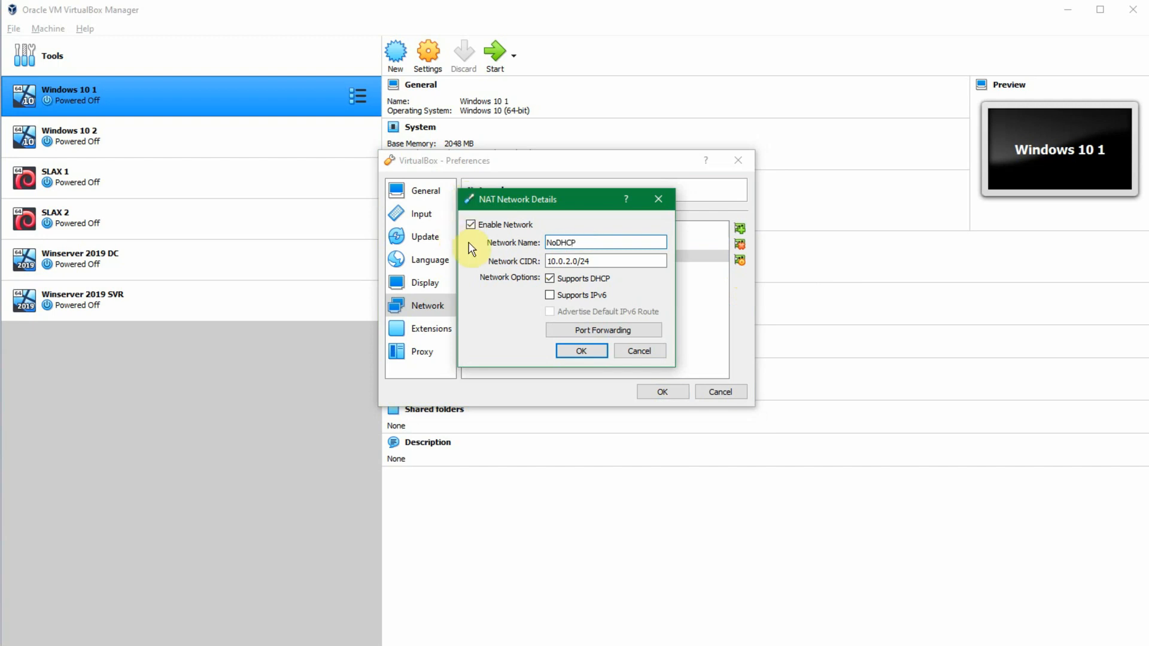
# Step: Set the NoDHCP network's CIDR to 192.168.56.0/24, disable its DHCP support and confirm the network details
pyautogui.moveTo(610, 261); pyautogui.dragTo(469, 257)
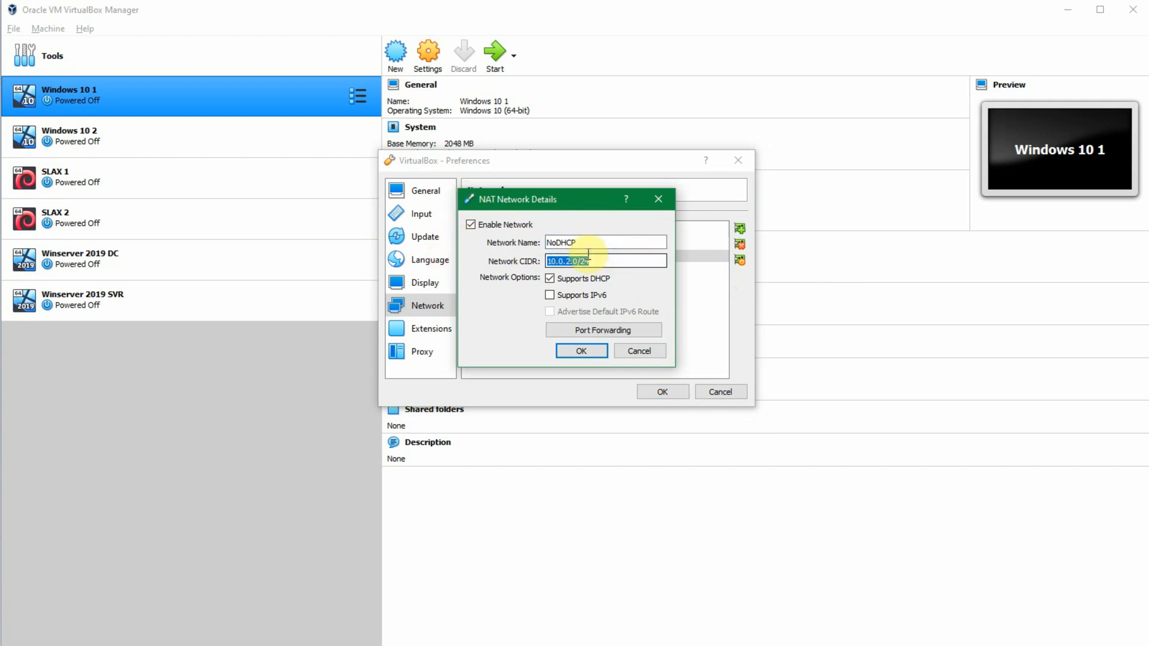
pyautogui.moveTo(578, 261); pyautogui.dragTo(311, 259)
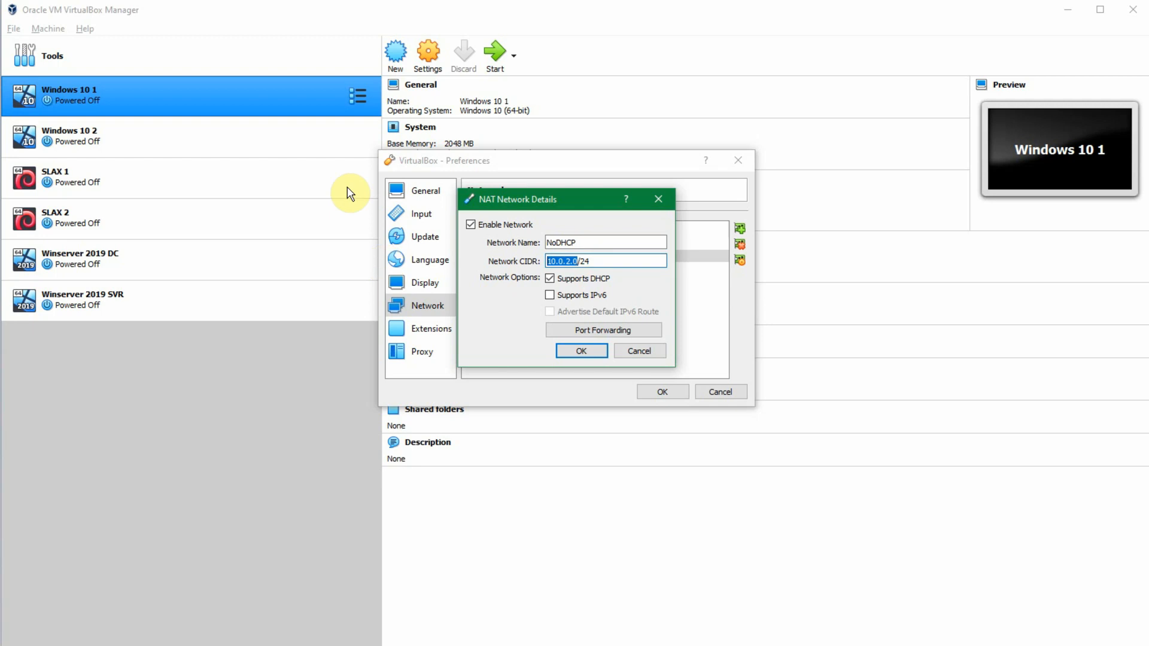
pyautogui.write('192')
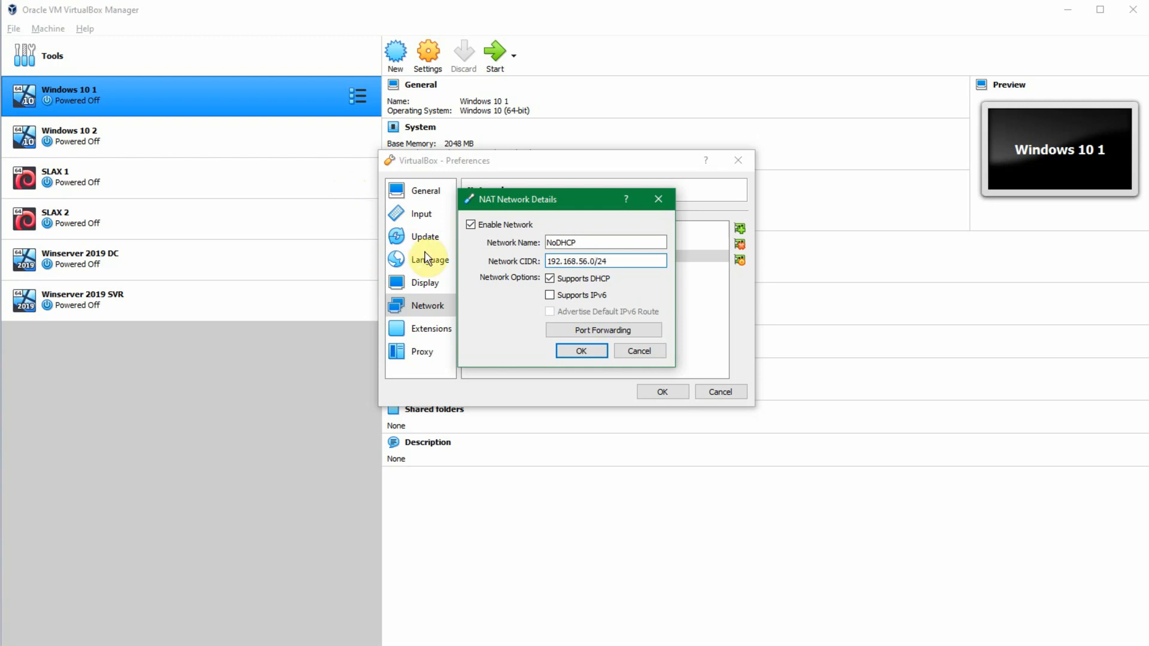
pyautogui.click(559, 279)
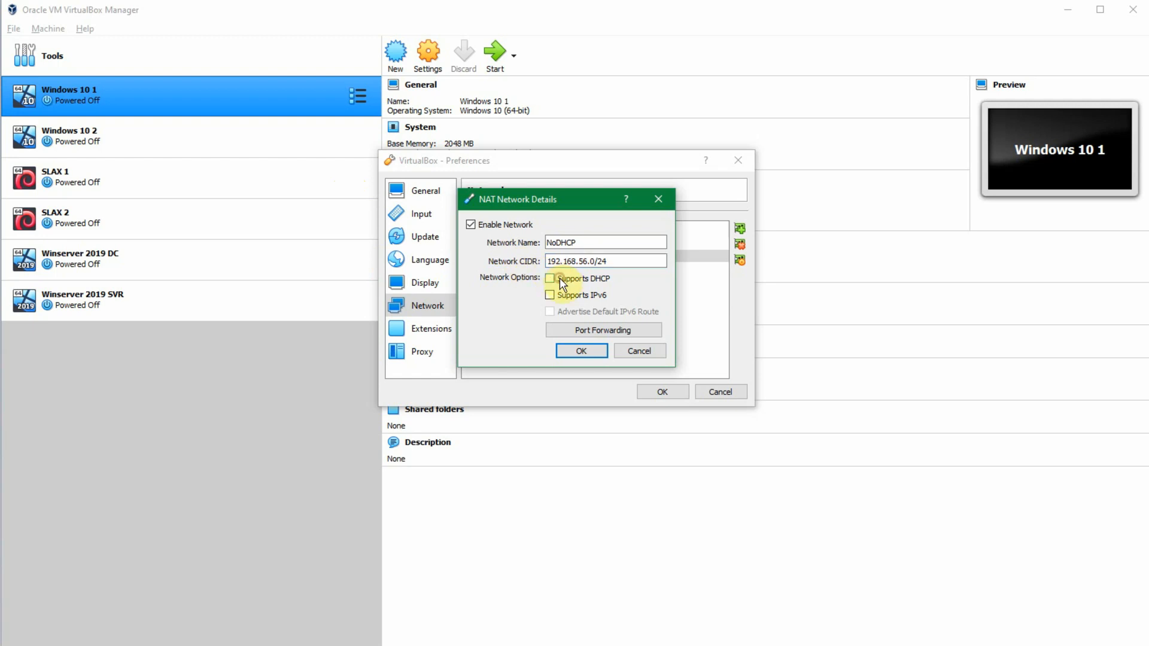
pyautogui.click(578, 353)
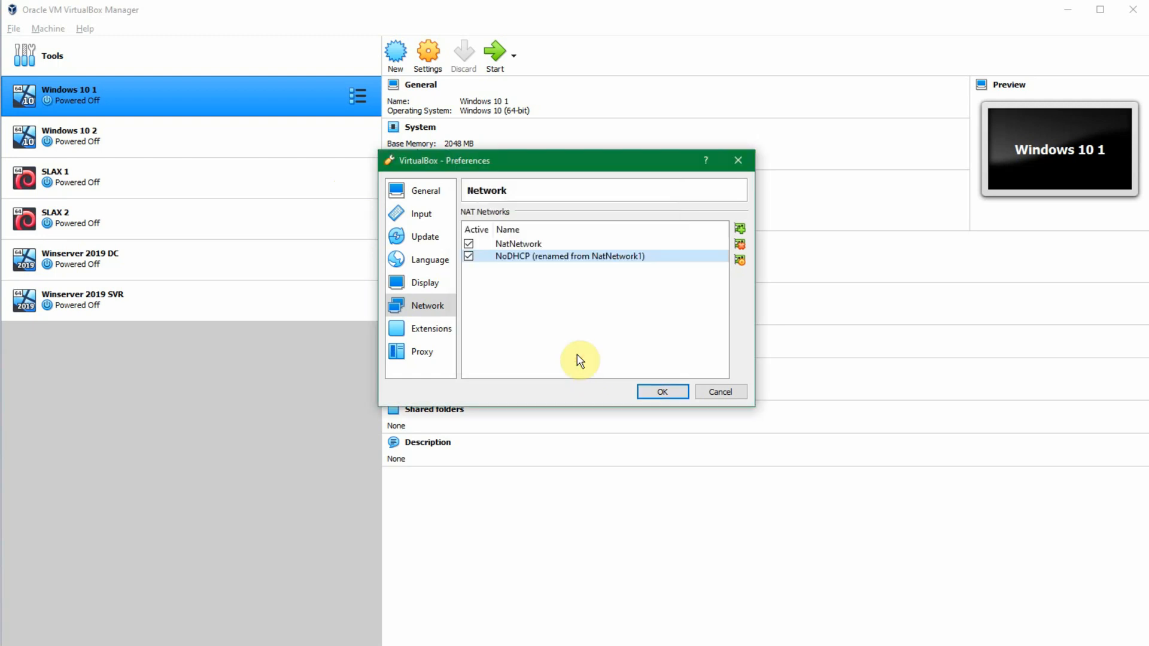
# Step: Review the NoDHCP network's name, CIDR and options in its network details
pyautogui.moveTo(620, 256)
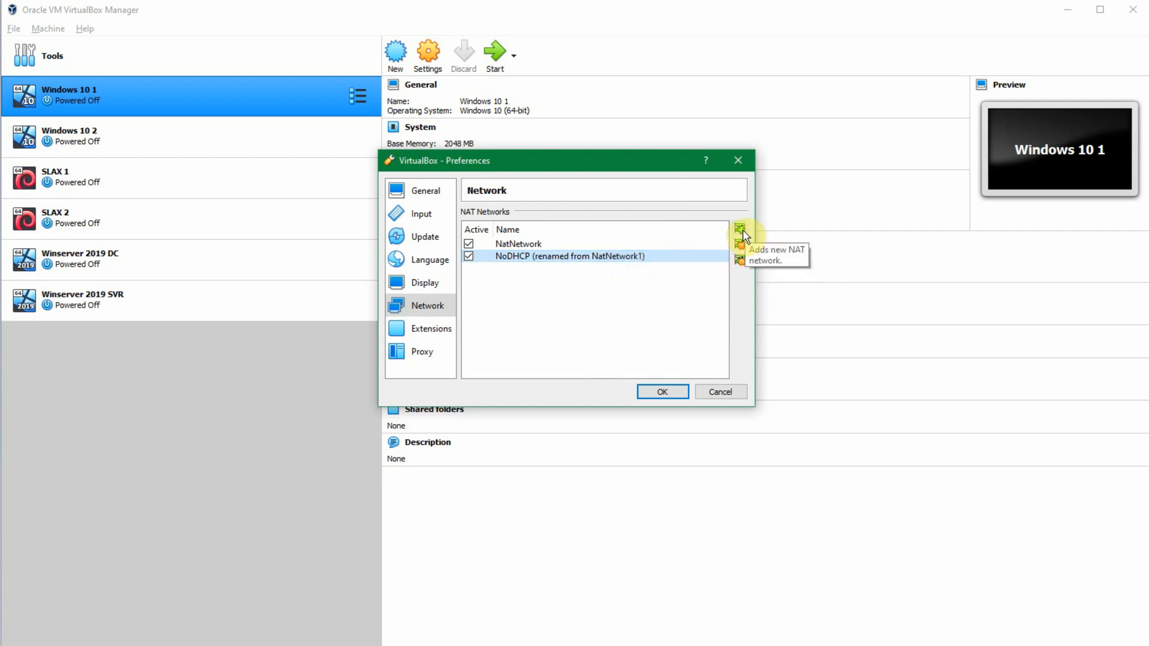
pyautogui.click(737, 257)
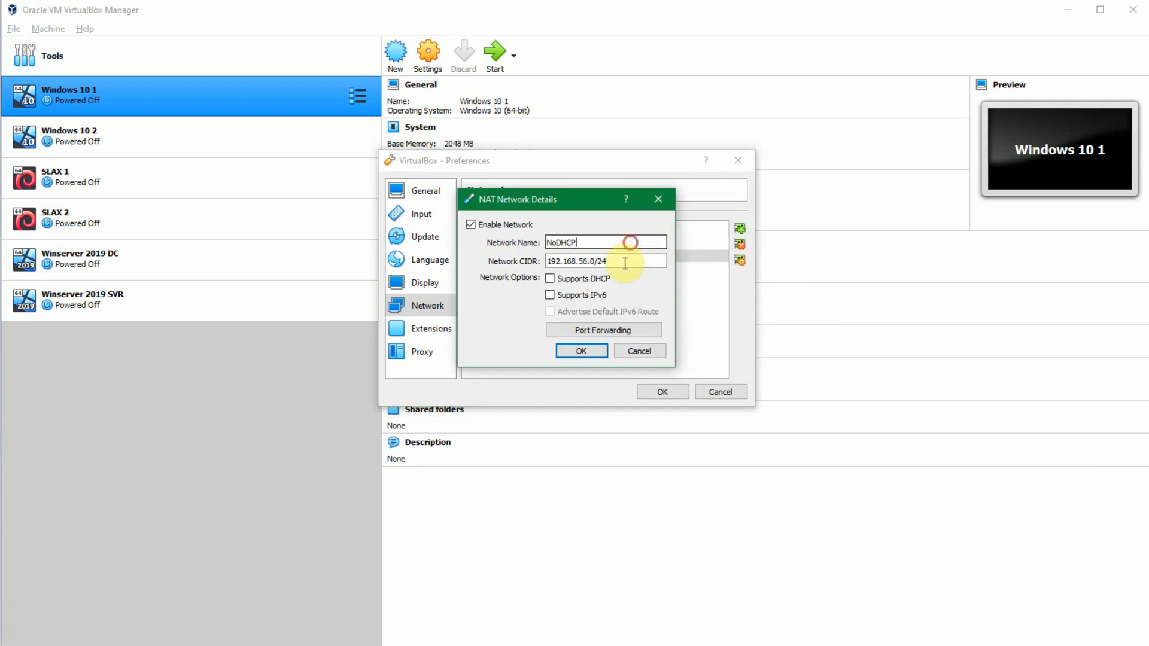
pyautogui.click(576, 352)
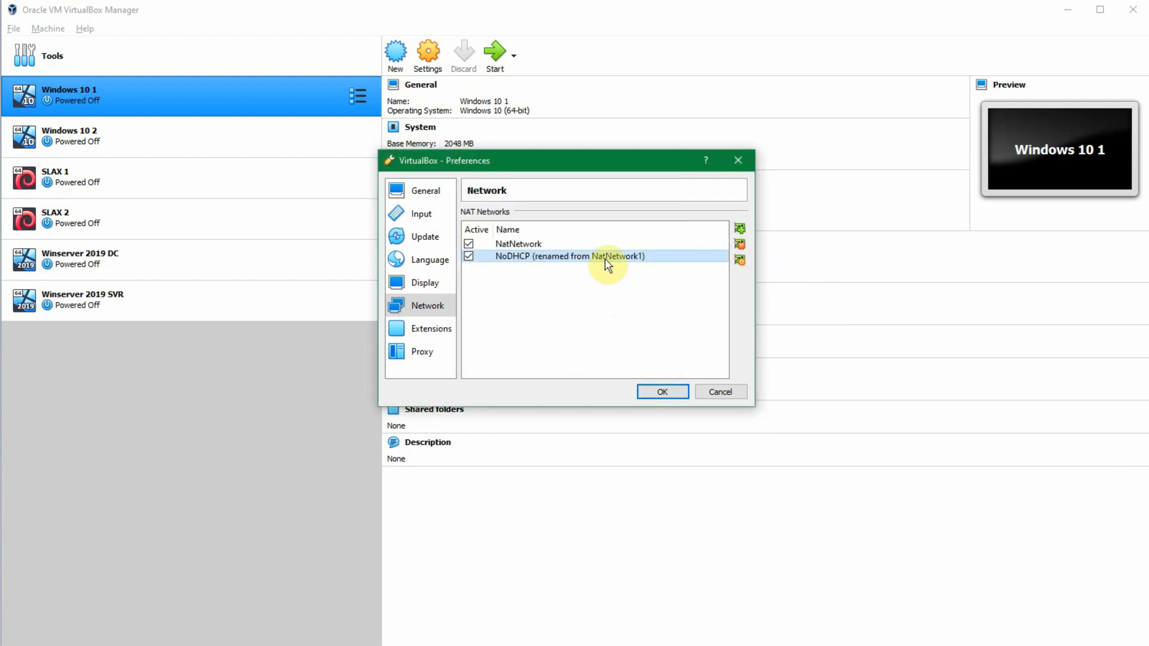
pyautogui.doubleClick(545, 257)
pyautogui.click(582, 243)
pyautogui.click(578, 351)
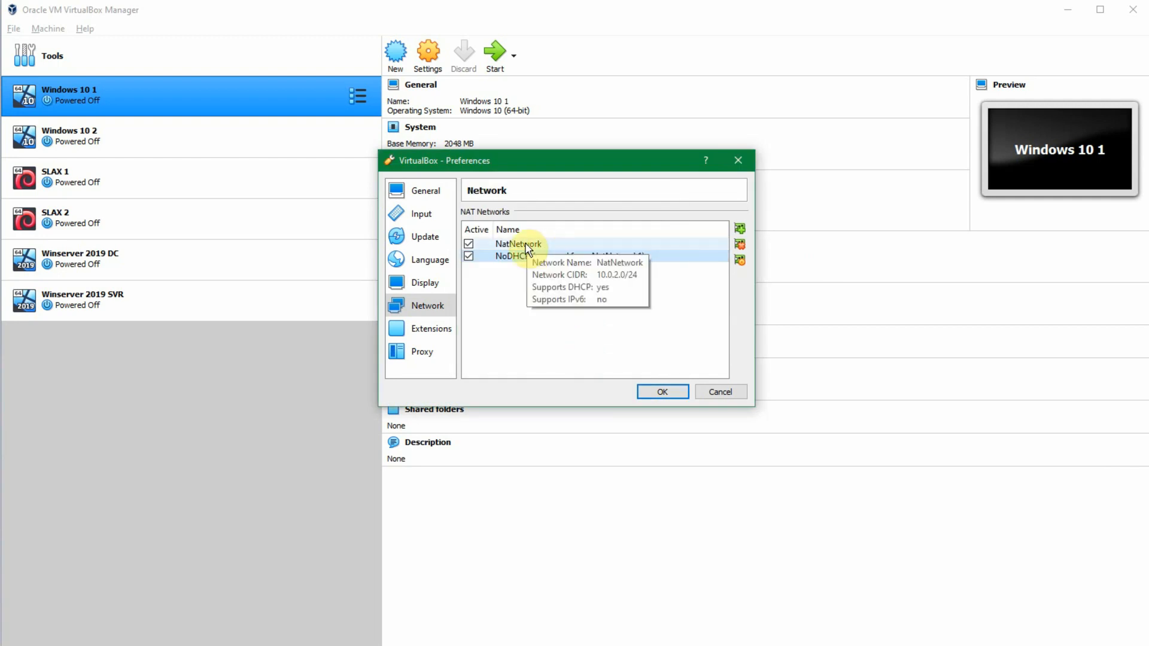
# Step: Keep NatNetwork active and apply the NAT network preferences
pyautogui.click(478, 243)
pyautogui.click(469, 243)
pyautogui.click(661, 390)
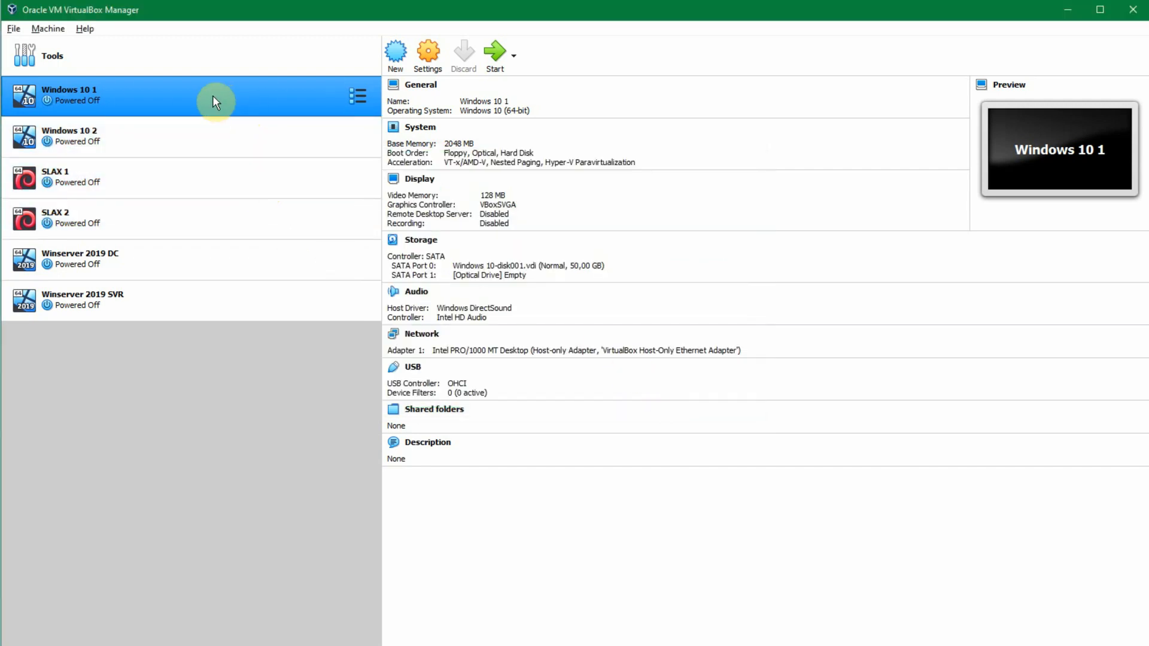
# Step: Attach Adapter 1 of the Windows 10 1 virtual machine to the NAT Network NoDHCP and save its settings
pyautogui.click(428, 55)
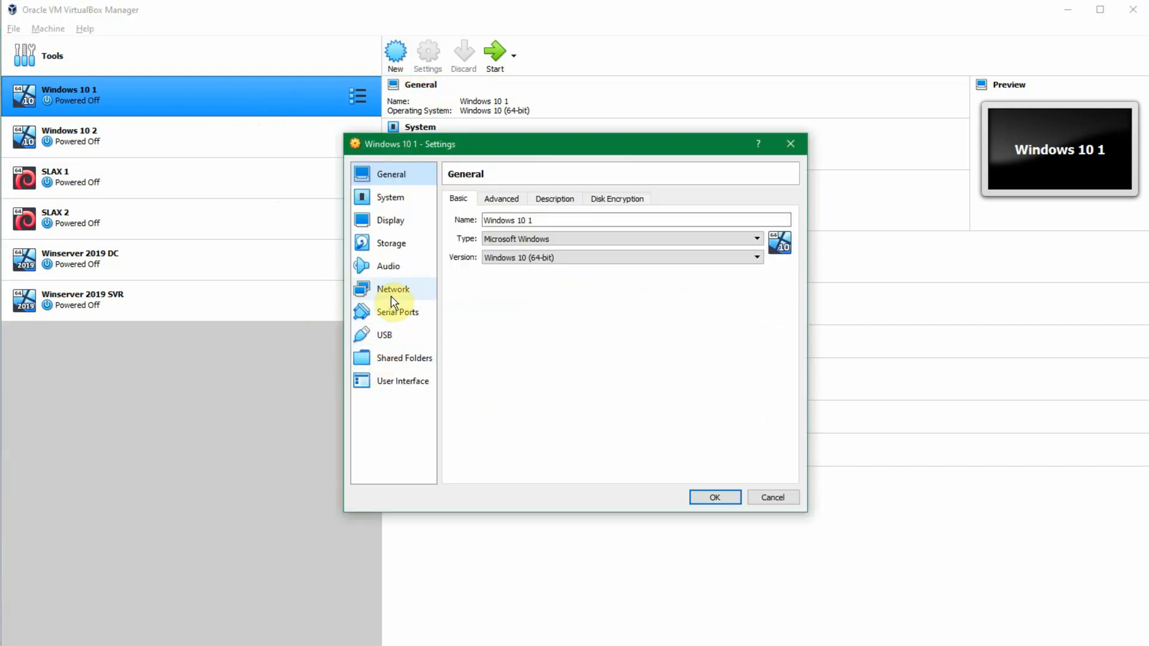
pyautogui.click(387, 292)
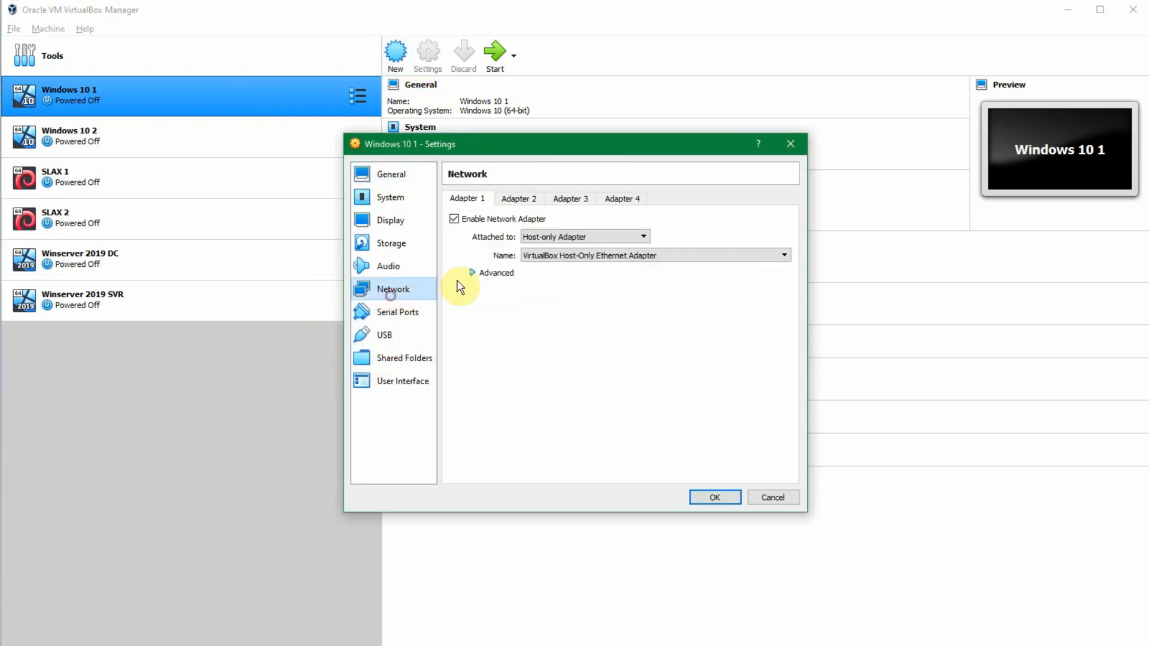
pyautogui.click(560, 239)
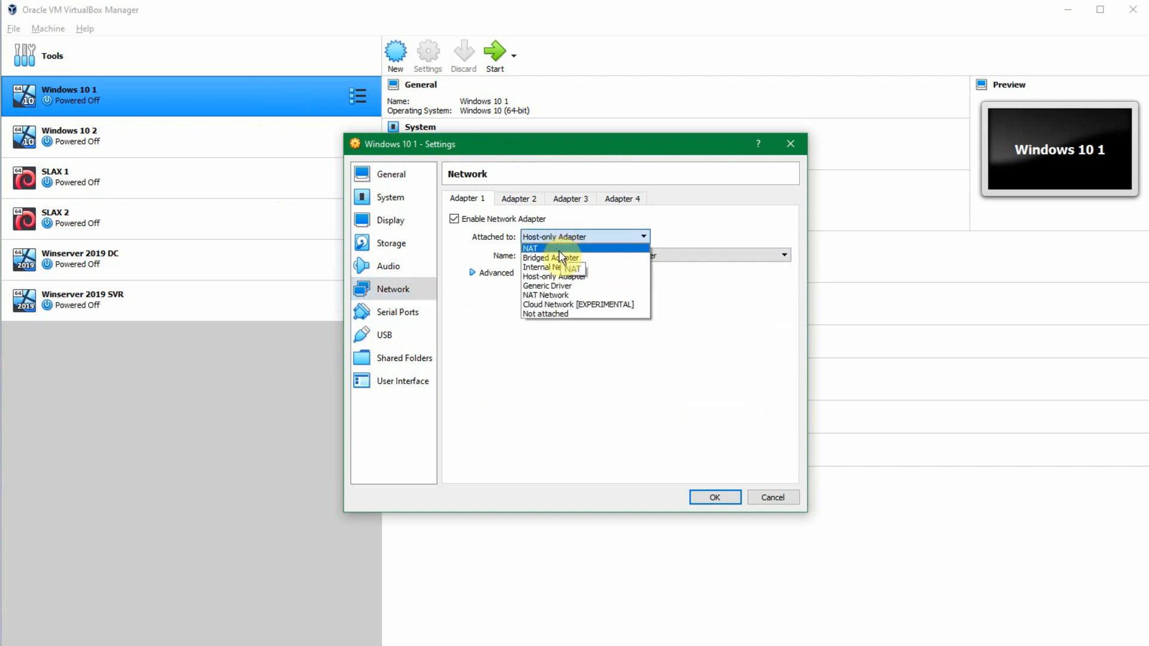
pyautogui.click(579, 296)
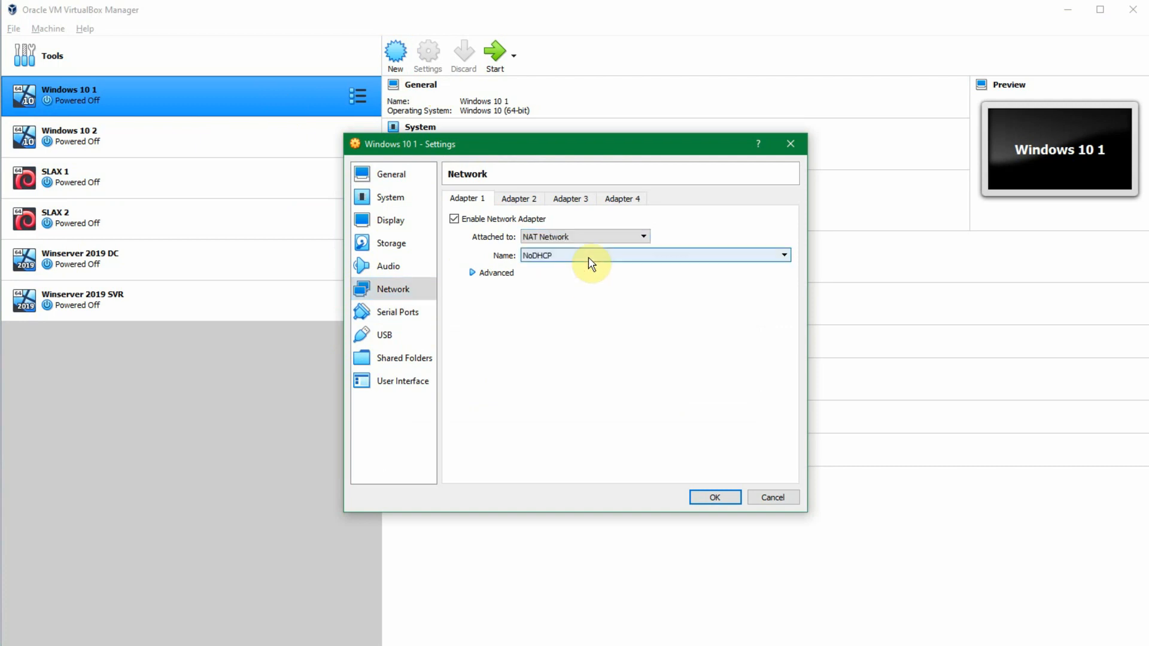
pyautogui.click(587, 256)
pyautogui.click(581, 274)
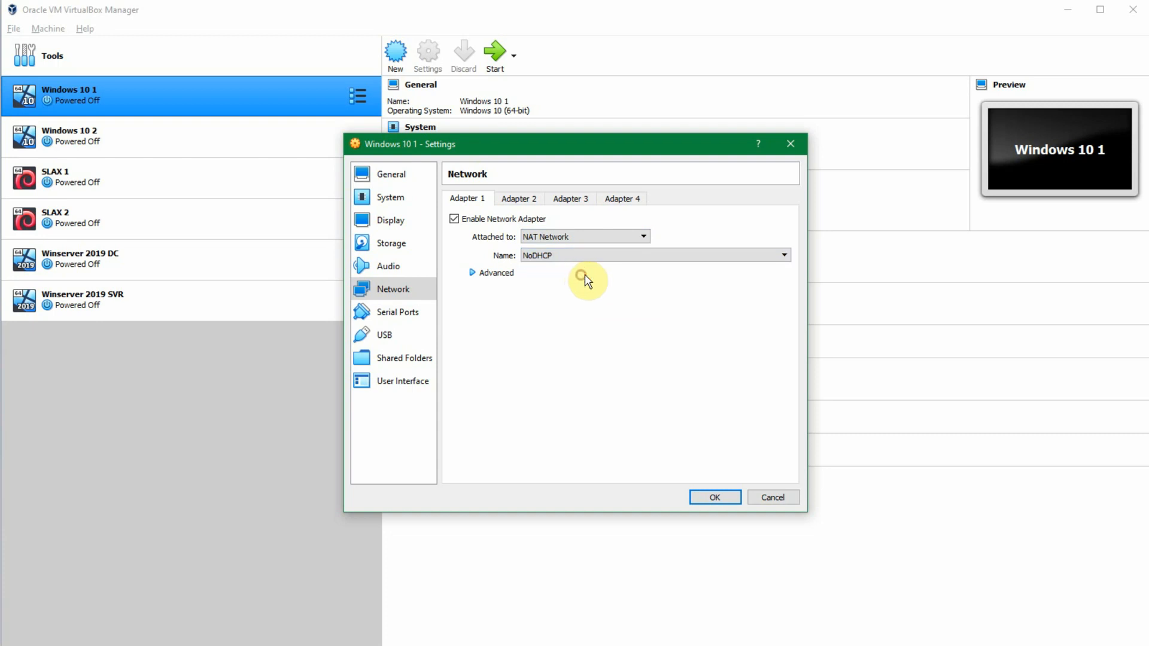
pyautogui.click(714, 495)
# Step: Attach Adapter 1 of the Winserver 2019 DC virtual machine to the NAT Network NoDHCP and save its settings
pyautogui.click(216, 263)
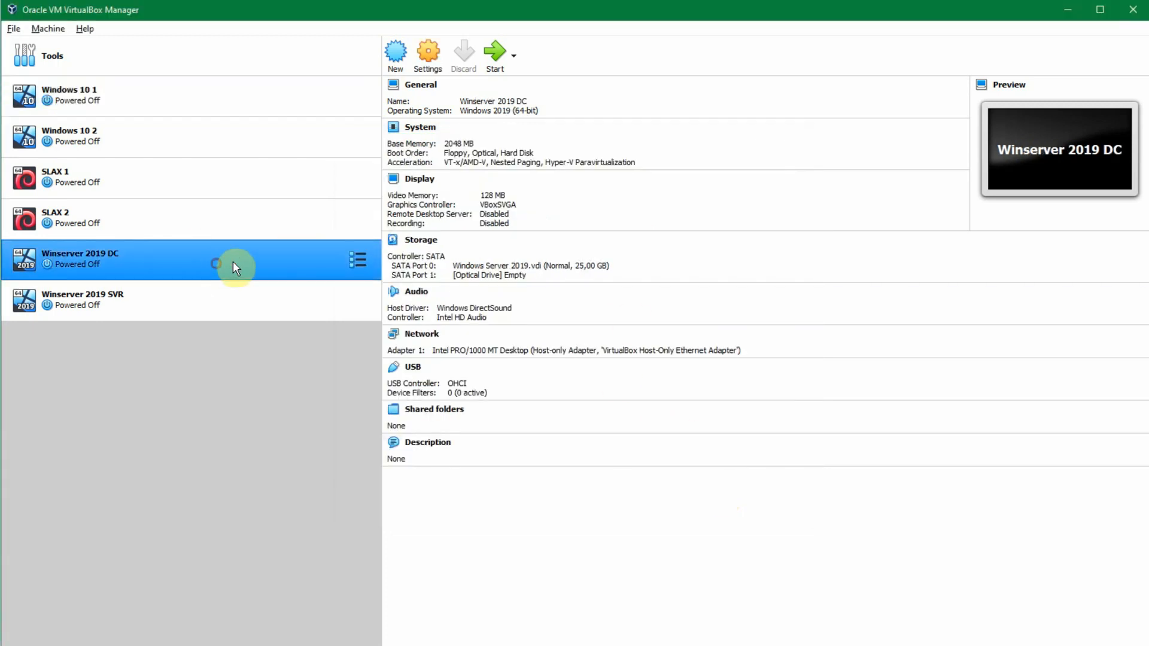
pyautogui.click(422, 59)
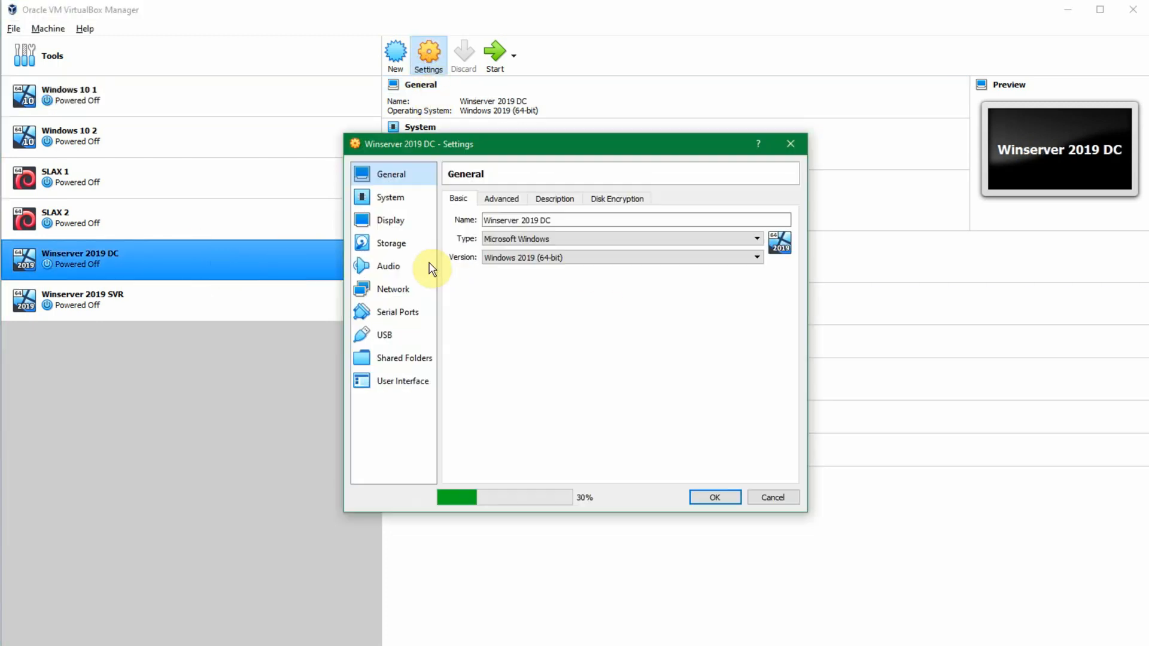
pyautogui.click(400, 291)
pyautogui.click(546, 236)
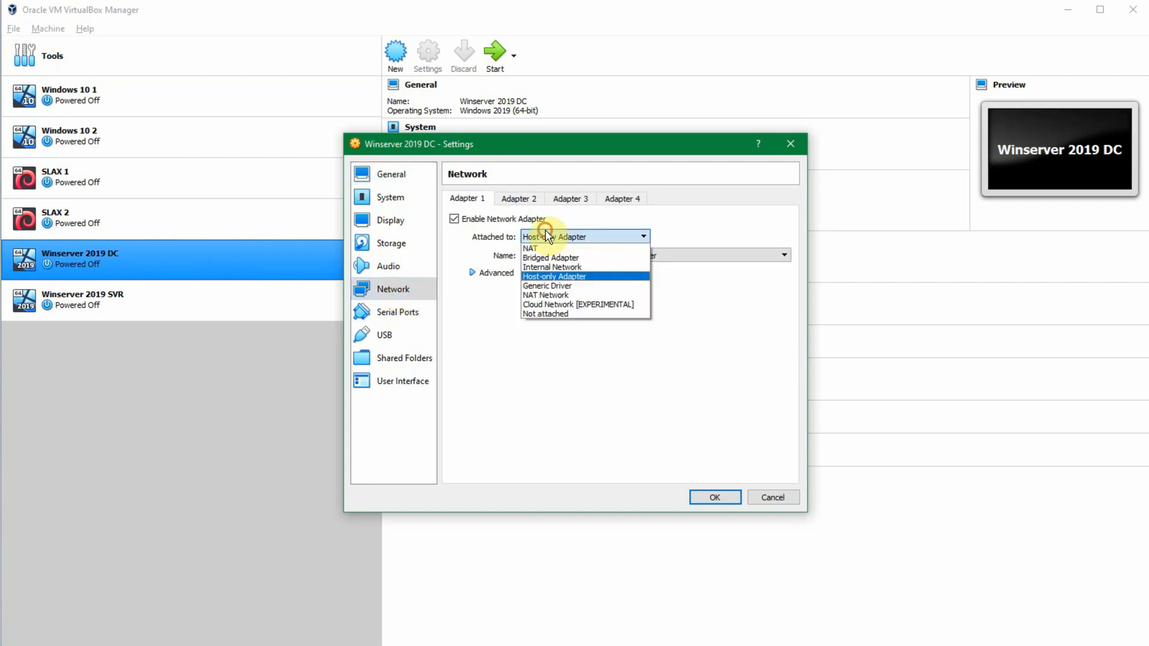
pyautogui.click(576, 296)
pyautogui.click(576, 256)
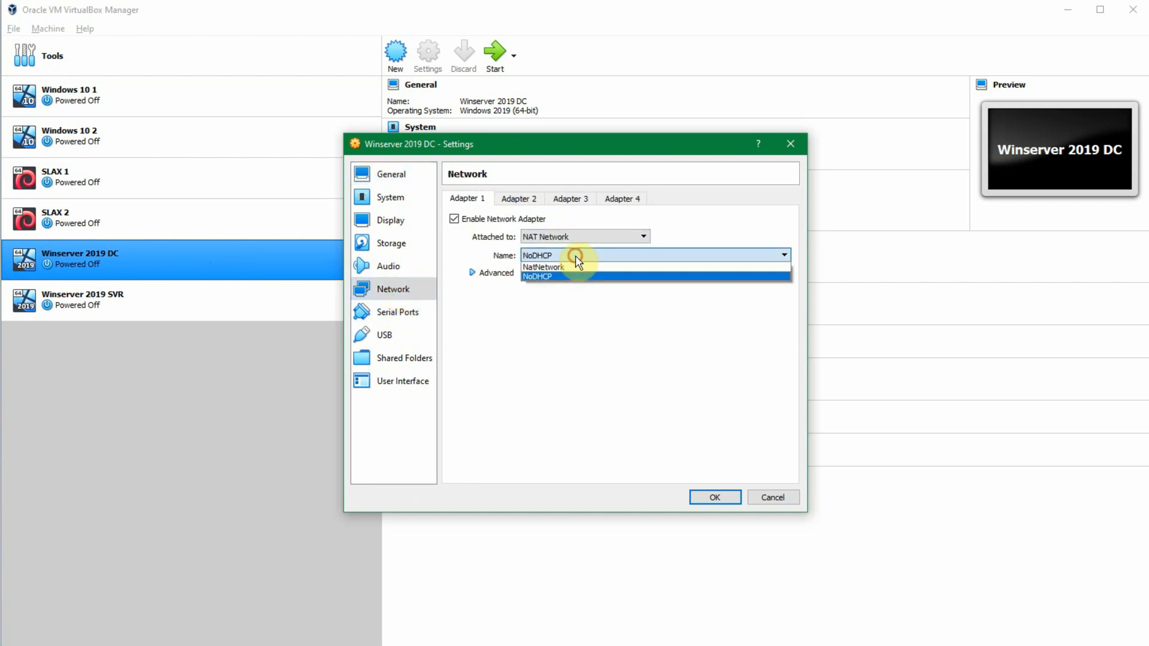
pyautogui.click(576, 256)
pyautogui.click(694, 499)
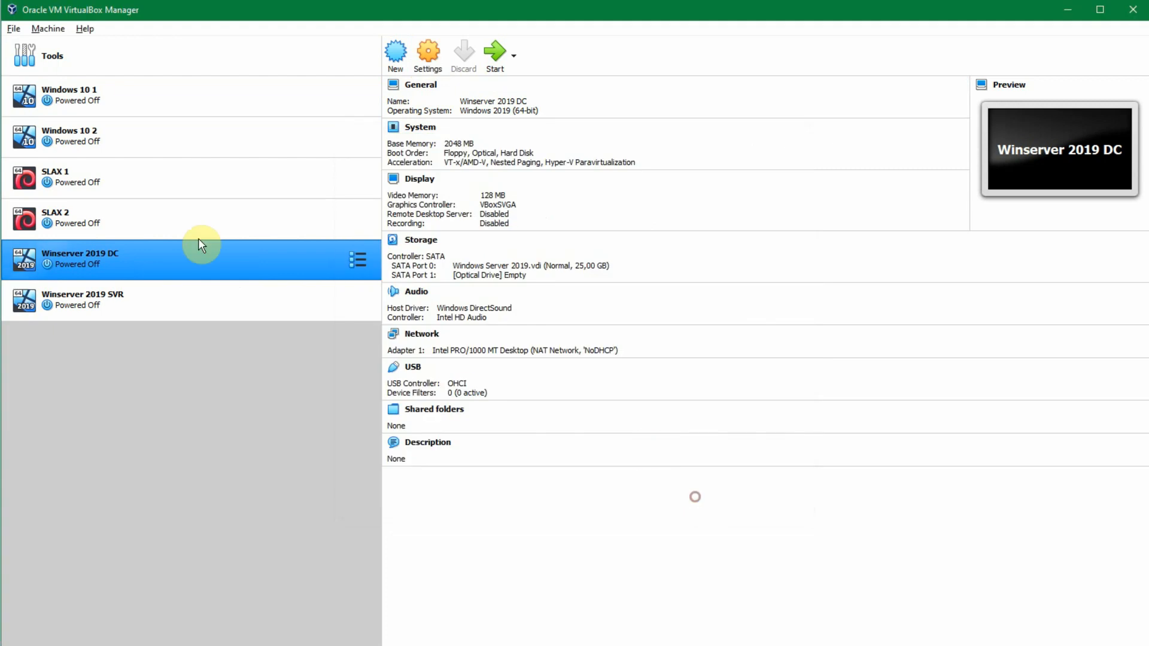
# Step: Attach Adapter 1 of the Winserver 2019 SVR virtual machine to the NAT Network NoDHCP and save its settings
pyautogui.click(196, 312)
pyautogui.click(428, 54)
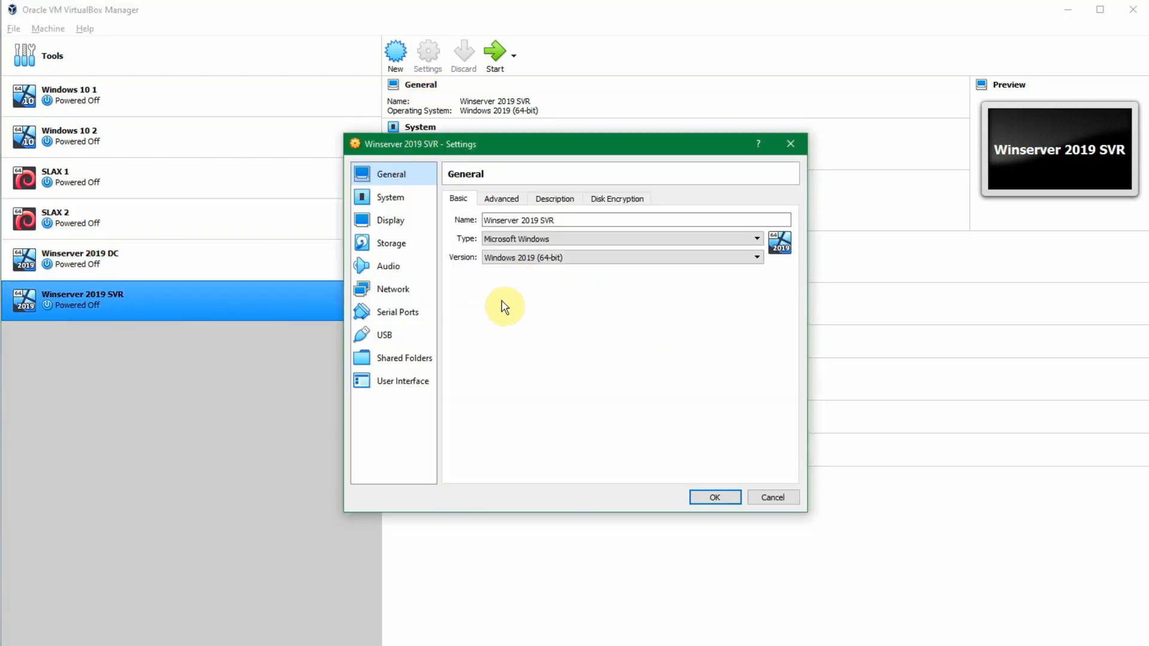
pyautogui.click(394, 289)
pyautogui.click(555, 235)
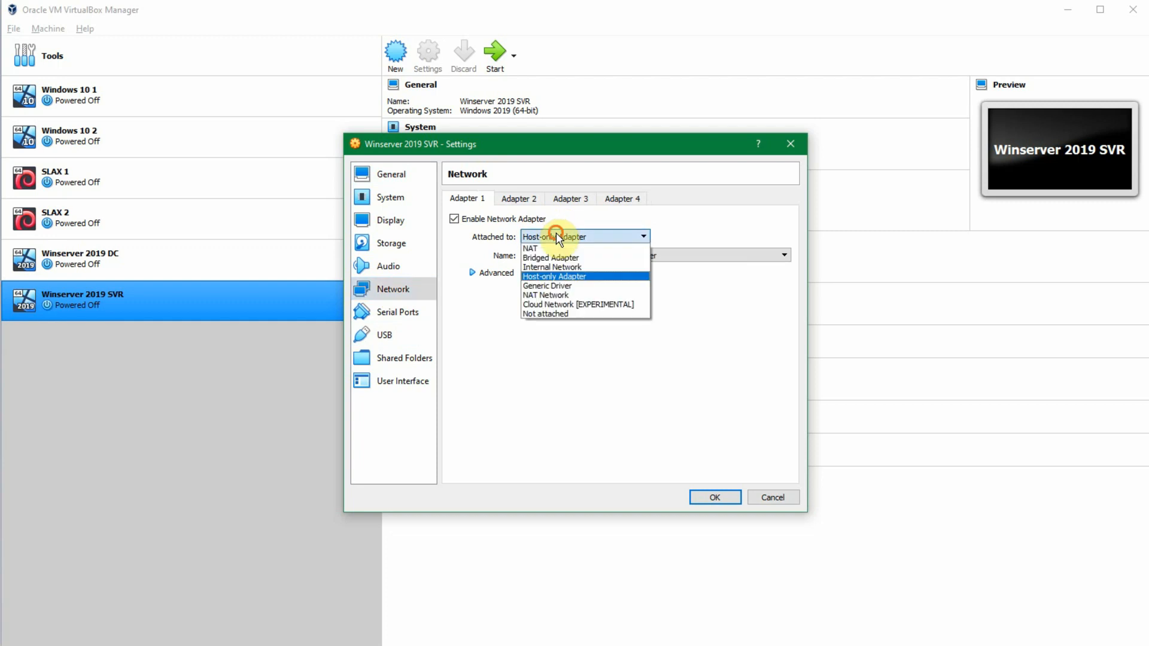
pyautogui.click(576, 266)
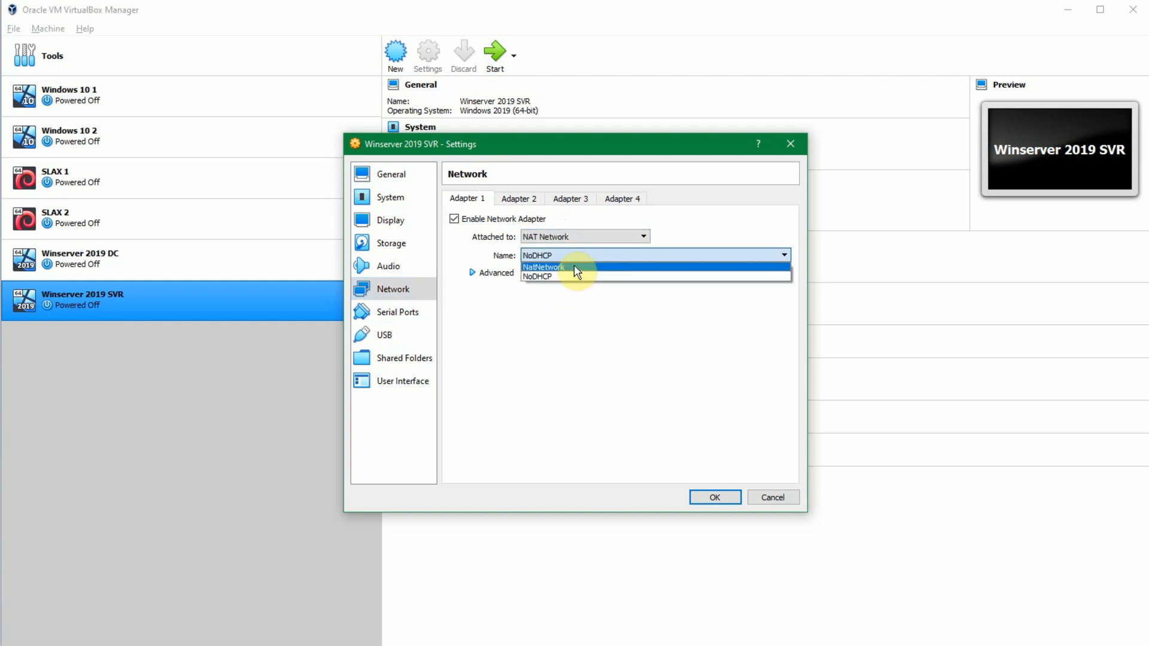
pyautogui.click(574, 270)
pyautogui.click(715, 497)
# Step: Start the Winserver 2019 DC and Winserver 2019 SVR virtual machines
pyautogui.click(214, 252)
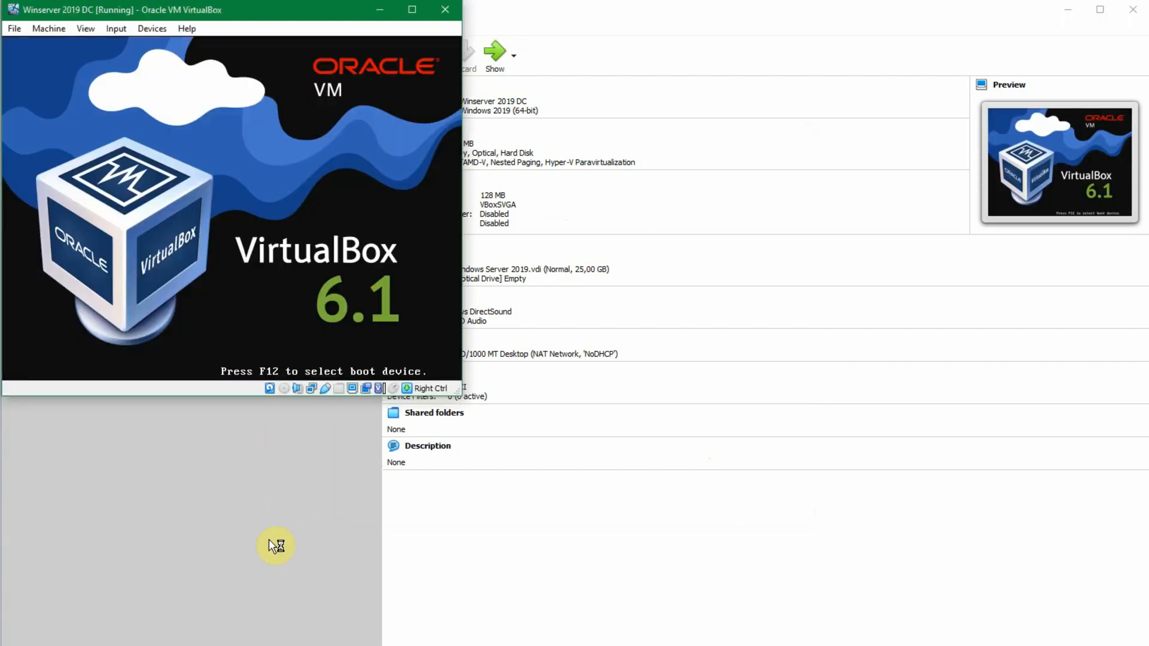
pyautogui.click(899, 11)
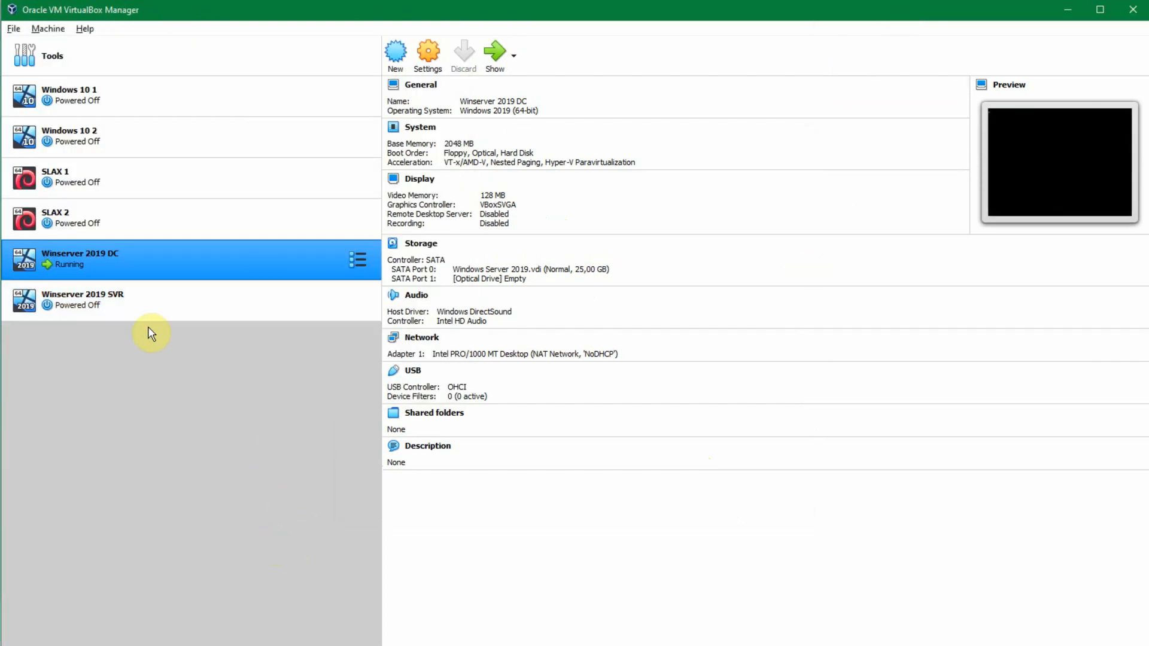
pyautogui.click(148, 307)
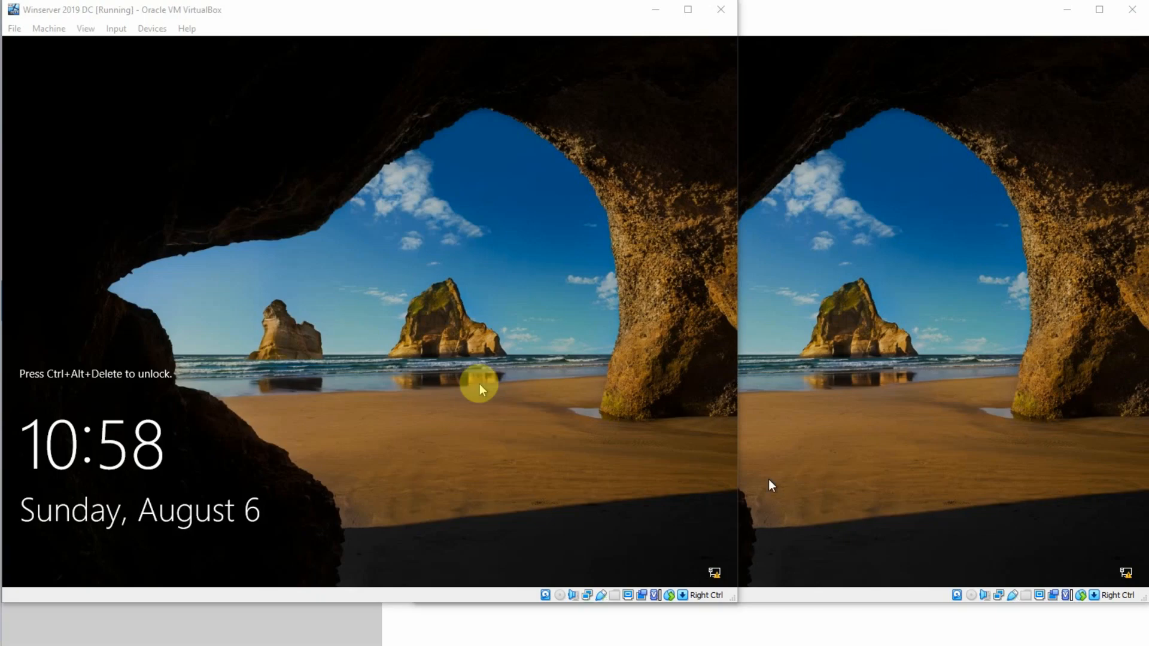
# Step: Sign in to the Winserver 2019 DC machine as SUKASUKA\Administrator with the account password
pyautogui.click(482, 390)
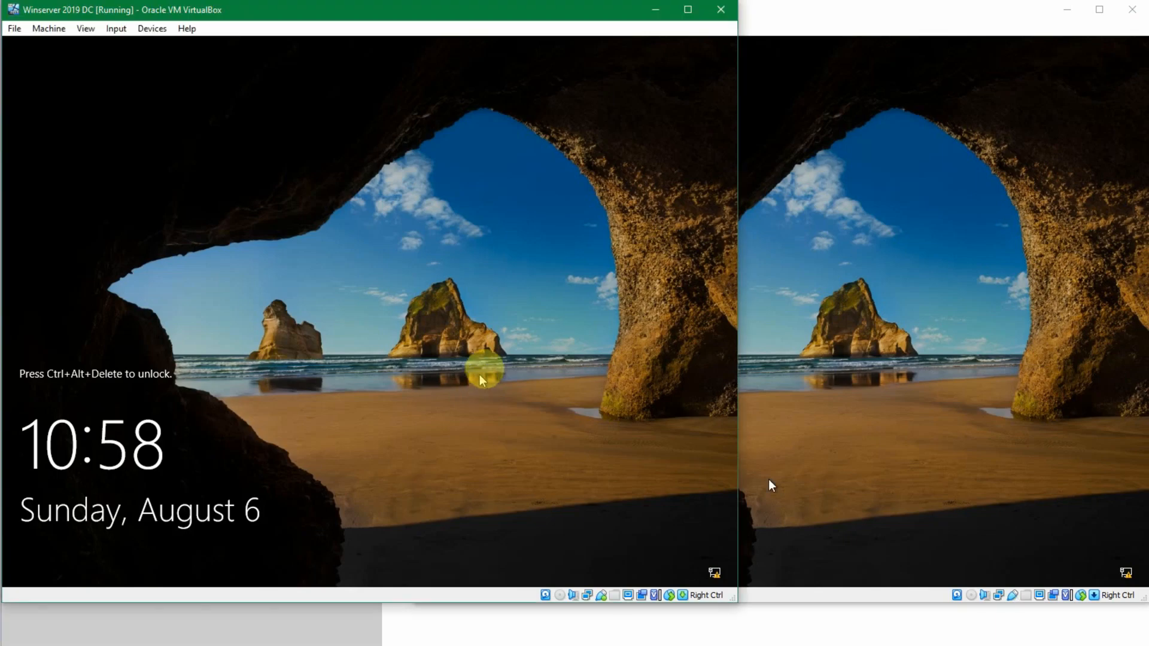
pyautogui.hotkey('ctrl', 'alt', 'Delete')
pyautogui.write('P')
pyautogui.hotkey('ctrl', 'a')
pyautogui.write('Pa')
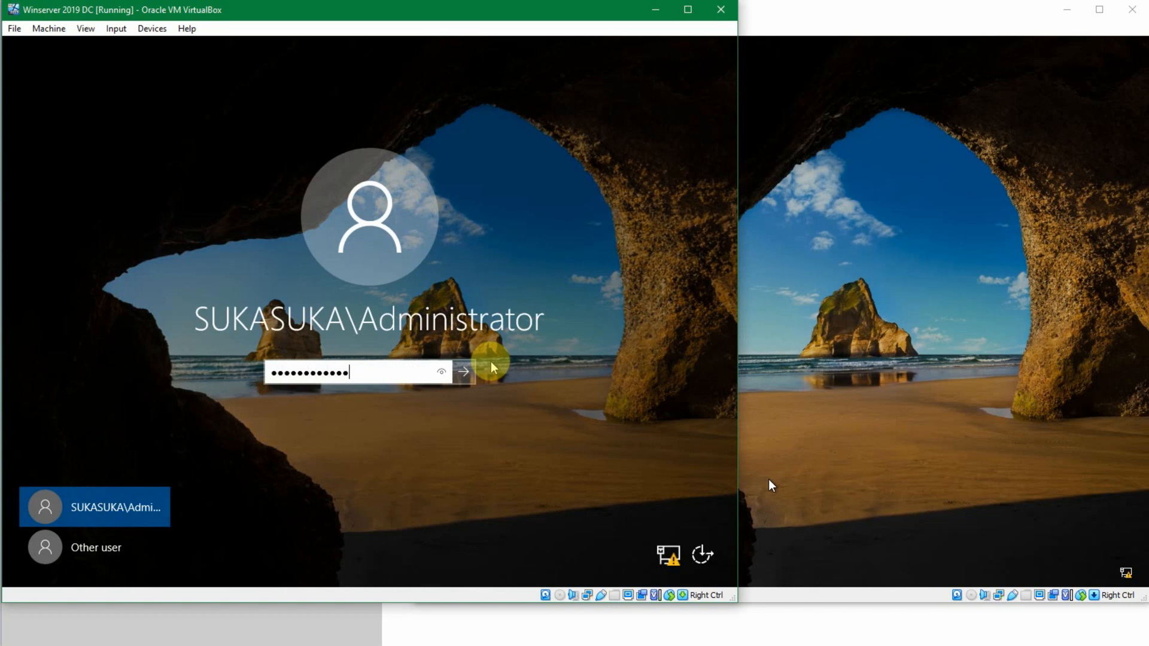
pyautogui.hotkey('ctrl', 'a')
pyautogui.write('Pa')
pyautogui.press('Return')
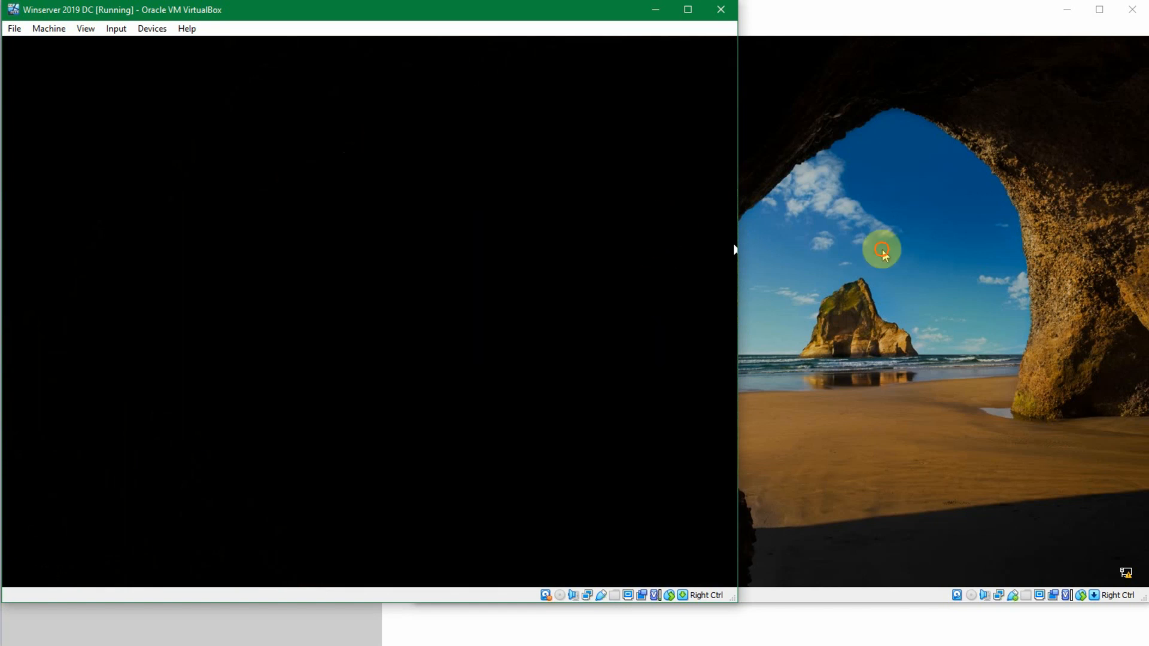
# Step: Sign in to the Winserver 2019 SVR machine as SUKASUKA\Administrator with the account password
pyautogui.click(883, 251)
pyautogui.hotkey('ctrl', 'Delete')
pyautogui.write('Pas')
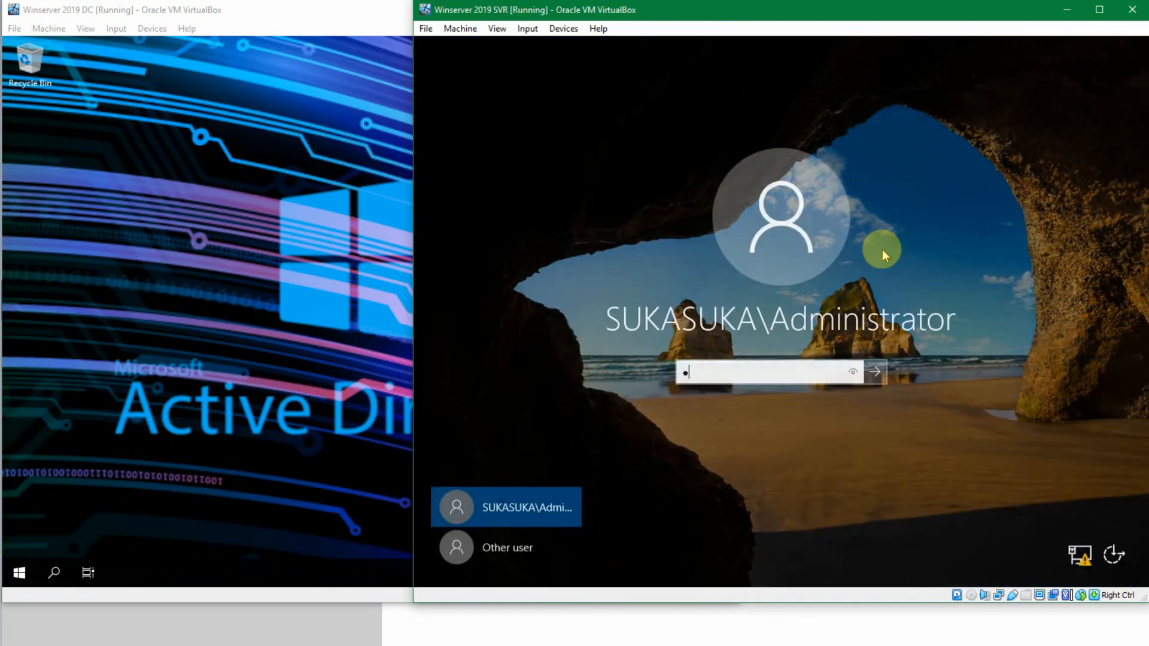
pyautogui.write('•••••••••')
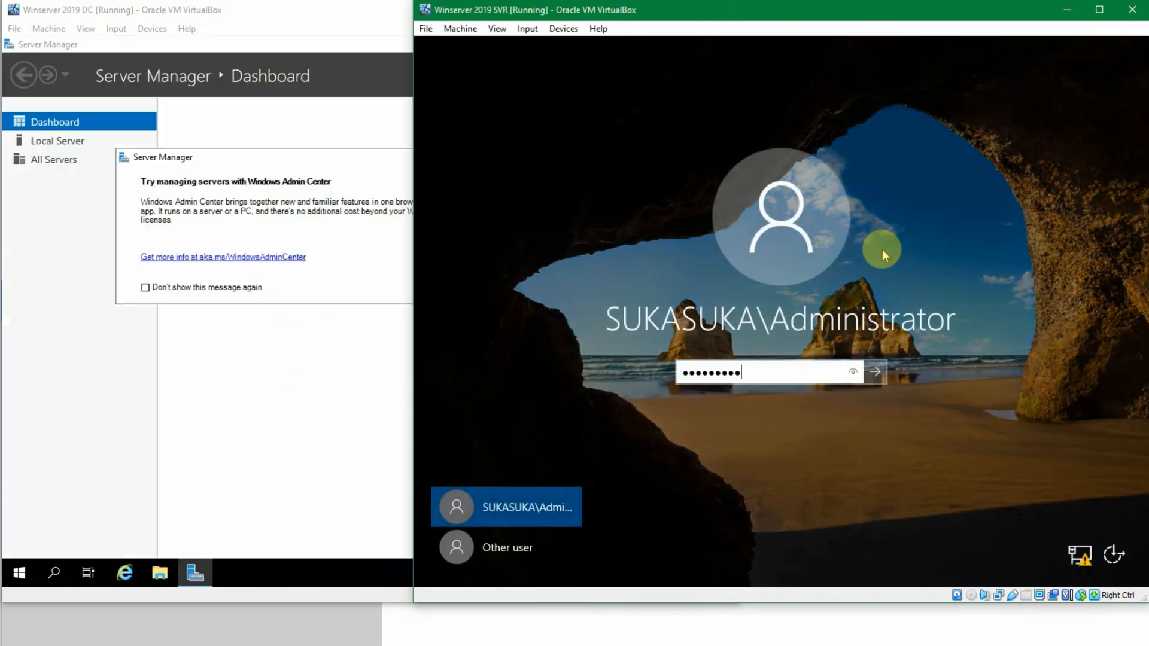
pyautogui.press('Return')
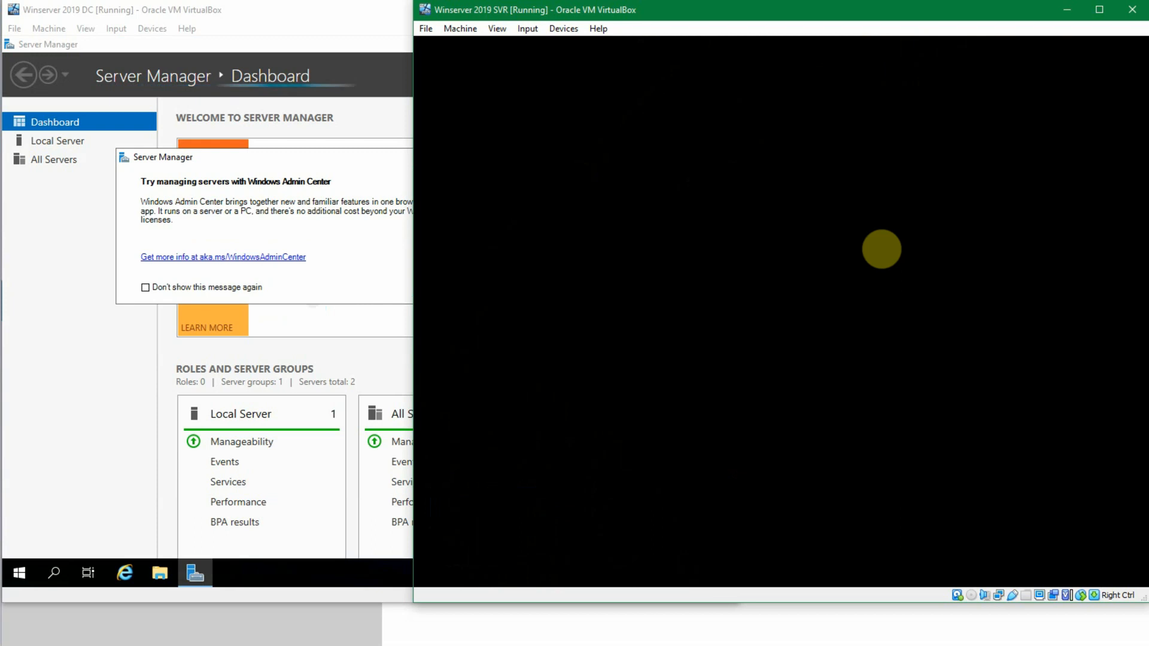
# Step: Dismiss the Windows Admin Center notice on both servers, leaving the Server Manager dashboards open
pyautogui.click(353, 30)
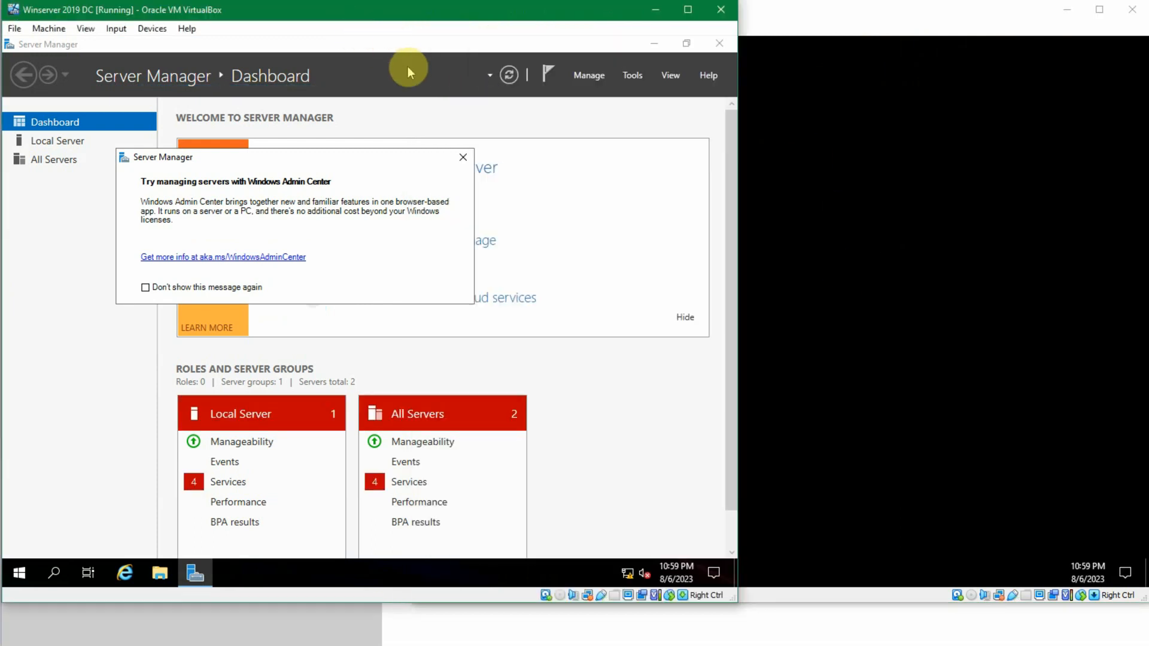
pyautogui.click(456, 161)
pyautogui.click(651, 44)
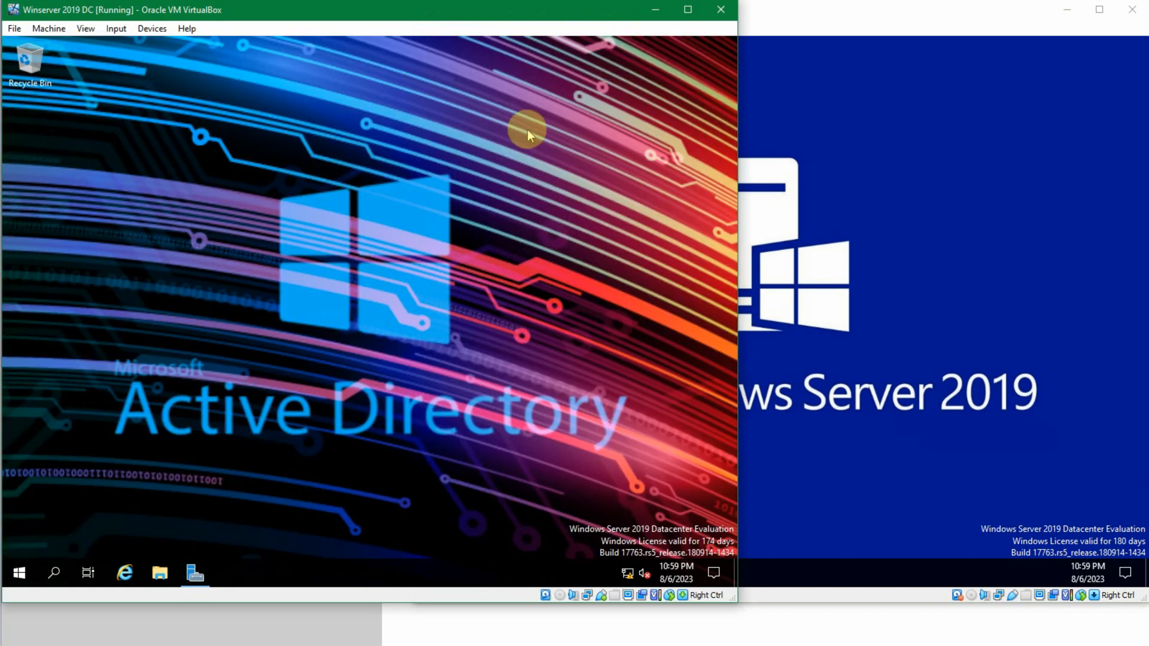
pyautogui.click(202, 575)
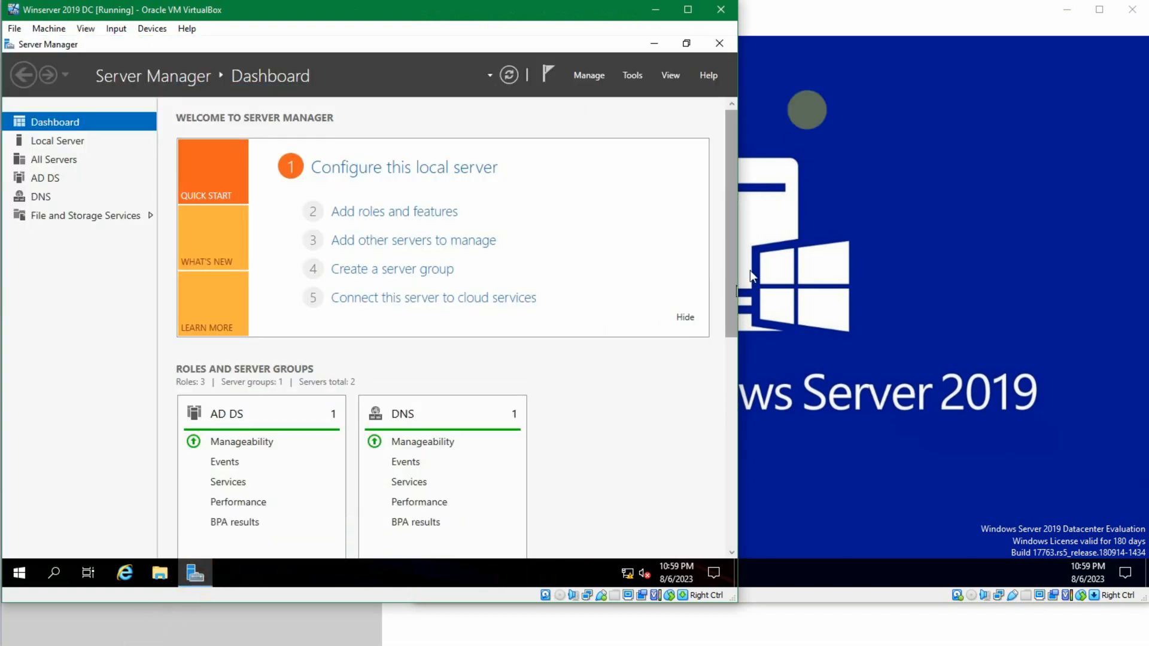
pyautogui.click(840, 30)
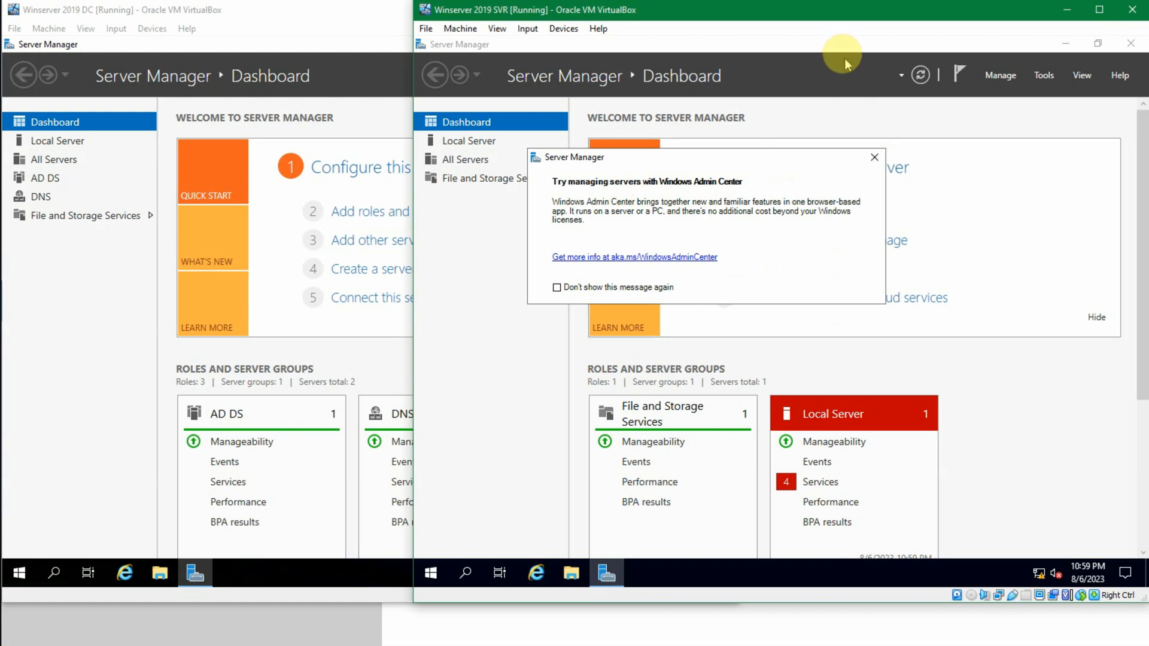
pyautogui.click(874, 157)
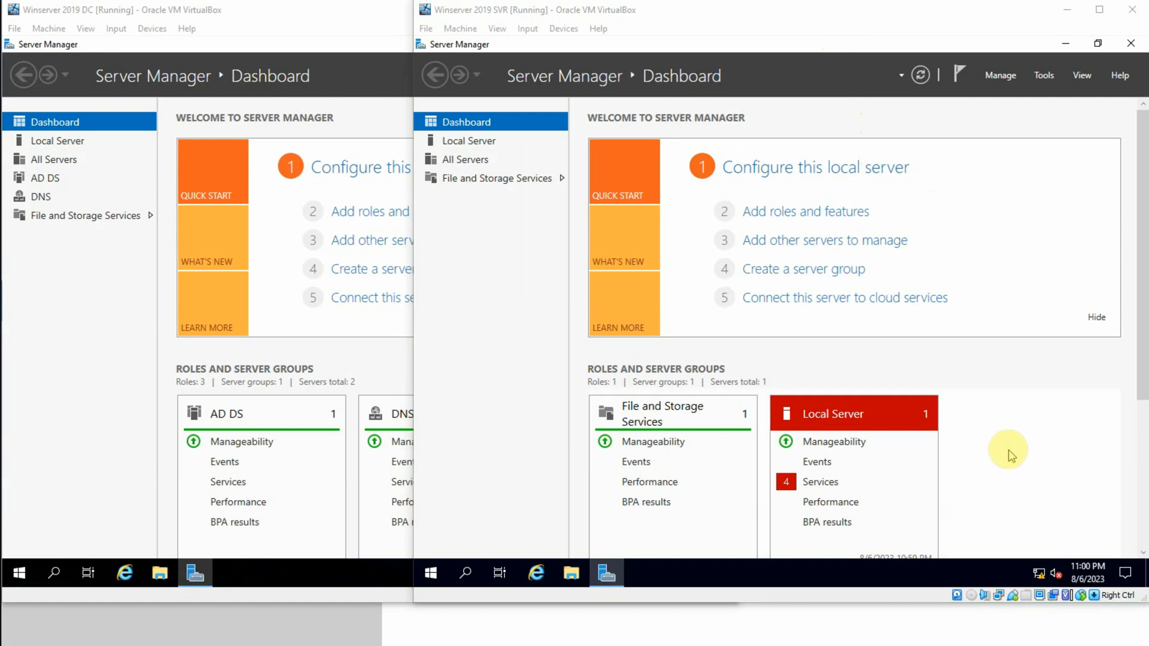
# Step: Check the IPv4 address in the Ethernet connection's properties on the Winserver 2019 DC machine
pyautogui.click(1009, 450)
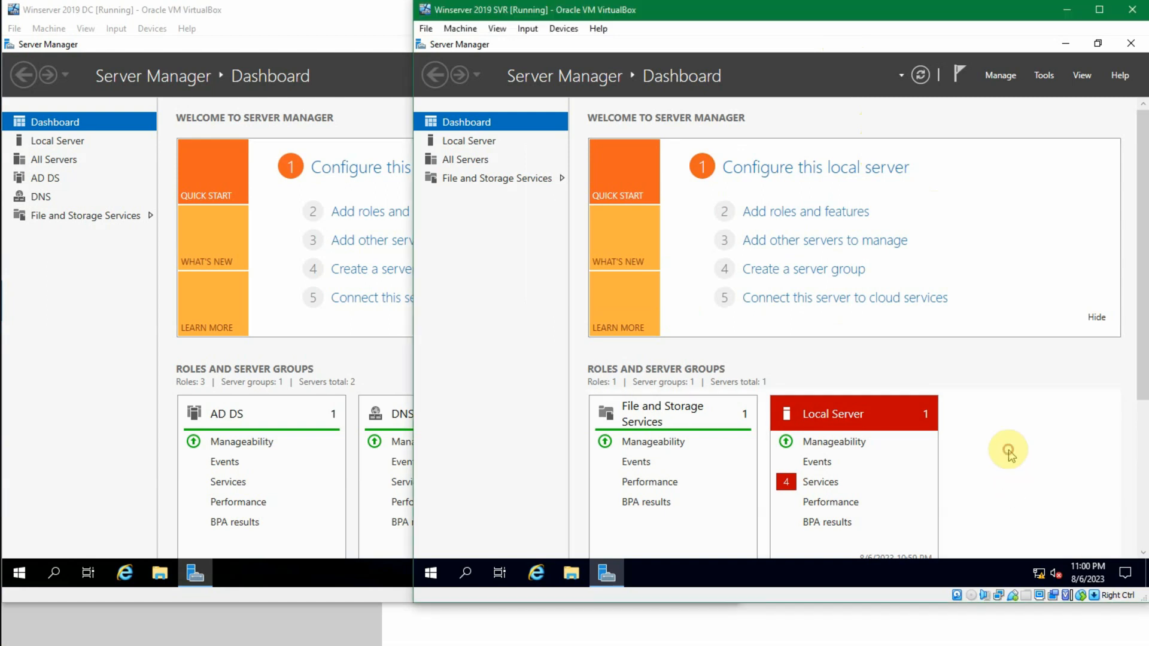
pyautogui.click(41, 405)
pyautogui.click(628, 595)
pyautogui.click(632, 575)
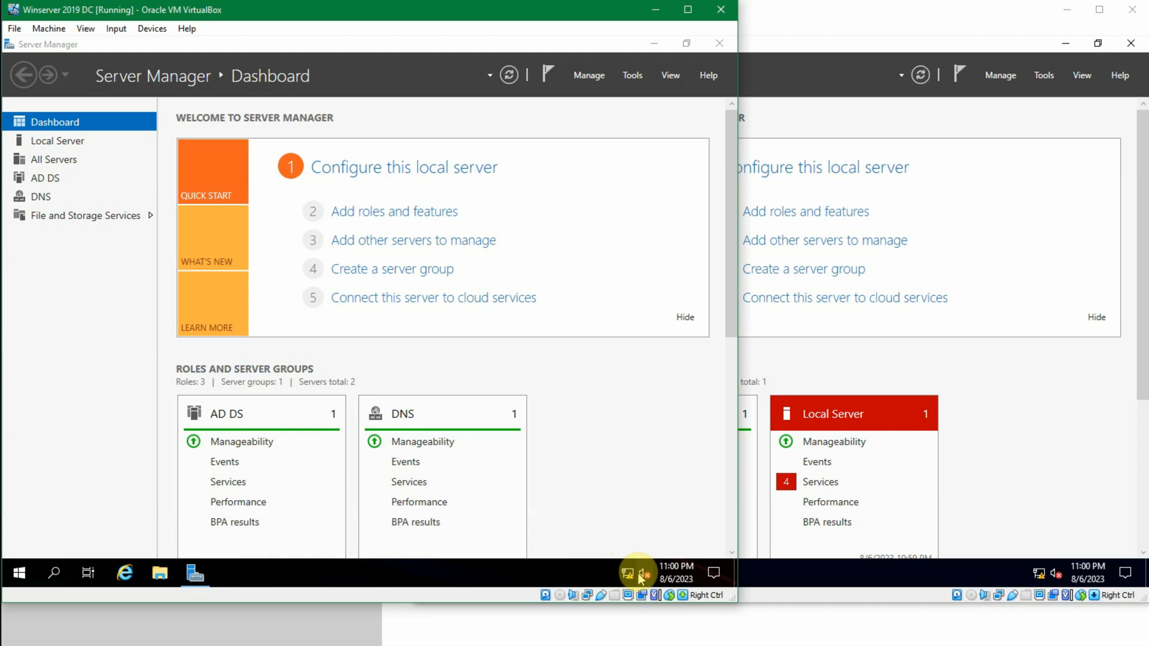
pyautogui.click(630, 573)
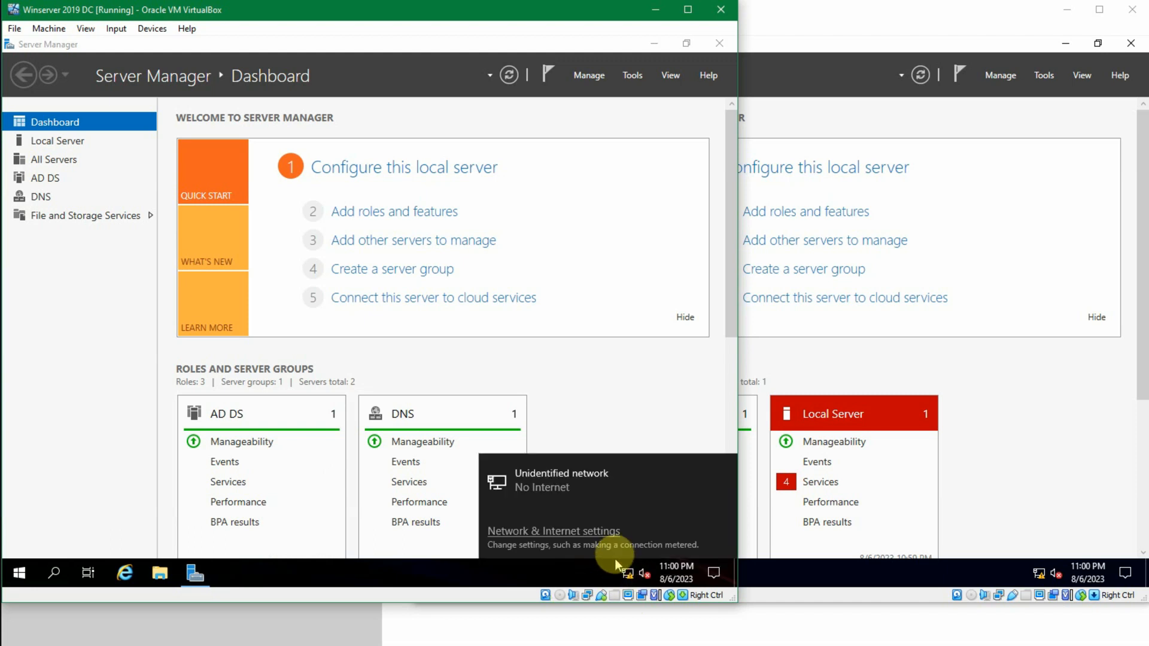
pyautogui.click(606, 540)
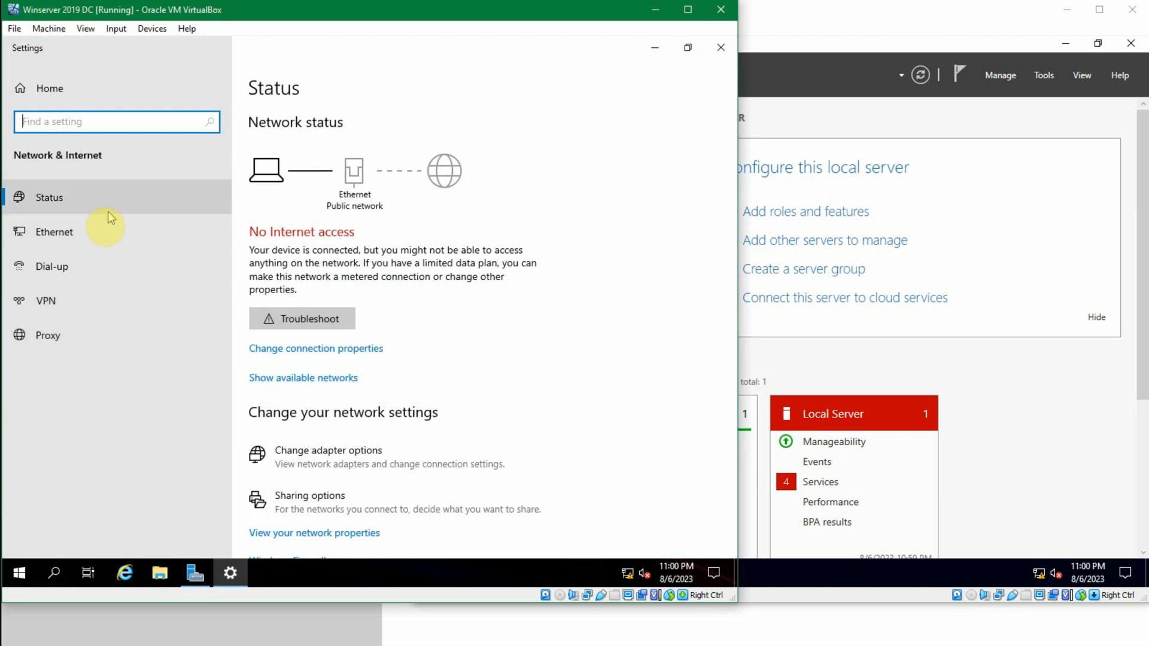
pyautogui.click(106, 229)
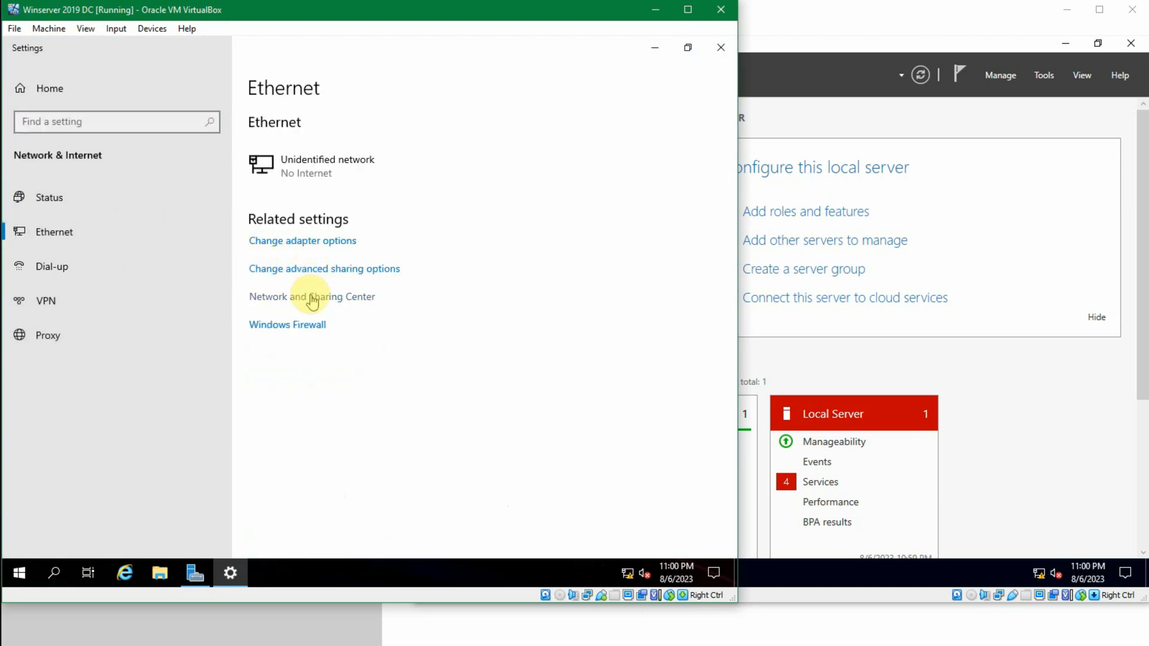
pyautogui.click(302, 168)
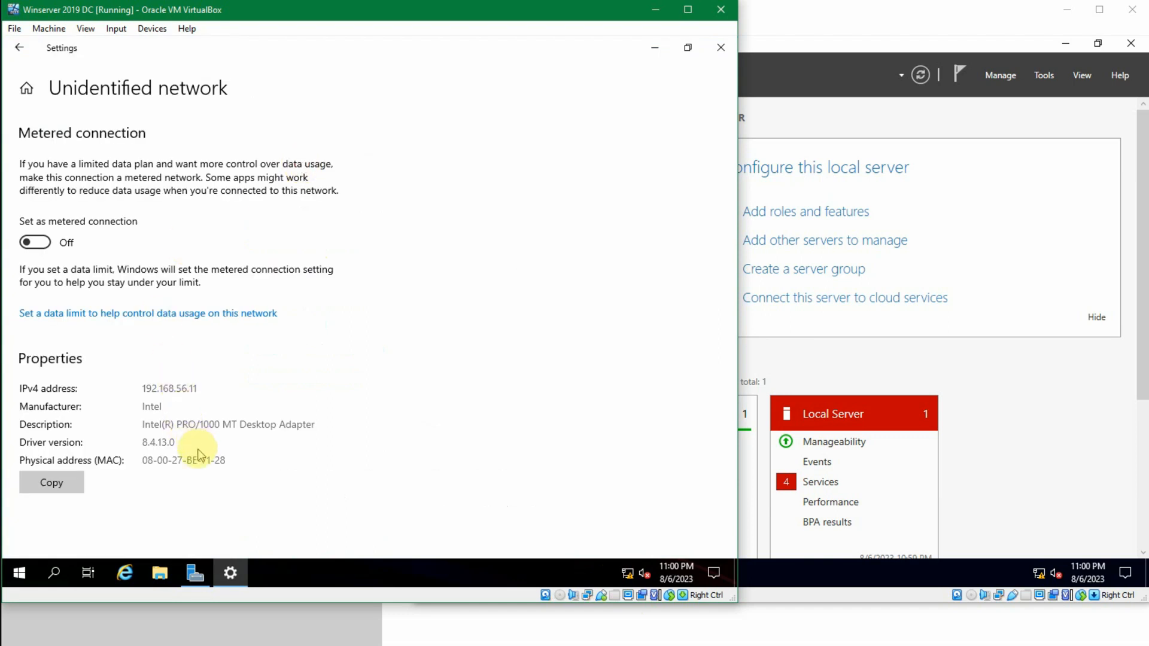
# Step: Check the IPv4 address and DNS server in the Ethernet connection's properties on the Winserver 2019 SVR machine
pyautogui.click(872, 371)
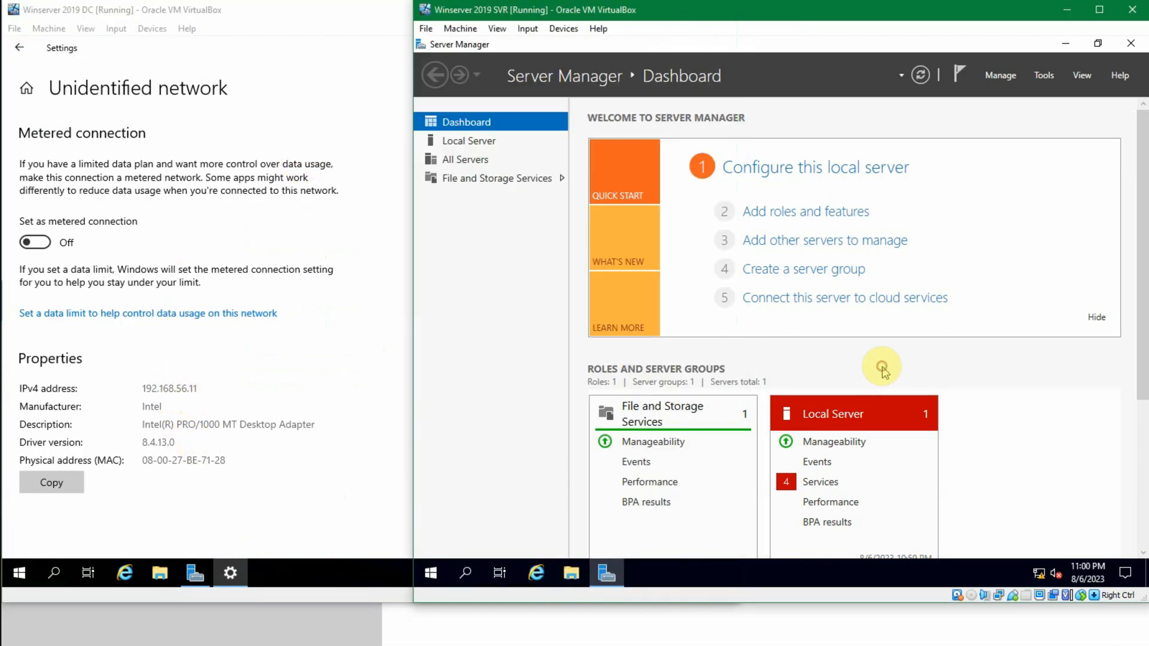
pyautogui.click(1044, 574)
pyautogui.click(1013, 530)
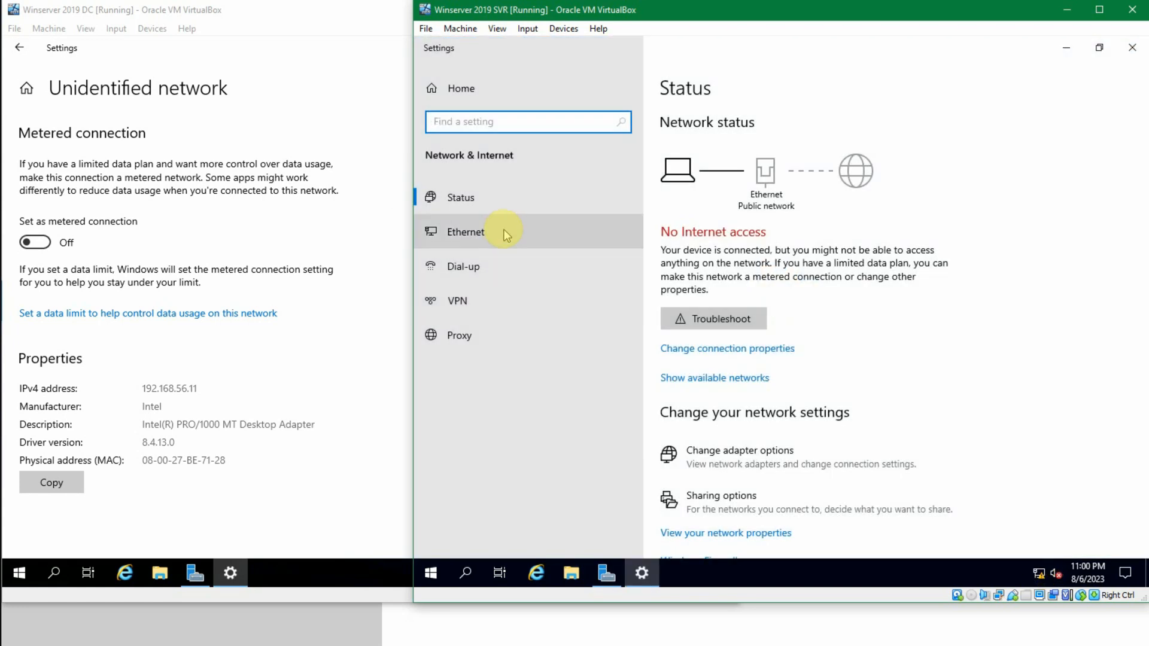
pyautogui.click(505, 234)
pyautogui.click(682, 171)
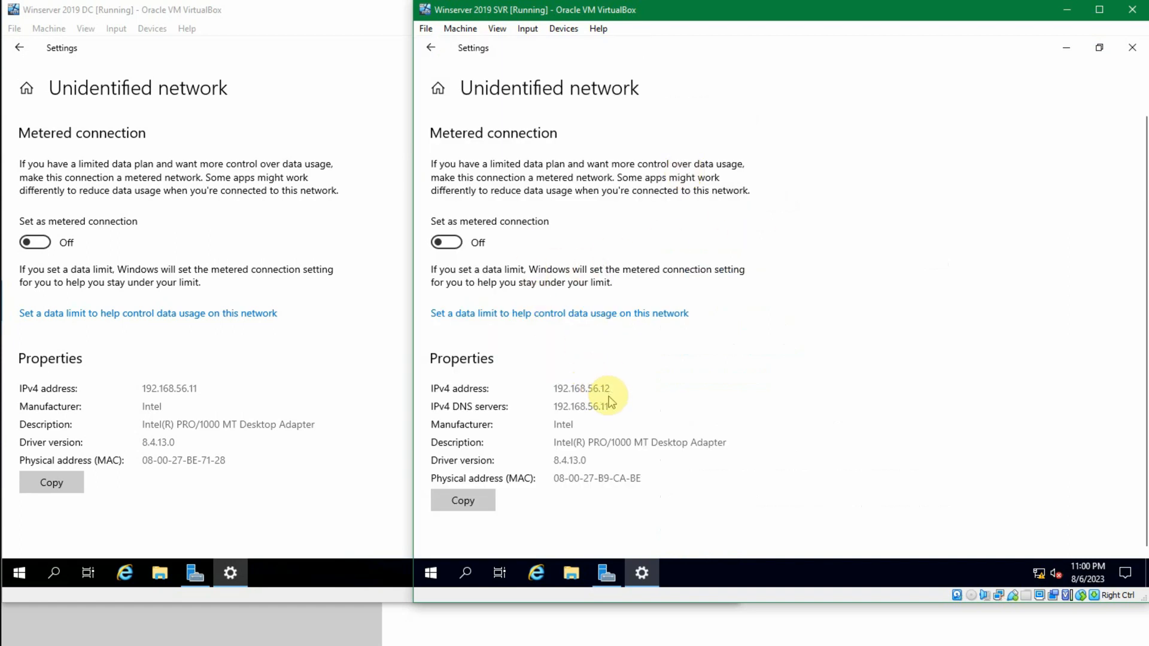
# Step: Ping 192.168.56.11 from a command prompt on the Winserver 2019 SVR machine, and exit the prompt
pyautogui.press('super+r')
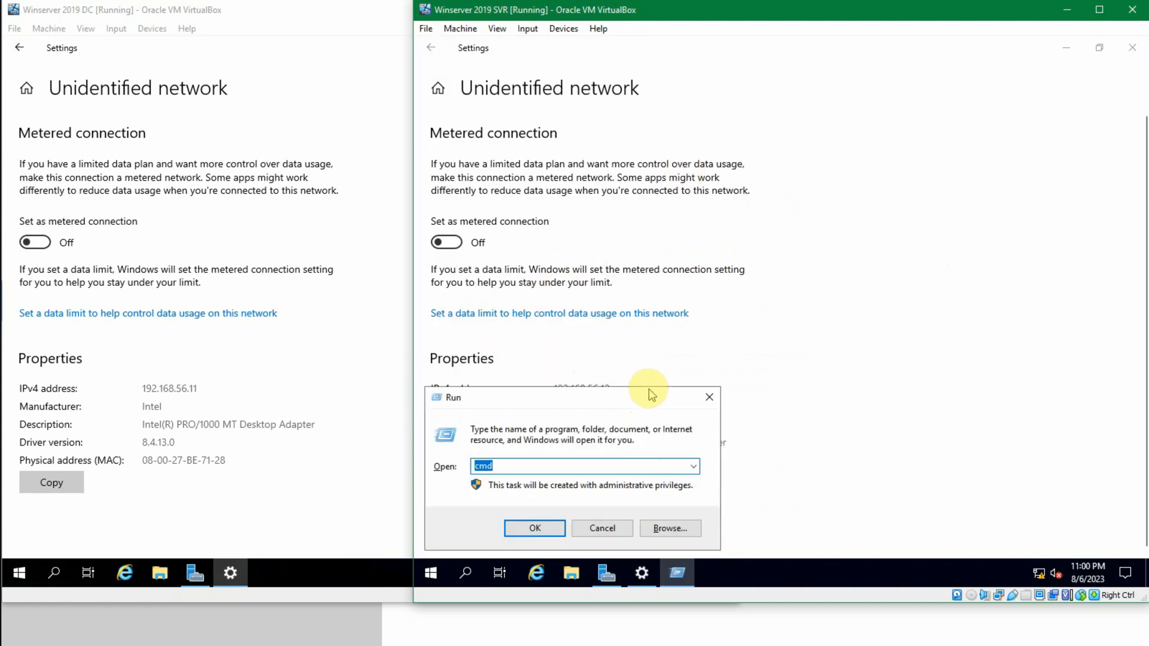
pyautogui.press('Return')
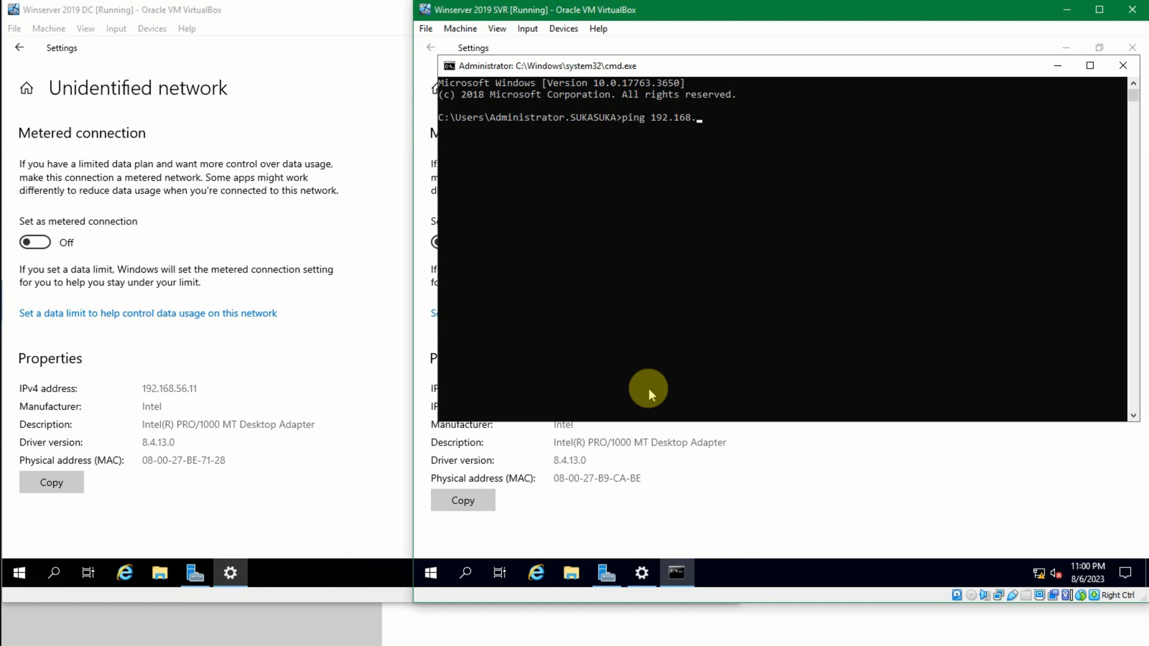
pyautogui.press('Return')
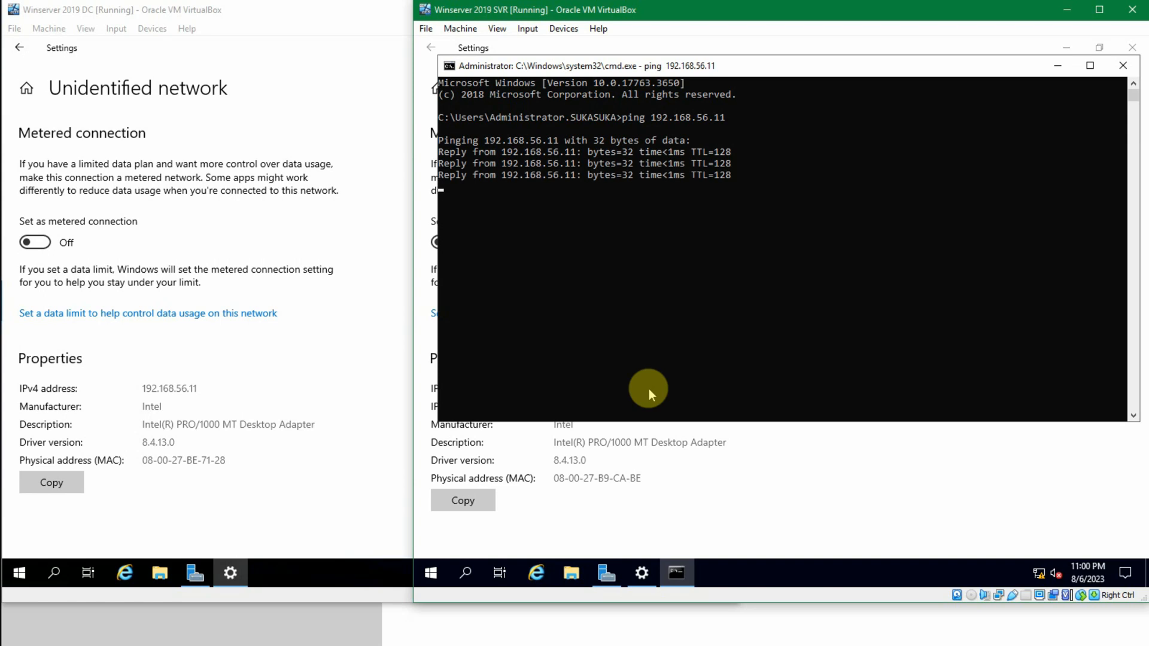
pyautogui.press('Return')
pyautogui.write('exit')
pyautogui.press('Return')
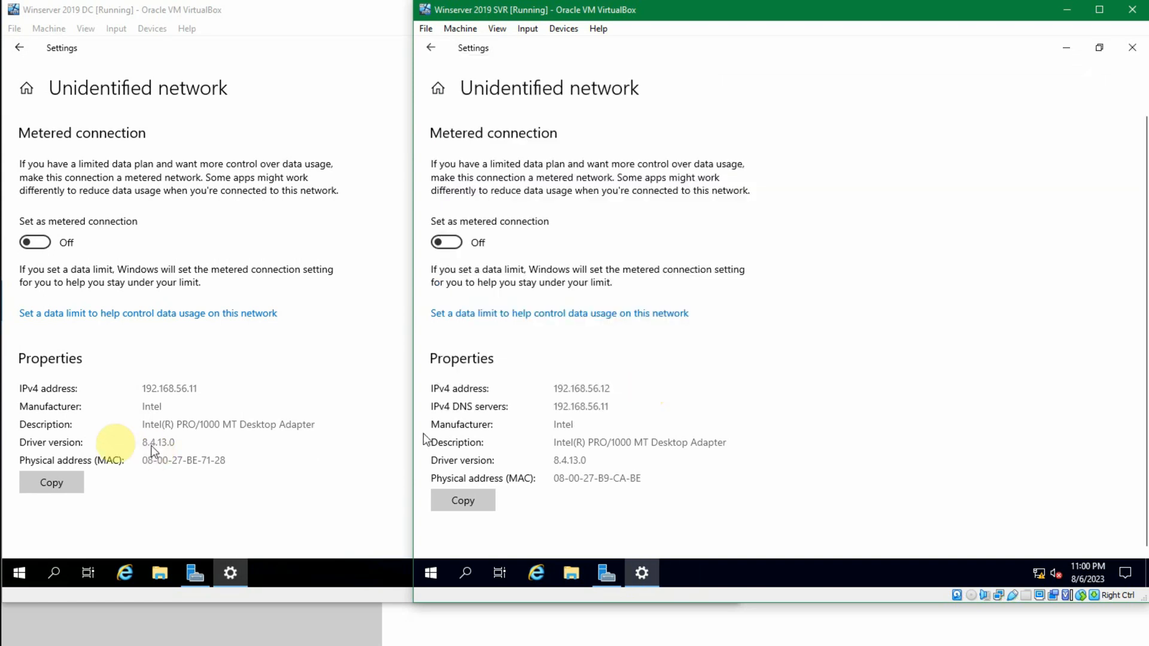
# Step: Close the network Settings windows on both the DC and SVR machines
pyautogui.click(180, 518)
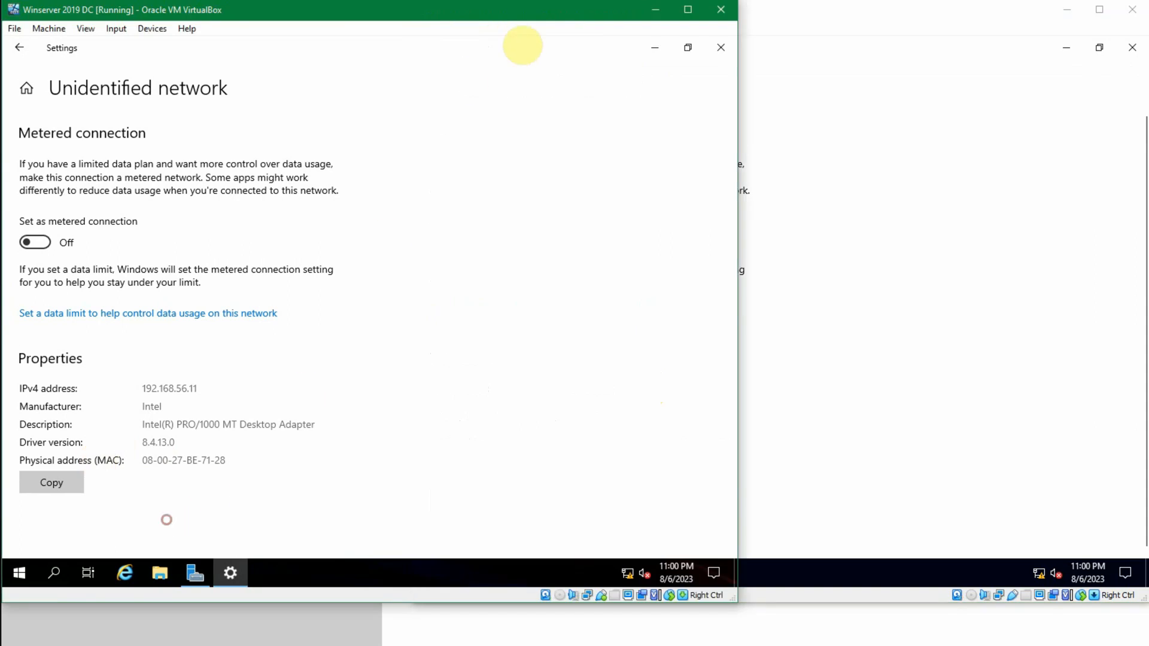
pyautogui.click(721, 47)
pyautogui.click(1099, 90)
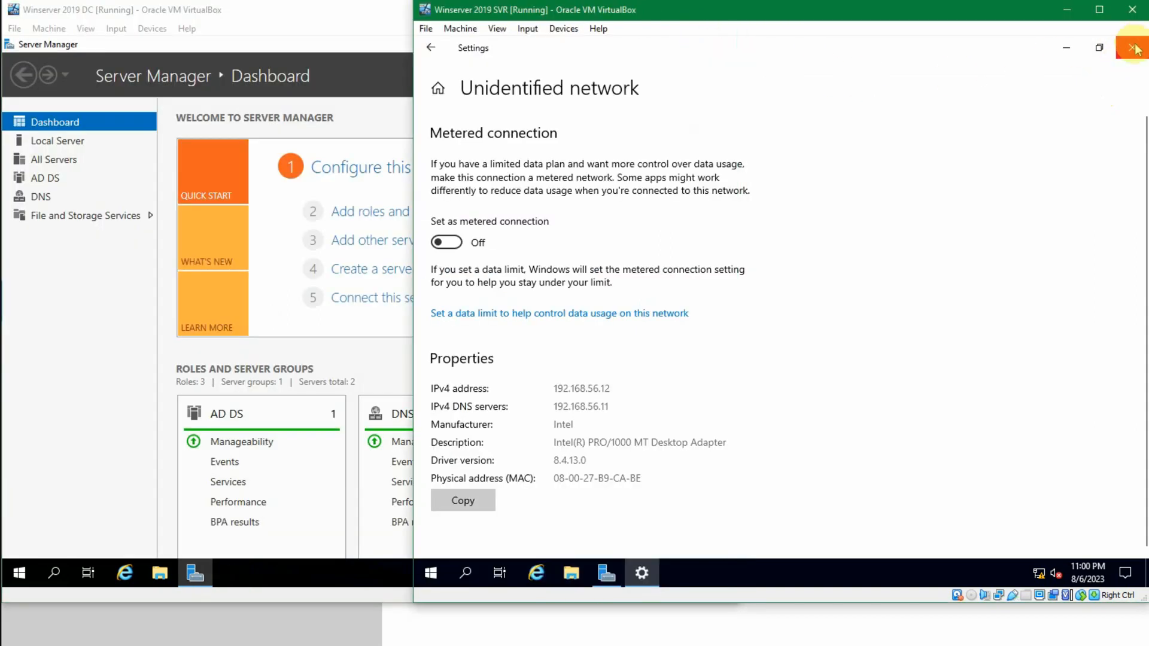
pyautogui.click(1131, 47)
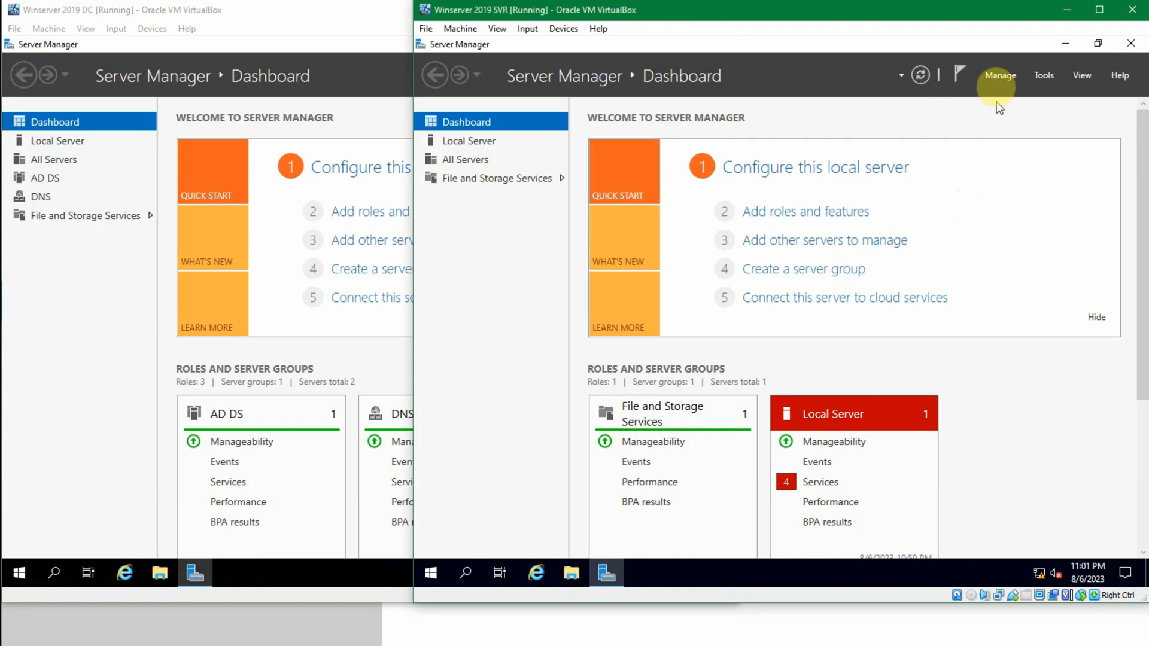
# Step: Begin adding roles on the SVR machine with a role-based or feature-based installation and JKT-SVR1.sukasuka.com as the destination server
pyautogui.click(1004, 78)
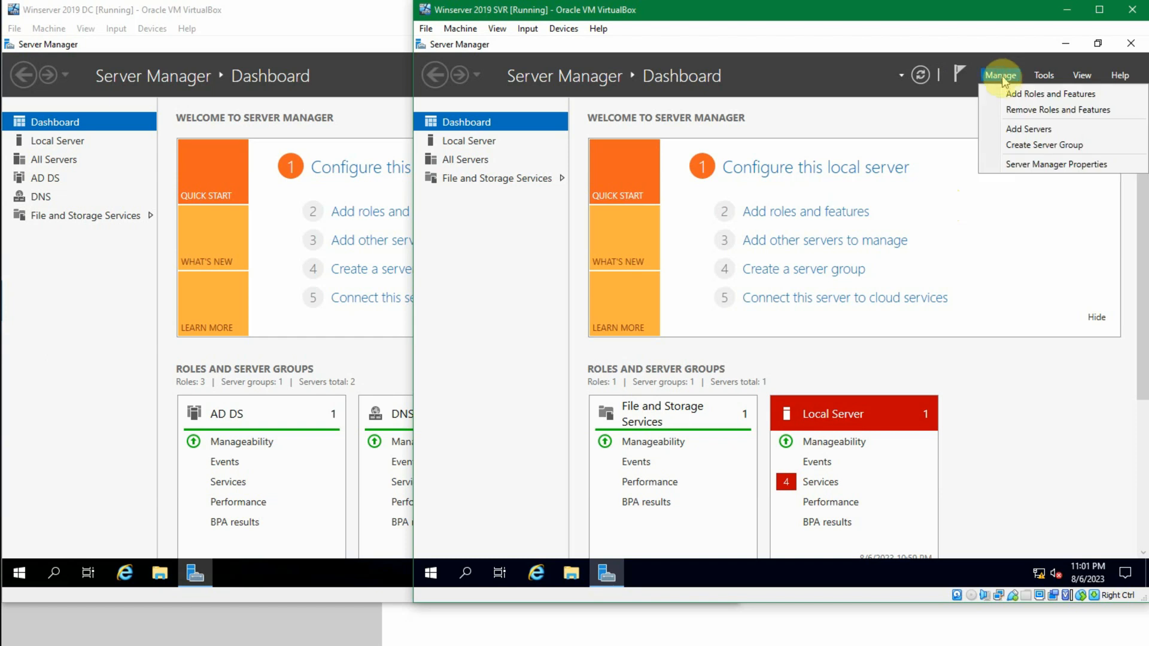
pyautogui.click(997, 94)
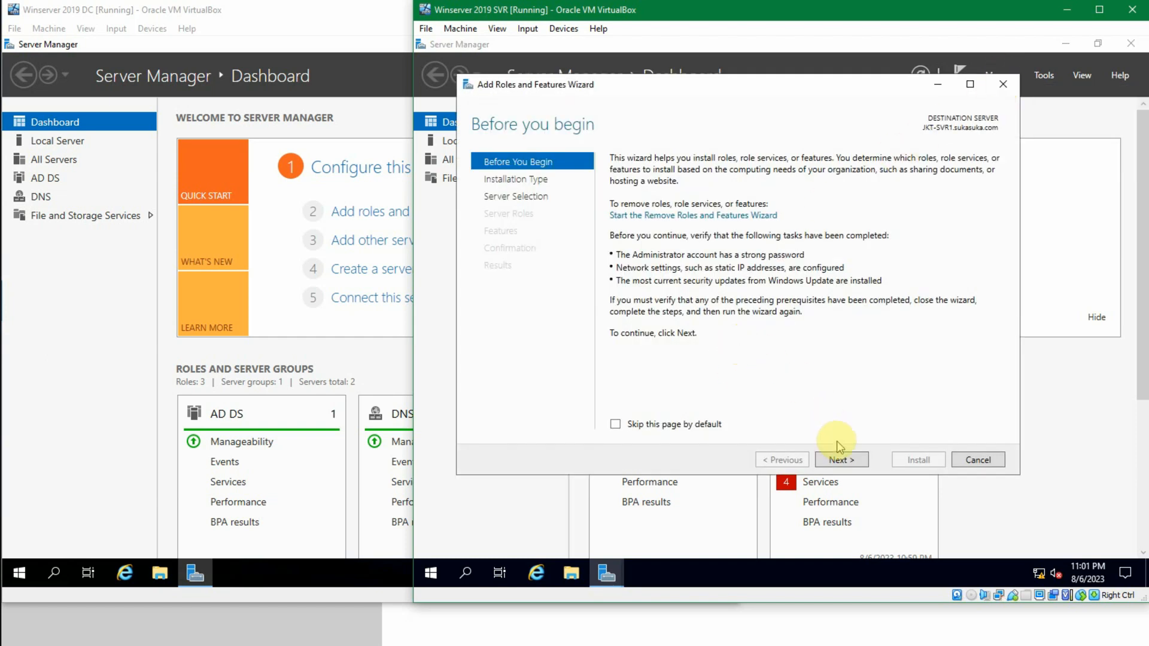
pyautogui.click(836, 461)
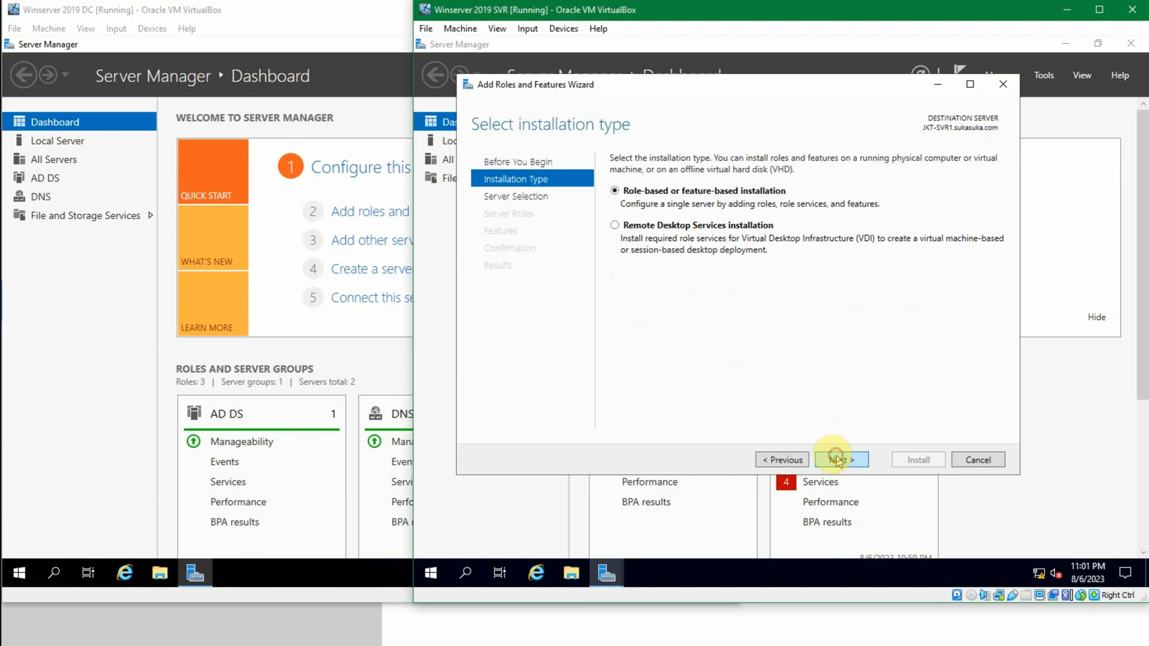
pyautogui.click(840, 466)
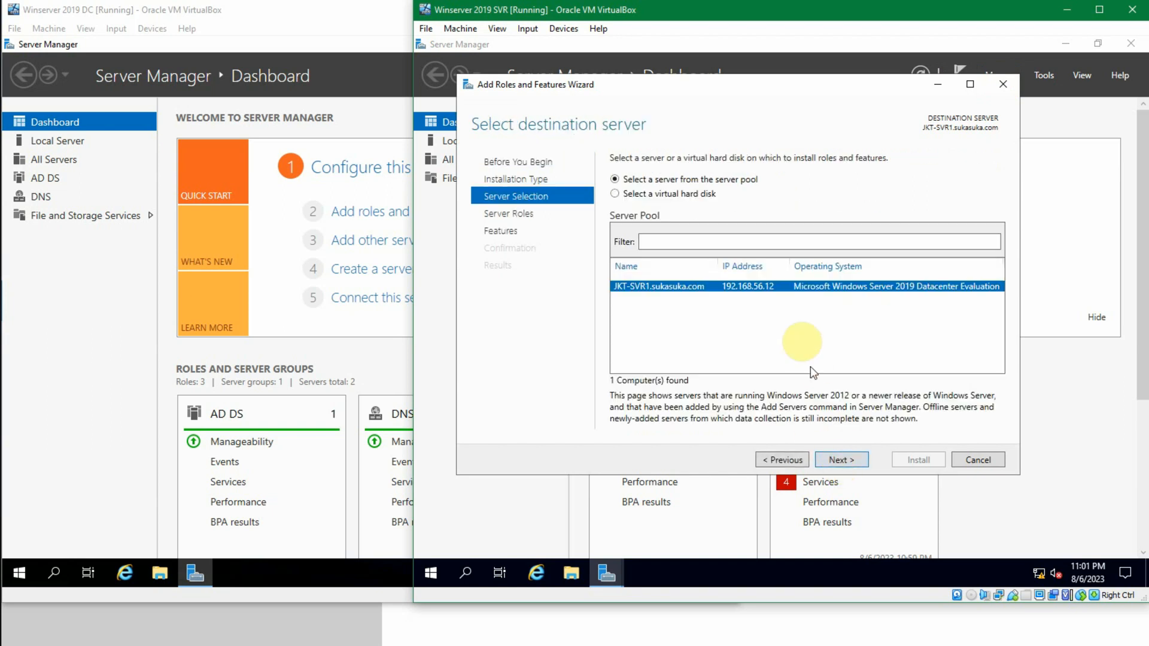
pyautogui.click(859, 462)
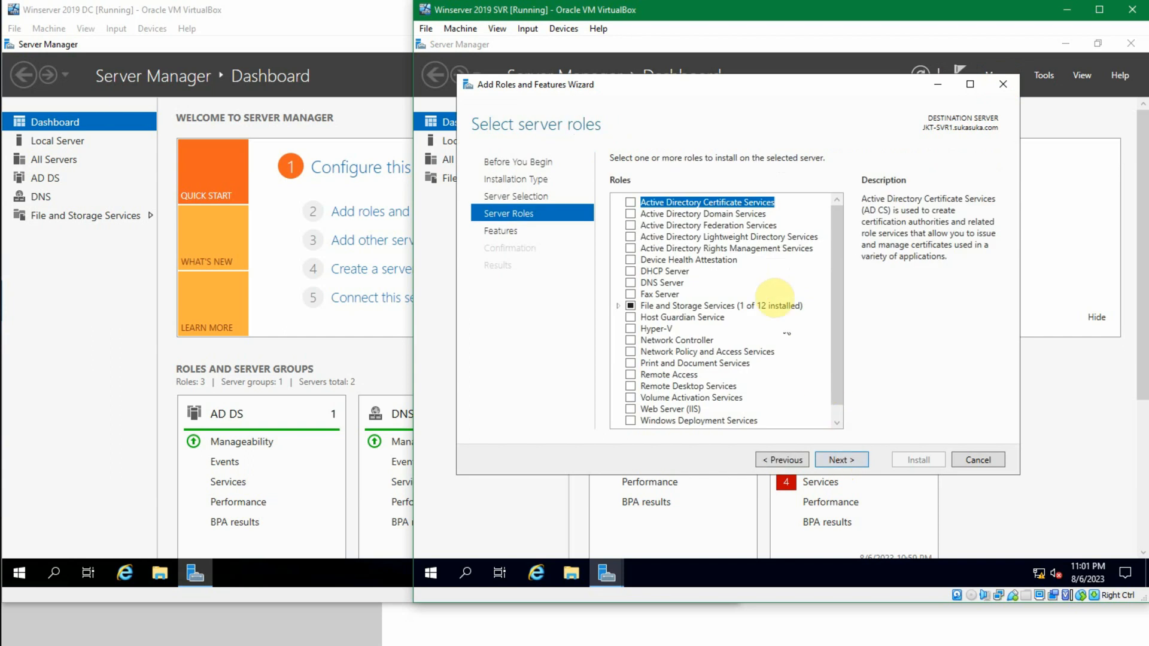
# Step: Select the DHCP Server role with its management tools and keep the default features, proceeding to the DHCP Server page
pyautogui.click(631, 271)
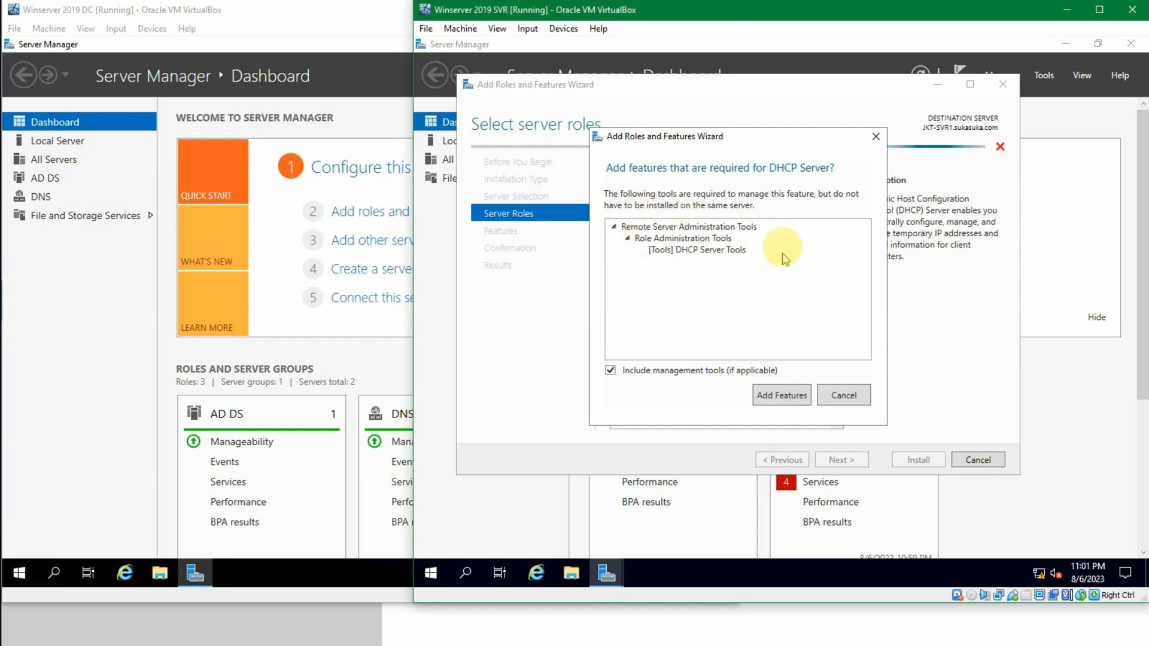
pyautogui.click(793, 397)
pyautogui.click(860, 465)
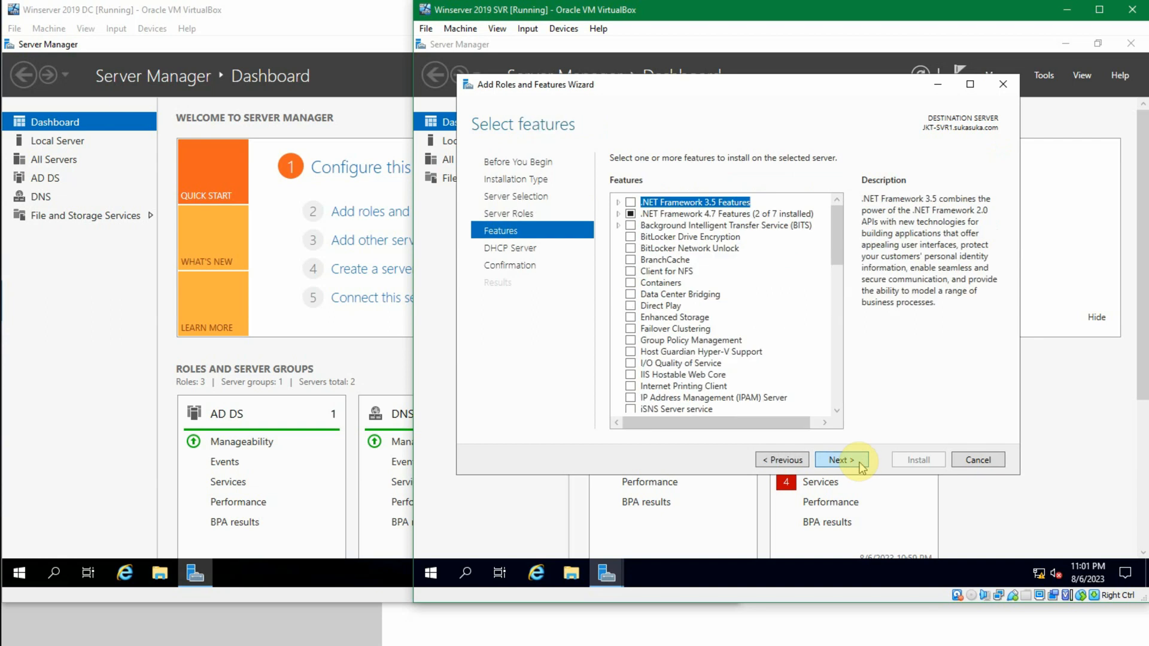
pyautogui.moveTo(832, 248)
pyautogui.mouseDown()
pyautogui.moveTo(824, 334)
pyautogui.moveTo(829, 236)
pyautogui.mouseUp()
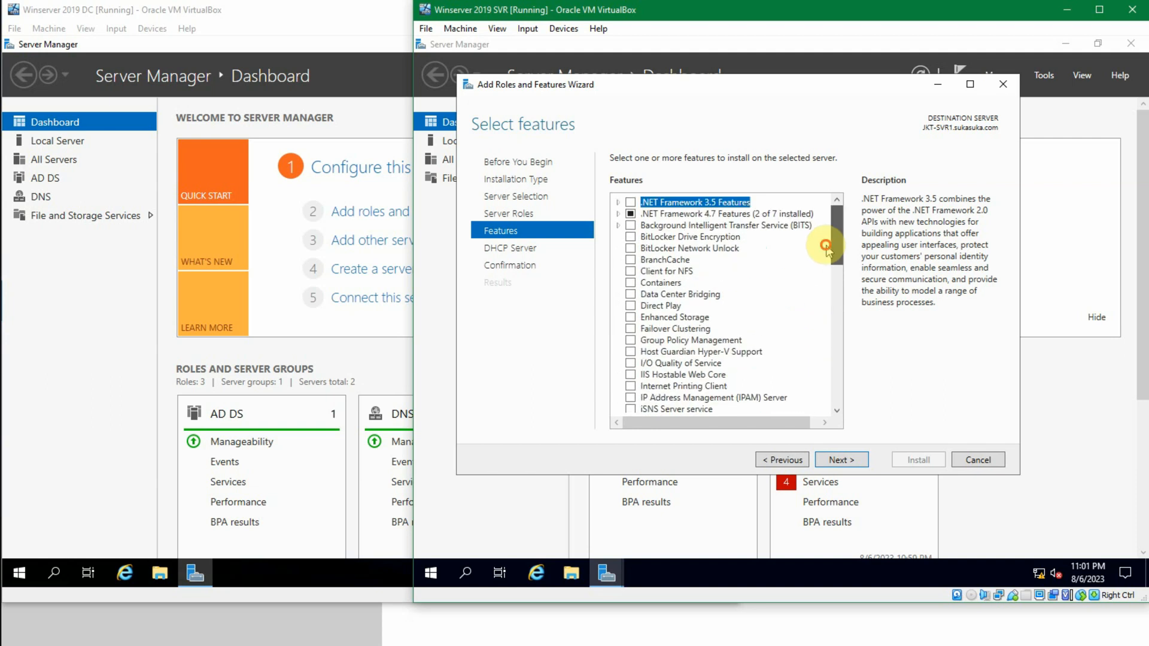
pyautogui.click(848, 461)
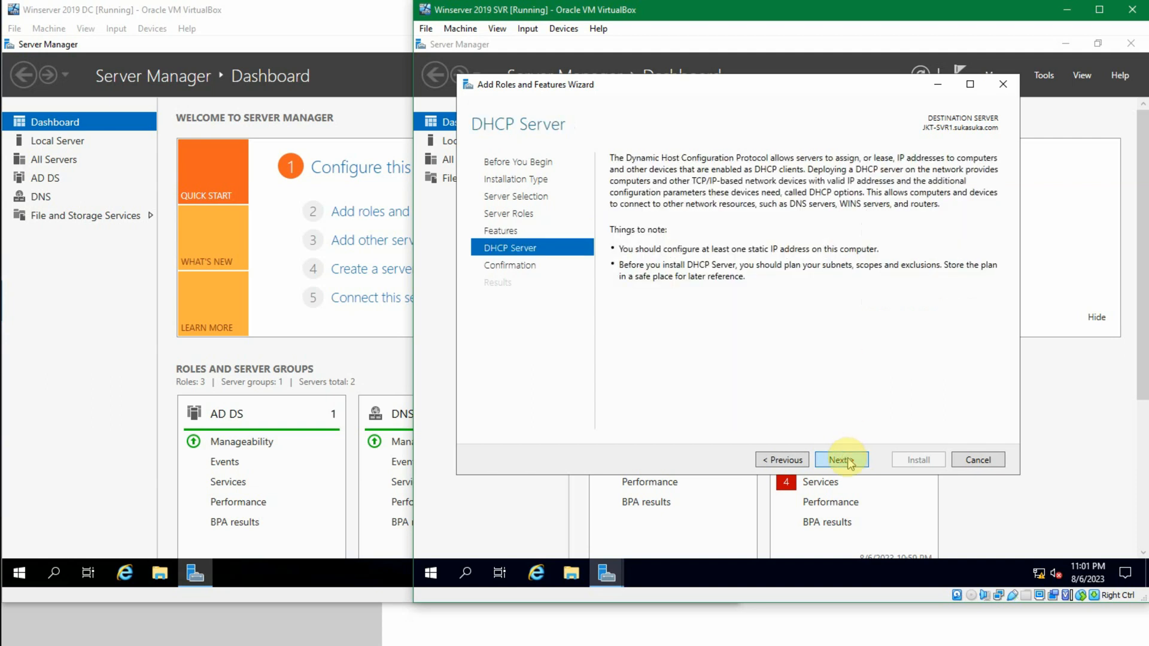
# Step: Install the DHCP Server role with automatic restart of the destination server allowed, and close the wizard once installation finishes
pyautogui.click(848, 461)
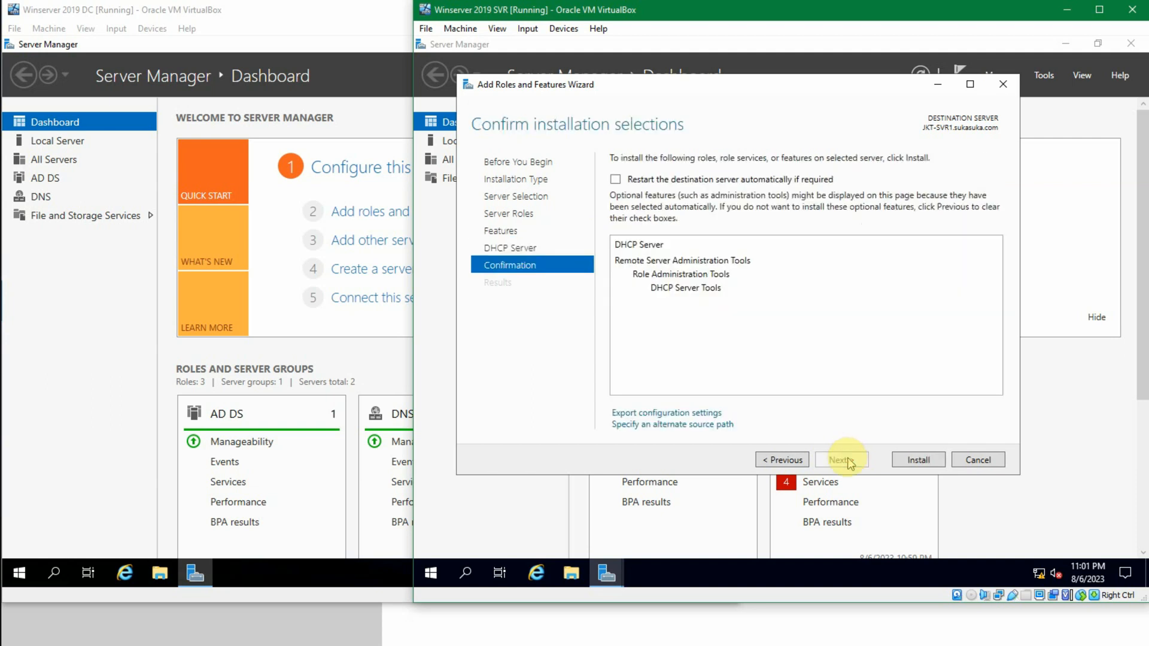
pyautogui.click(665, 180)
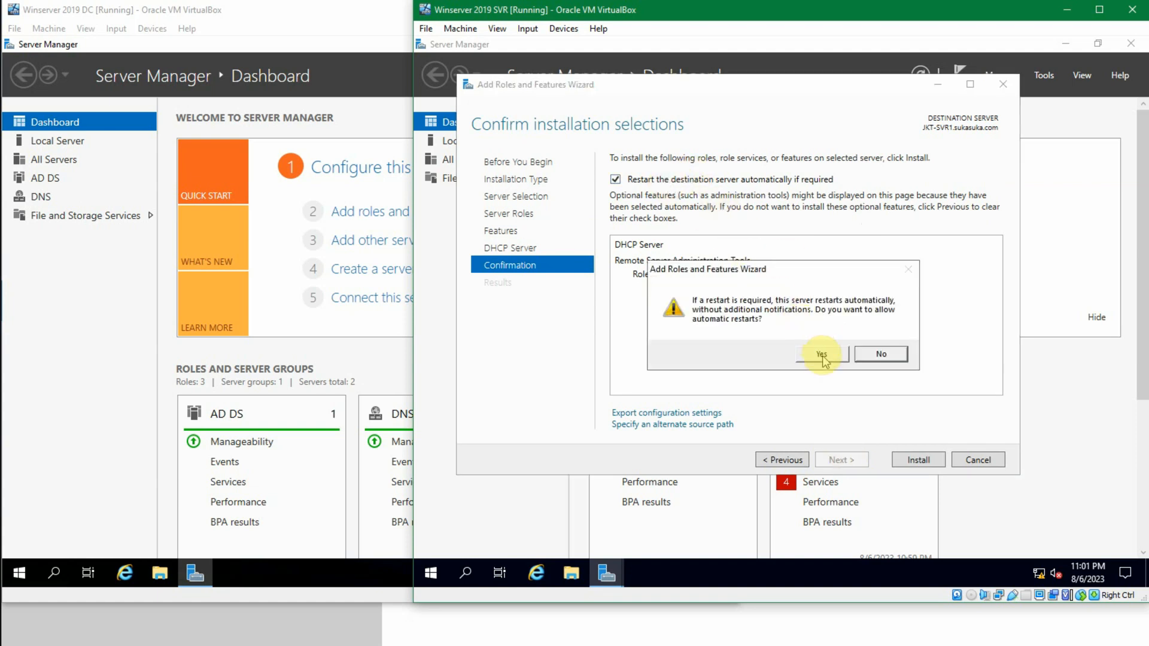
pyautogui.click(822, 356)
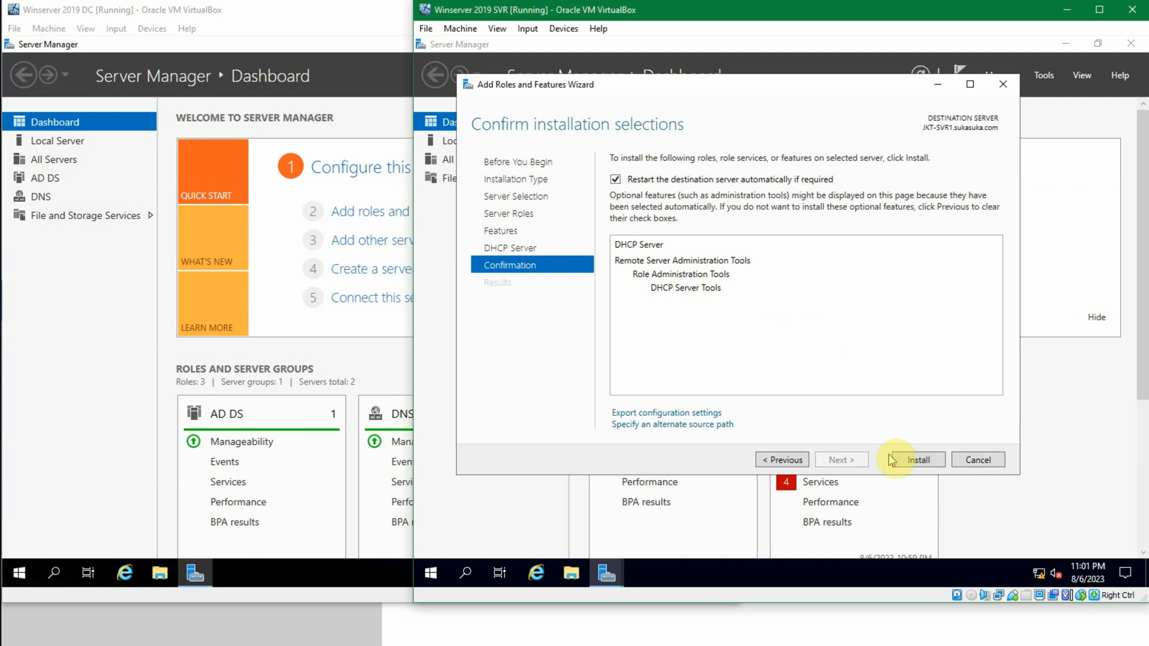
pyautogui.click(913, 461)
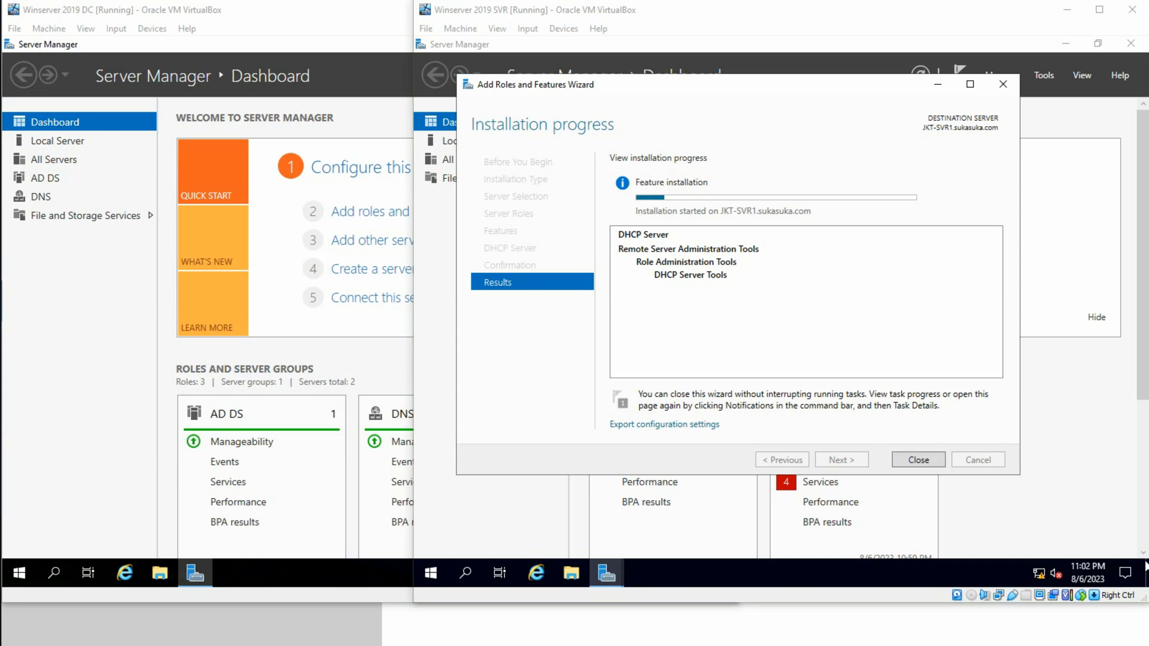
pyautogui.click(919, 315)
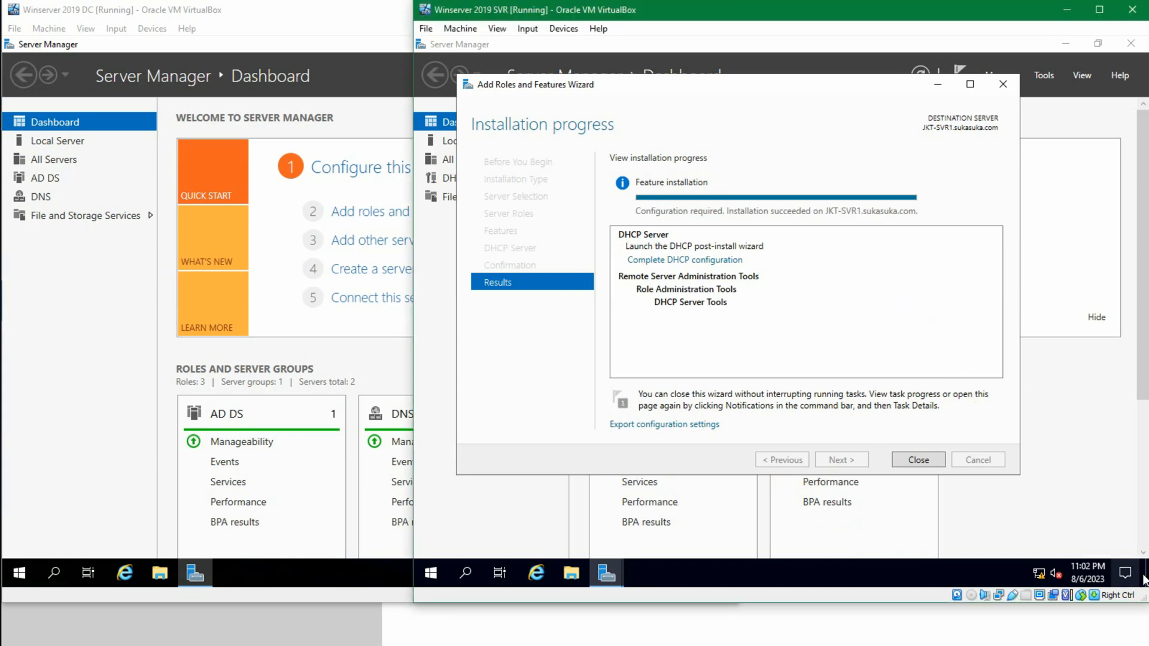
pyautogui.click(863, 416)
pyautogui.click(923, 459)
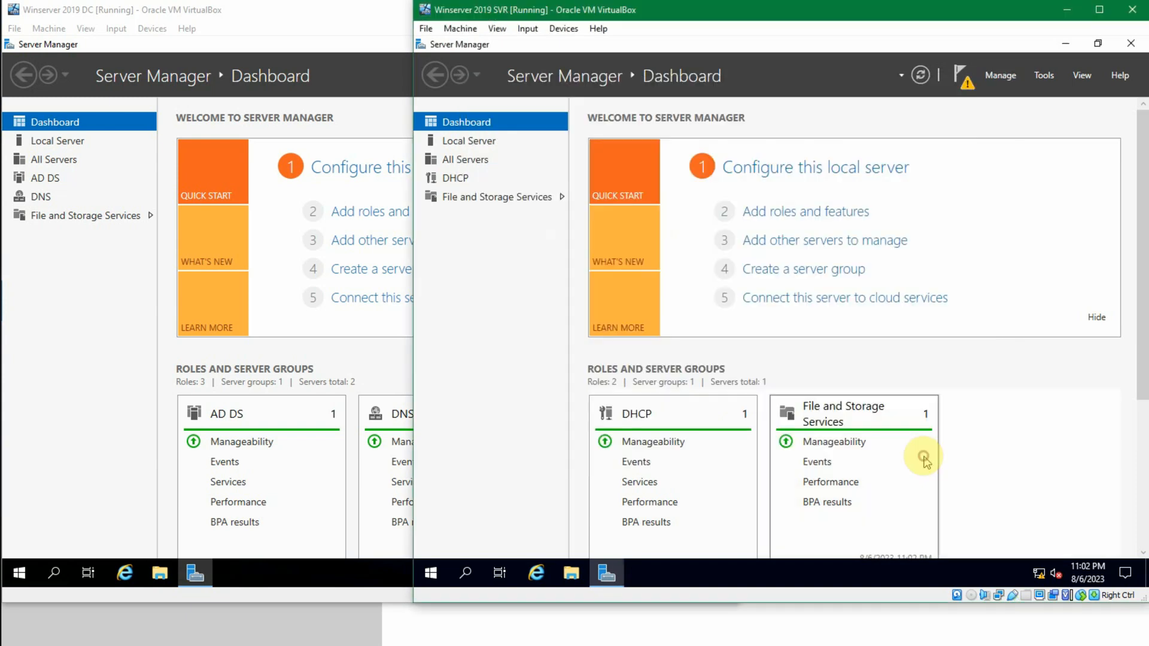
# Step: Examine the IPv4 node of jkt-svr1.sukasuka.com in the DHCP console, and close the console
pyautogui.click(969, 83)
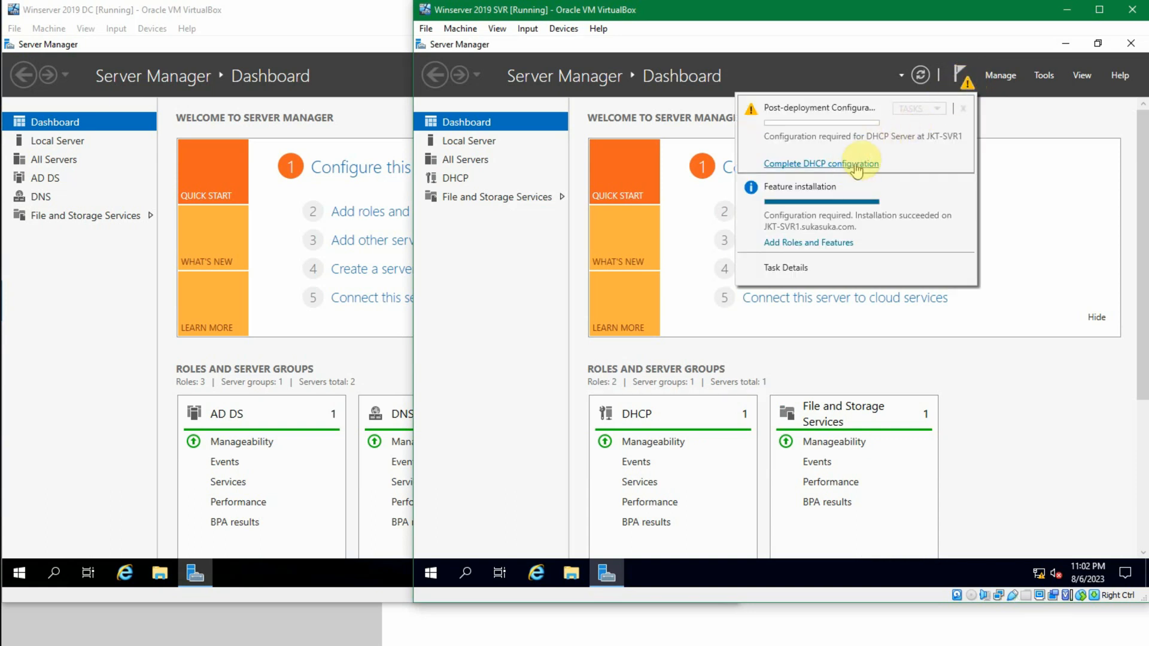
pyautogui.click(1045, 76)
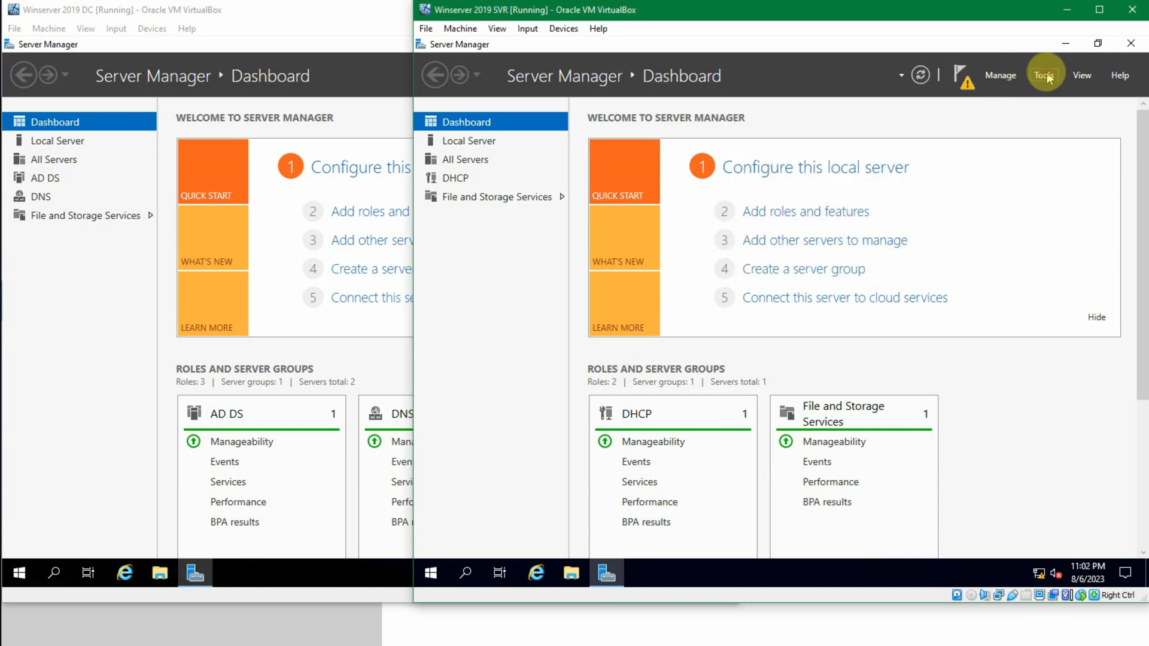
pyautogui.click(1045, 75)
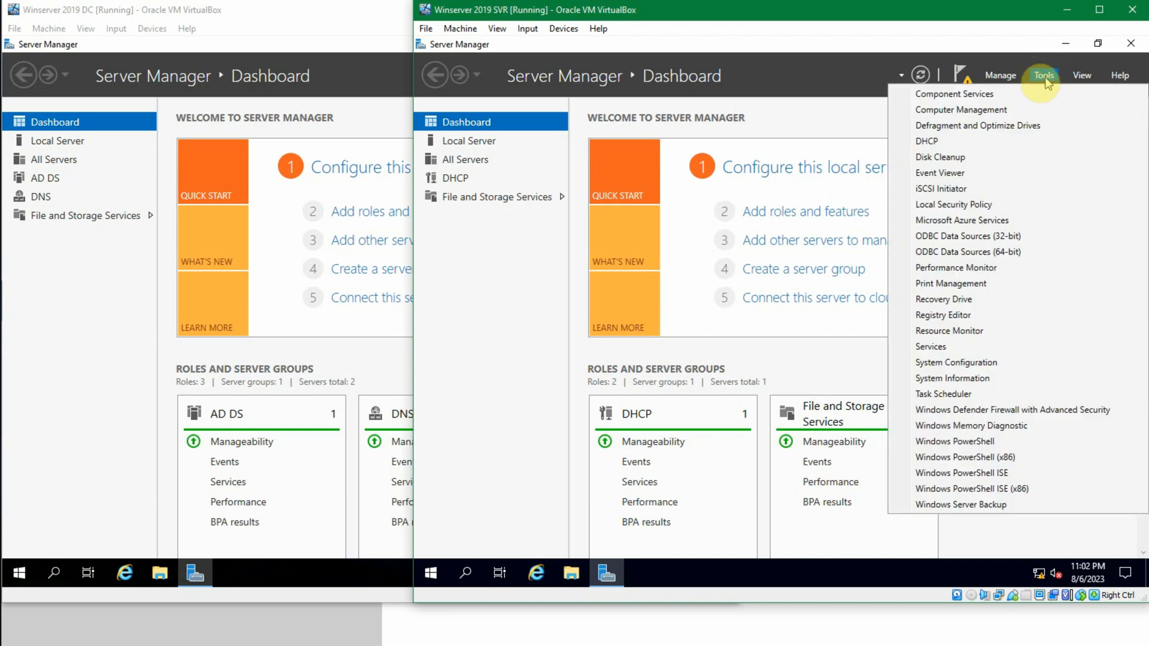
pyautogui.click(990, 143)
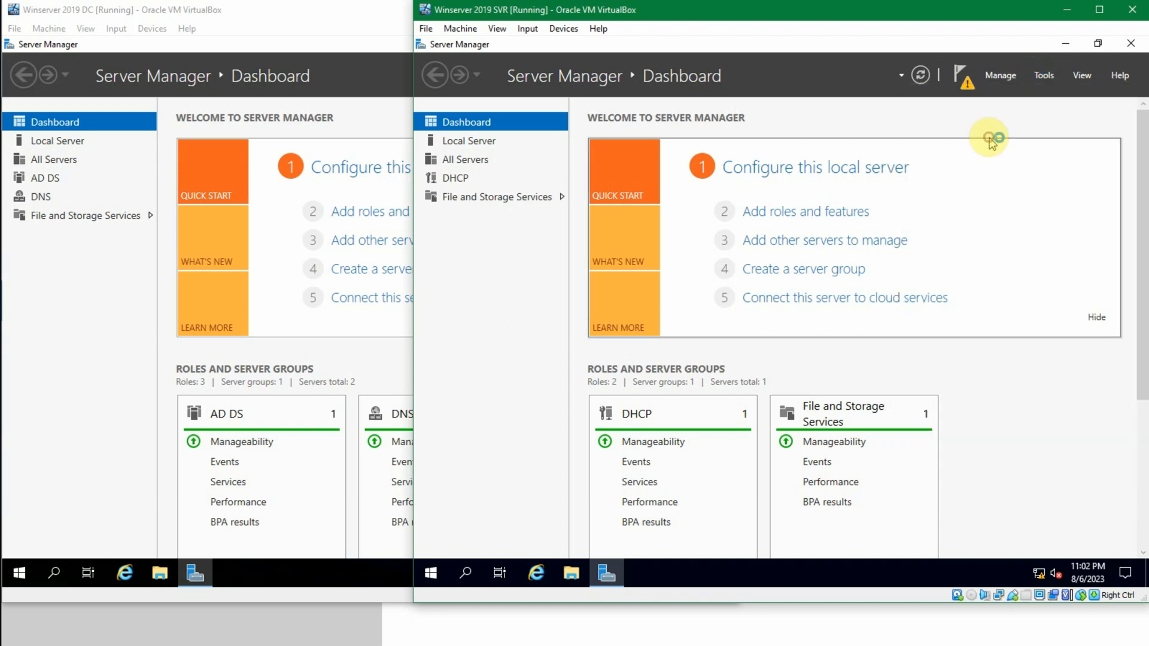
pyautogui.click(834, 94)
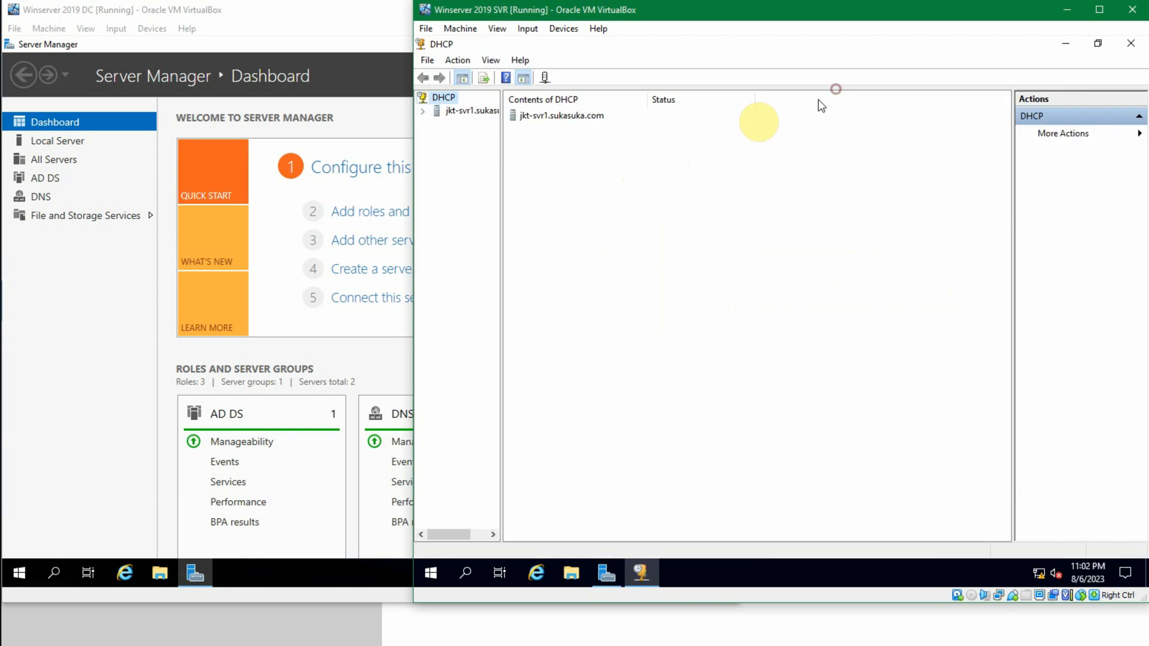
pyautogui.moveTo(500, 198); pyautogui.dragTo(605, 187)
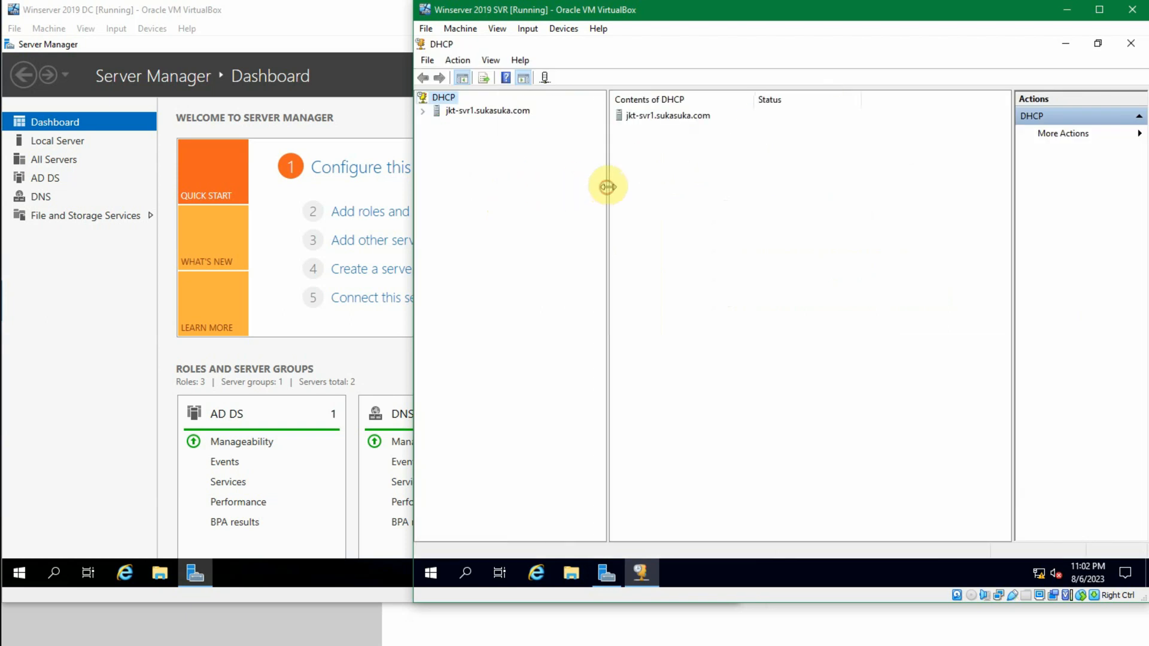
pyautogui.click(423, 111)
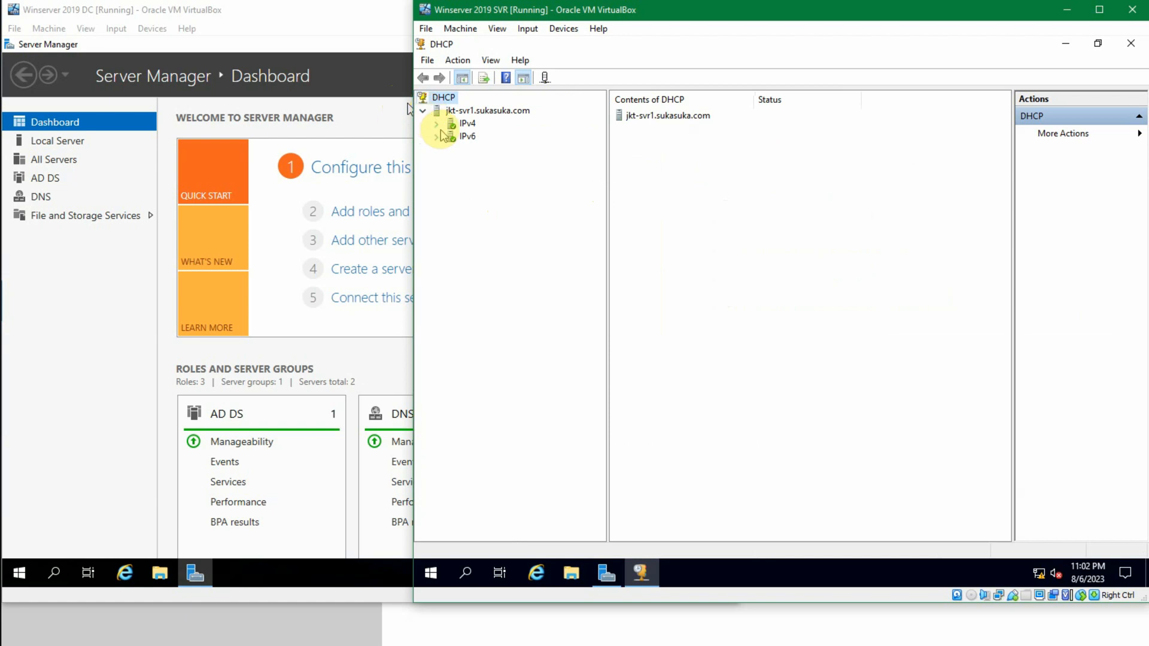
pyautogui.click(437, 125)
pyautogui.click(466, 124)
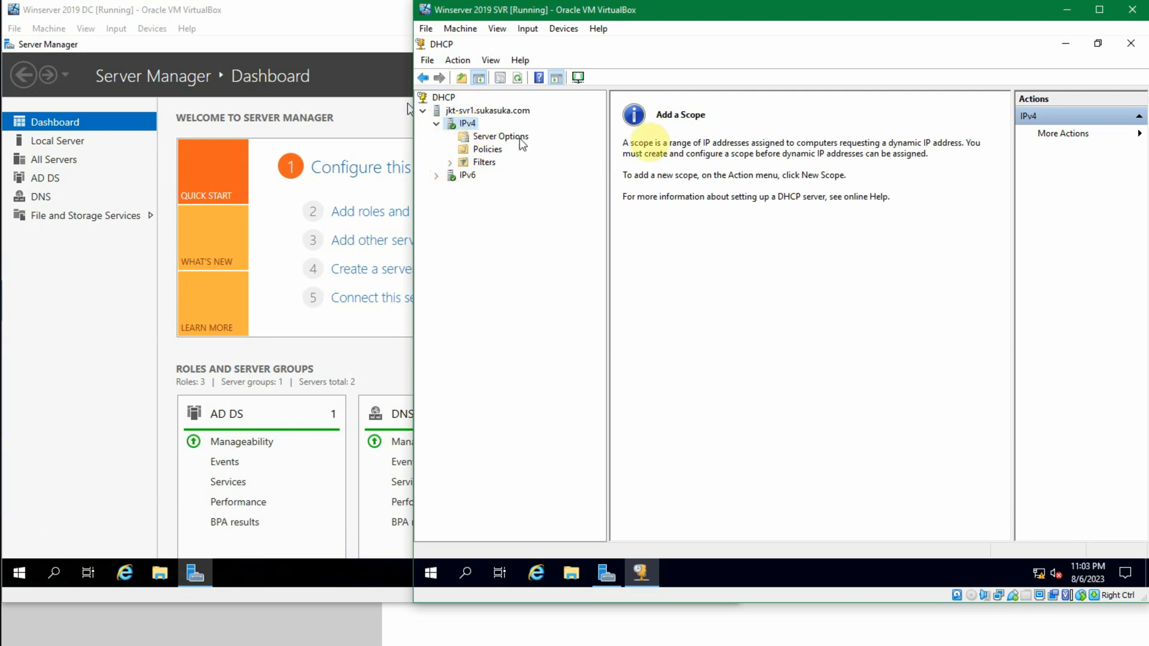
pyautogui.click(1131, 44)
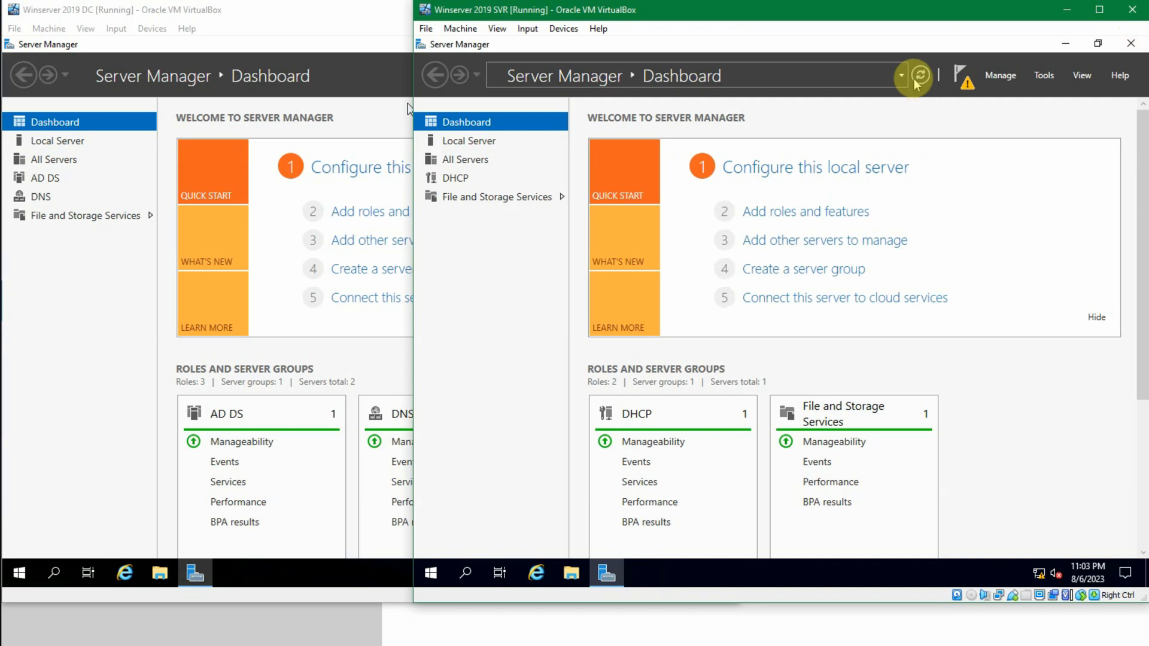
# Step: Complete the DHCP post-install configuration using the SUKASUKA\Administrator credentials for authorization, and check the server notifications
pyautogui.click(961, 79)
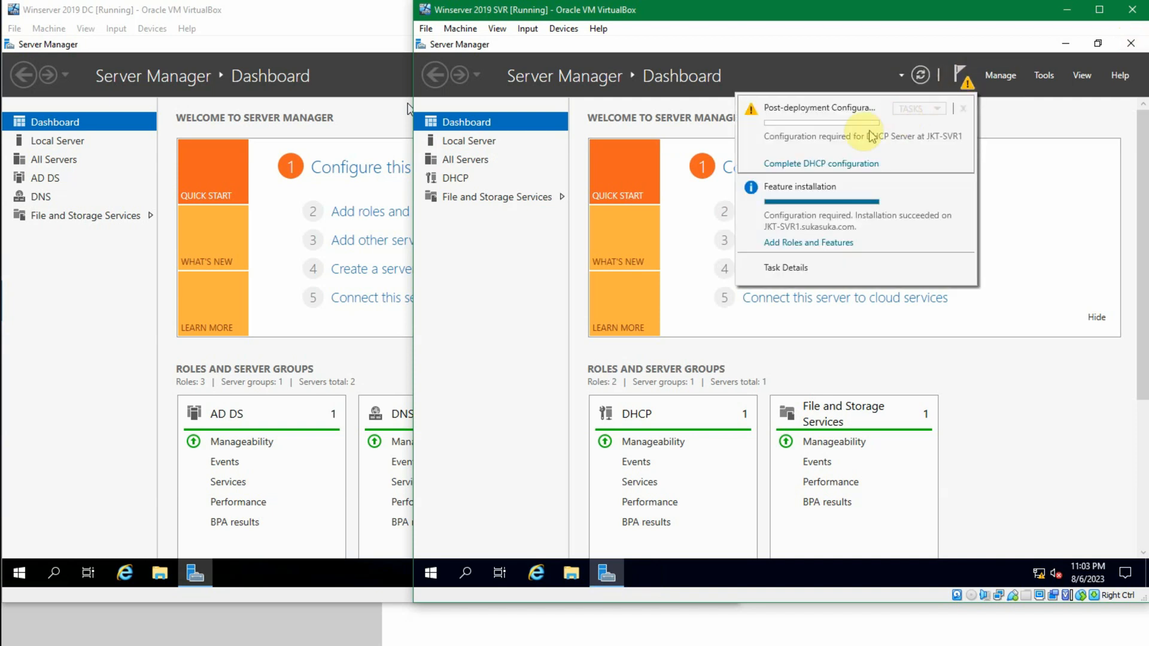
pyautogui.click(837, 165)
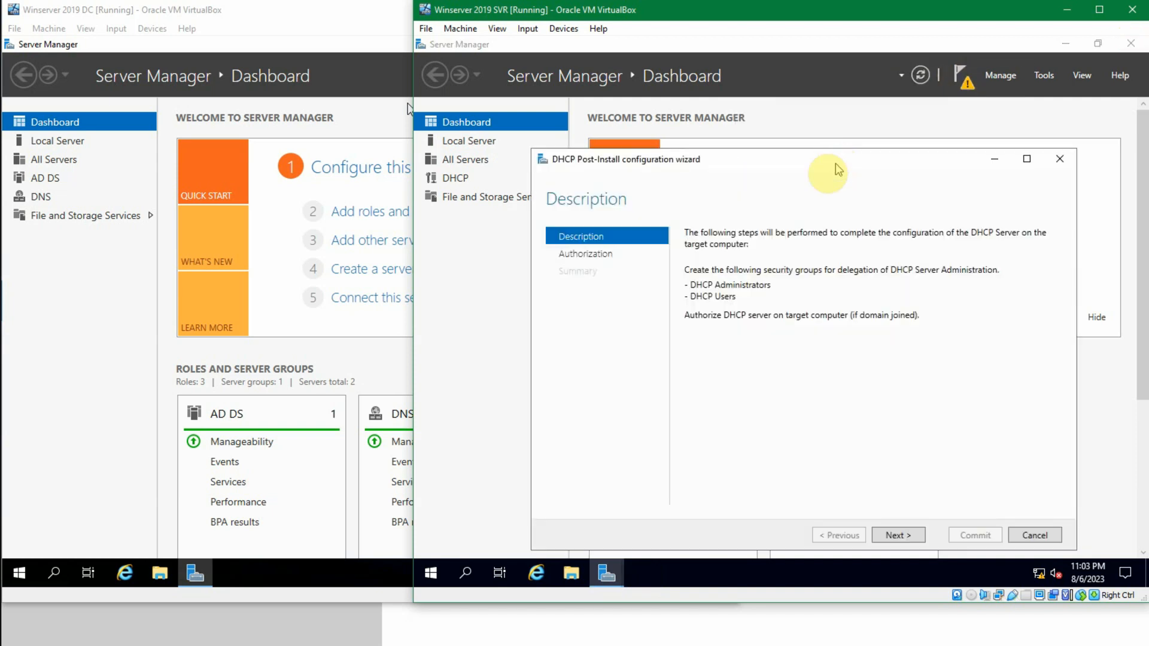
pyautogui.click(898, 535)
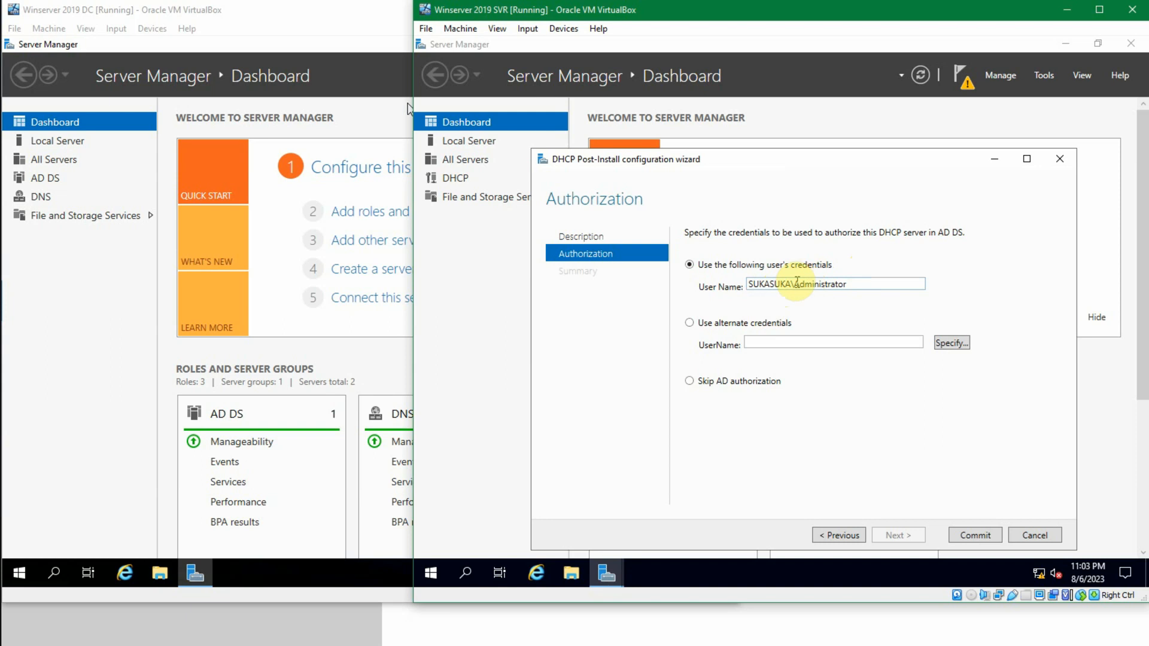
pyautogui.click(744, 323)
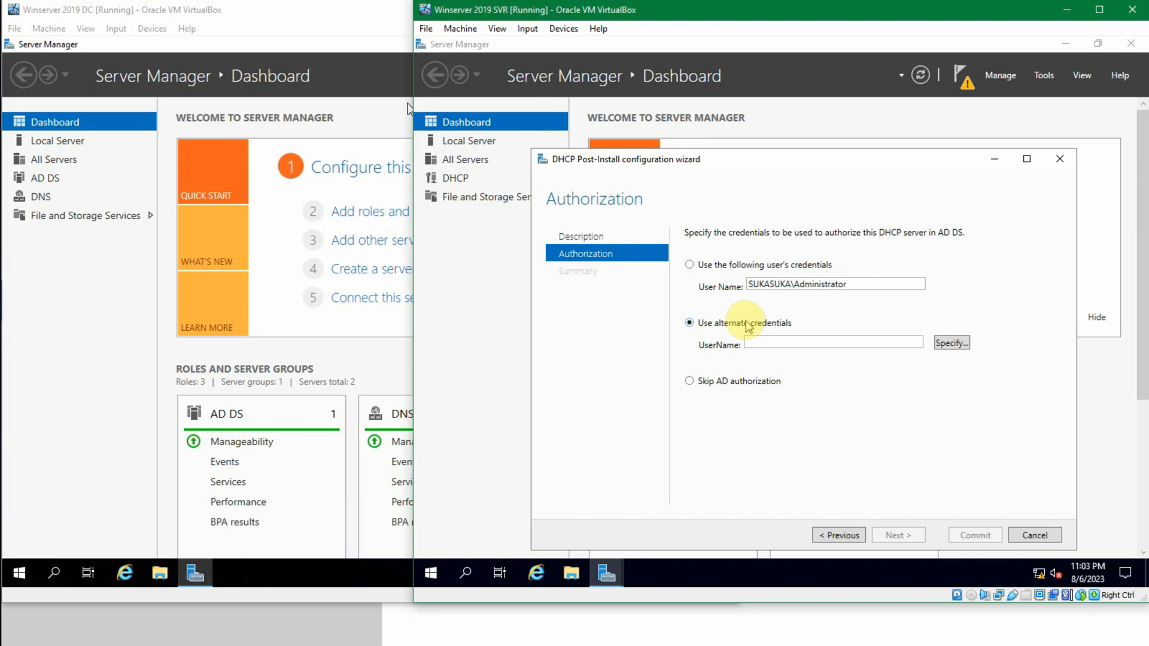
pyautogui.click(748, 381)
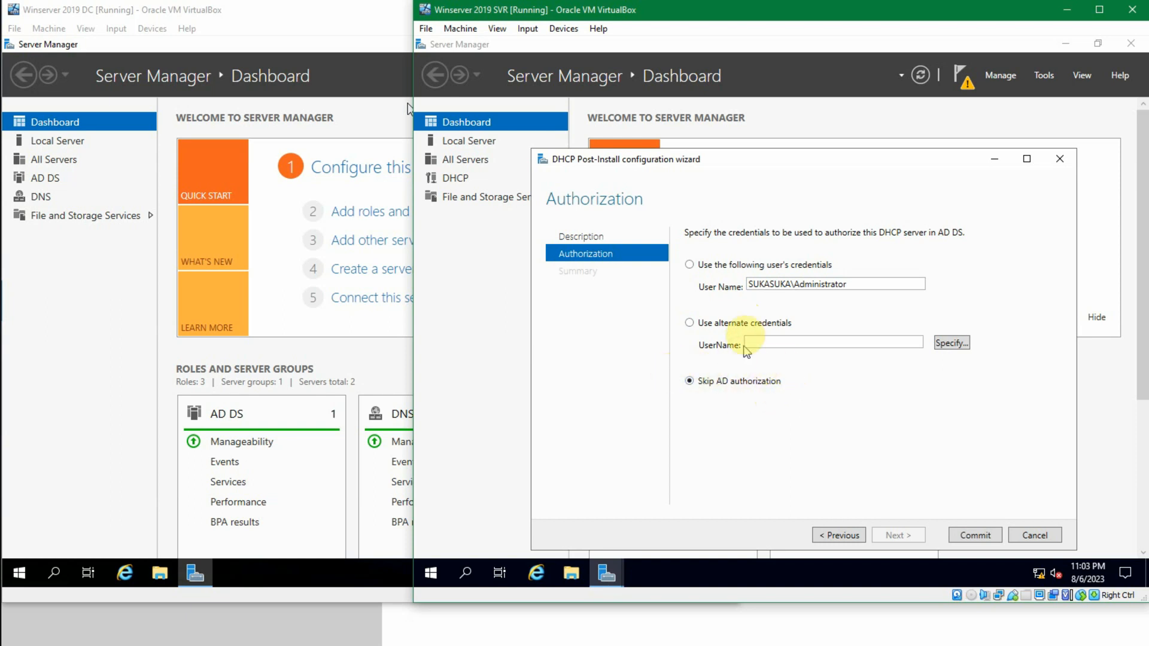
pyautogui.click(728, 270)
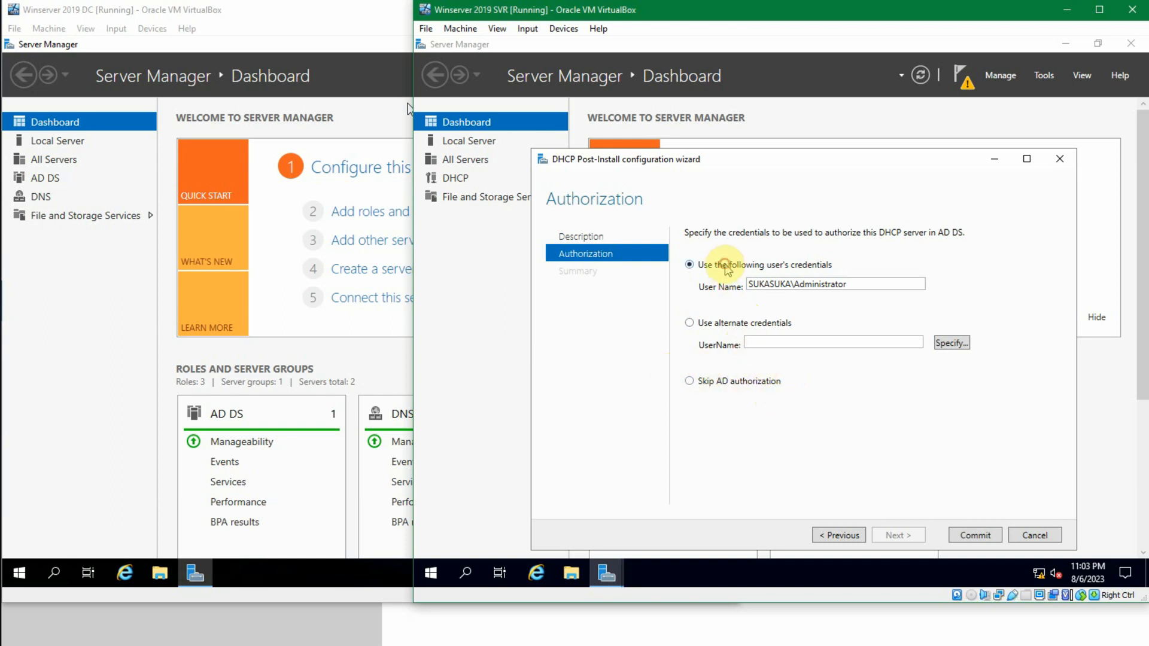
pyautogui.click(968, 536)
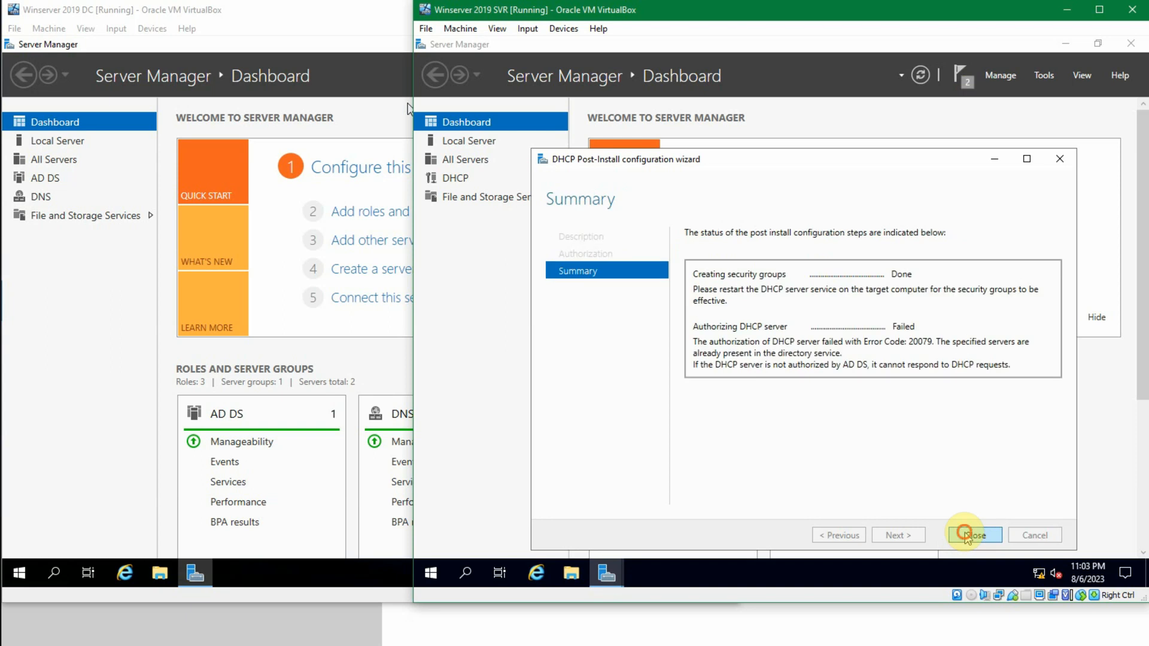
pyautogui.click(967, 536)
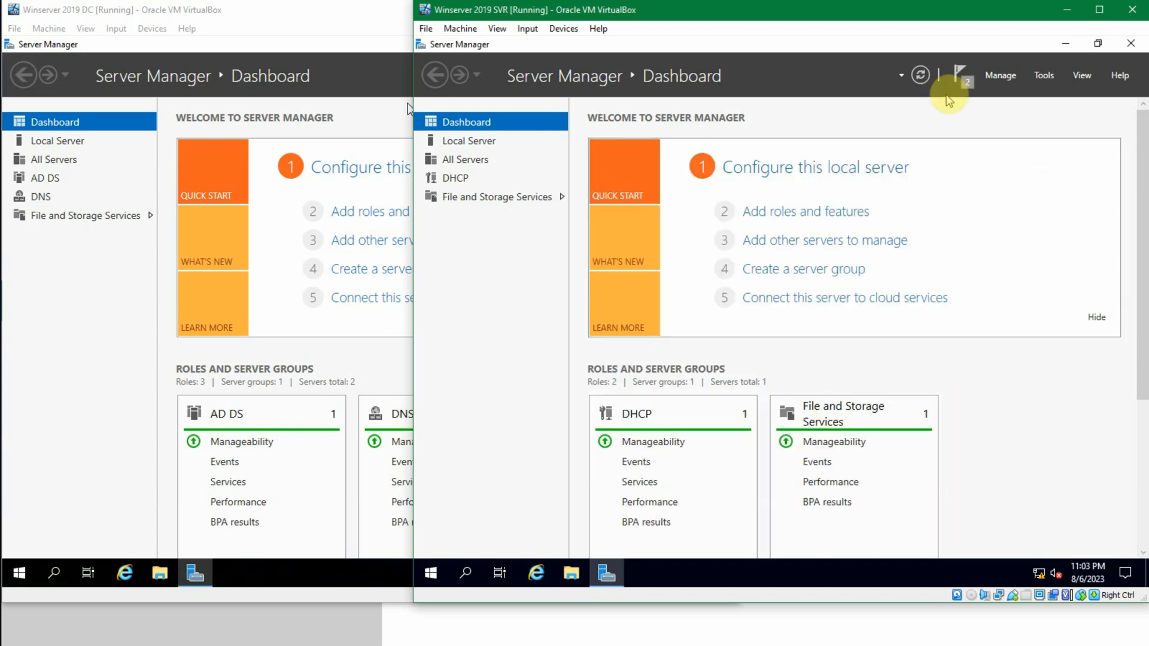
pyautogui.click(963, 76)
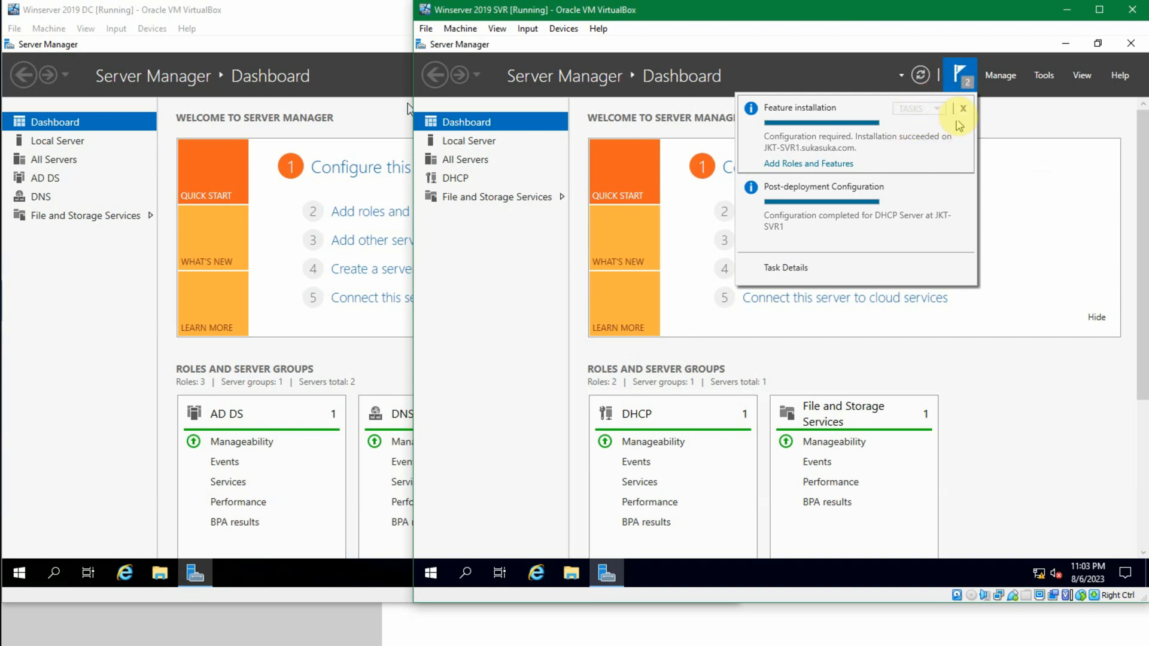
pyautogui.click(962, 73)
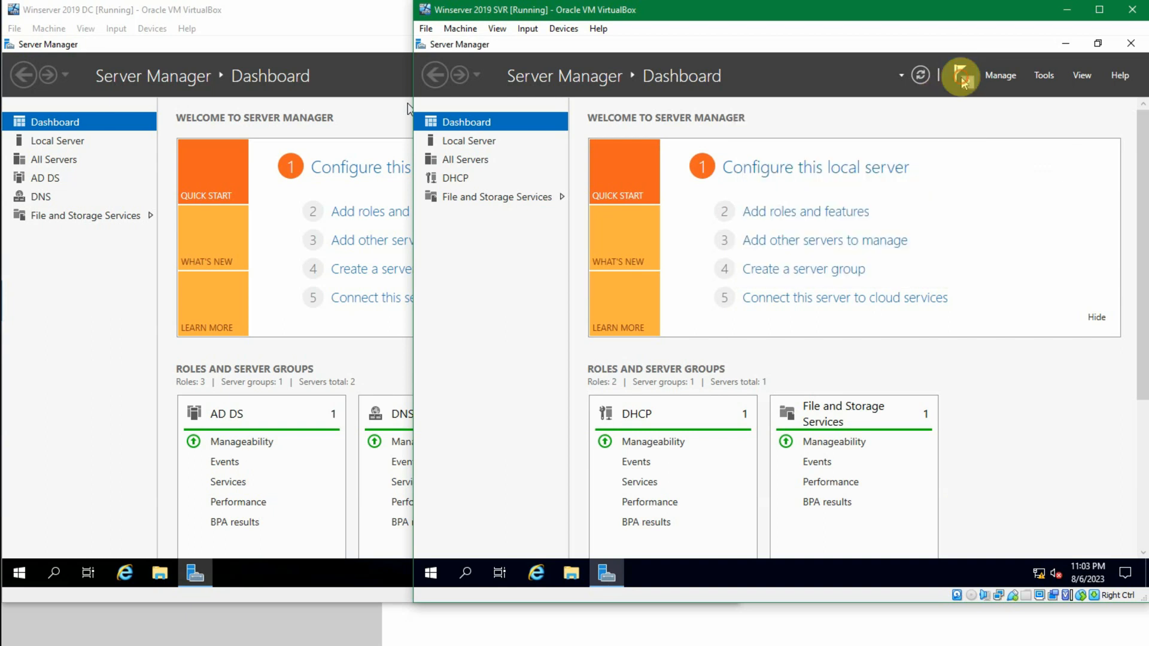
# Step: Reopen the DHCP console maximized, expand IPv4 and its Filters under jkt-svr1.sukasuka.com, and show the Server Options
pyautogui.click(1043, 74)
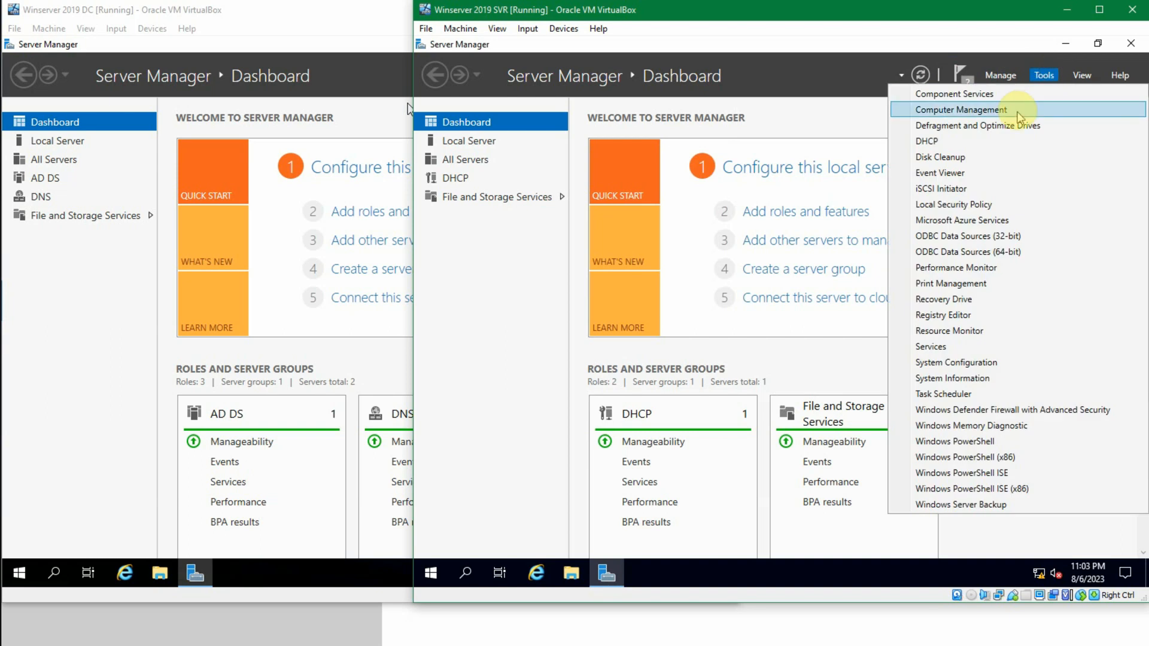
pyautogui.click(961, 143)
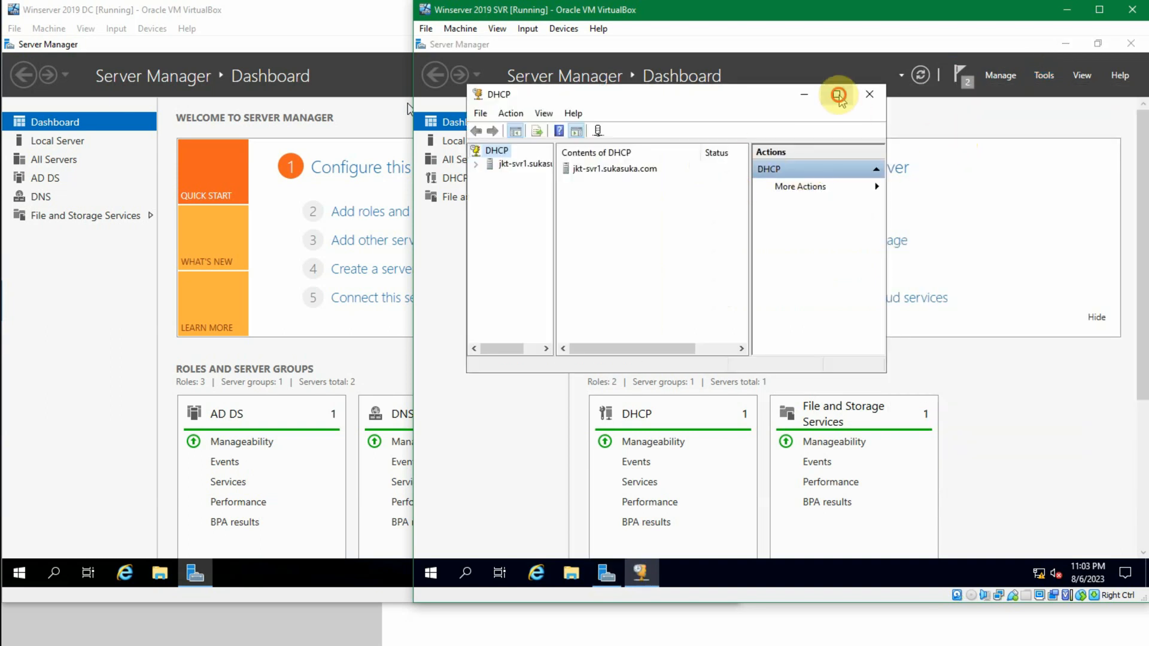
pyautogui.click(836, 93)
pyautogui.click(423, 111)
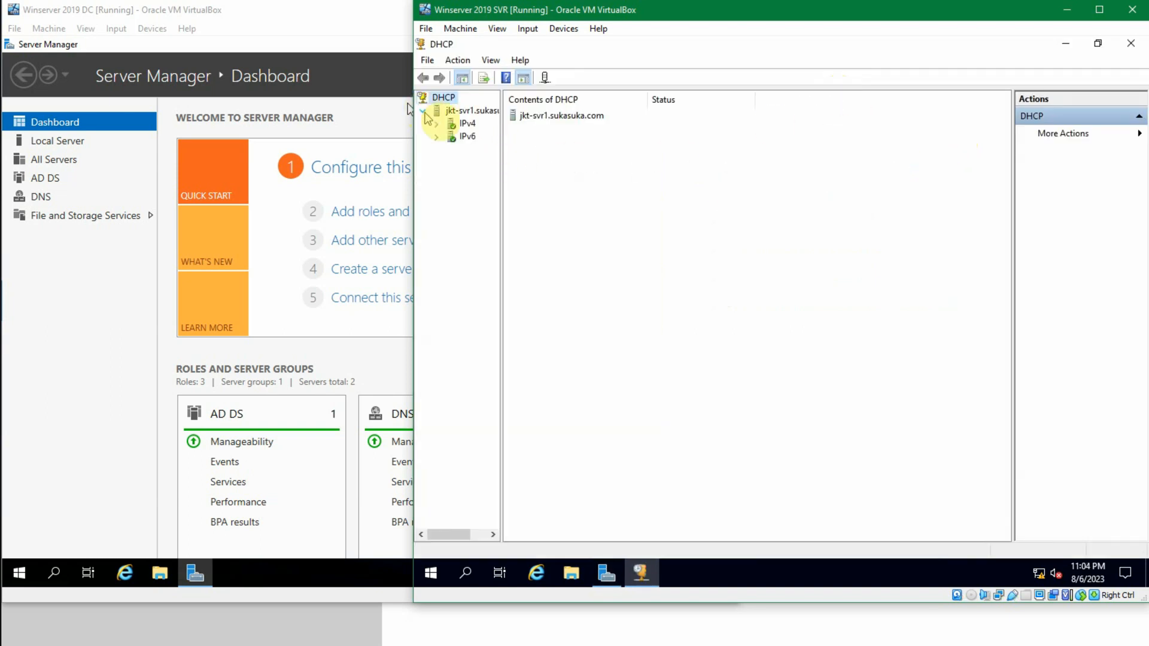
pyautogui.click(437, 125)
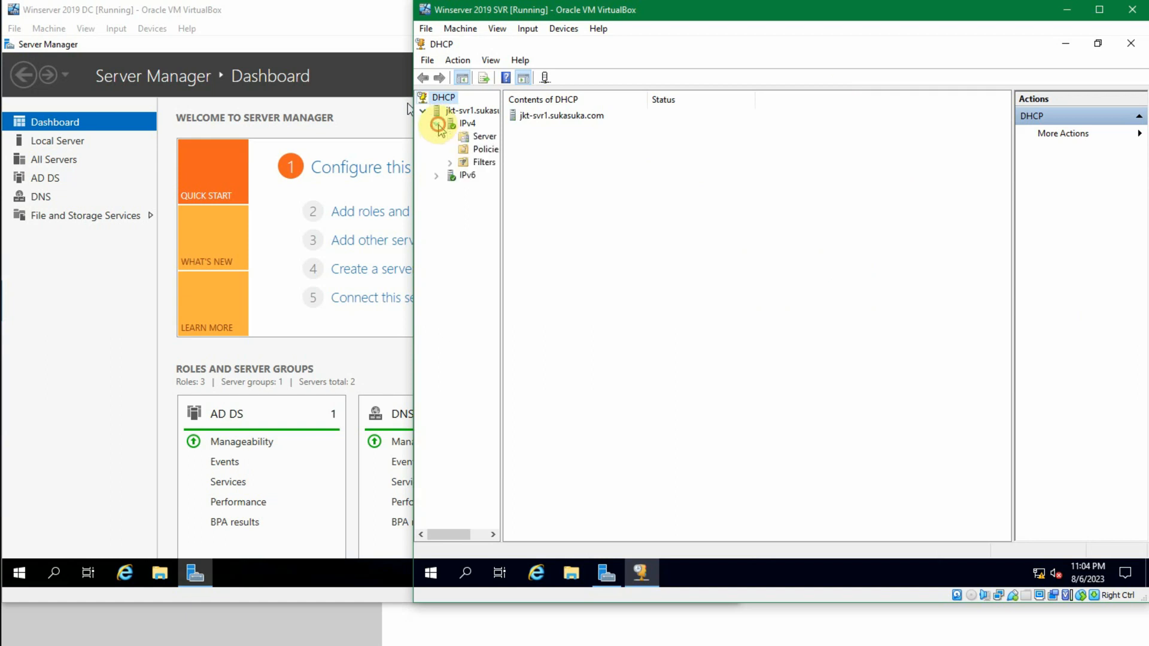
pyautogui.moveTo(501, 143); pyautogui.dragTo(587, 153)
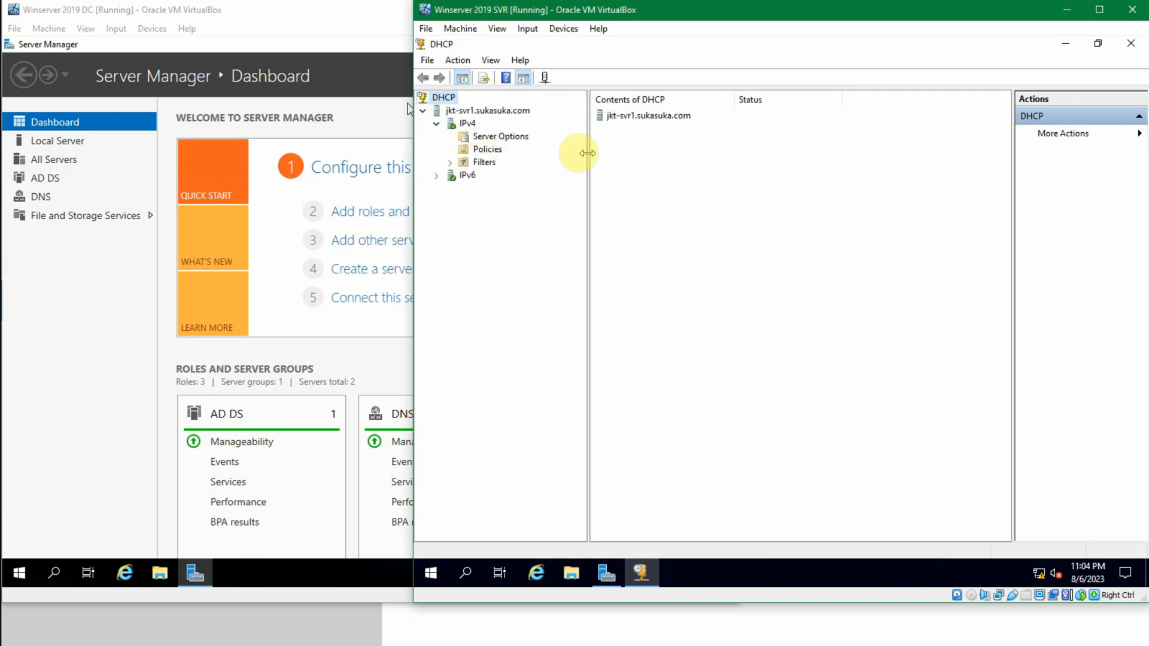
pyautogui.click(486, 147)
pyautogui.click(486, 137)
pyautogui.doubleClick(484, 162)
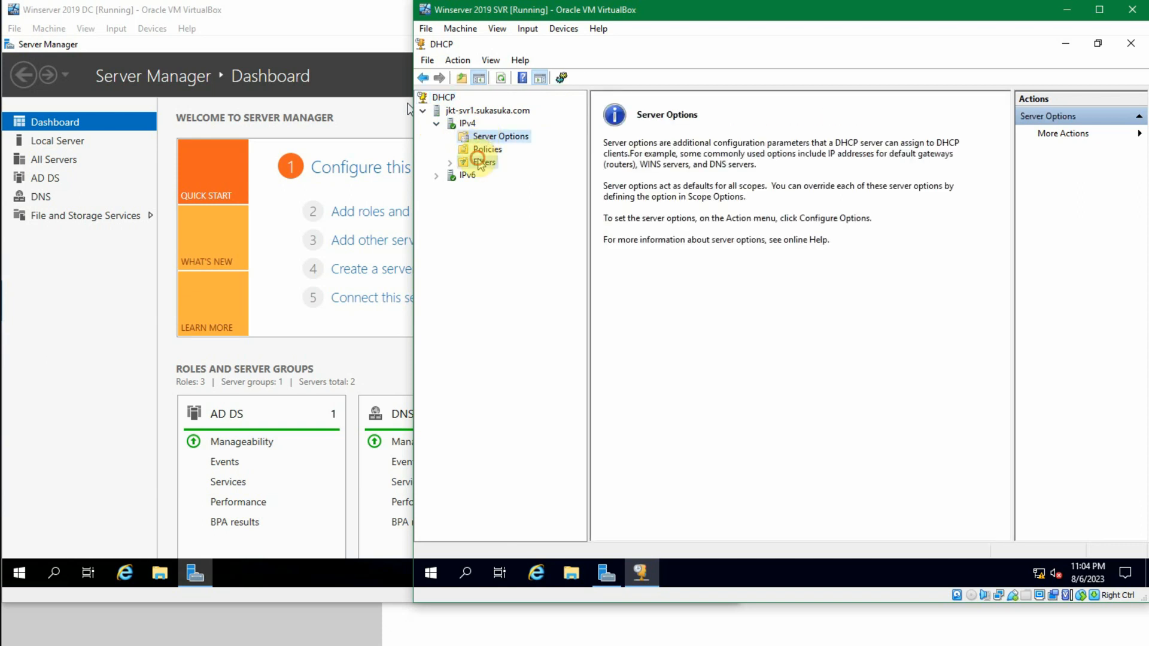
pyautogui.click(478, 137)
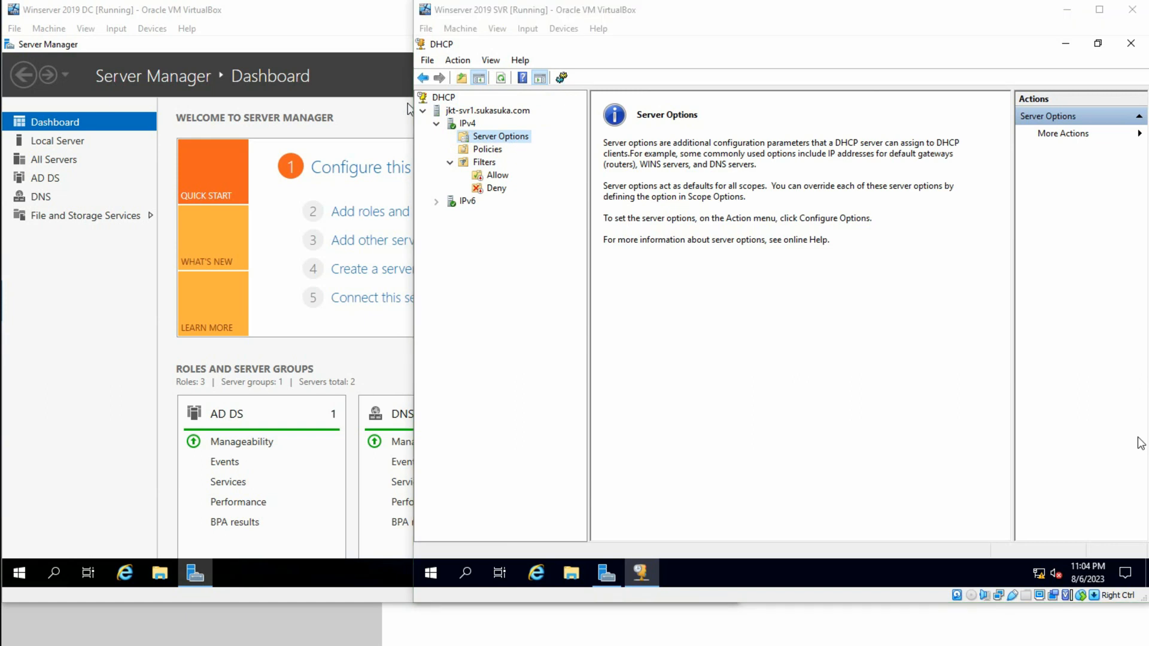
# Step: View the DHCP server concept slide, and return to the DHCP console on the Winserver 2019 SVR machine
pyautogui.click(1025, 626)
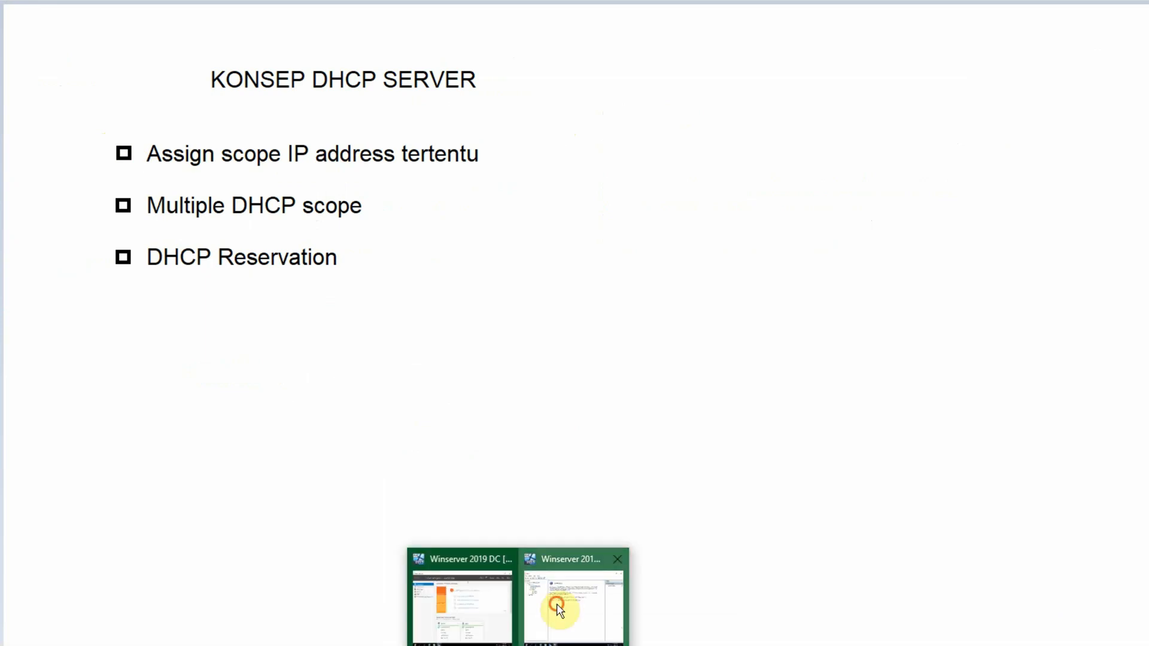
pyautogui.click(557, 598)
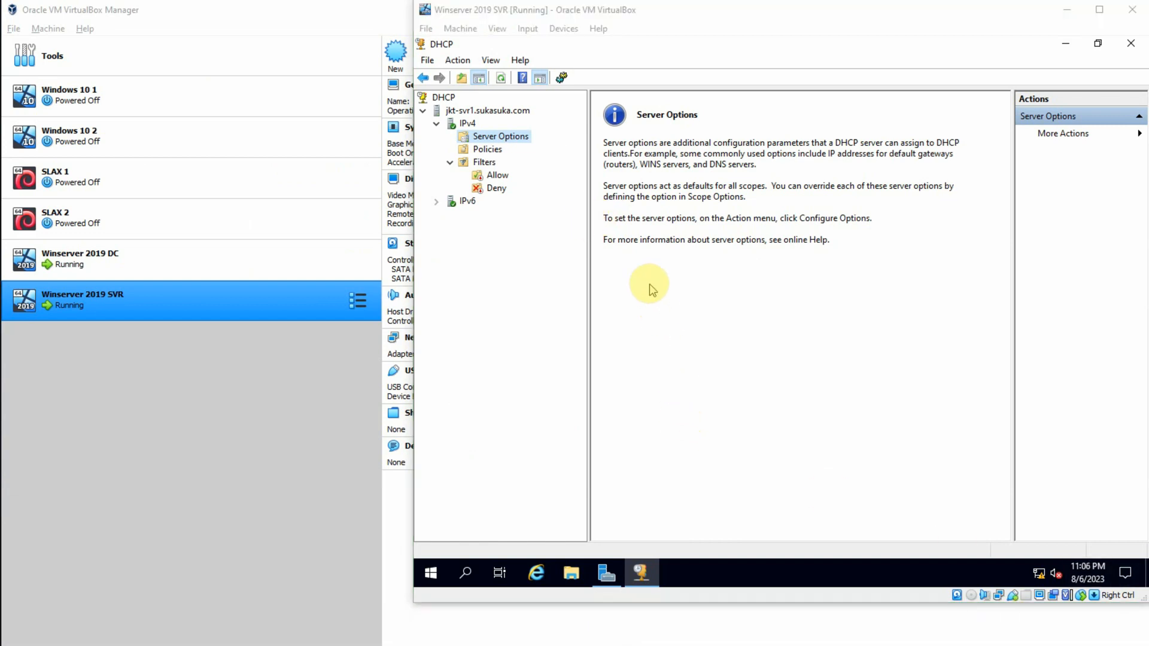
pyautogui.click(652, 290)
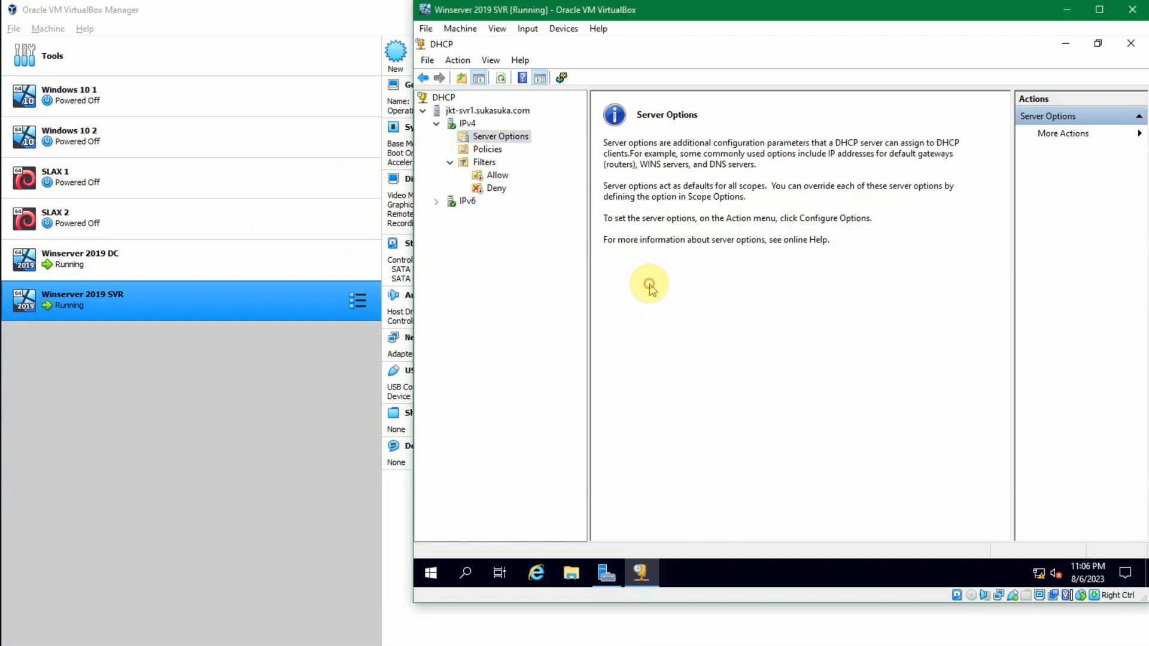
# Step: Start a new IPv4 scope named Jakarta with the description "IP untuk kantor di Jakarta"
pyautogui.click(464, 124)
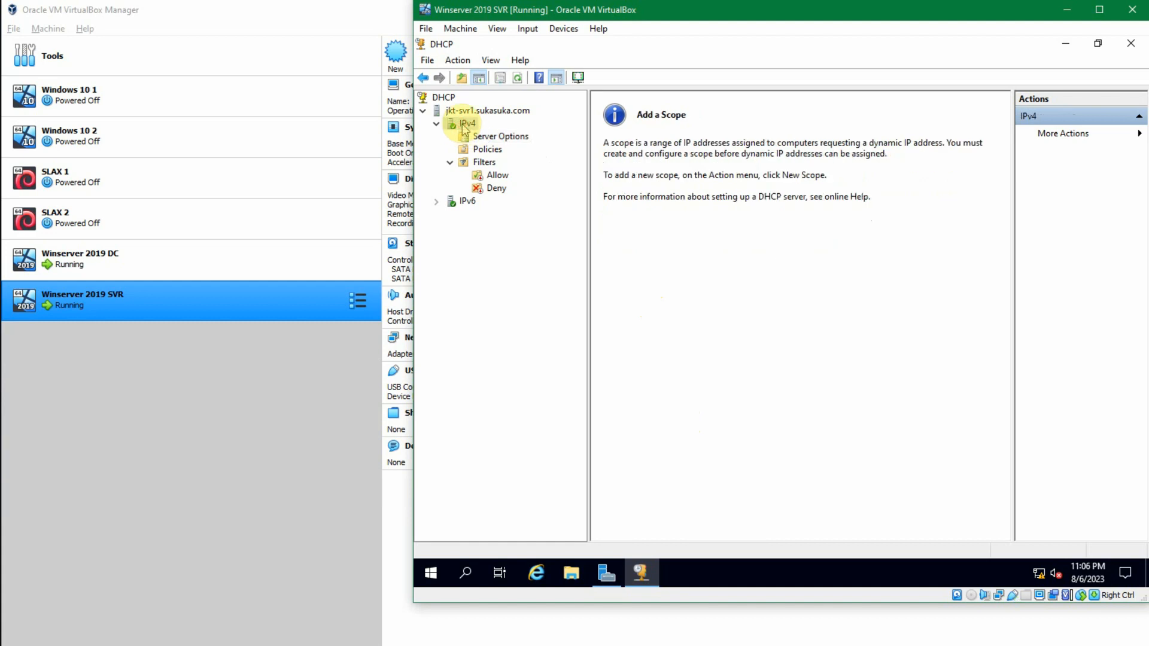
pyautogui.rightClick(463, 125)
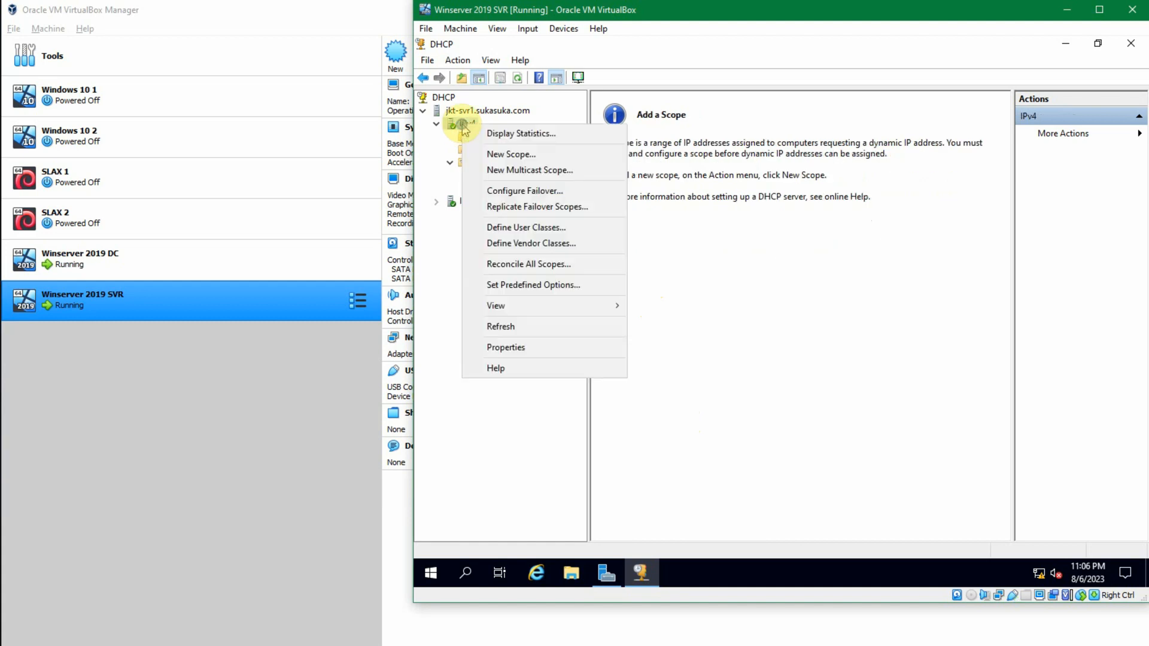
pyautogui.click(541, 157)
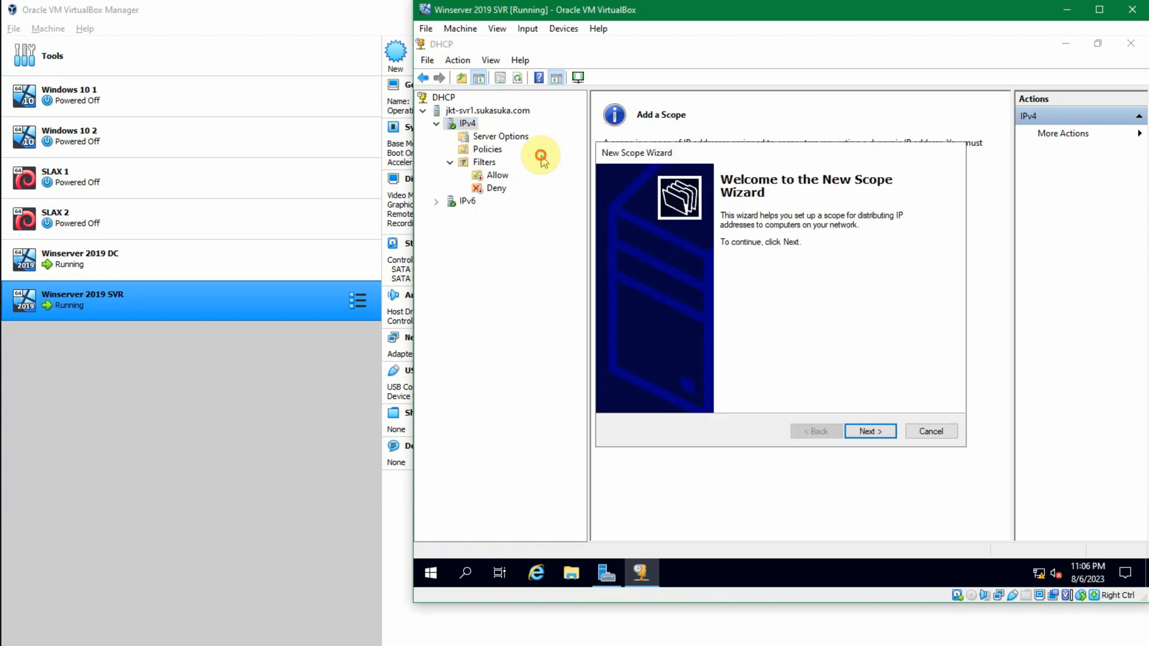
pyautogui.click(861, 431)
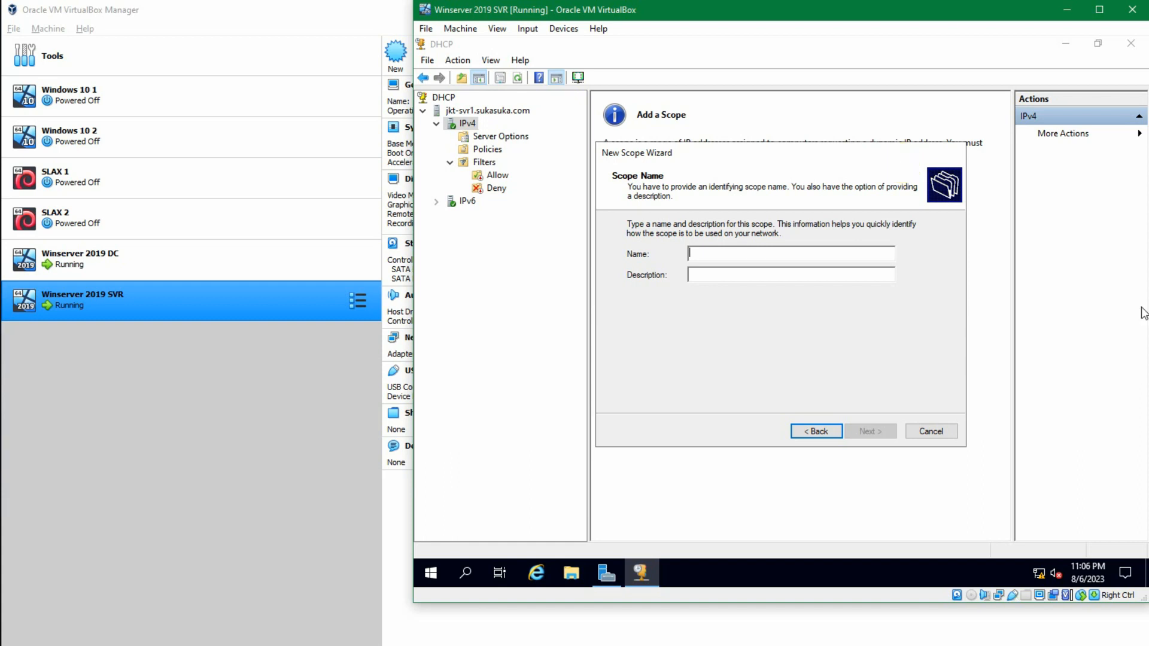
pyautogui.click(875, 257)
pyautogui.write('K')
pyautogui.press('BackSpace')
pyautogui.press('BackSpace')
pyautogui.write('Jakarta')
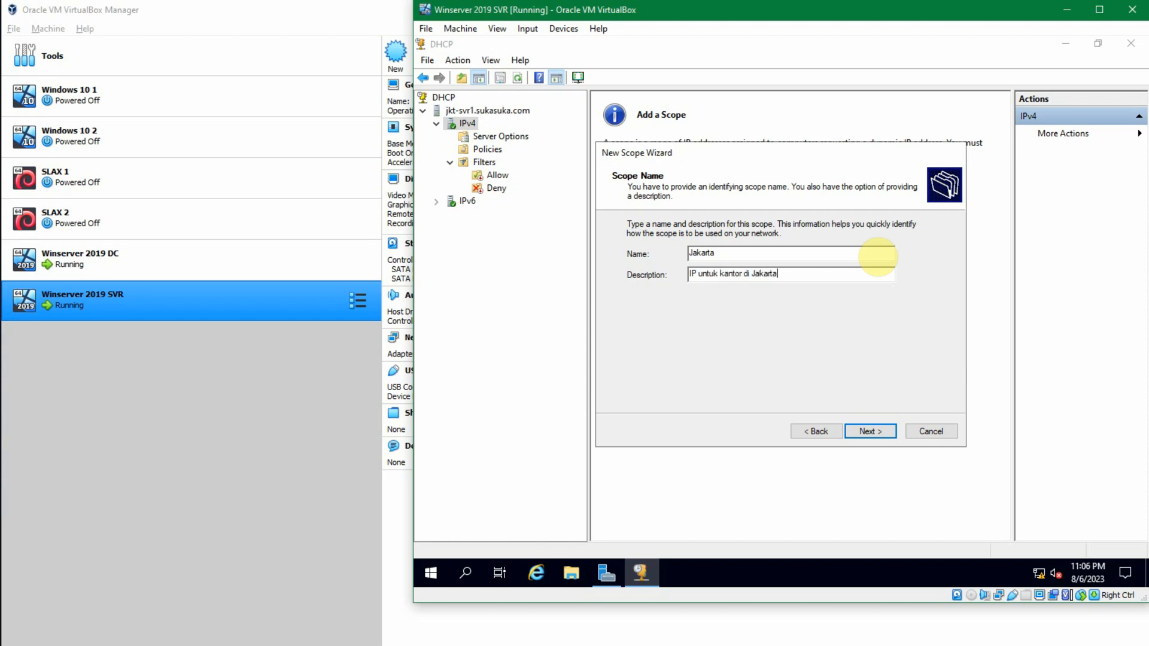
pyautogui.click(878, 432)
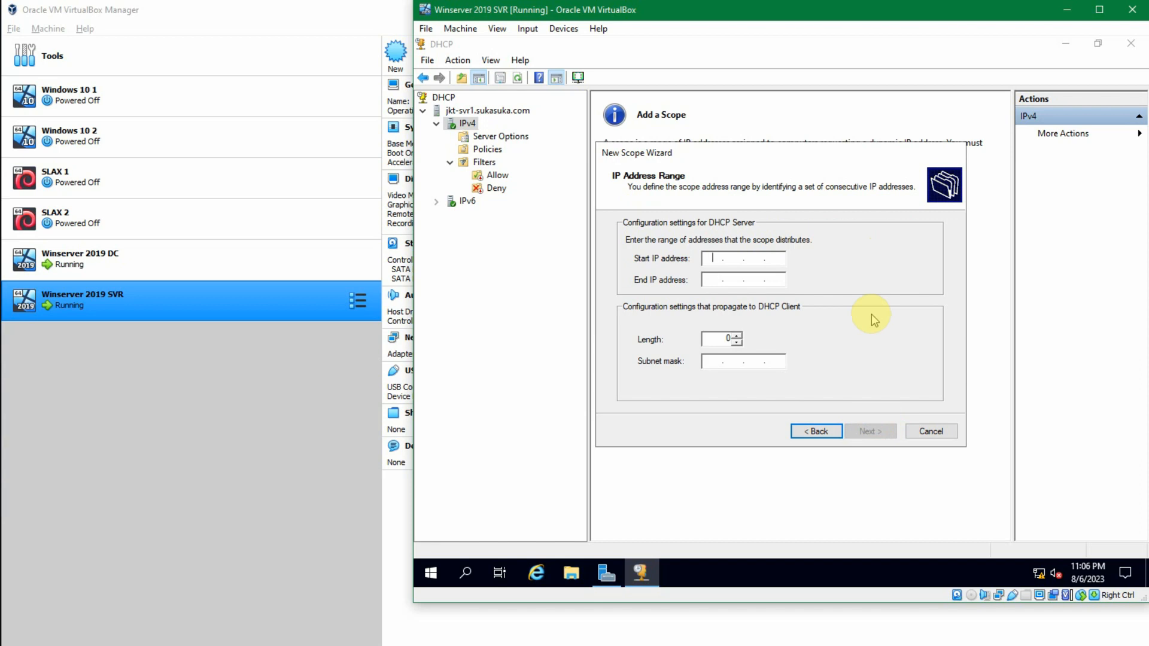
# Step: Set the scope's address range from 192.168.56.1 to 192.168.56.254 and continue to the exclusions
pyautogui.write('192.168.56.1')
pyautogui.press('Tab')
pyautogui.write('1')
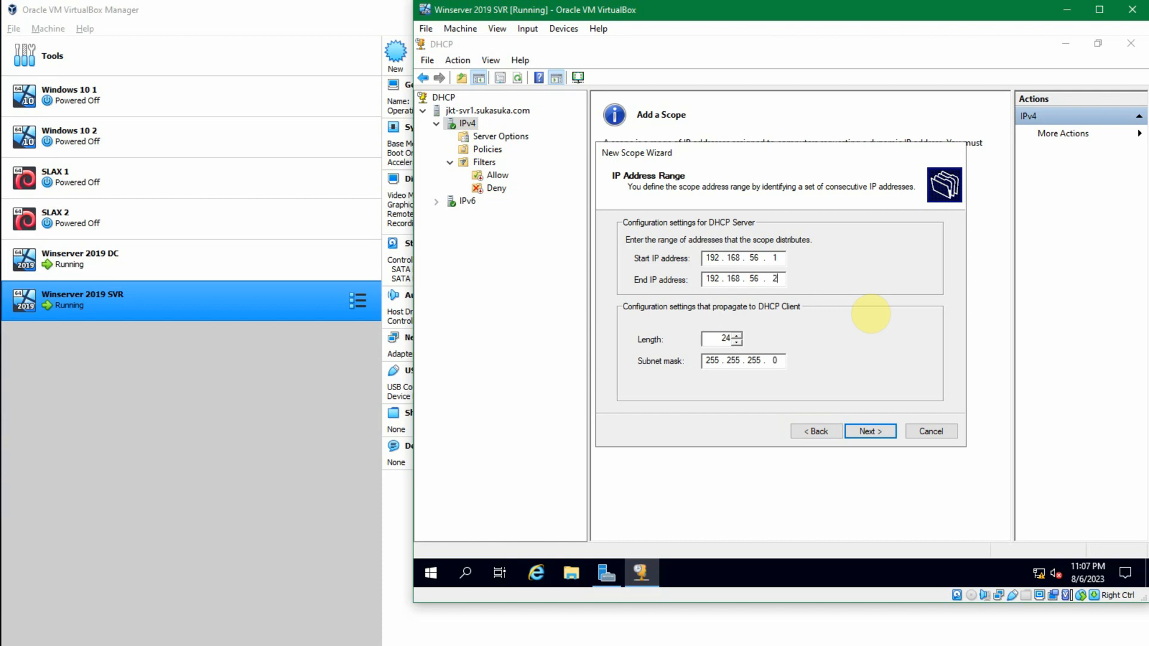
pyautogui.write('4')
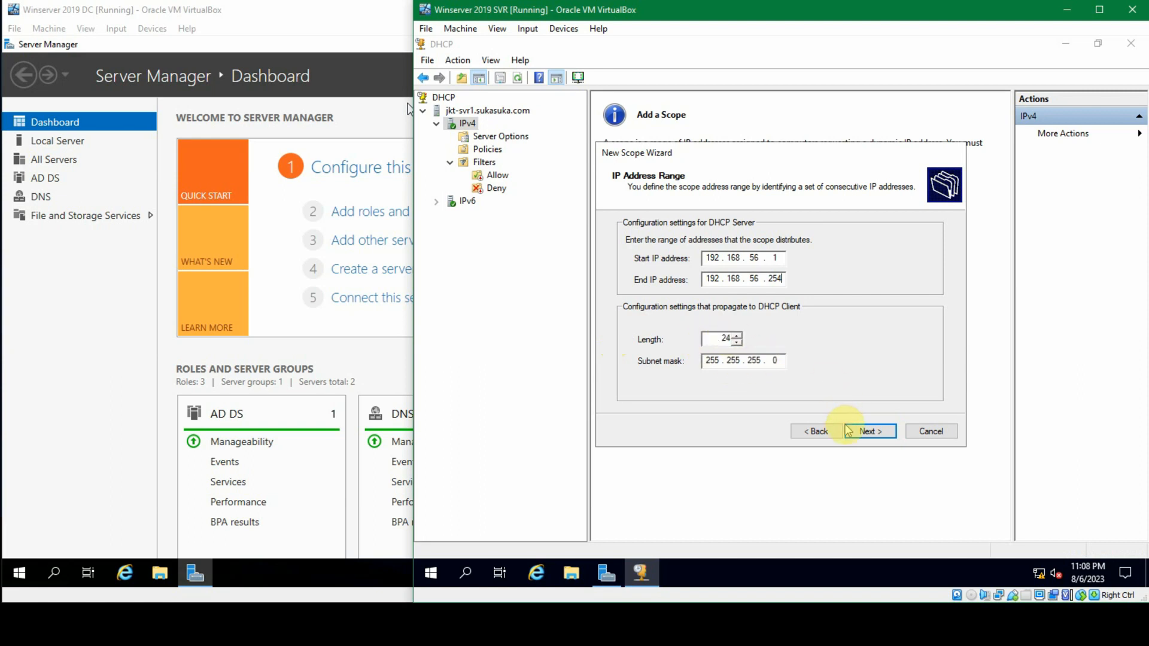
pyautogui.click(867, 430)
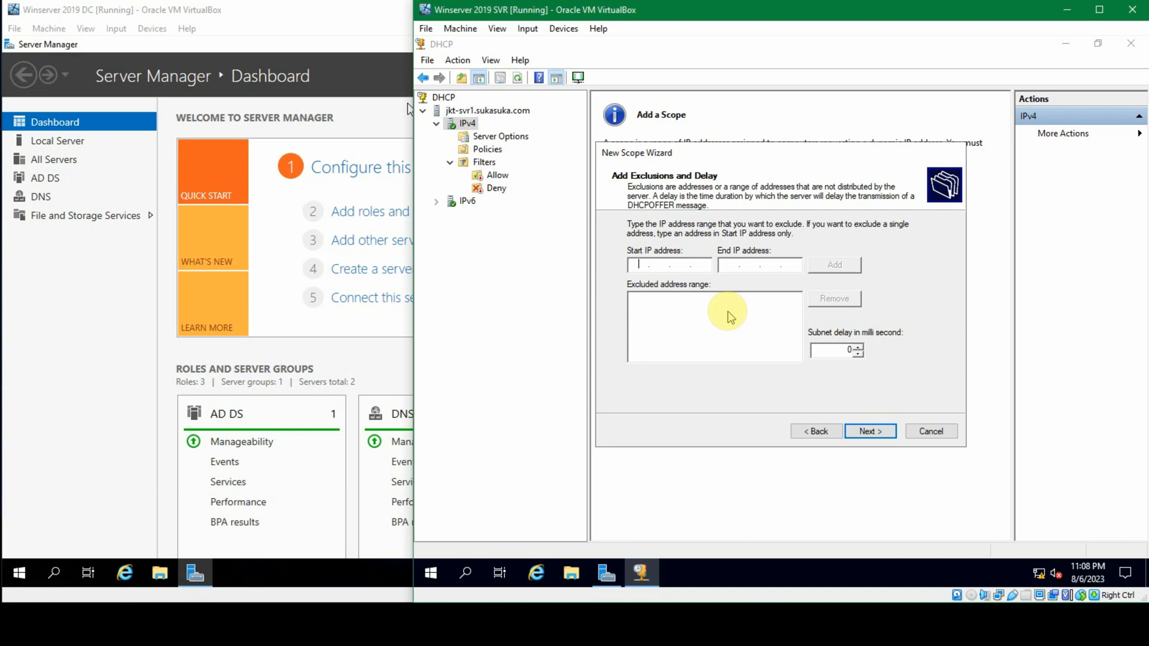
# Step: Try to add an exclusion range with start address 192.168.56.1 and end address 192.168.1.20
pyautogui.write('192')
pyautogui.write('16')
pyautogui.write('8')
pyautogui.write('5')
pyautogui.write('6')
pyautogui.write('192')
pyautogui.write('1')
pyautogui.write('68')
pyautogui.write('1.20')
pyautogui.click(829, 265)
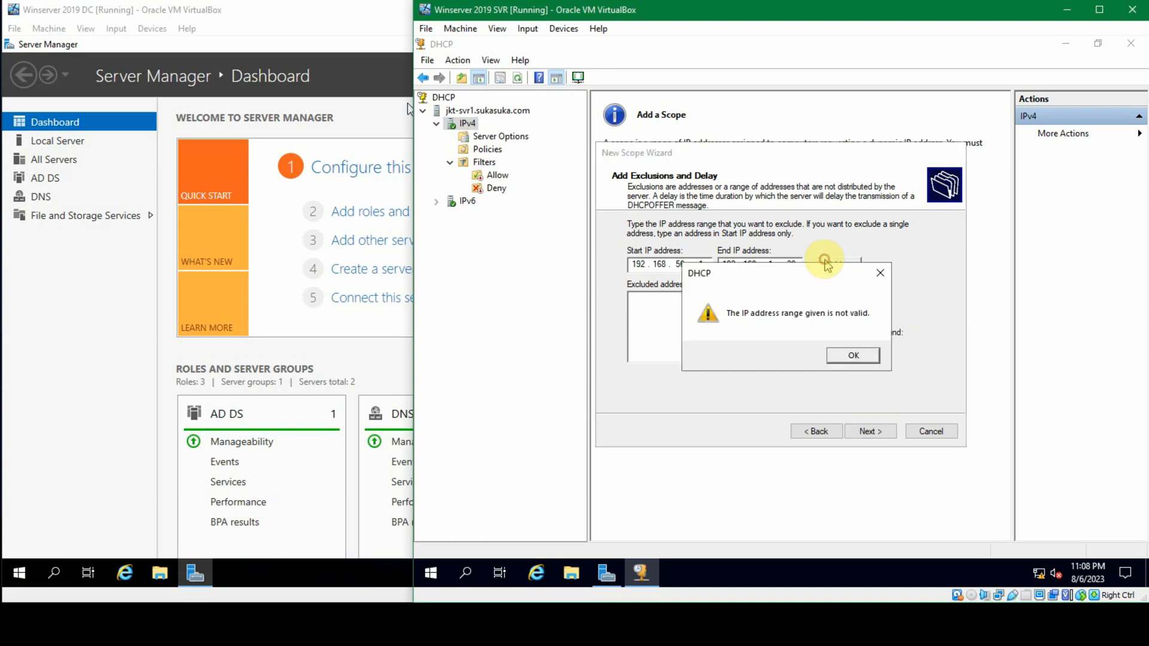
pyautogui.click(856, 356)
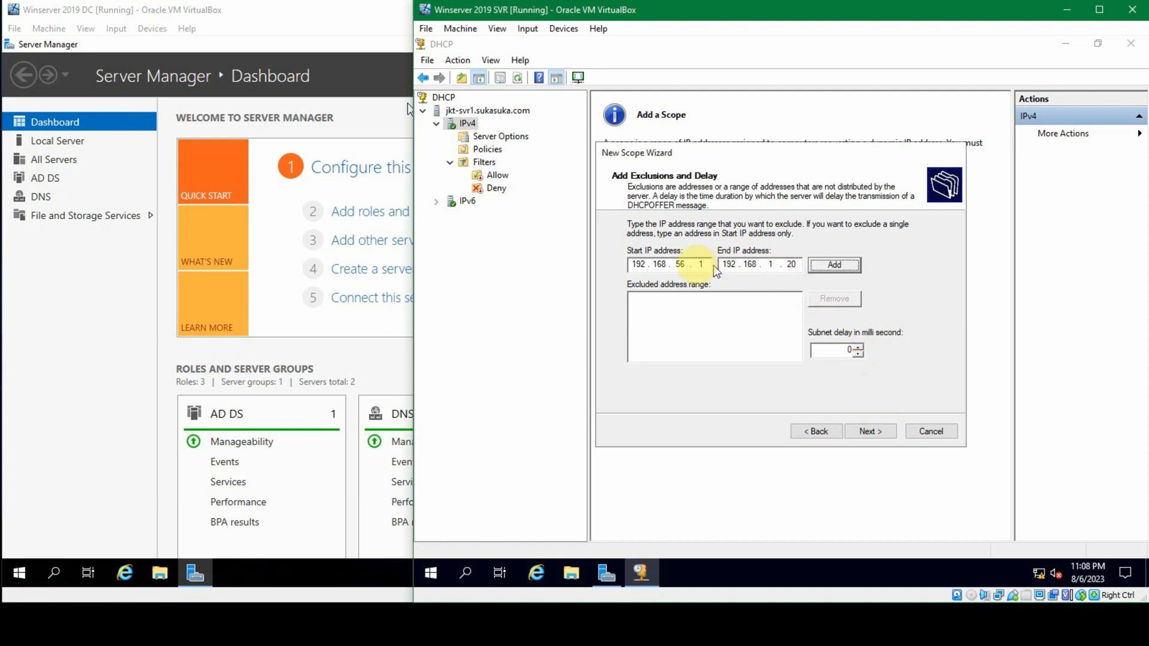
# Step: Correct the exclusion's end address to 192.168.56.20, add the range, and continue to the lease duration
pyautogui.click(772, 264)
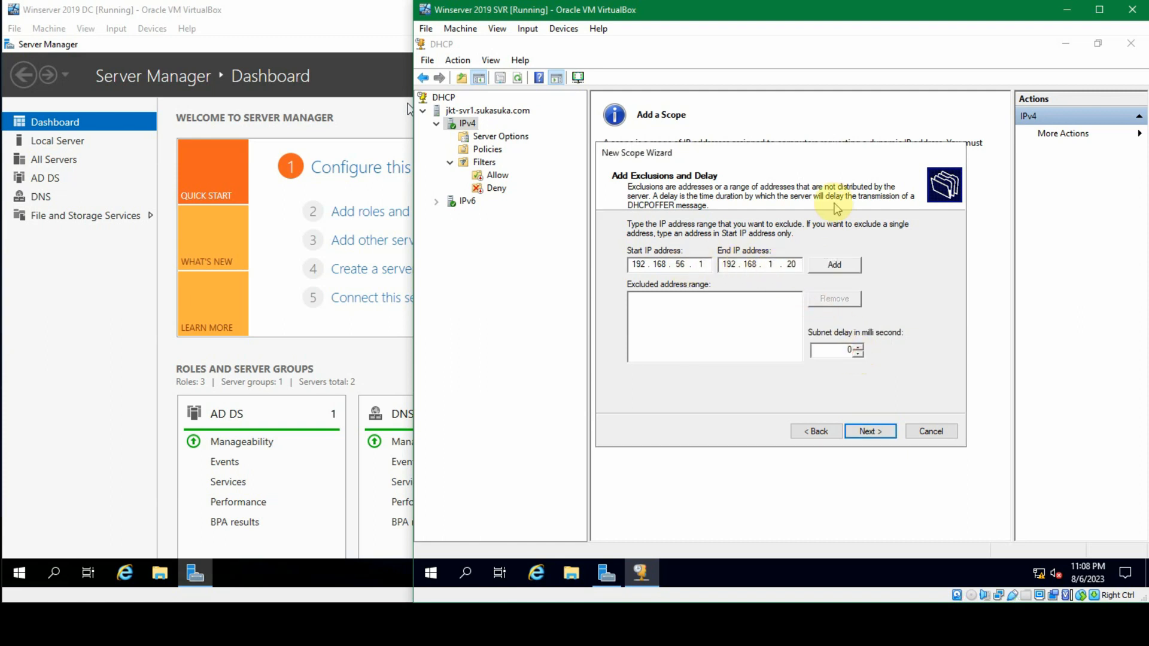
pyautogui.write('56')
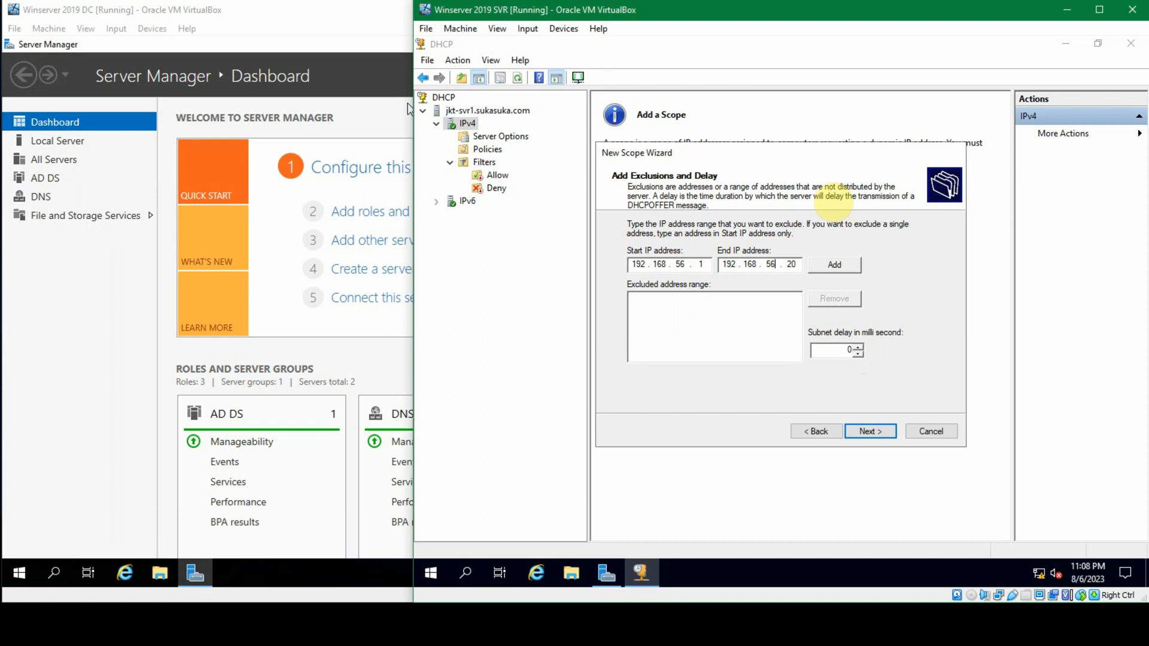
pyautogui.click(837, 268)
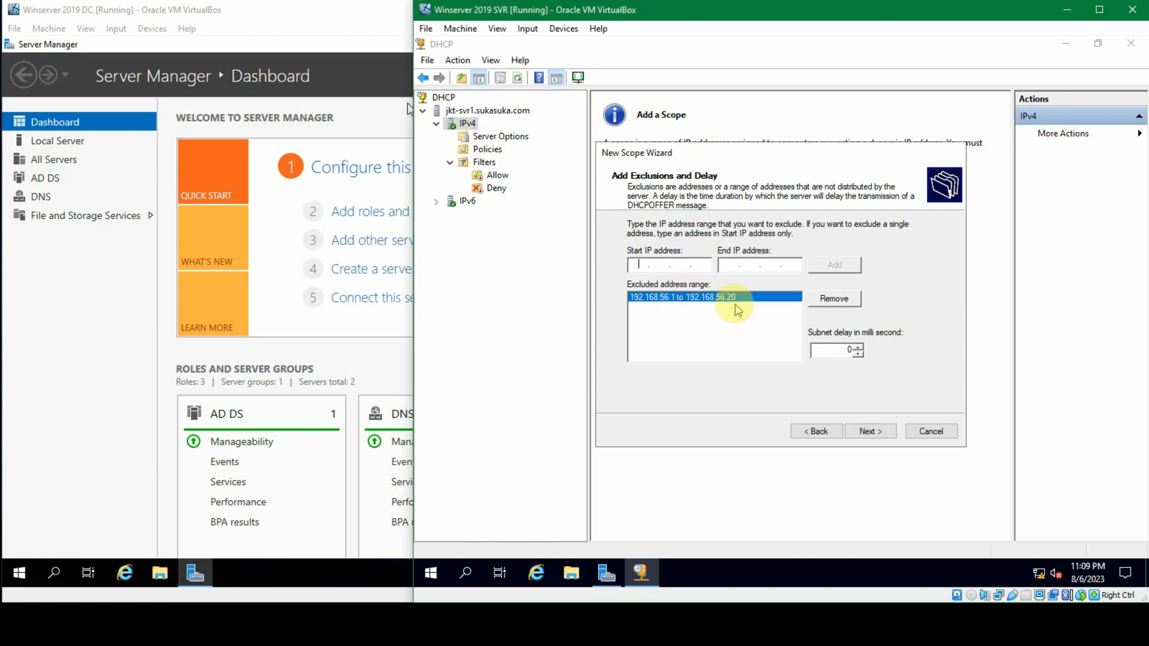
pyautogui.click(868, 430)
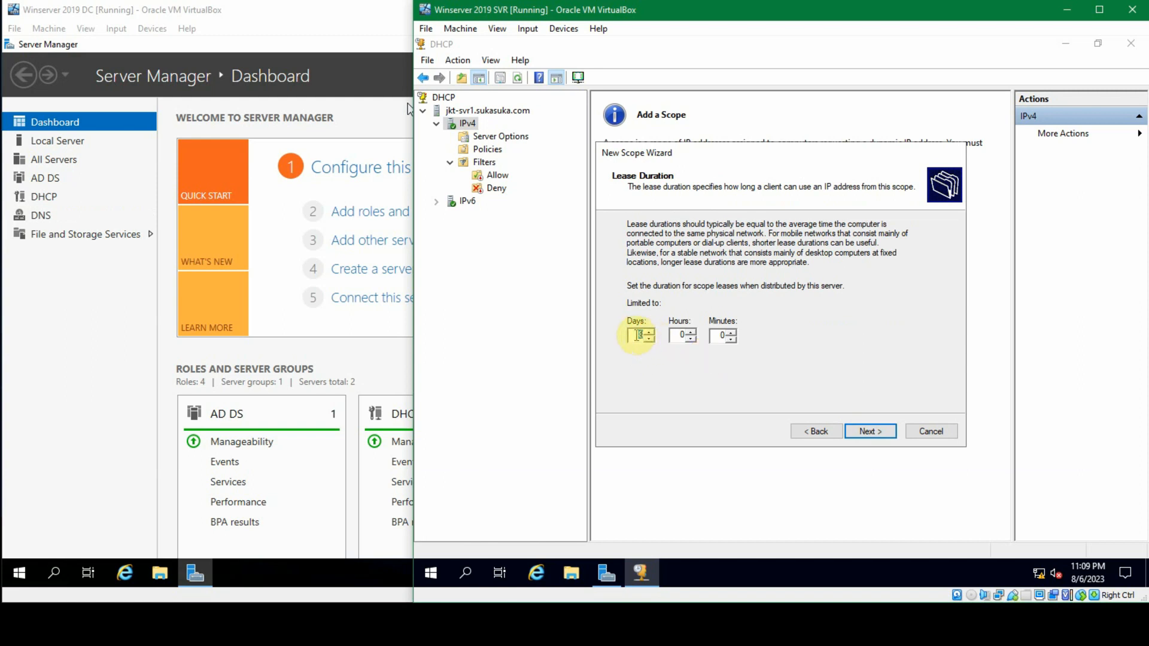
# Step: Keep the default lease duration and choose to configure the DHCP options for this scope now
pyautogui.click(634, 335)
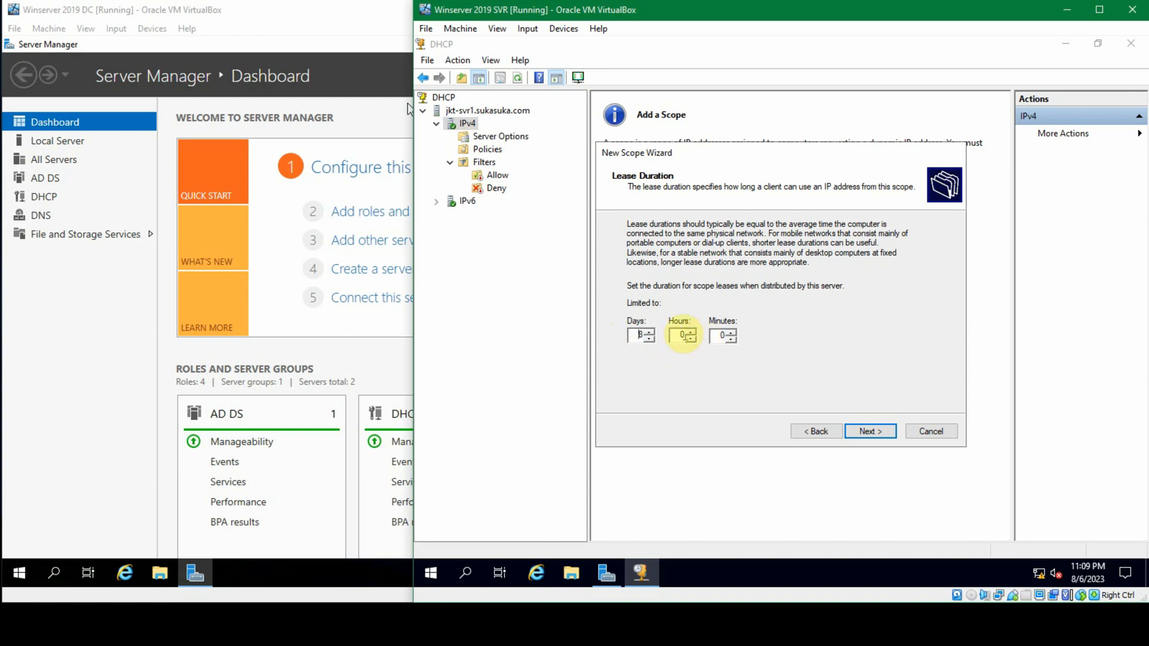
pyautogui.click(721, 335)
pyautogui.click(640, 335)
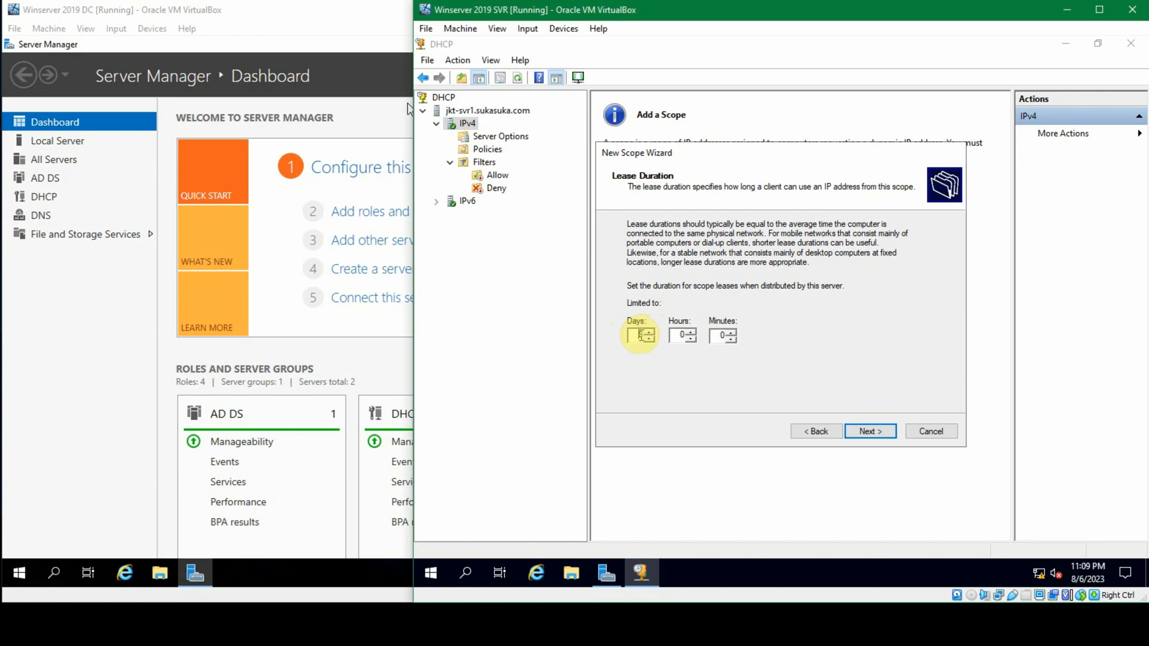
pyautogui.click(879, 431)
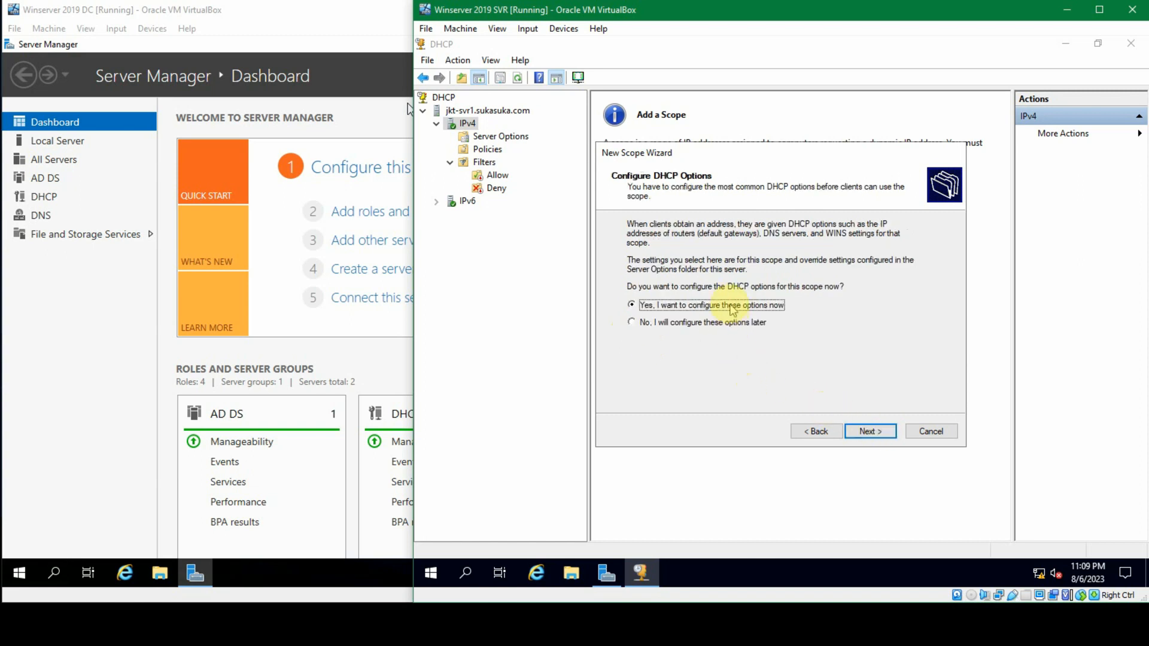
pyautogui.click(875, 431)
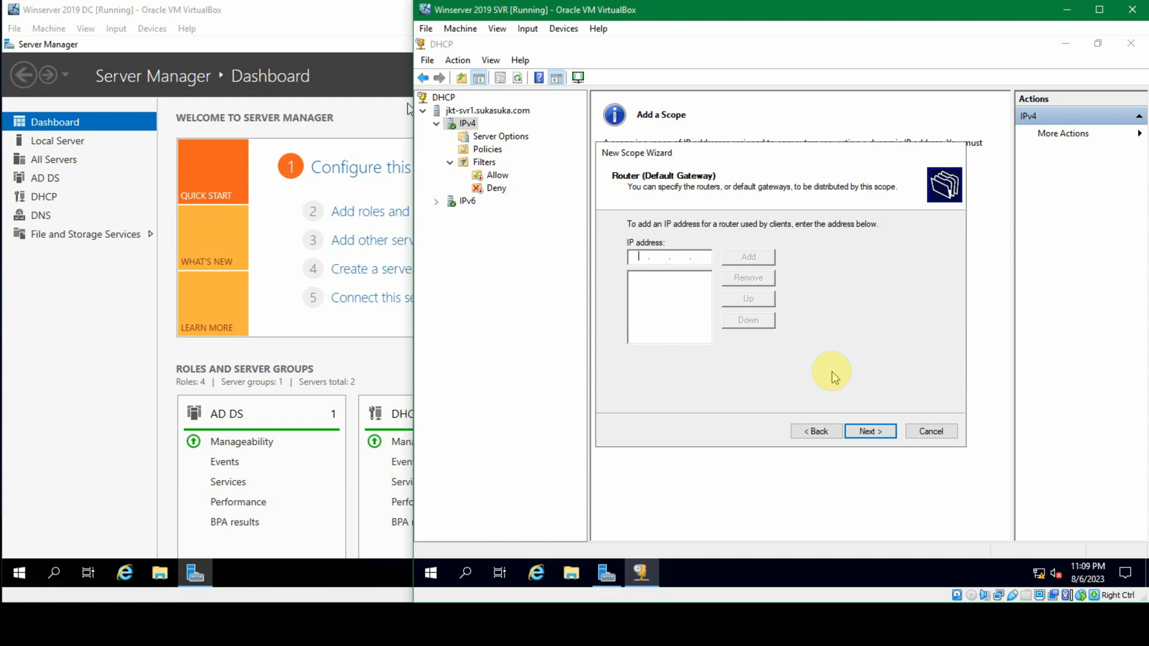
# Step: Add 192.168.56.1 as the scope's router (default gateway) and continue to the DNS settings
pyautogui.write('192 . 168 . 56 . 1')
pyautogui.click(753, 262)
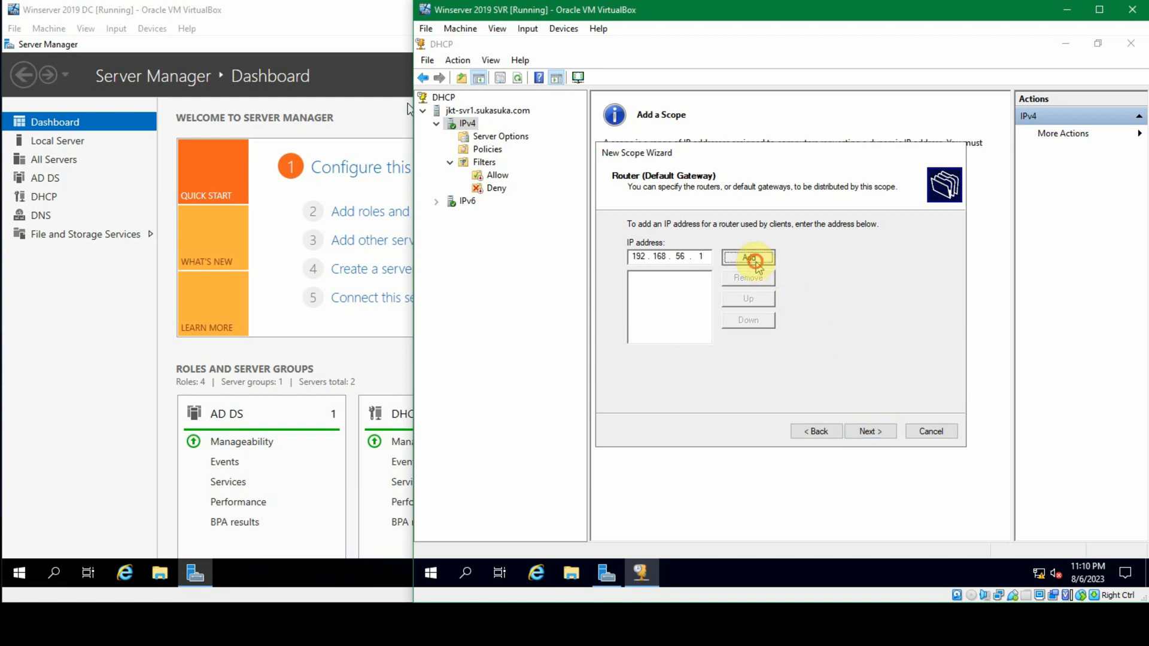
pyautogui.click(871, 432)
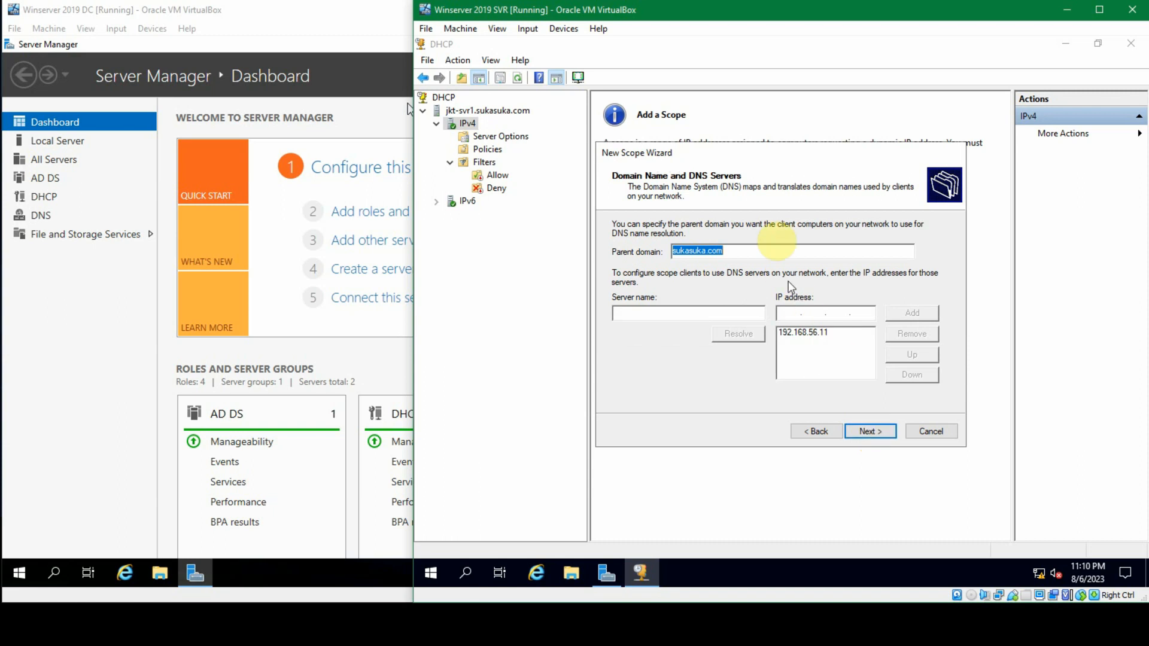
# Step: Review and accept the parent domain sukasuka.com and the DNS server 192.168.56.11 for the scope
pyautogui.click(752, 251)
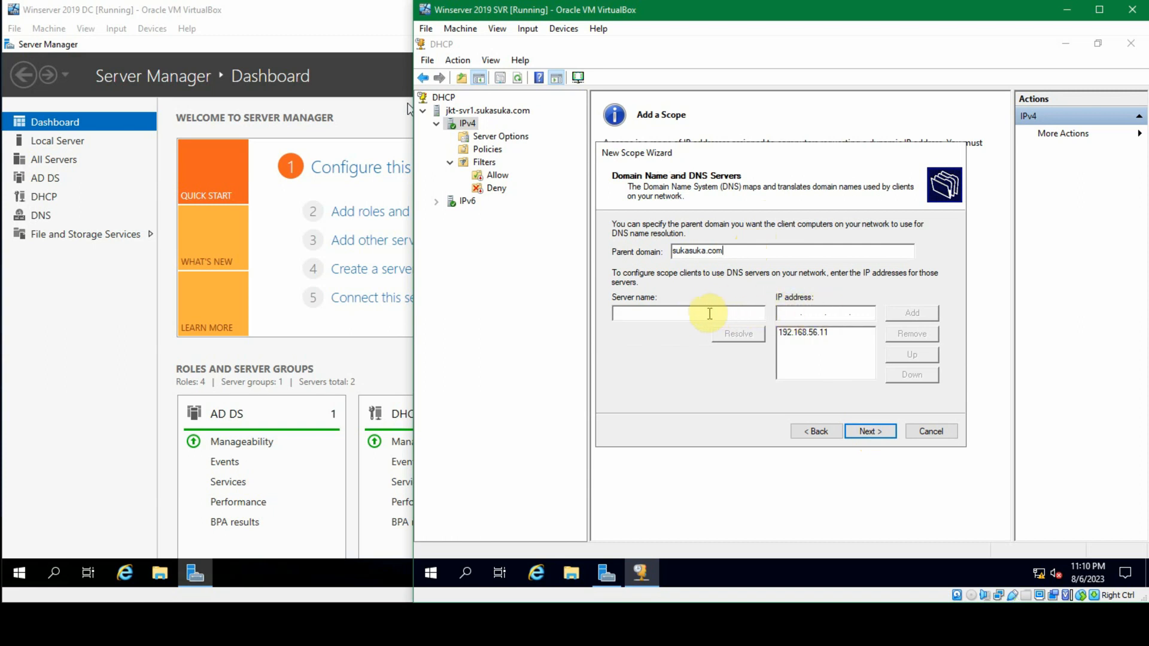
pyautogui.click(1113, 625)
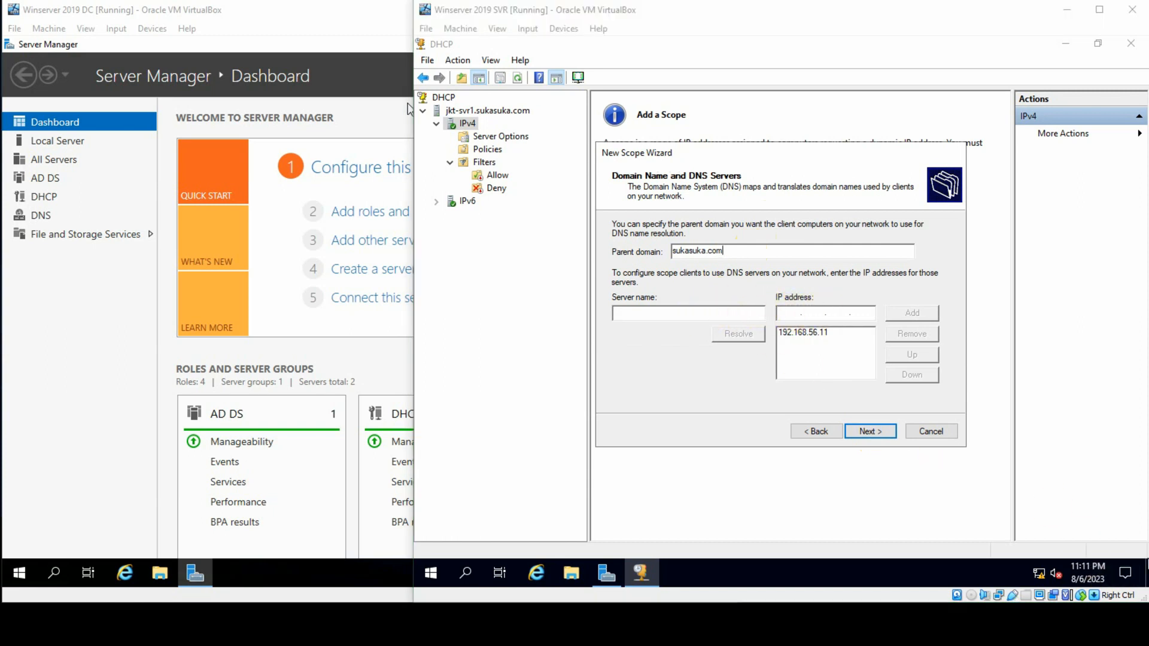
pyautogui.click(651, 397)
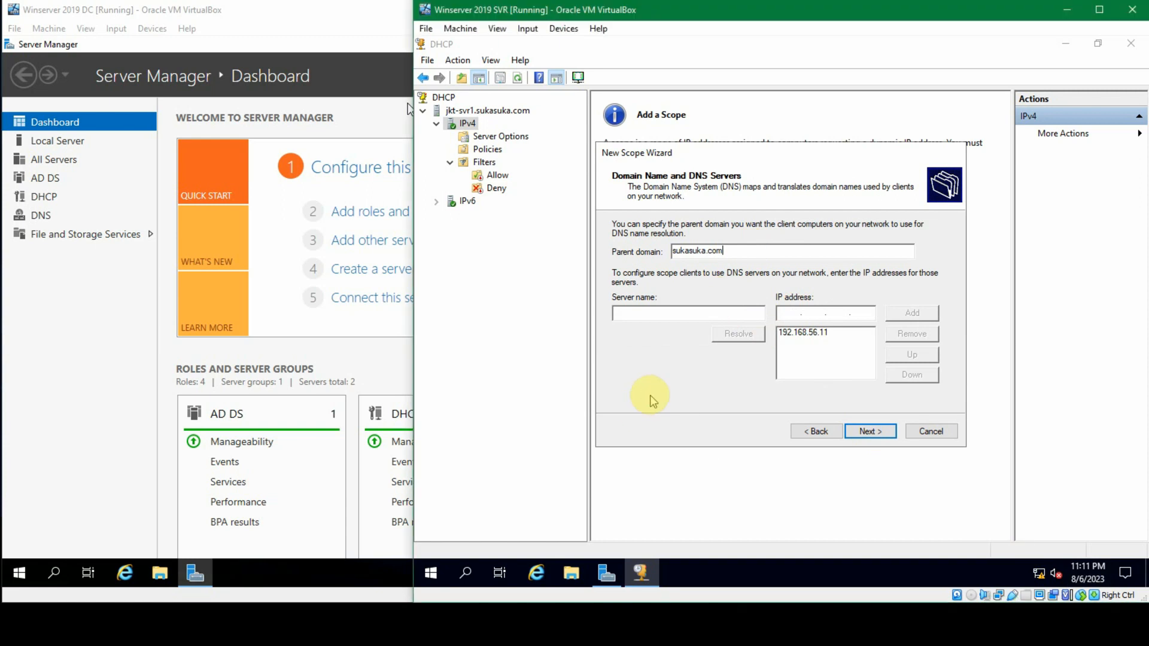
pyautogui.click(703, 309)
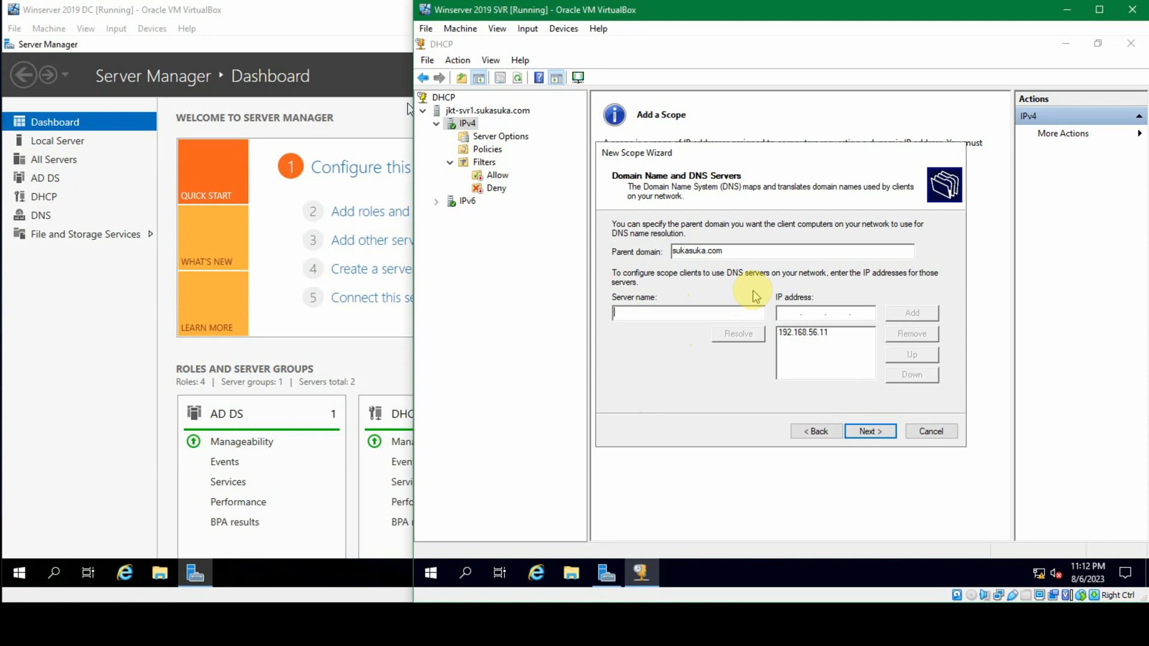
pyautogui.click(817, 332)
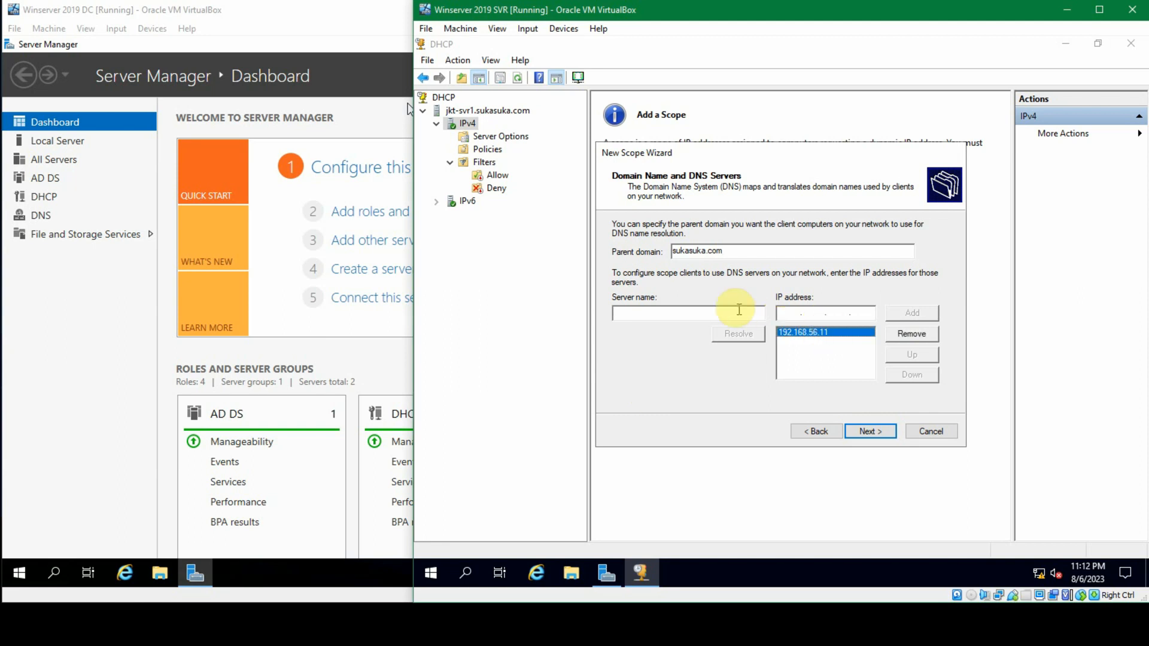
pyautogui.click(812, 312)
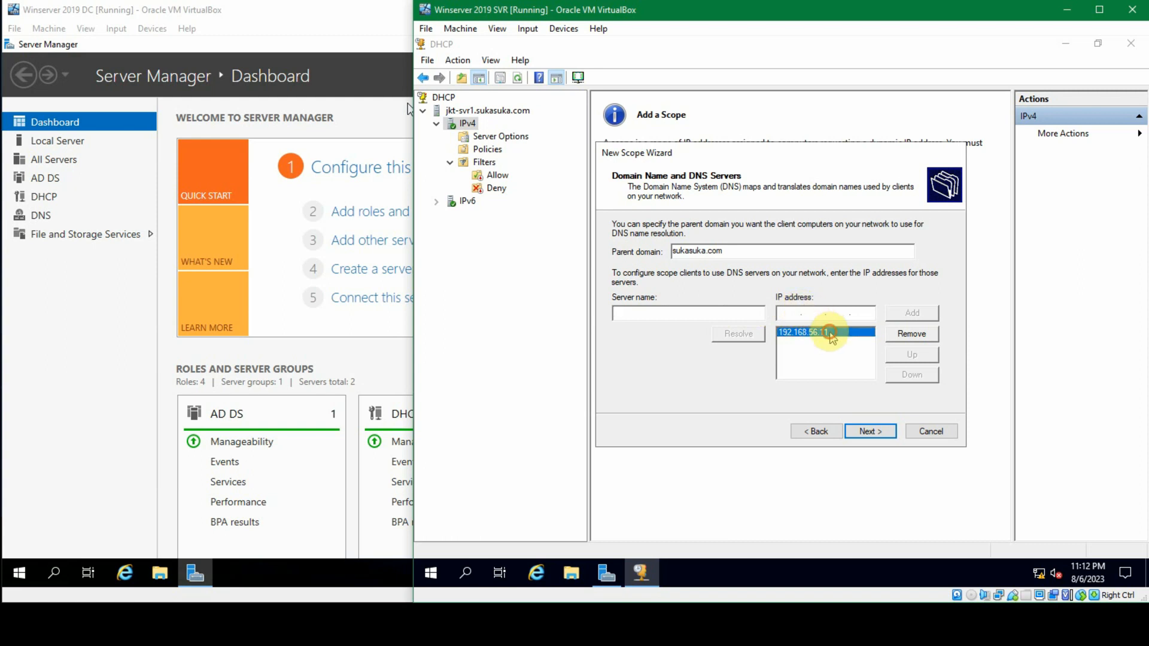
pyautogui.click(883, 431)
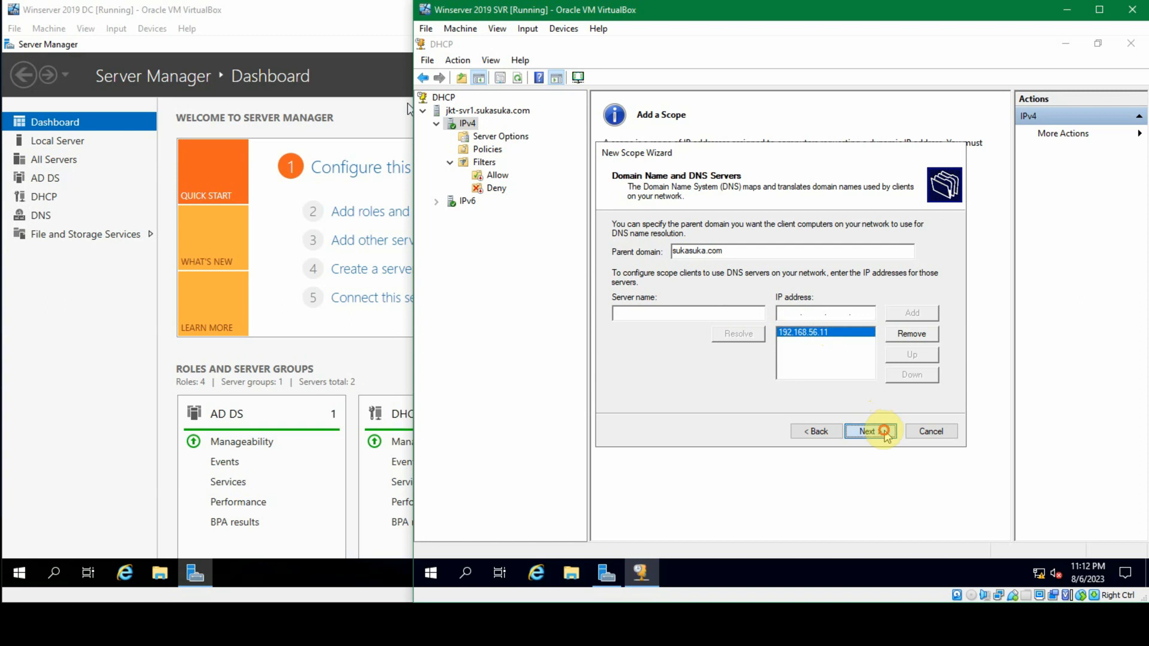
# Step: Leave the WINS servers empty, choose to activate the scope now, and finish the New Scope Wizard
pyautogui.click(709, 261)
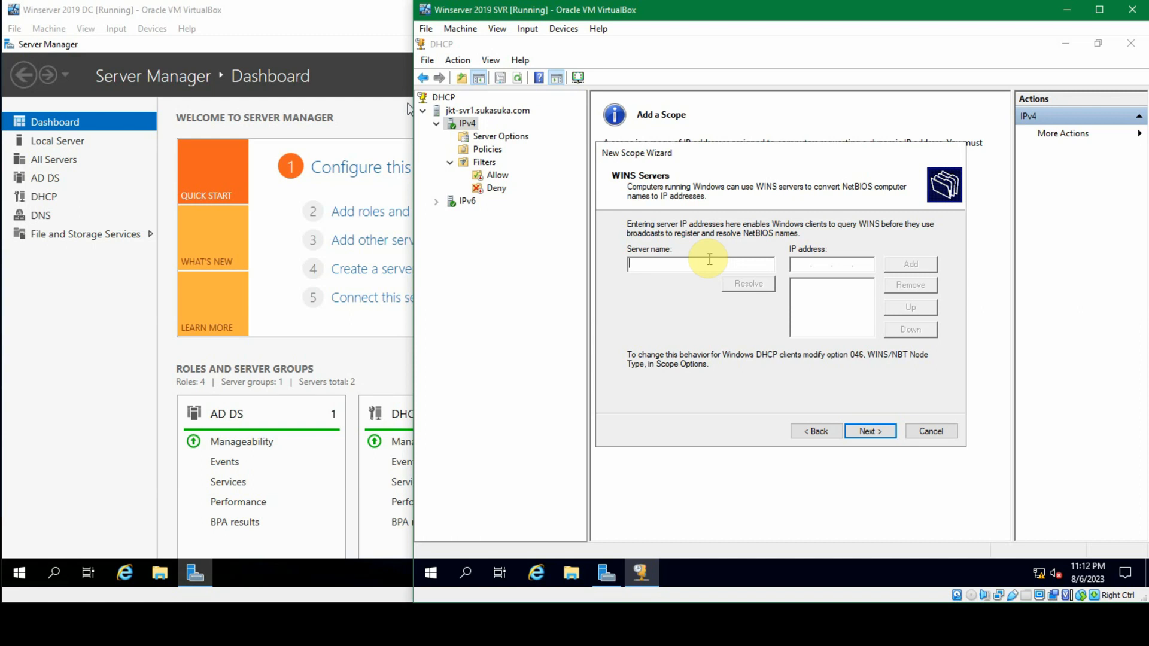
pyautogui.click(871, 433)
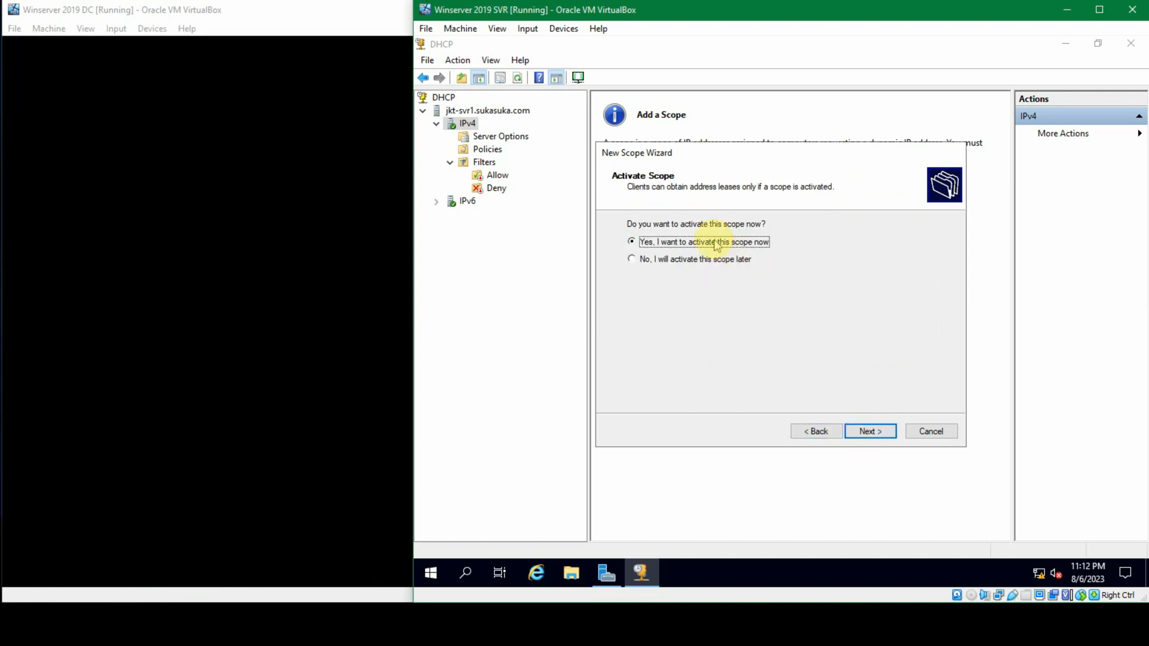
pyautogui.click(874, 435)
pyautogui.click(871, 432)
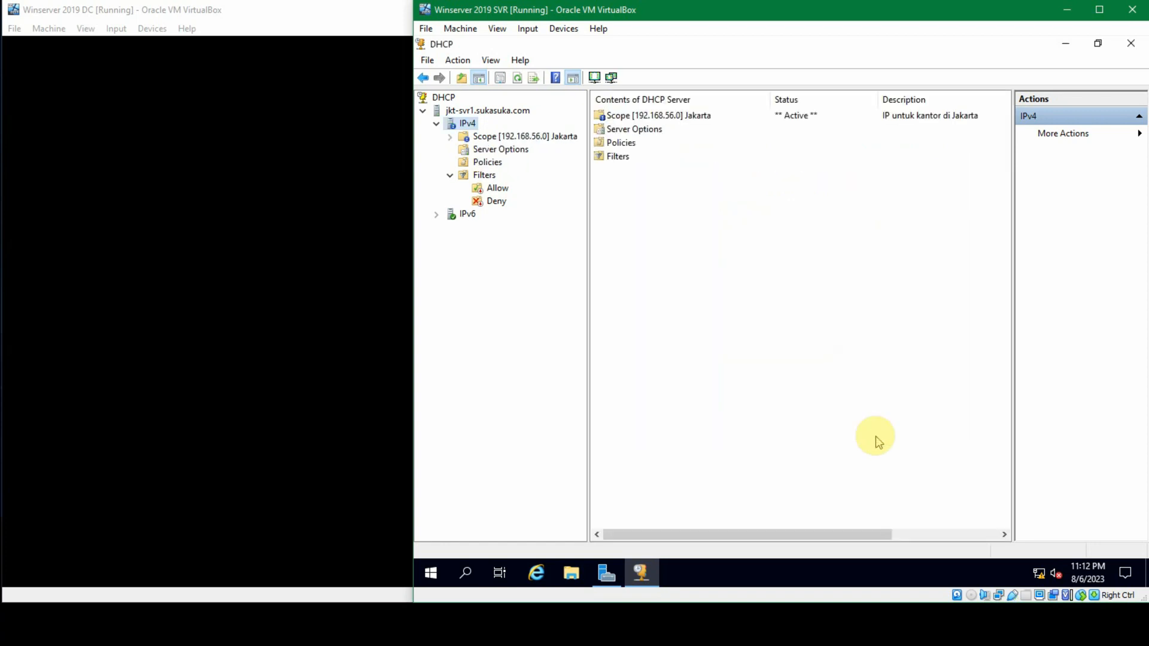
# Step: Open the properties of the Jakarta IPv4 scope and change its scope name to "Jakarta 1"
pyautogui.click(450, 137)
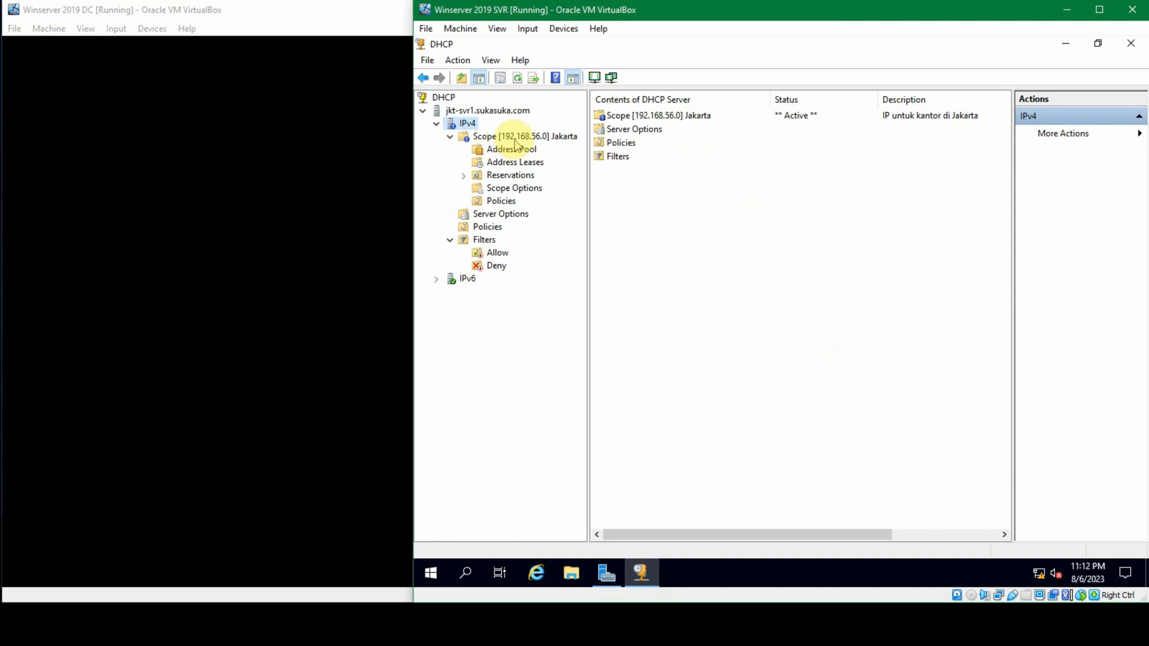
pyautogui.click(513, 137)
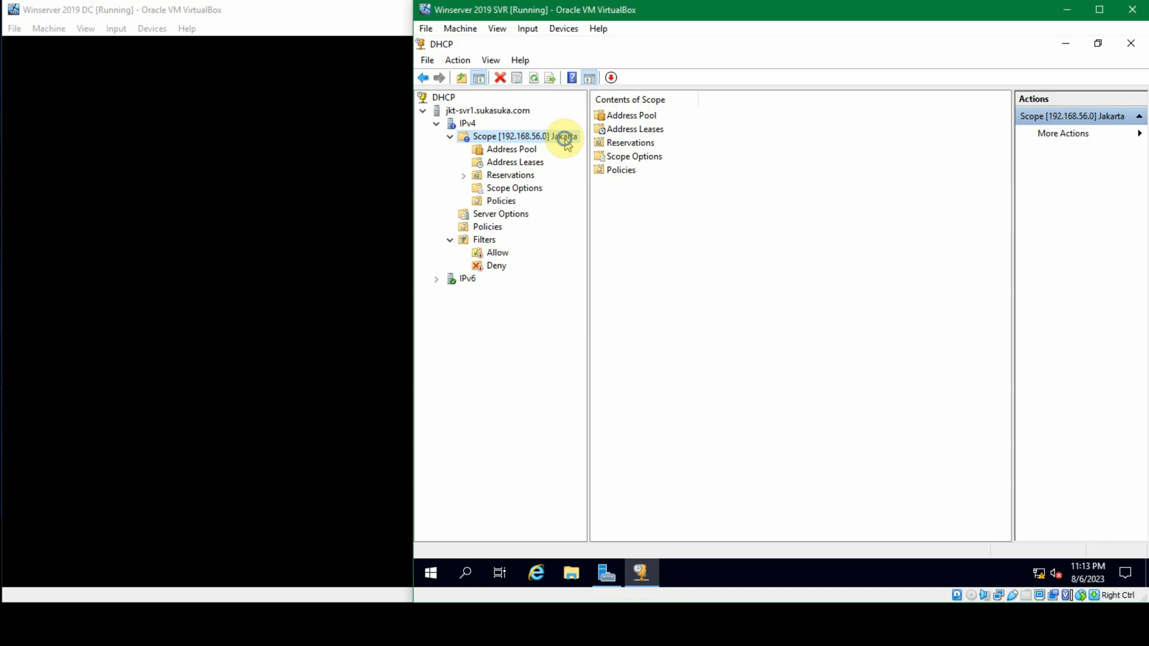
pyautogui.rightClick(566, 143)
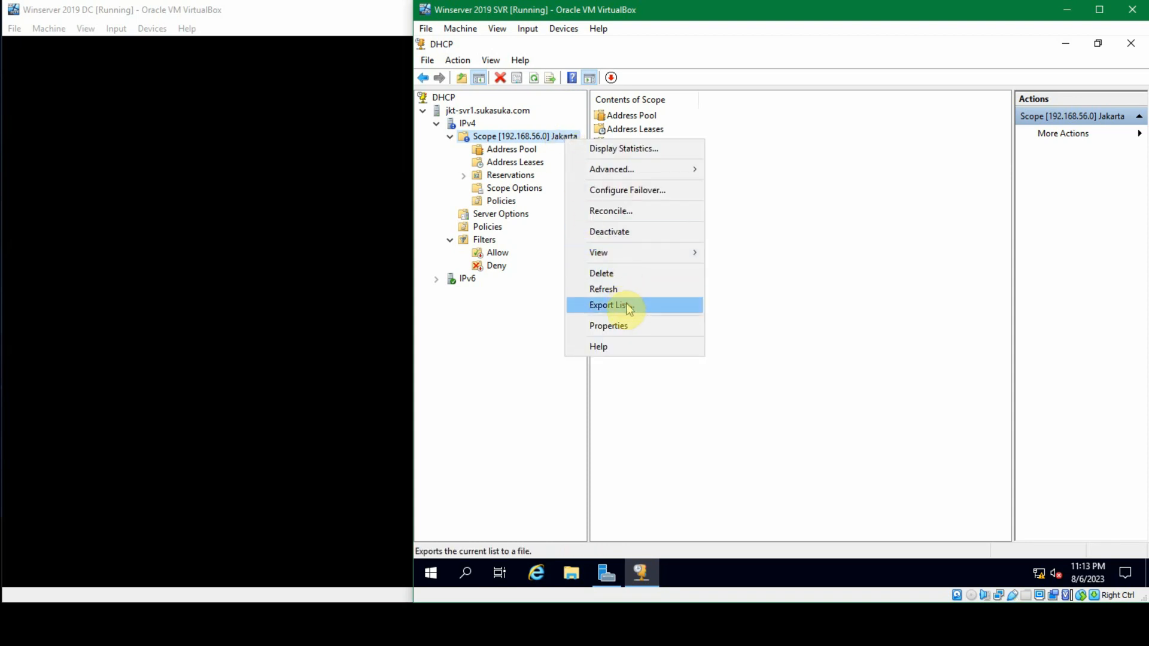
pyautogui.click(629, 325)
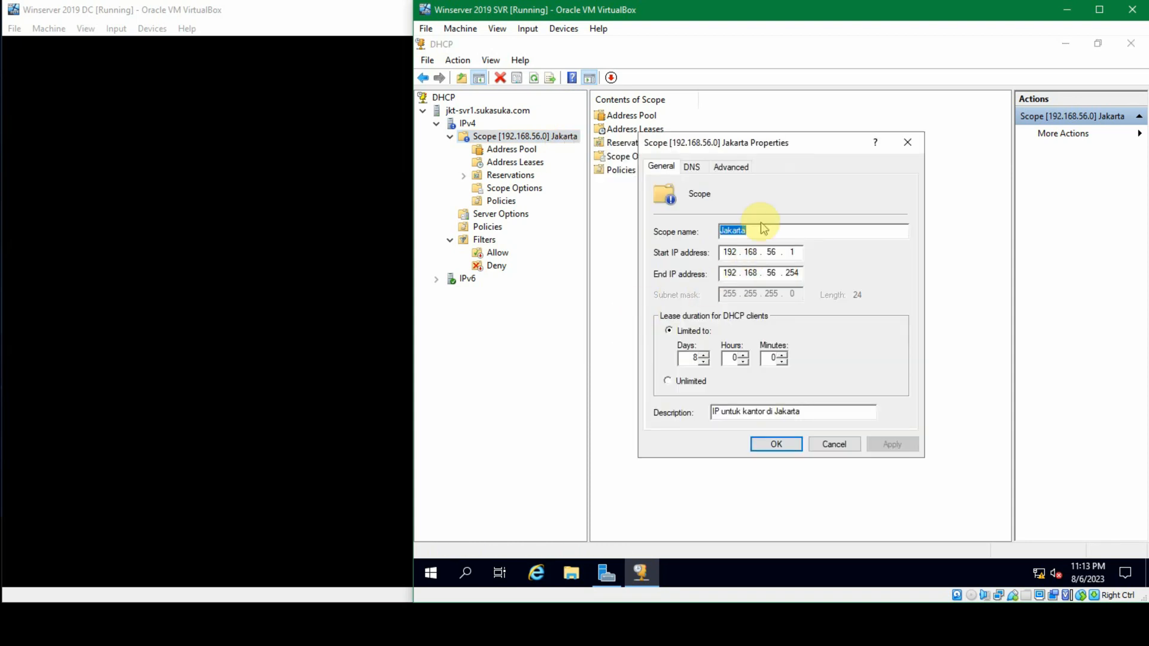
pyautogui.click(758, 230)
pyautogui.moveTo(758, 229); pyautogui.dragTo(672, 226)
pyautogui.click(809, 410)
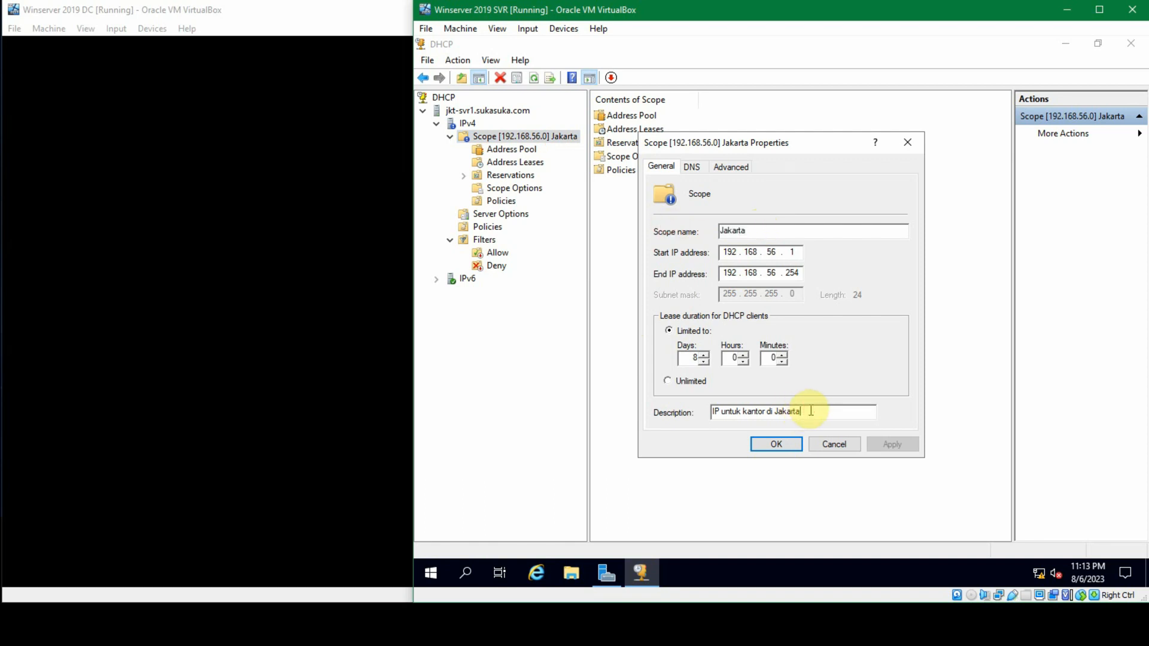
pyautogui.moveTo(780, 236); pyautogui.dragTo(672, 231)
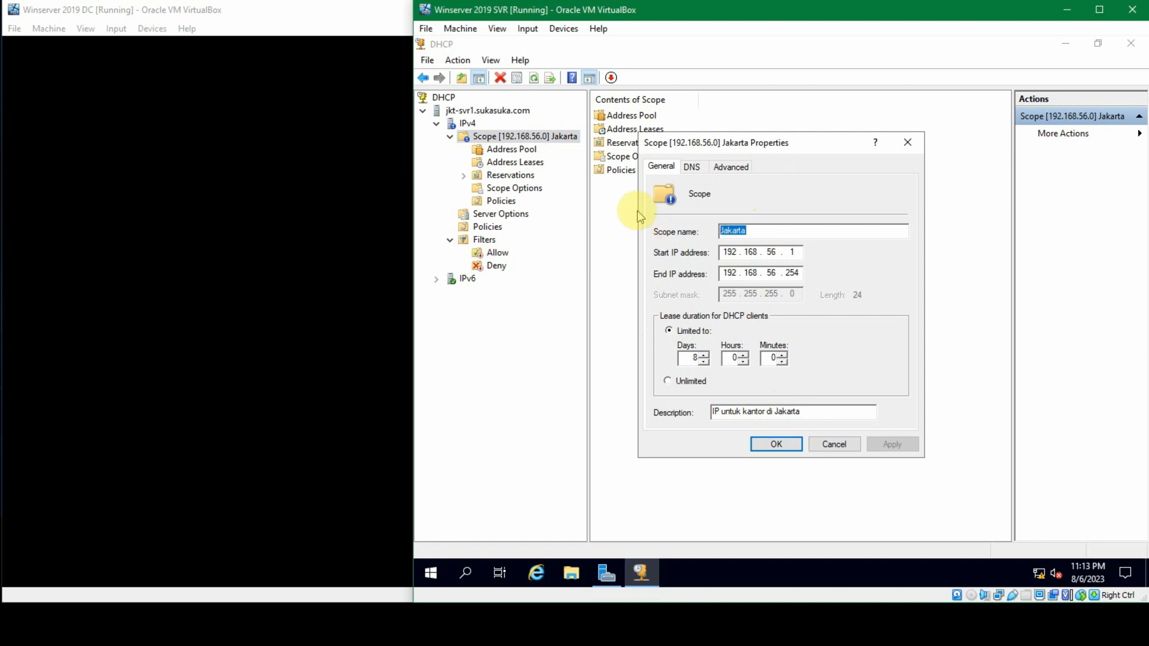
pyautogui.write('P')
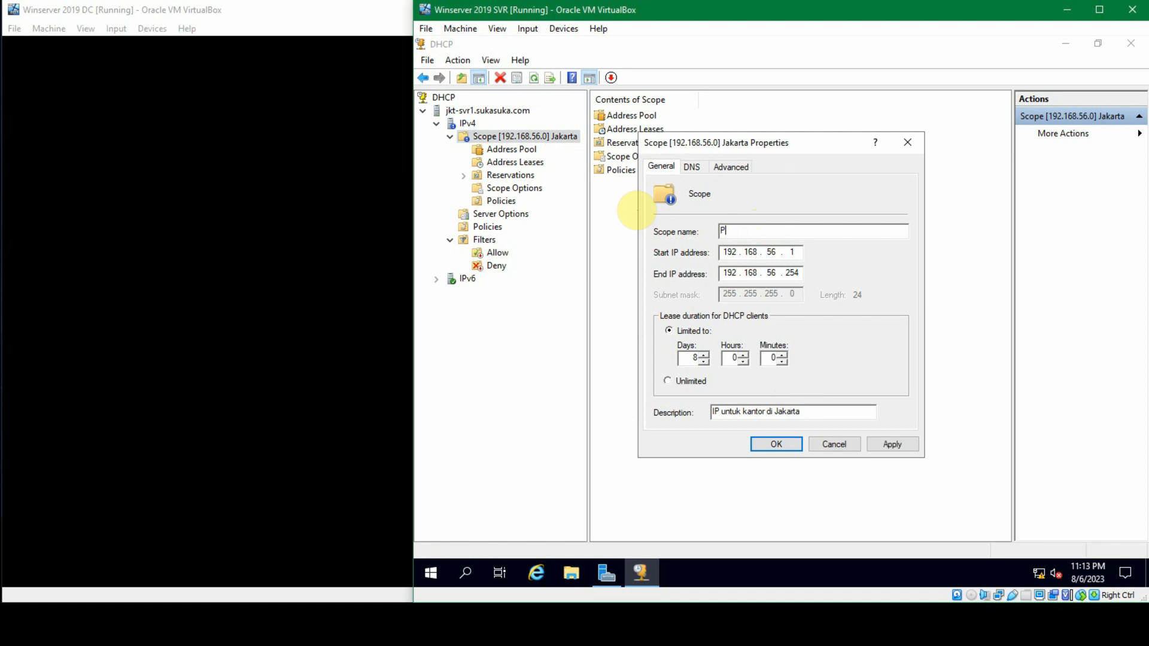
pyautogui.write('Jakarta 1')
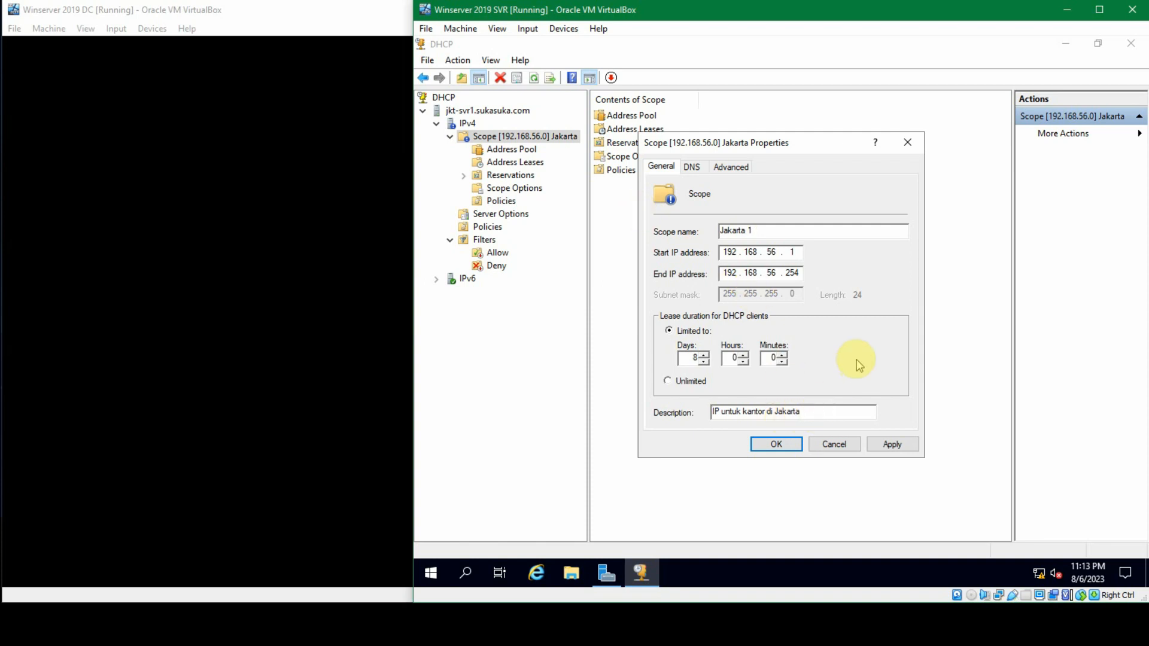
# Step: Set the scope's description to "IP untuk kantor di Jakarta kelompok 1", look over its DNS and Advanced settings, and save the properties
pyautogui.write('kelompok 1')
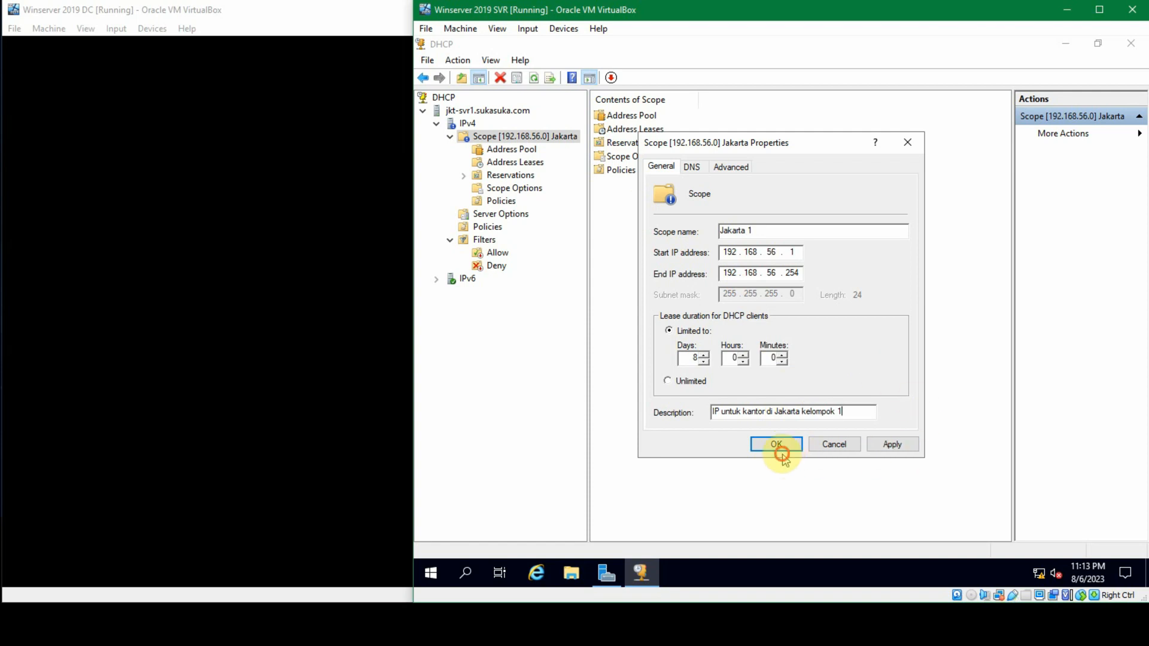
pyautogui.click(693, 167)
pyautogui.click(730, 168)
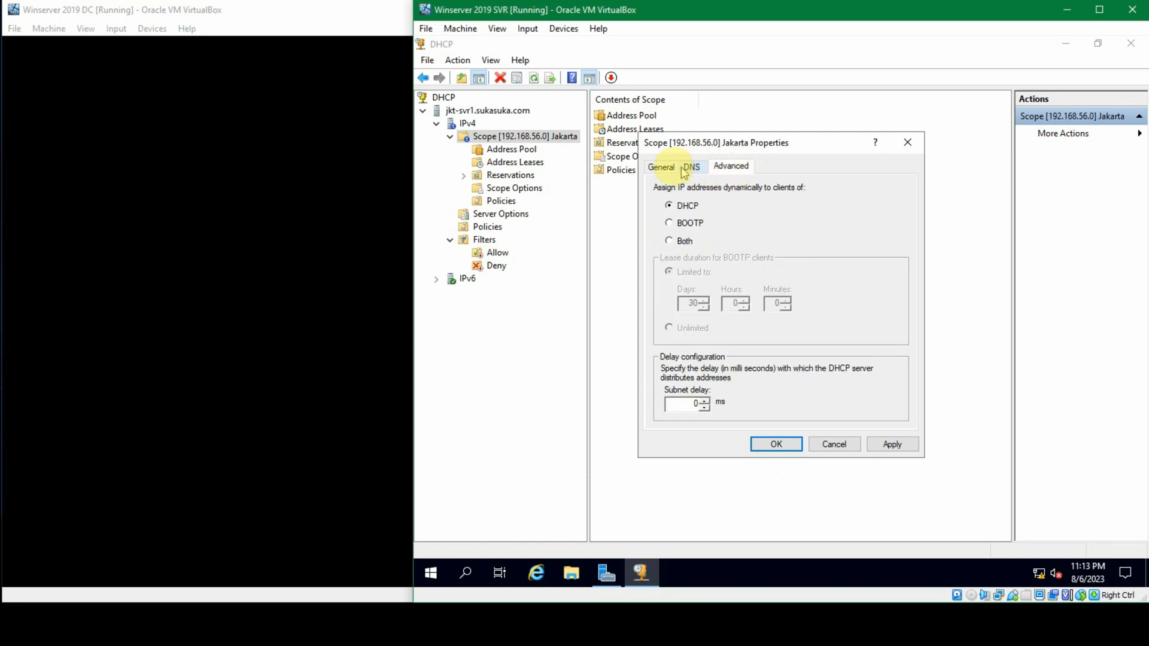
pyautogui.click(662, 171)
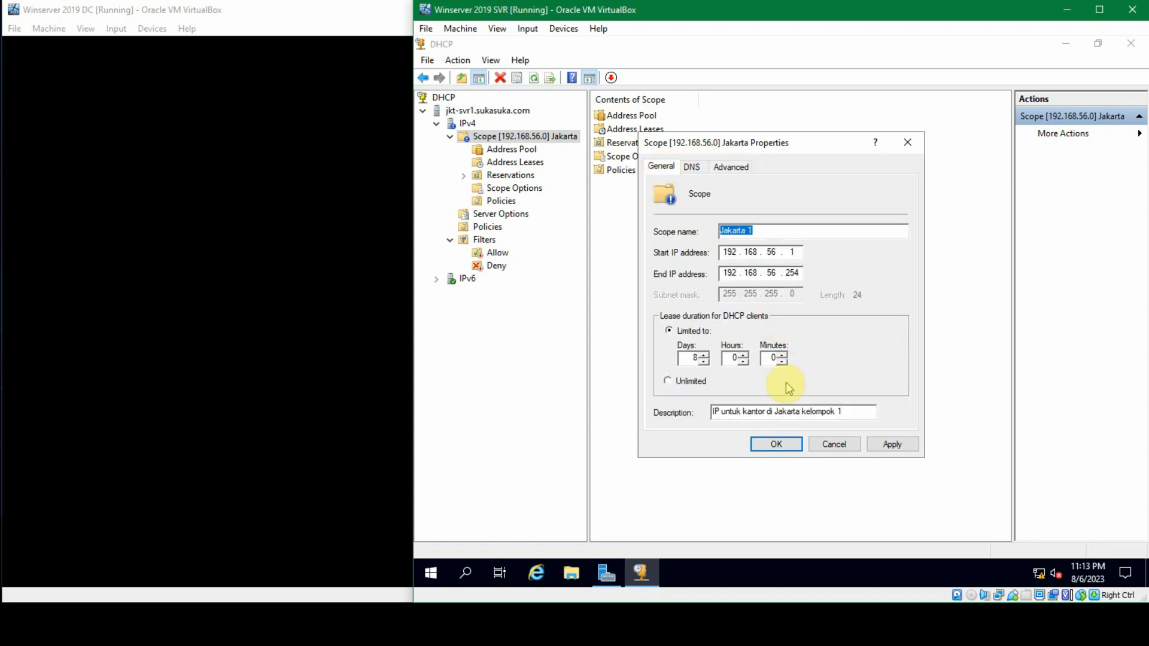
pyautogui.click(775, 443)
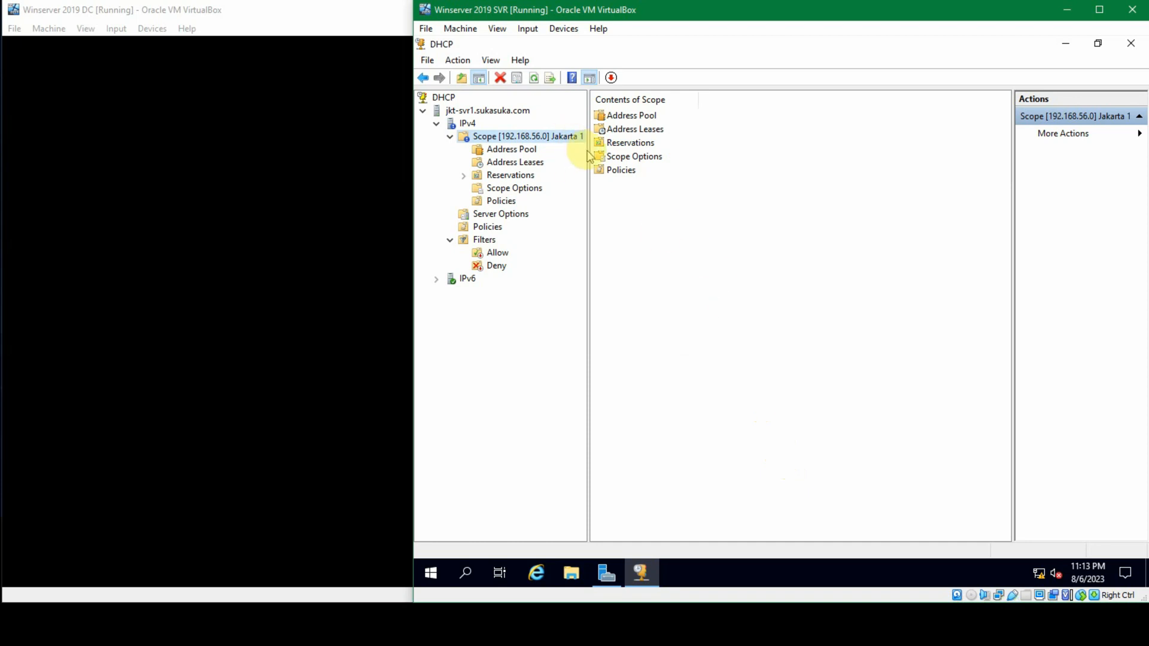
# Step: Start a new IPv4 scope named "Jakarta 2" with a description beginning "Kelompok IP Jak", and continue to the address range
pyautogui.moveTo(593, 150)
pyautogui.mouseDown()
pyautogui.moveTo(623, 144)
pyautogui.moveTo(609, 144)
pyautogui.mouseUp()
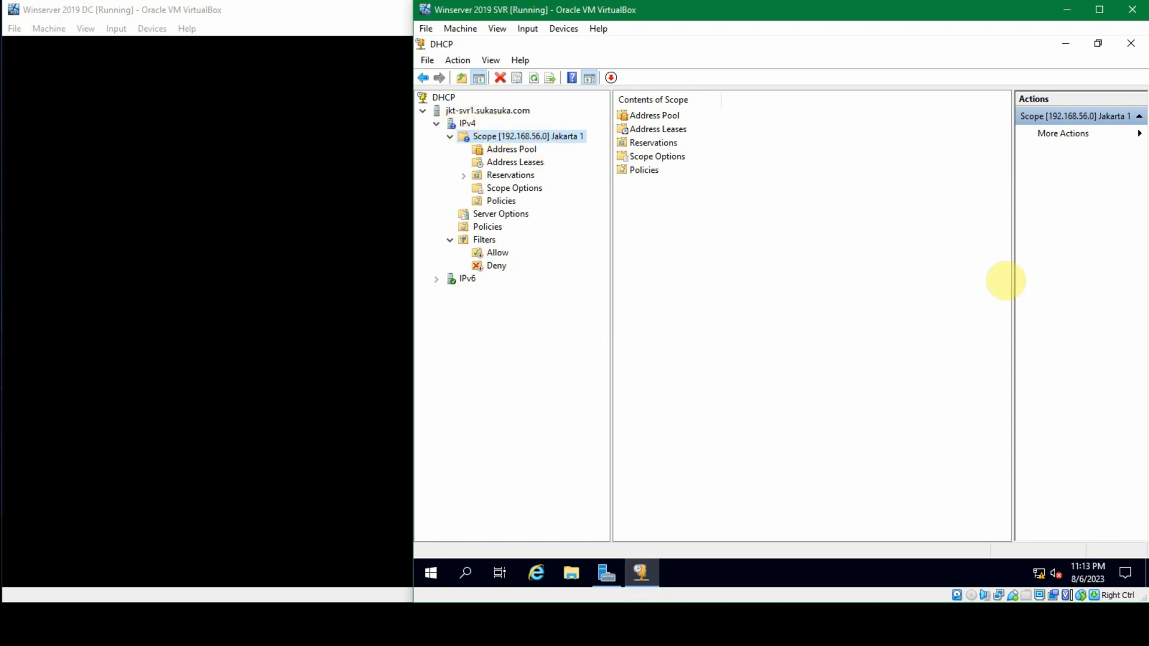
pyautogui.rightClick(464, 123)
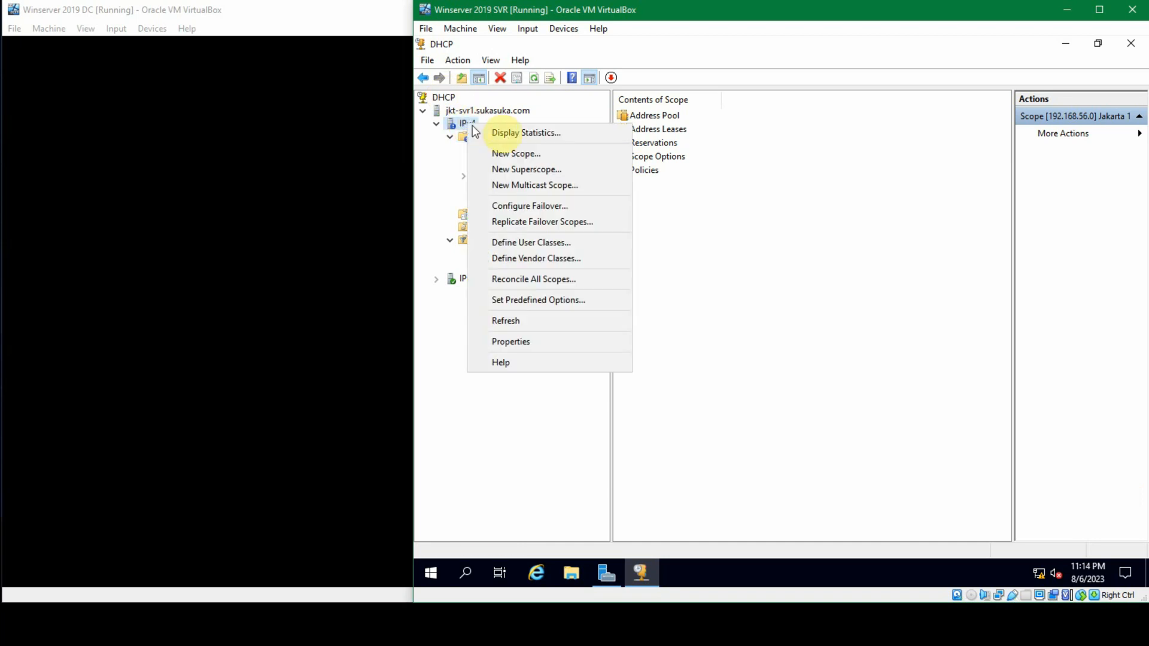
pyautogui.click(544, 156)
pyautogui.click(859, 429)
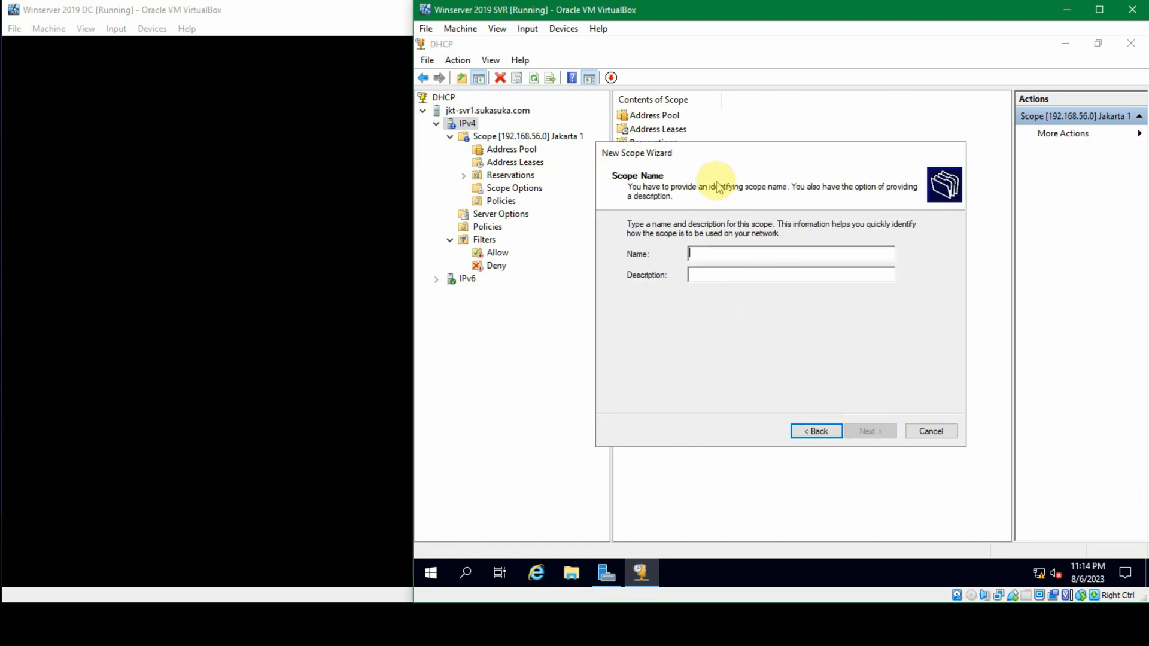
pyautogui.moveTo(713, 153); pyautogui.dragTo(684, 177)
pyautogui.write('Jakarta 2')
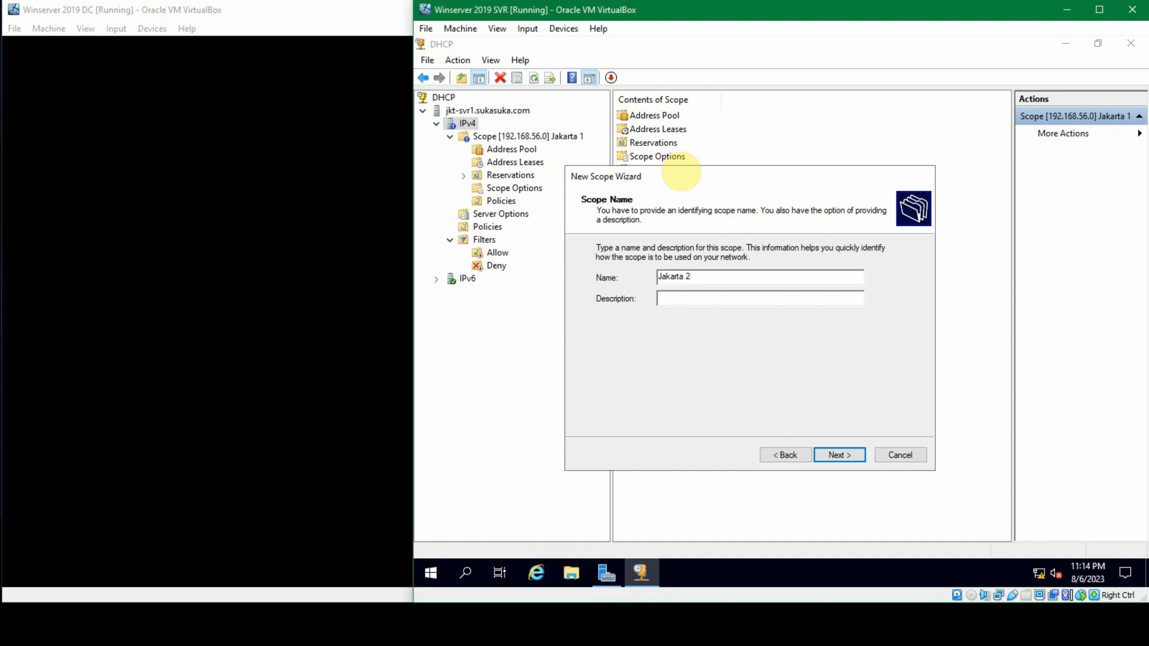
pyautogui.write('Kelompok IP Jakarta 2')
pyautogui.press('Return')
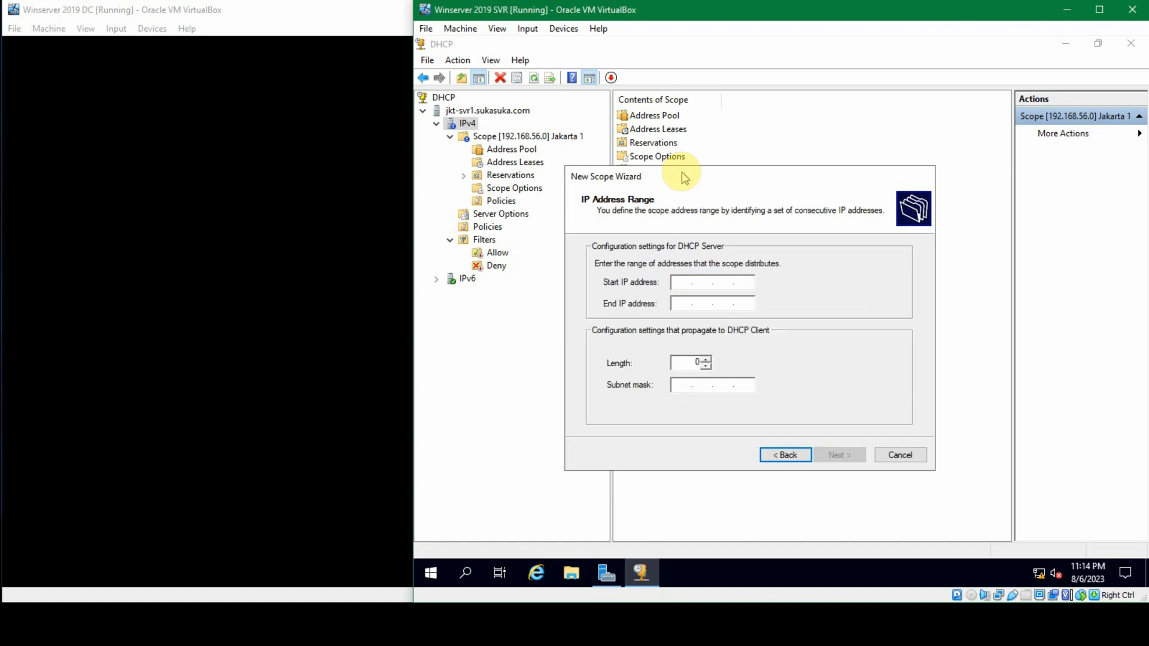
# Step: Enter 192.168.57.1 as the start and 192.168.57.254 as the end of the new scope's address range
pyautogui.write('192 . 16')
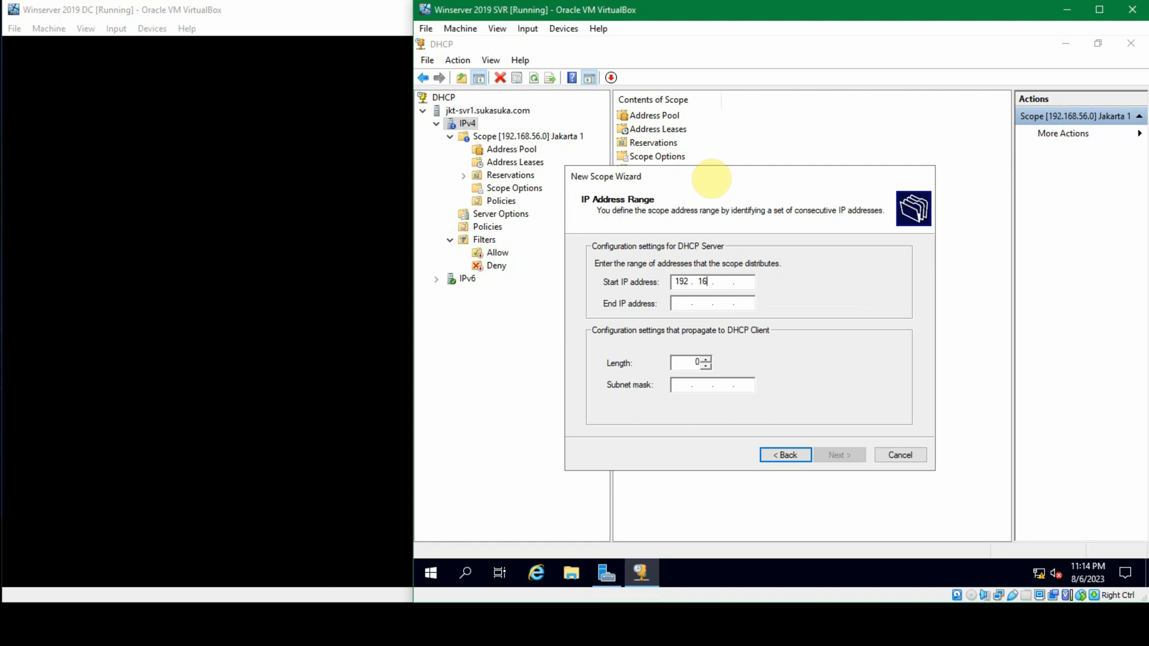
pyautogui.write('8 . 57')
pyautogui.press('Tab')
pyautogui.write('192 . 168 . ')
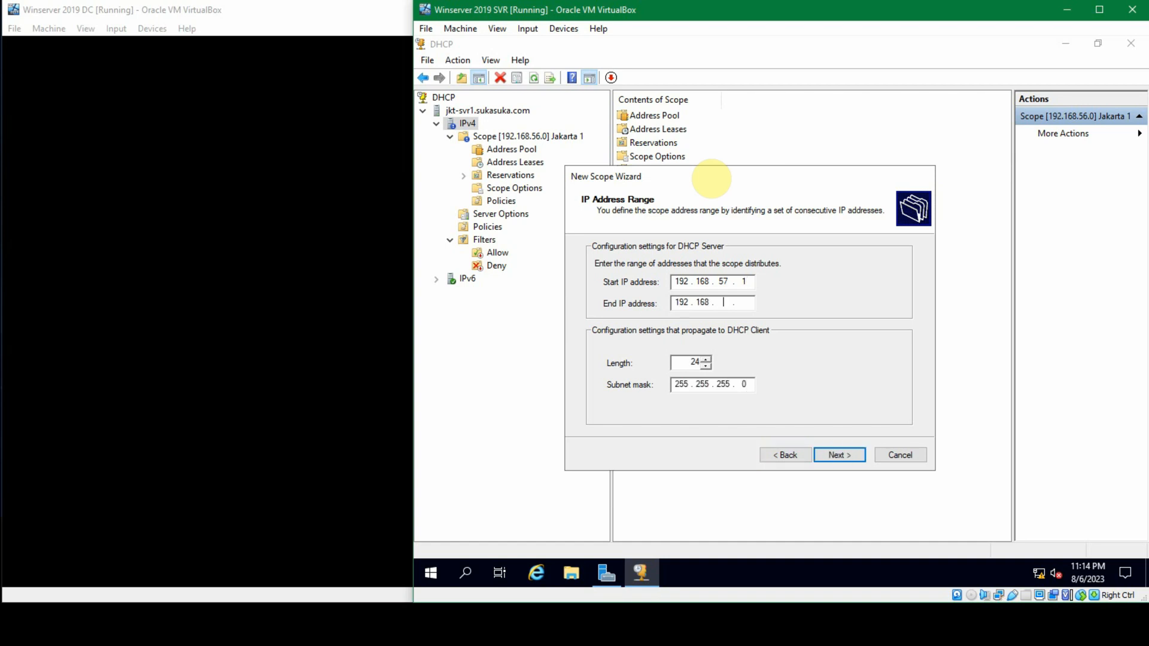
pyautogui.write('57 . 254')
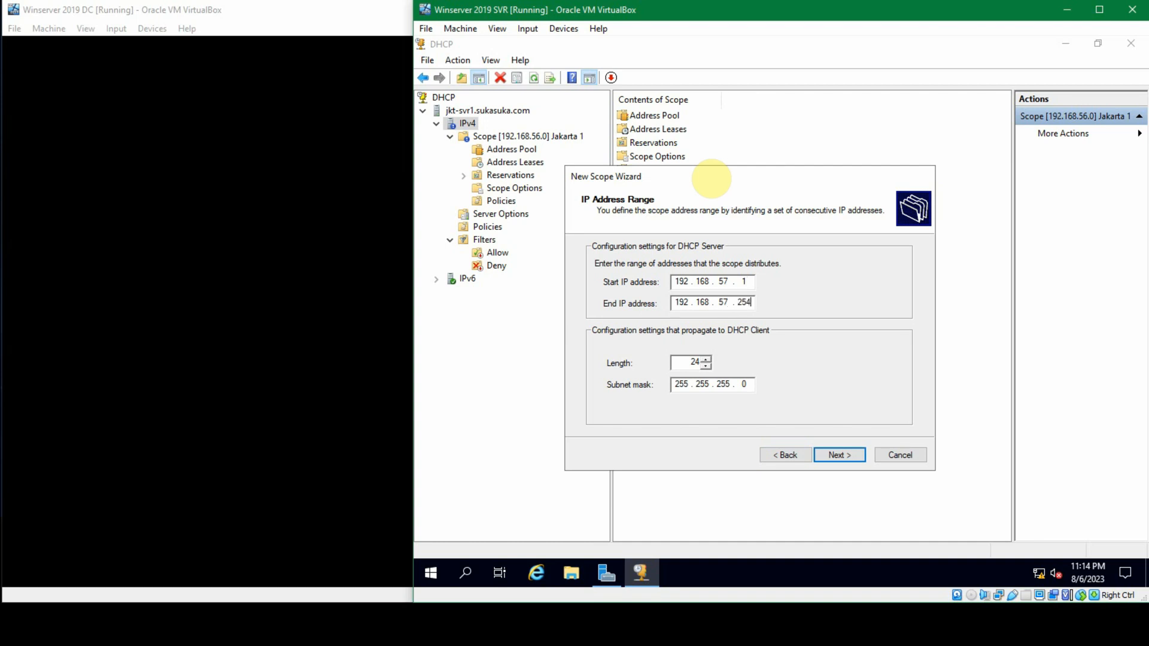
# Step: Change the range's start address to 192.168.57.2 and continue to the exclusions
pyautogui.doubleClick(741, 284)
pyautogui.write('2')
pyautogui.click(825, 460)
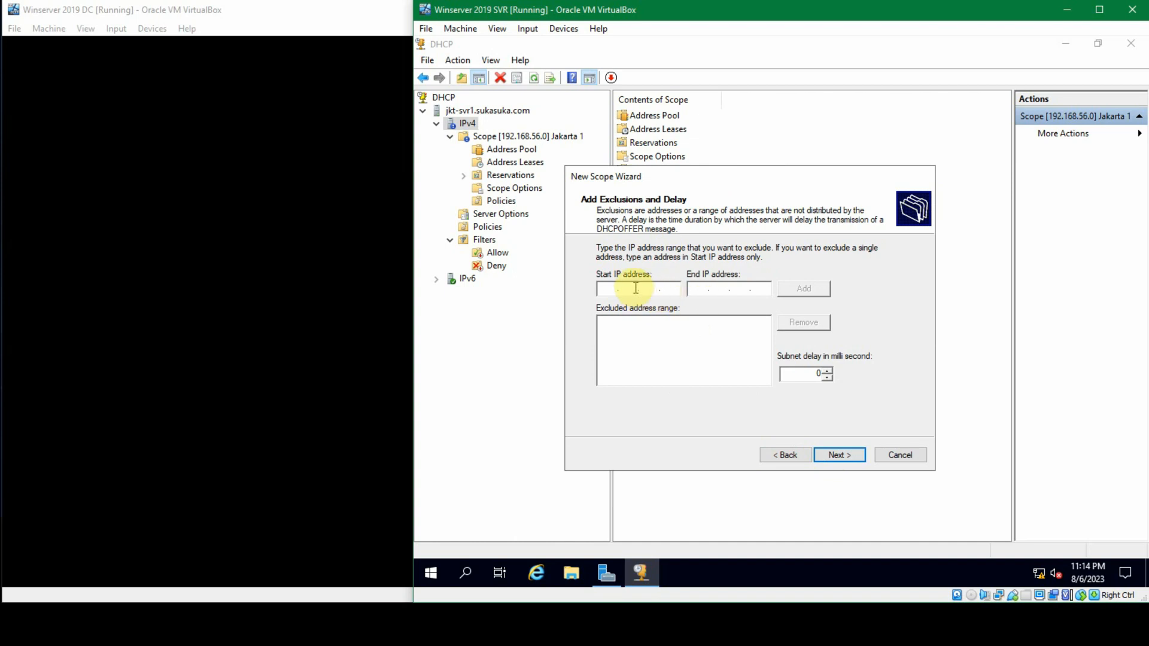
# Step: Try to exclude the addresses 192.168.57.1 to 192.168.57.100 from the scope
pyautogui.write('192')
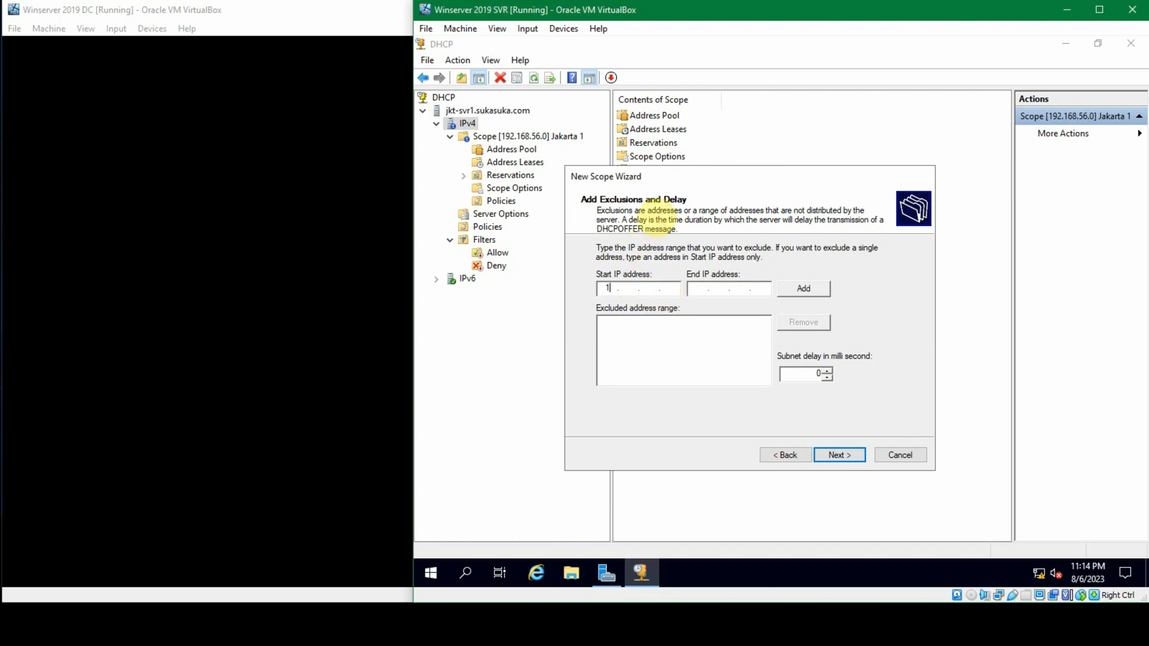
pyautogui.write('168 ')
pyautogui.write('57')
pyautogui.write('192')
pyautogui.write('168')
pyautogui.write('57')
pyautogui.write('100')
pyautogui.click(803, 288)
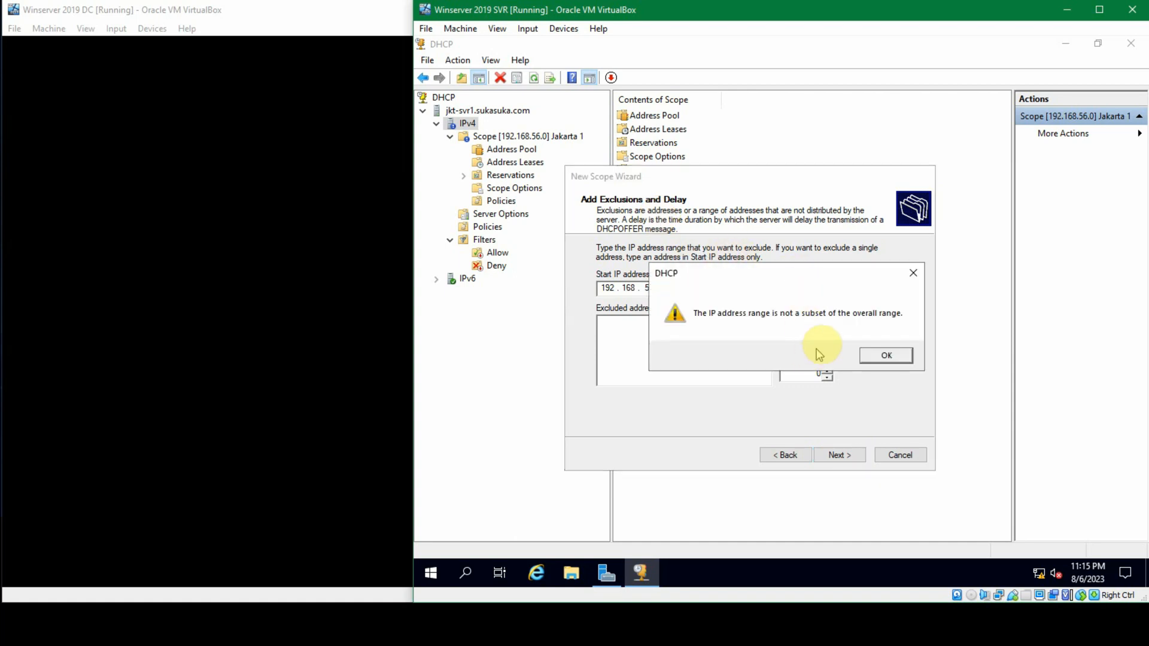
pyautogui.click(876, 358)
# Step: Shorten the exclusion's end address to 192.168.57.10 and try to add the range again
pyautogui.click(746, 292)
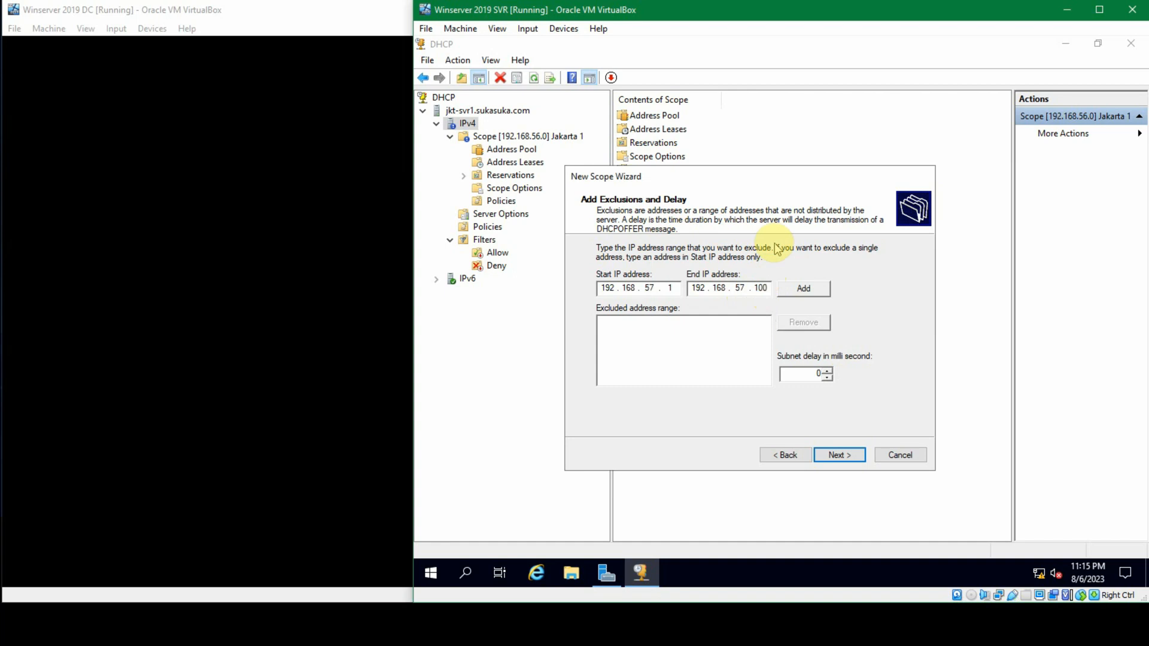
pyautogui.press('BackSpace')
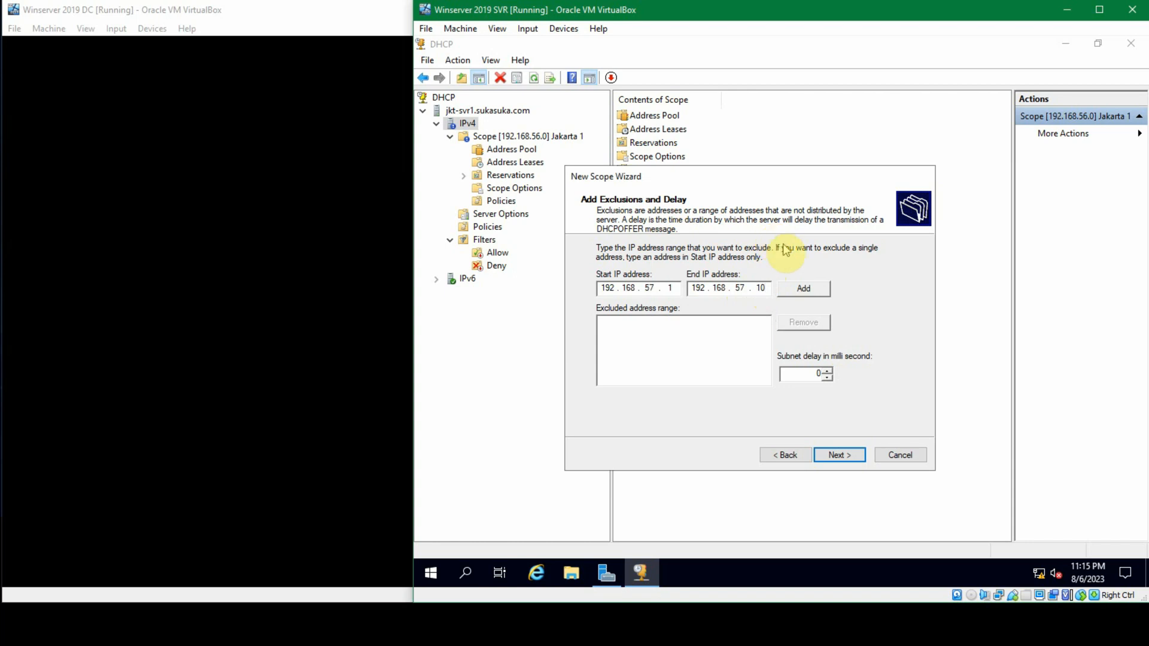
pyautogui.click(802, 289)
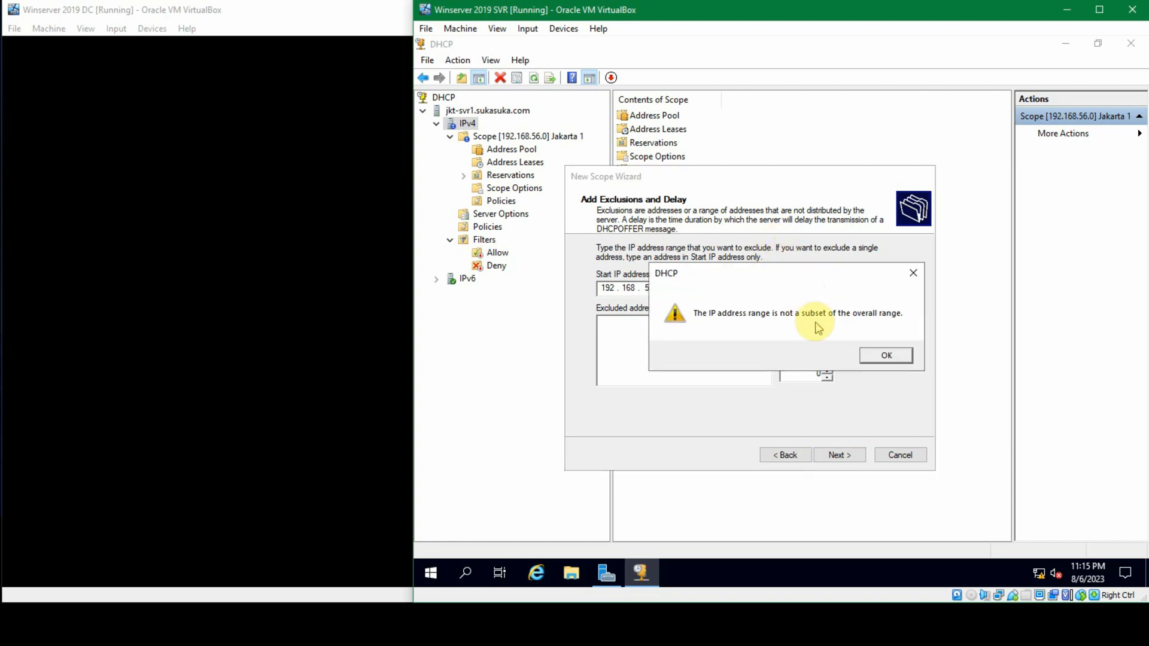
pyautogui.click(886, 354)
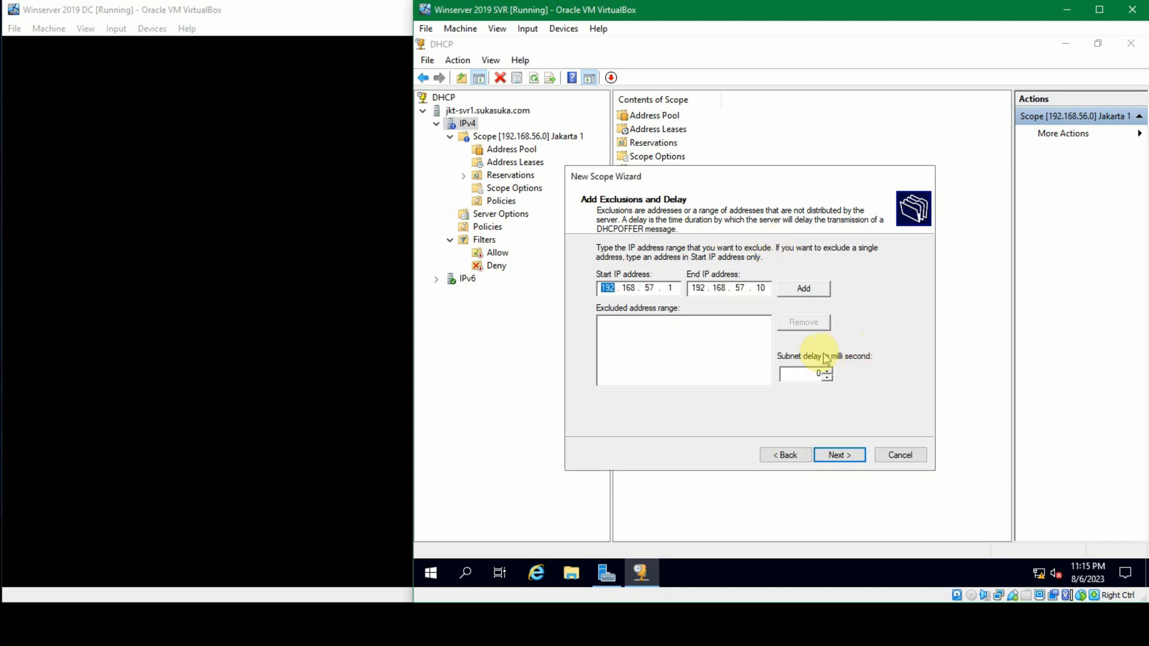
# Step: Recheck the scope's address range and add 192.168.57.2 to 192.168.57.10 as an excluded address range
pyautogui.click(797, 450)
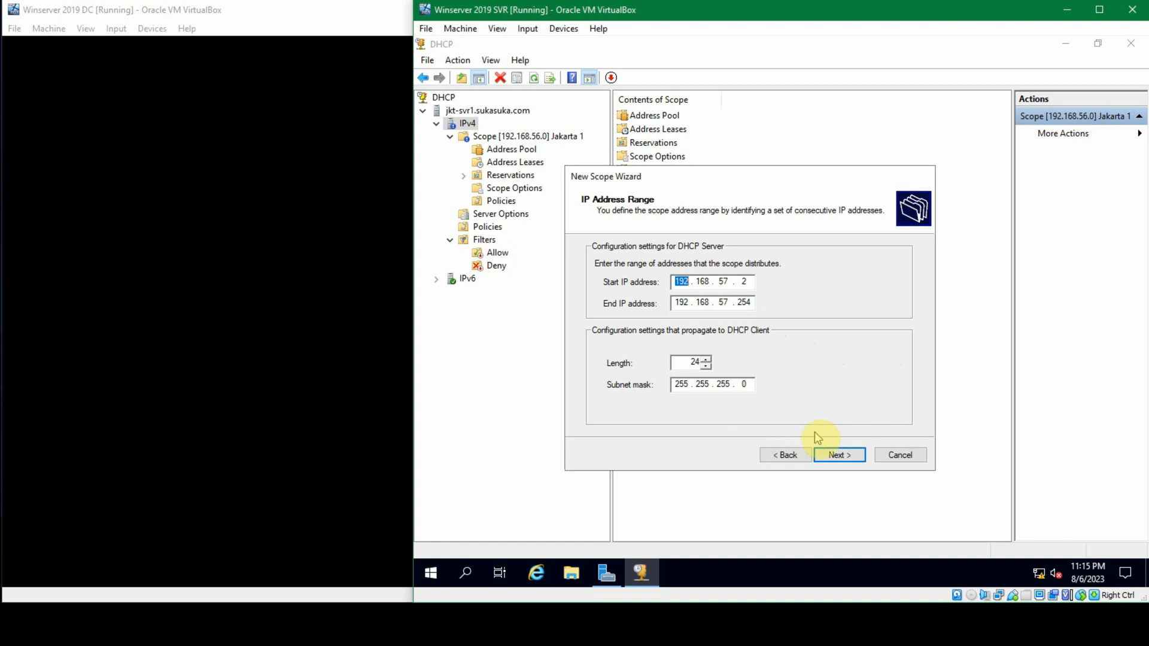
pyautogui.click(833, 456)
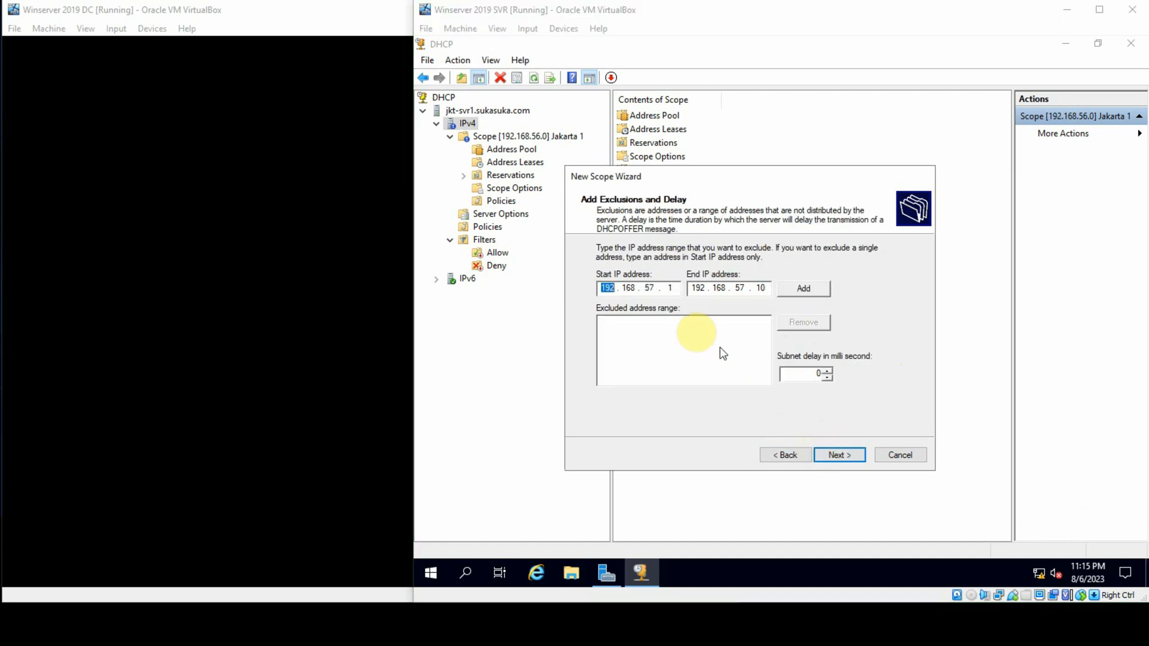
pyautogui.click(672, 287)
pyautogui.write('2')
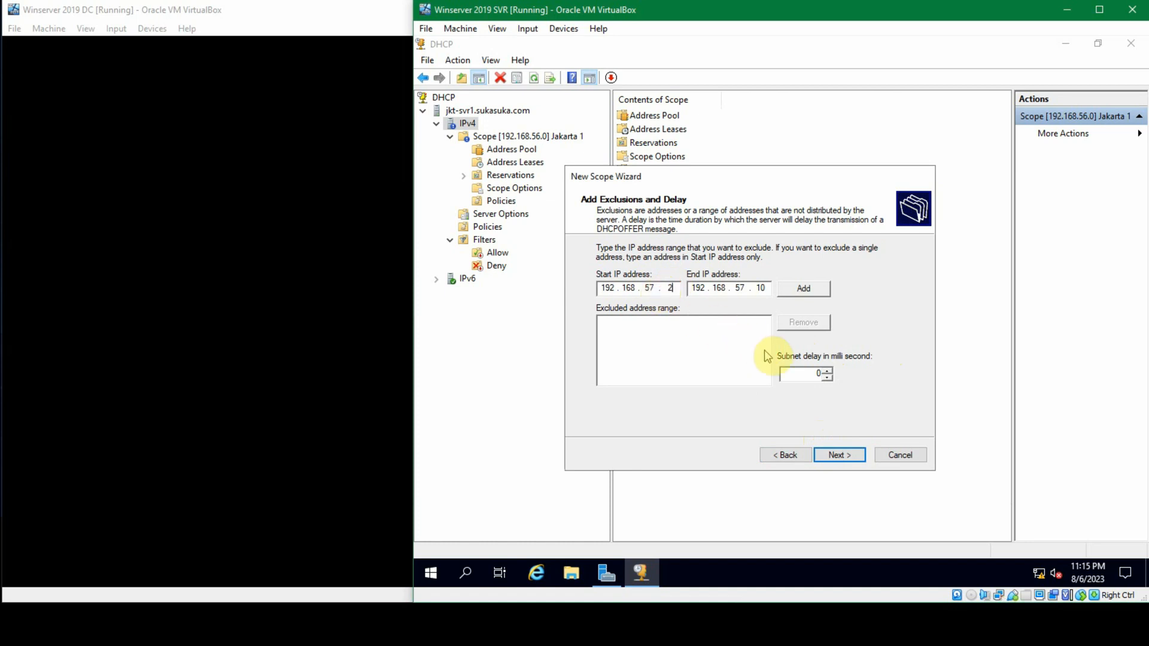
pyautogui.click(785, 456)
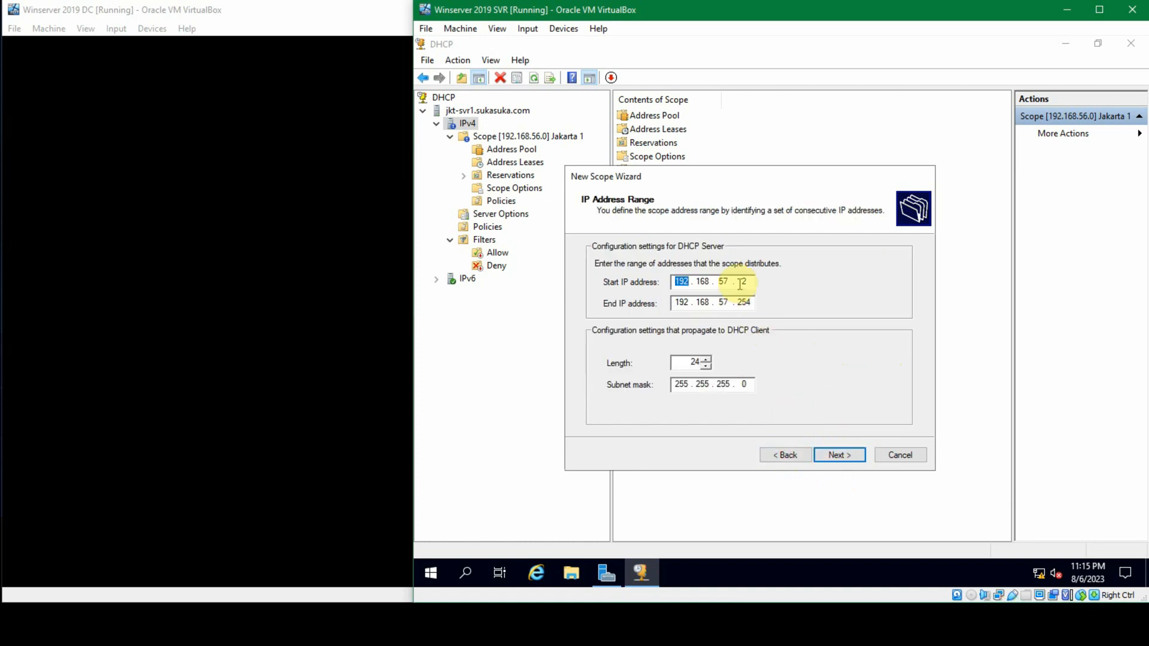
pyautogui.click(837, 456)
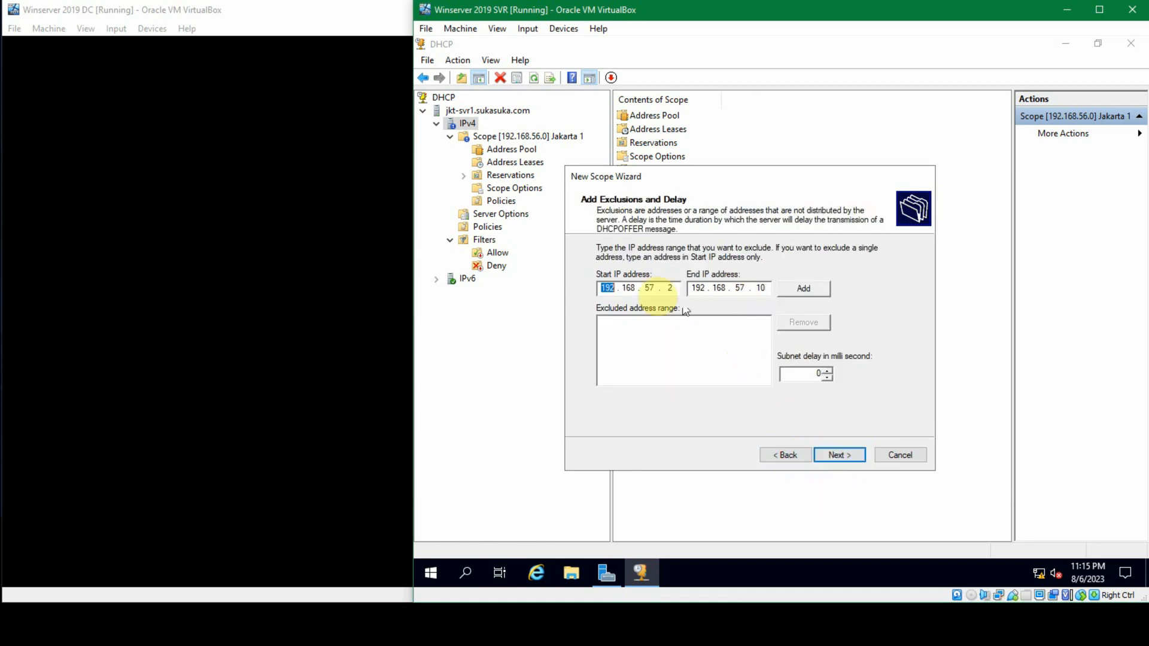
pyautogui.click(765, 286)
pyautogui.write('0')
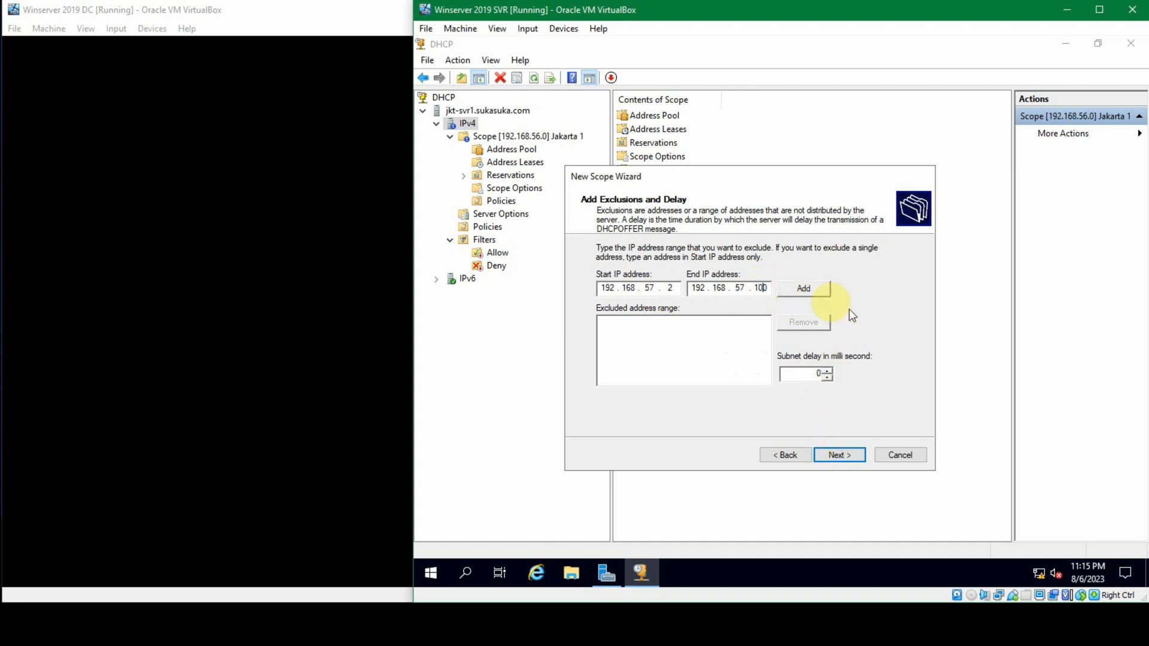
pyautogui.press('BackSpace')
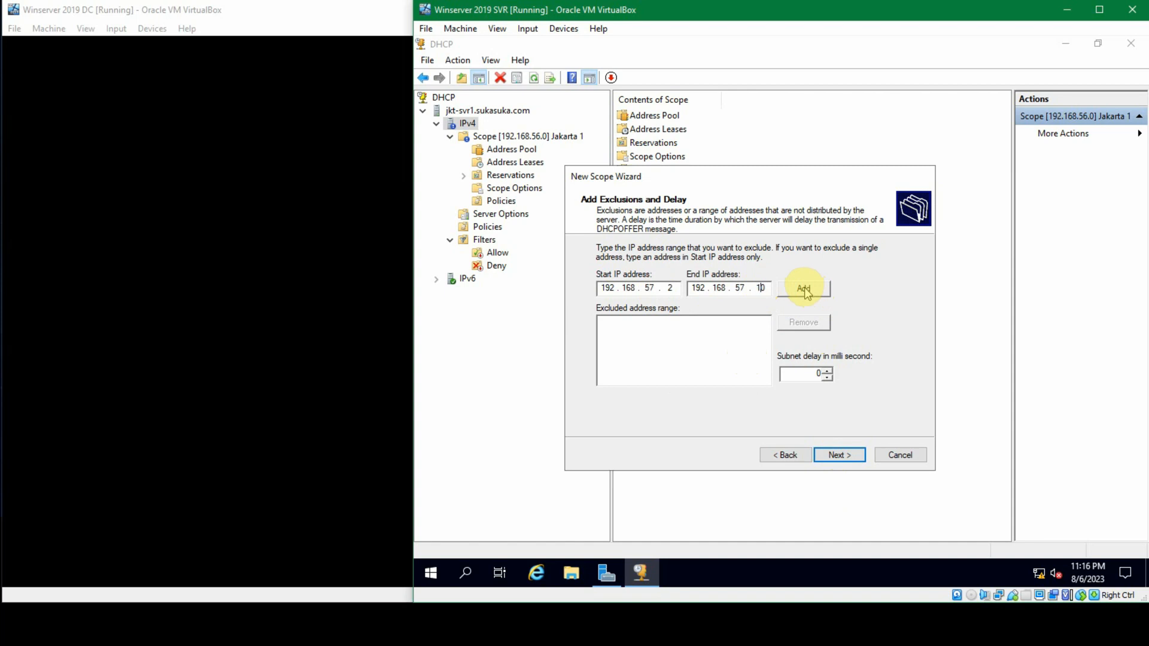
pyautogui.click(805, 290)
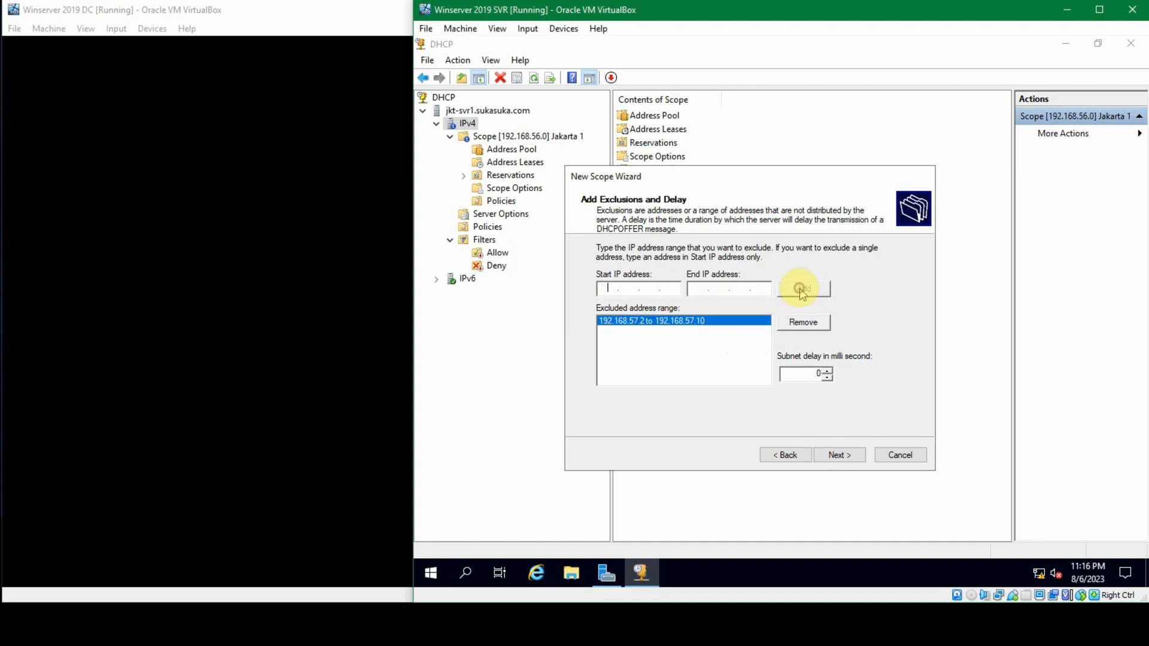
# Step: Continue past the exclusions with the default lease and option settings and add 192.168.57.1 as the scope's default gateway
pyautogui.click(838, 452)
pyautogui.click(836, 456)
pyautogui.click(836, 455)
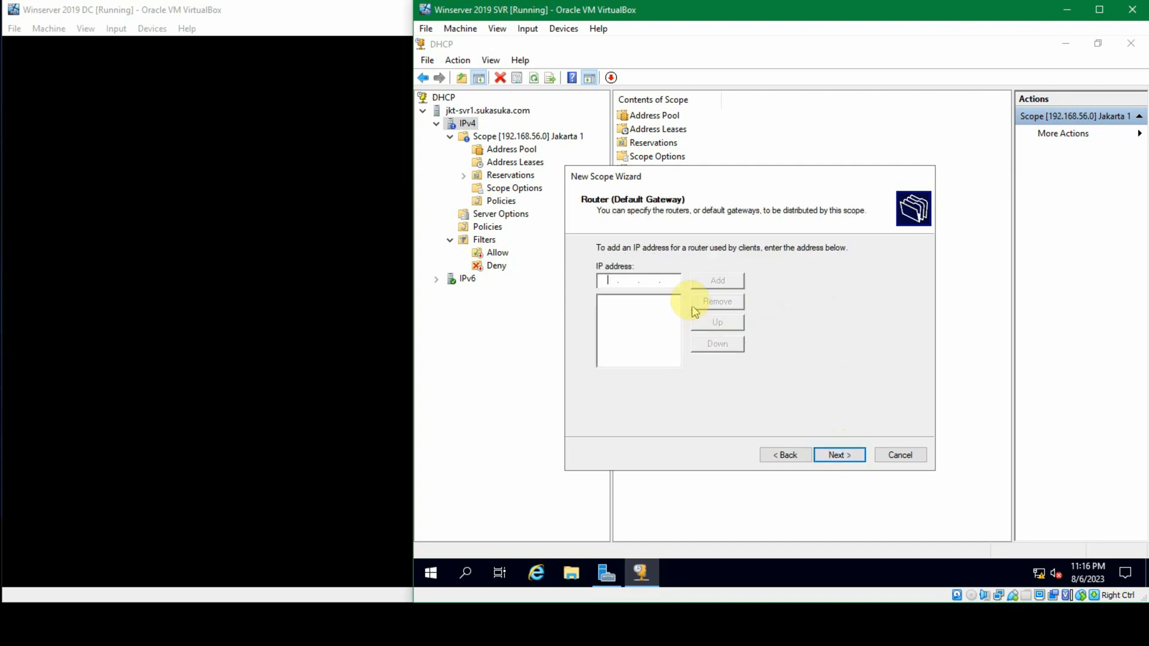
pyautogui.write('192.')
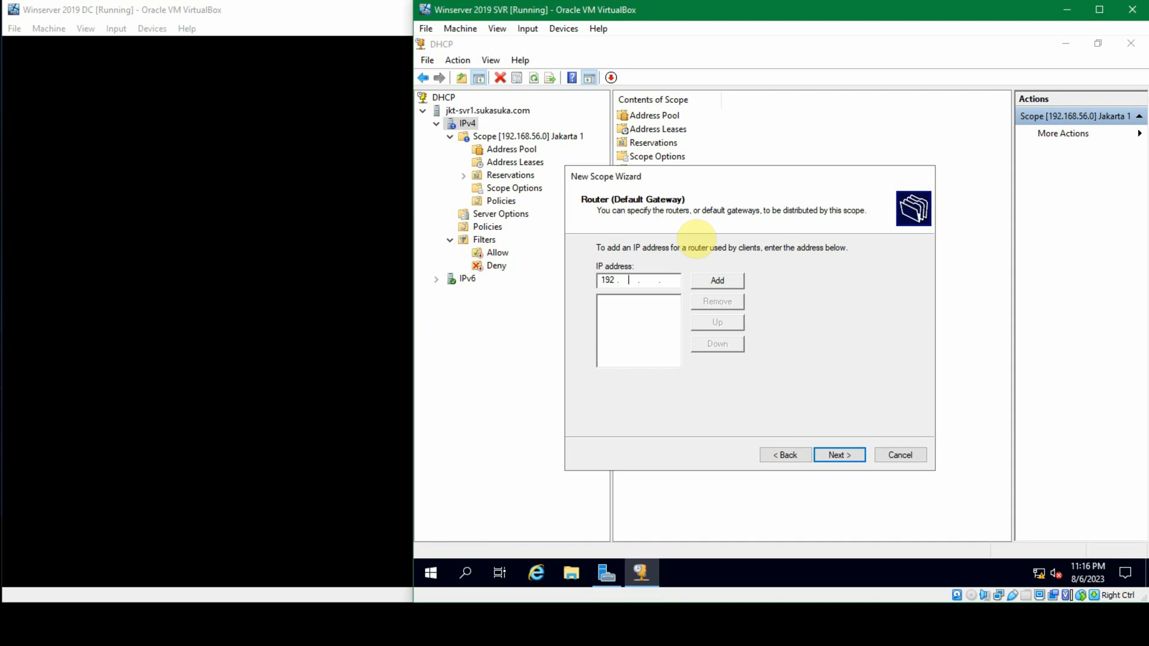
pyautogui.write('168.57.1')
pyautogui.click(721, 280)
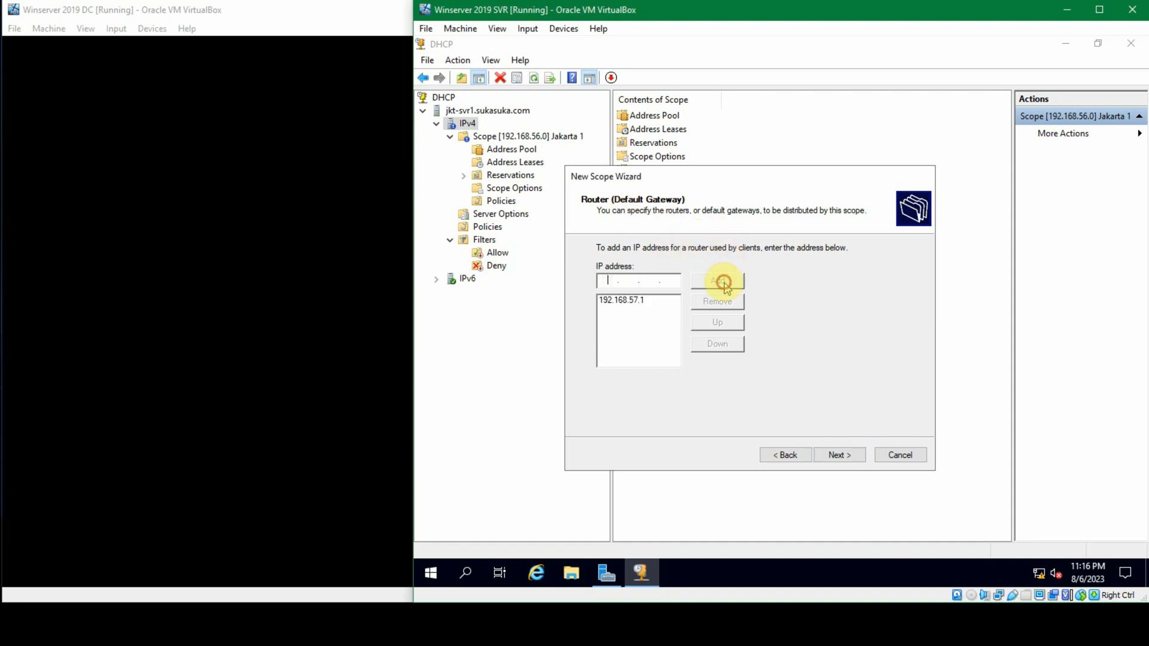
# Step: Accept the default domain, DNS and WINS settings and finish creating the Jakarta 2 scope
pyautogui.click(838, 460)
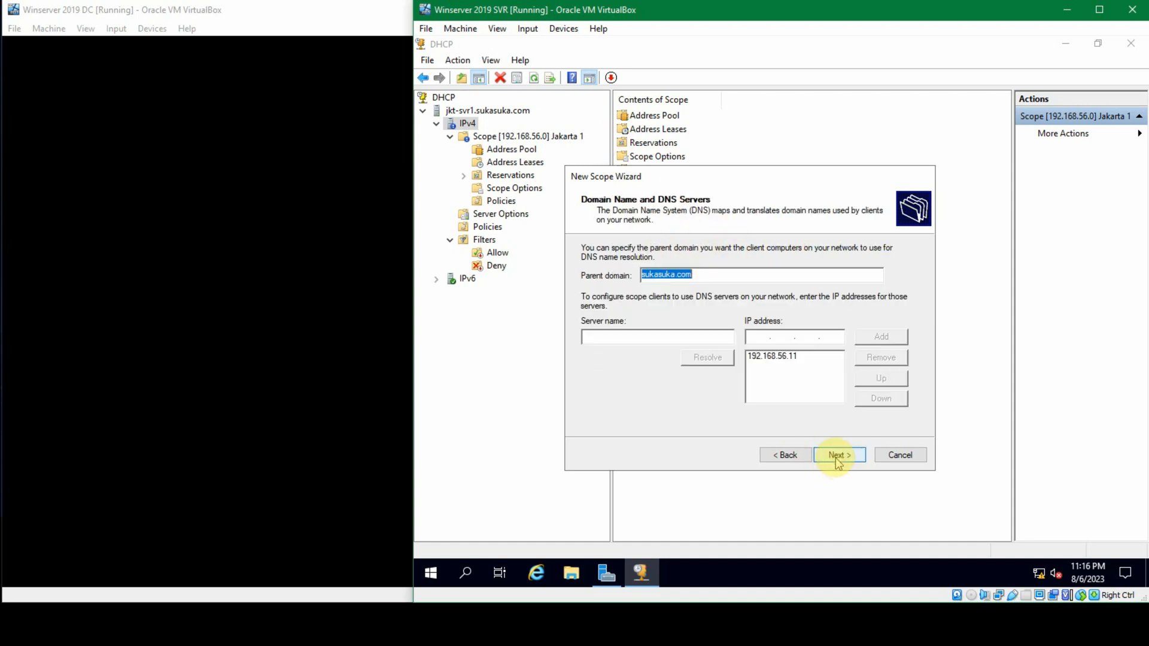
pyautogui.click(837, 462)
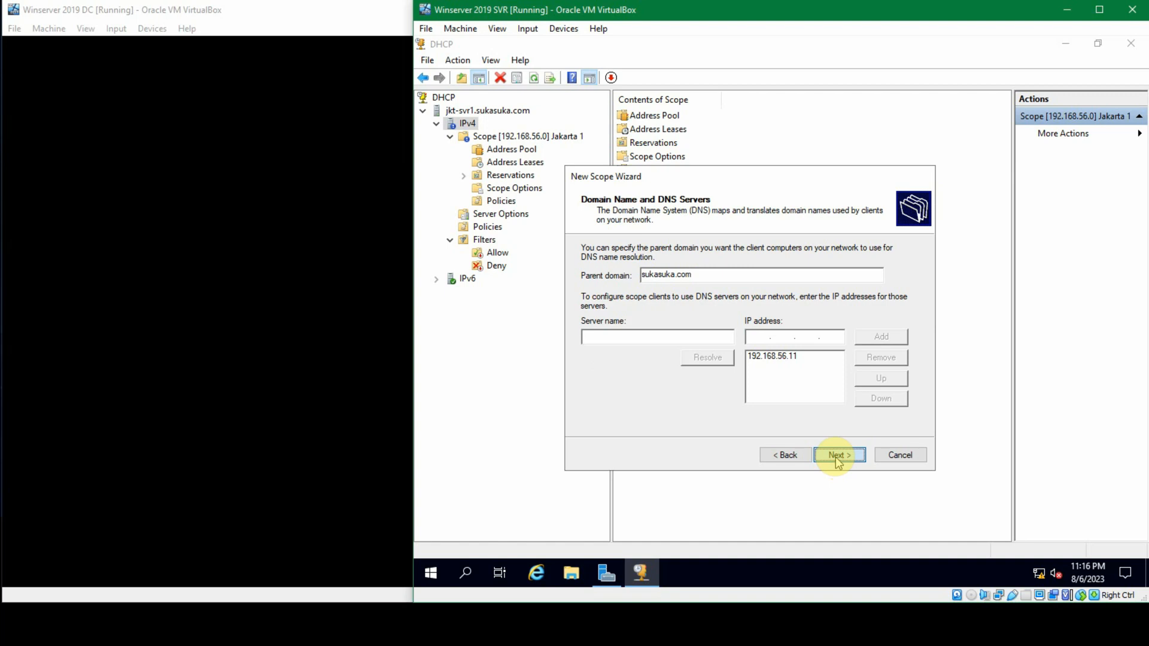
pyautogui.click(837, 462)
pyautogui.click(837, 462)
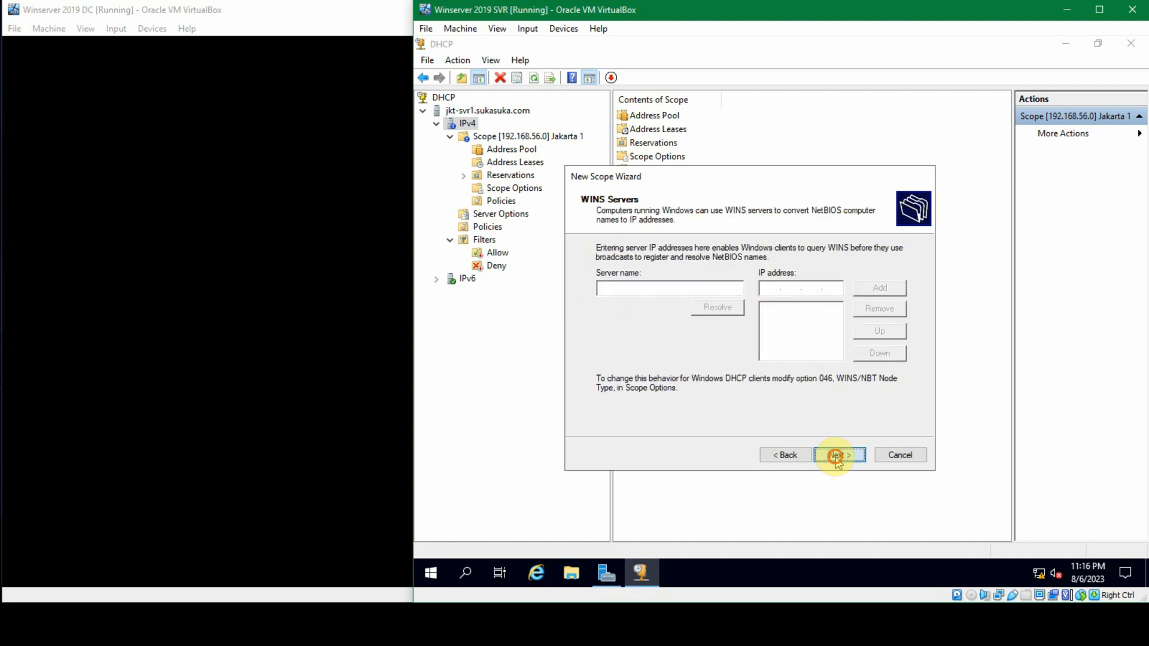
pyautogui.click(837, 462)
pyautogui.click(838, 456)
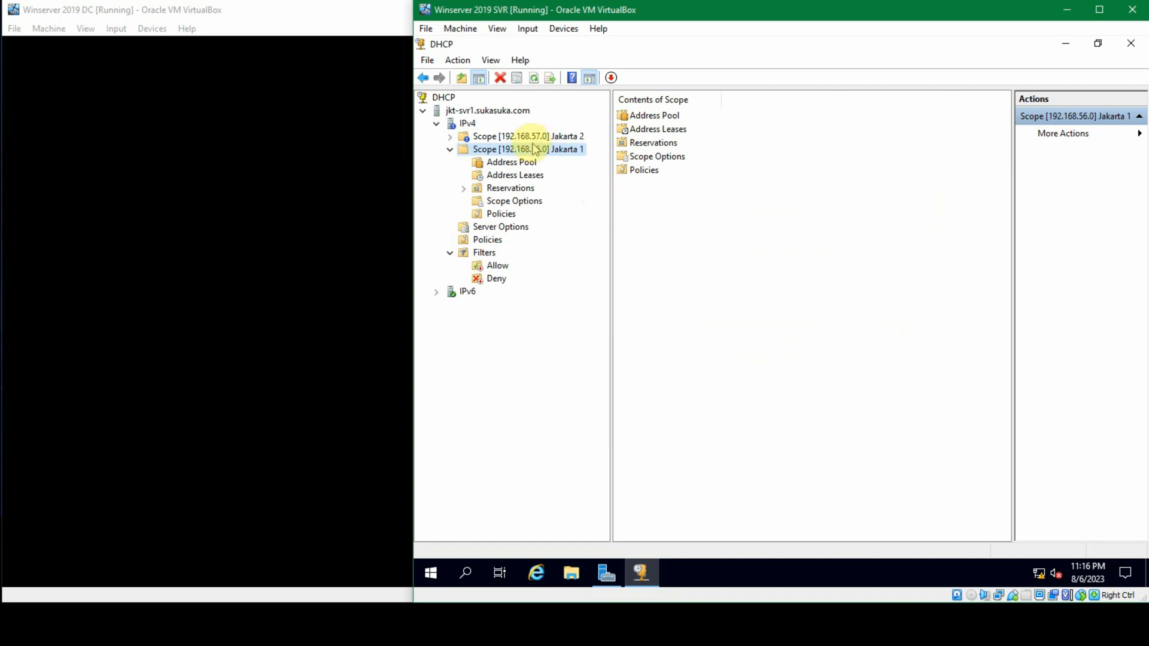
# Step: Set the start IP address of the Jakarta 1 scope to 192.168.56.2 in its properties
pyautogui.rightClick(500, 151)
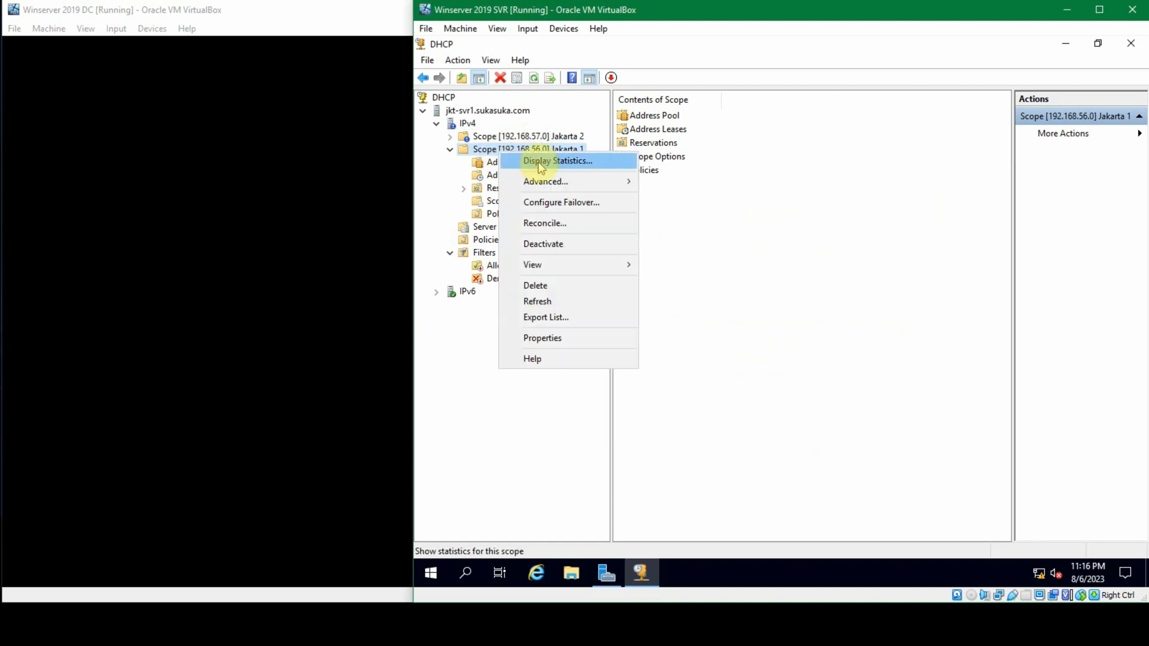
pyautogui.click(579, 339)
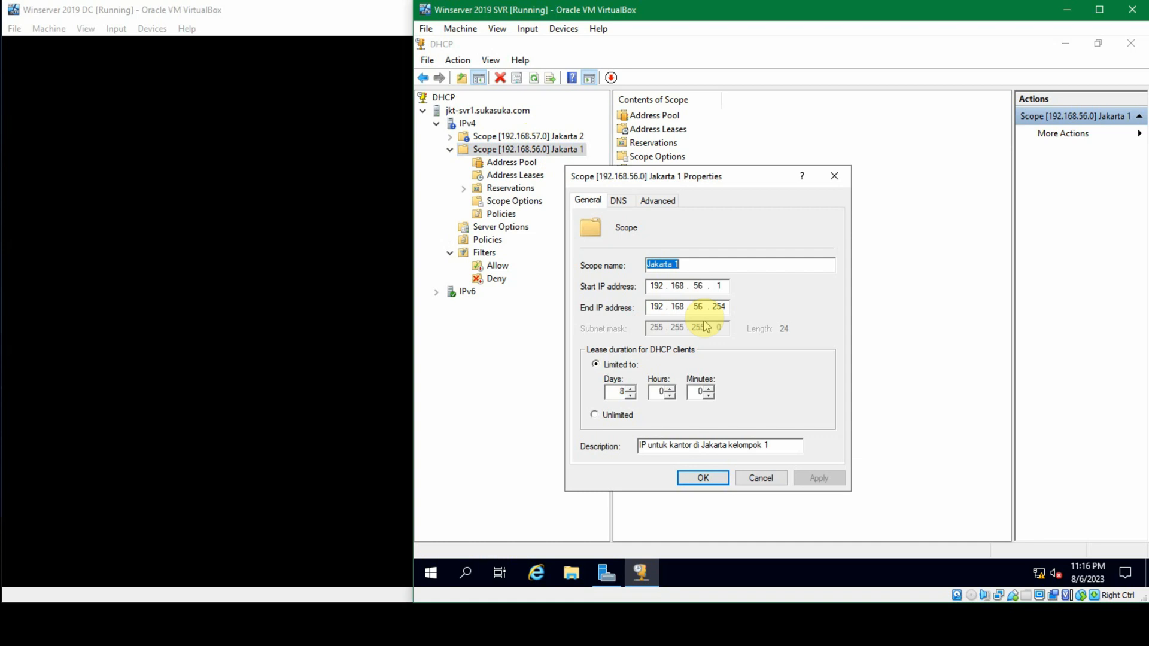
pyautogui.click(718, 285)
pyautogui.press('BackSpace')
pyautogui.write('2')
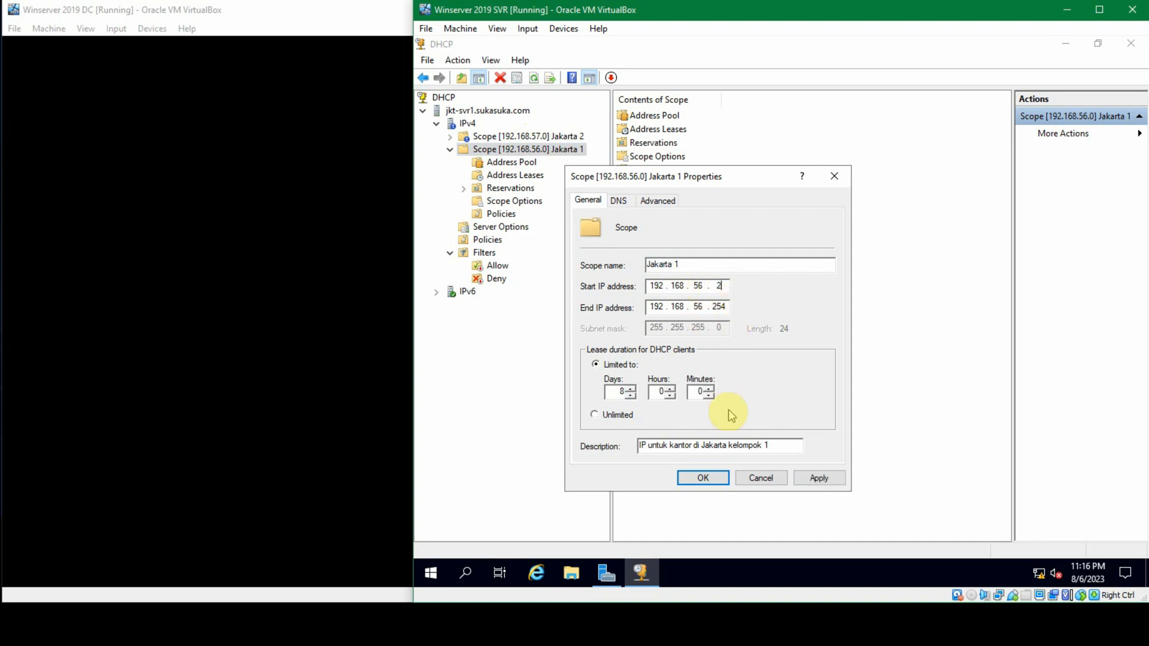
pyautogui.click(718, 478)
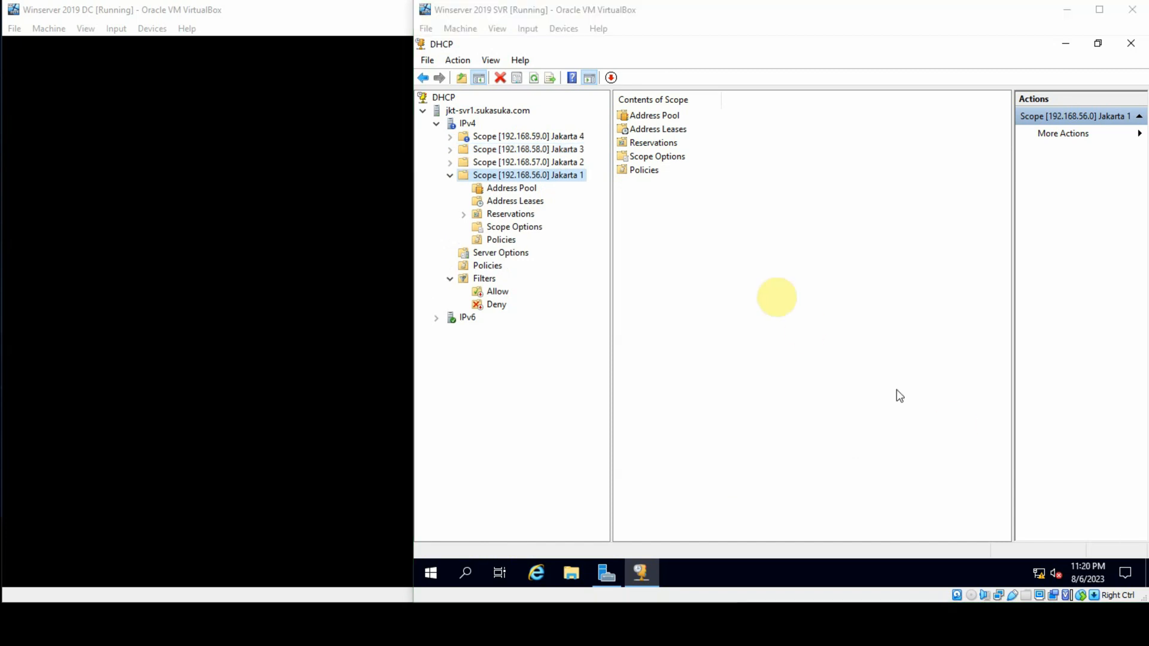
# Step: Examine the Jakarta 1 to Jakarta 4 scopes under IPv4, expanding Jakarta 4, Jakarta 3 and Jakarta 2
pyautogui.click(736, 227)
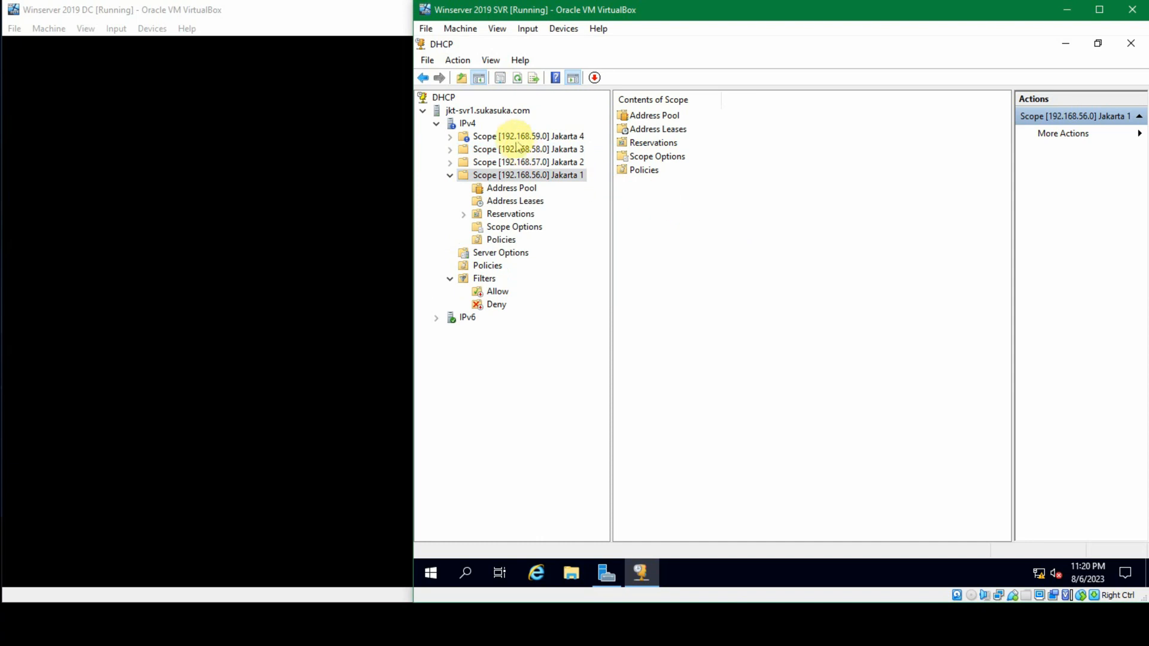
pyautogui.click(513, 137)
pyautogui.doubleClick(513, 137)
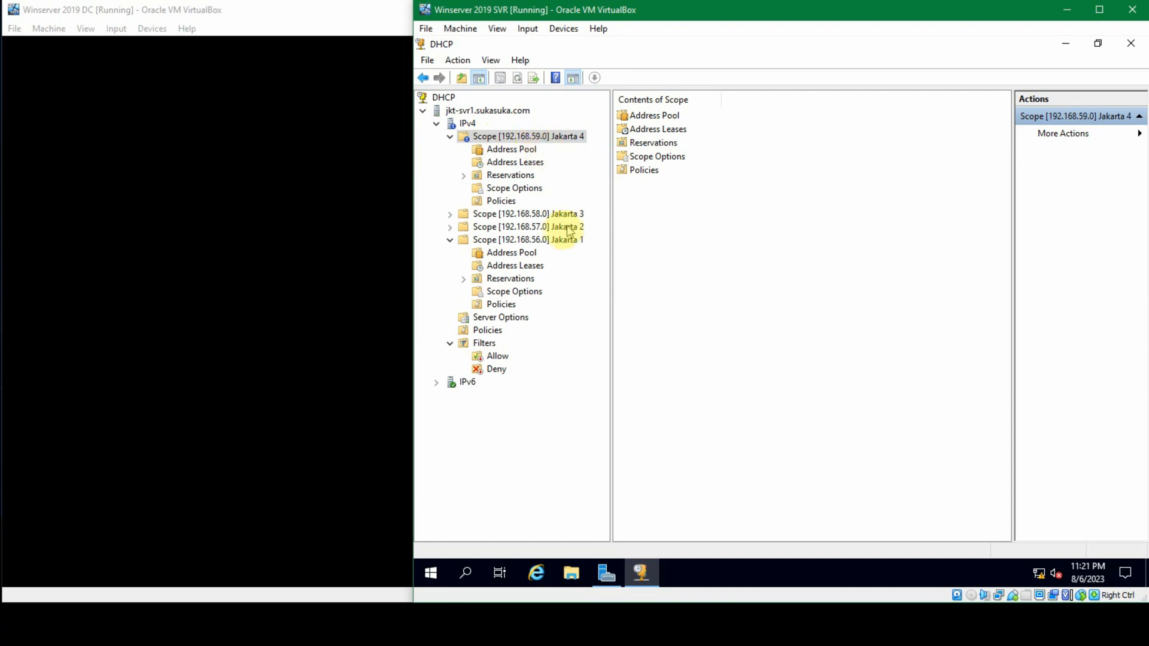
pyautogui.click(559, 240)
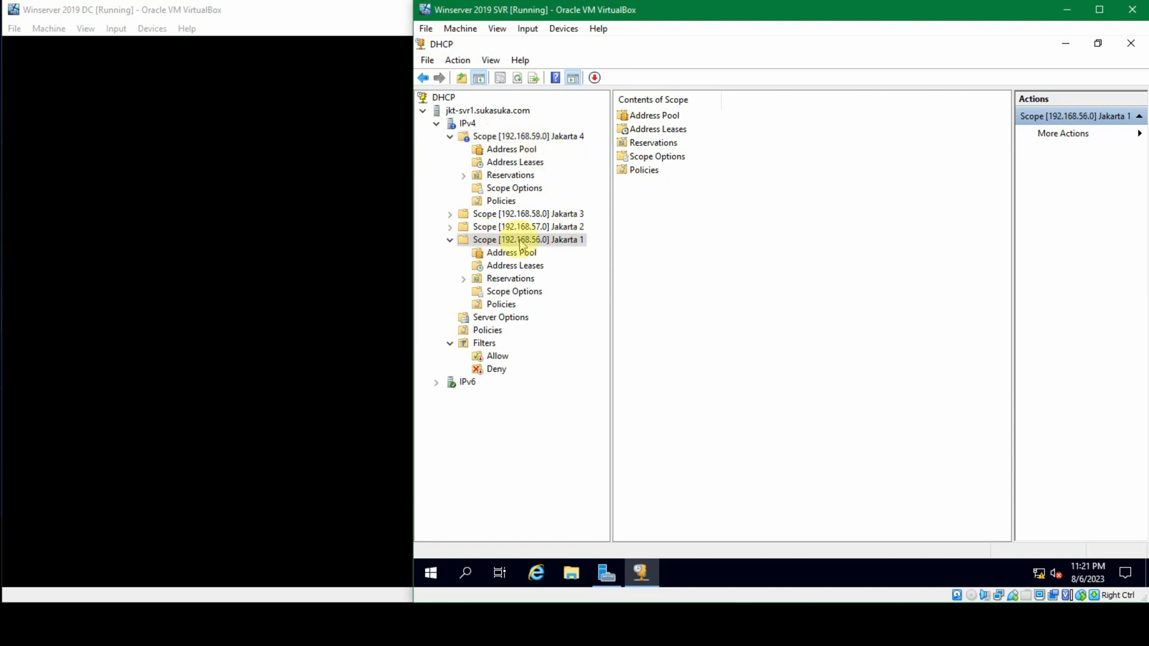
pyautogui.doubleClick(545, 214)
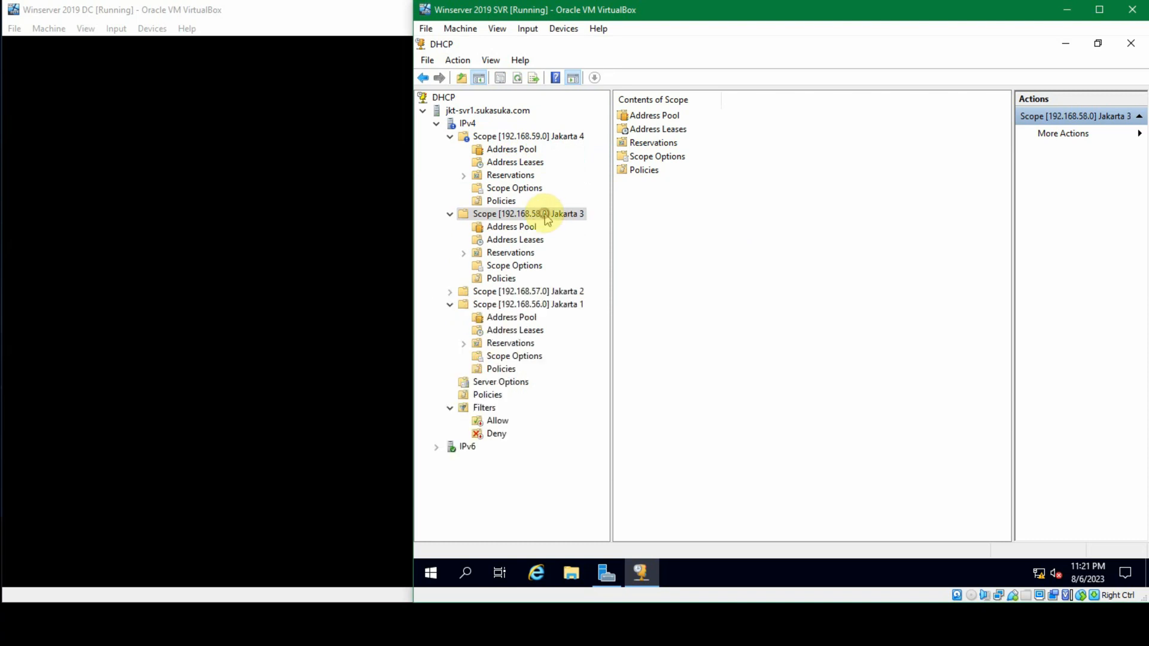
pyautogui.click(516, 138)
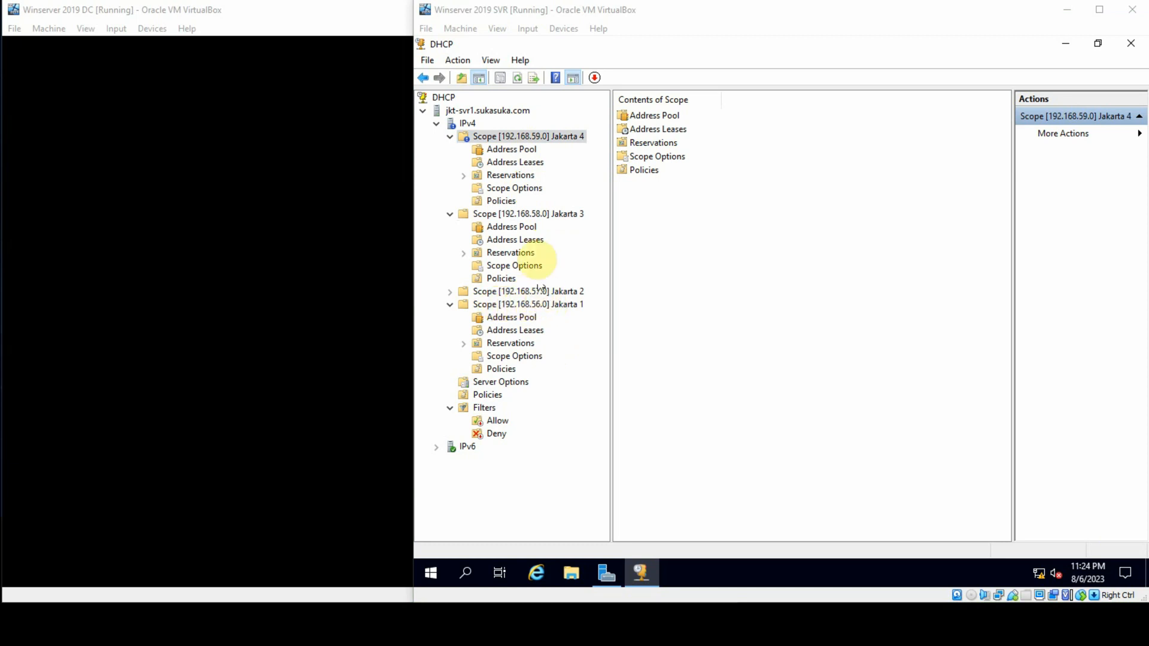
pyautogui.click(541, 213)
pyautogui.click(545, 137)
pyautogui.click(568, 304)
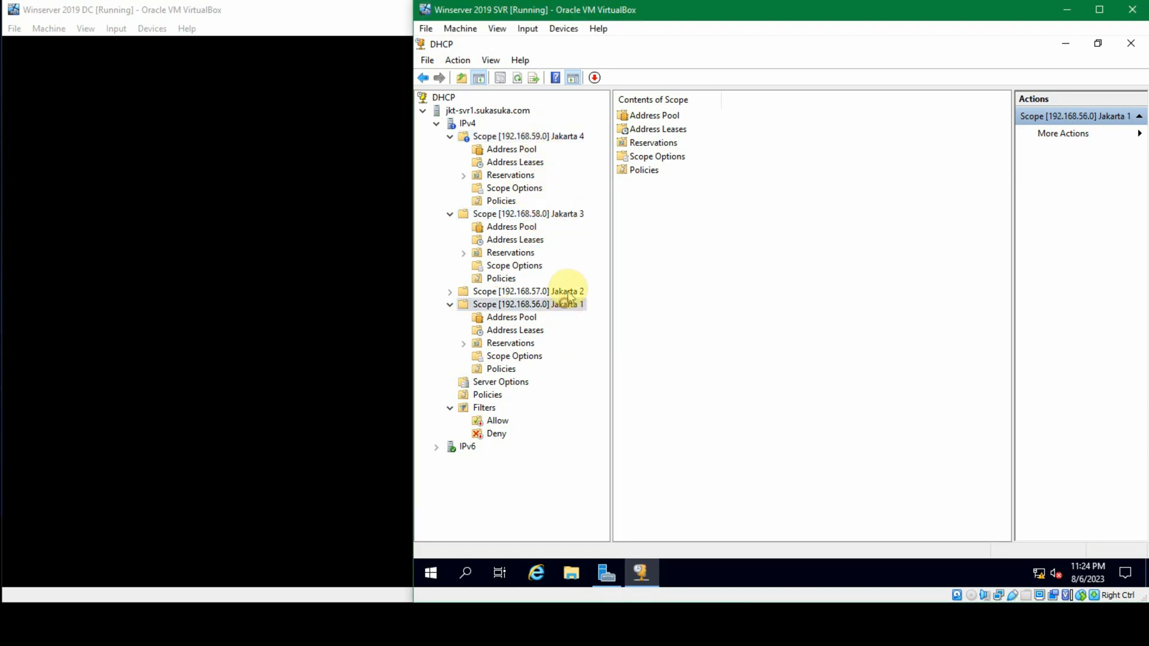
pyautogui.click(566, 213)
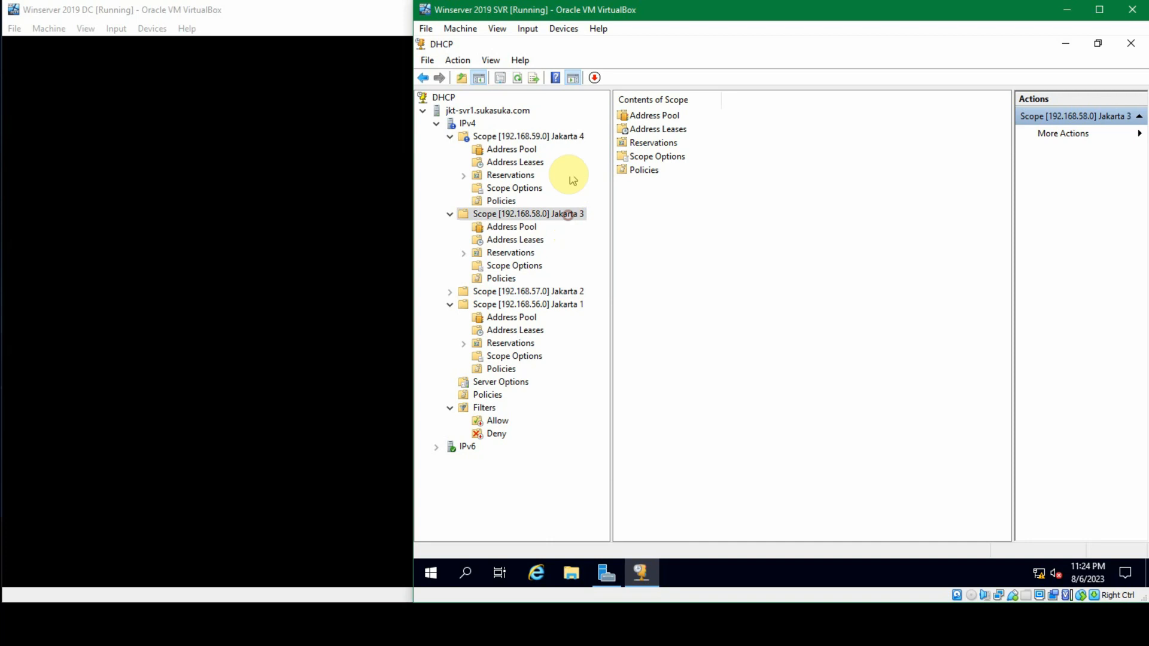
pyautogui.click(574, 144)
pyautogui.click(572, 302)
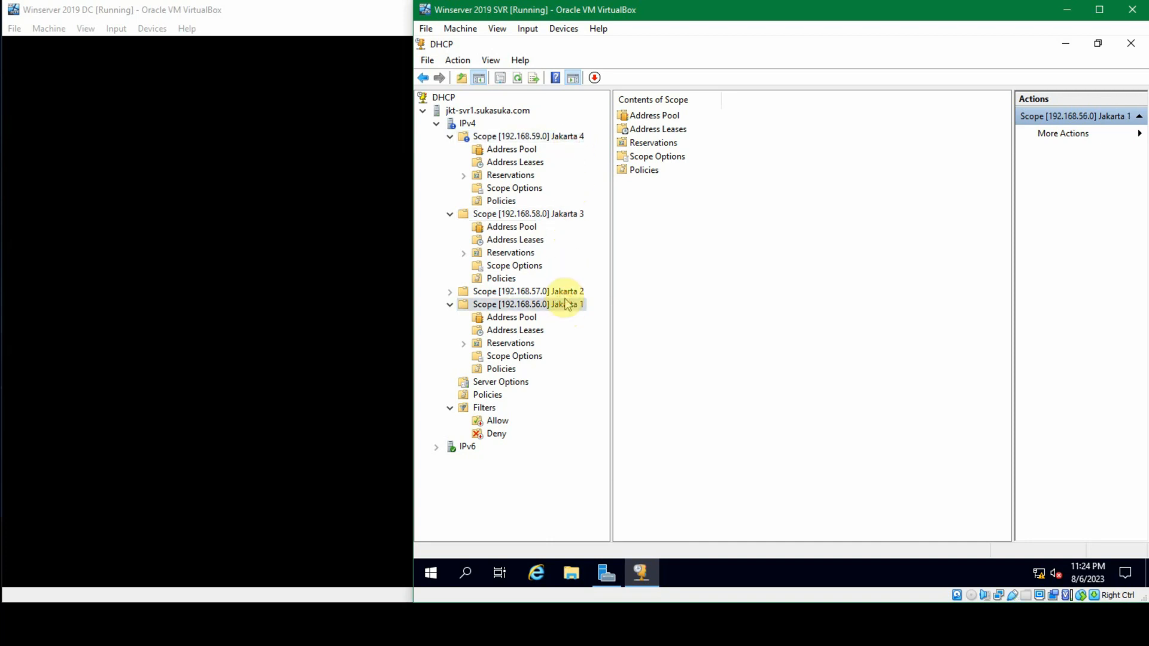
pyautogui.click(575, 292)
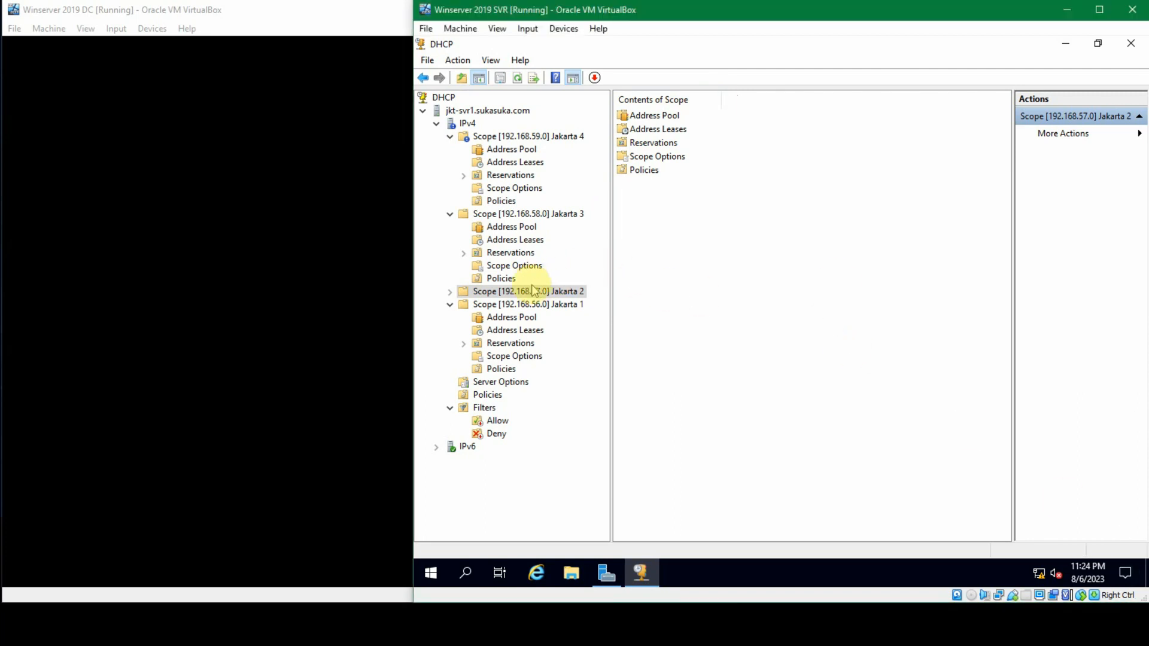
pyautogui.click(449, 292)
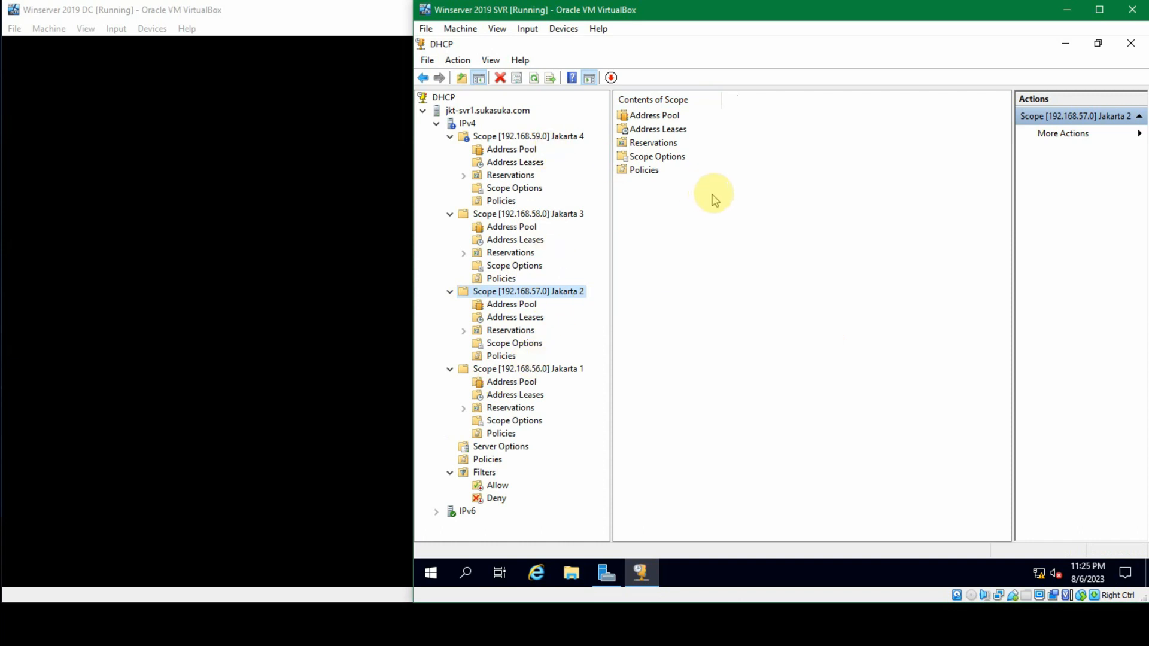
# Step: Start a new superscope under IPv4 and name it Gedung 1
pyautogui.rightClick(466, 124)
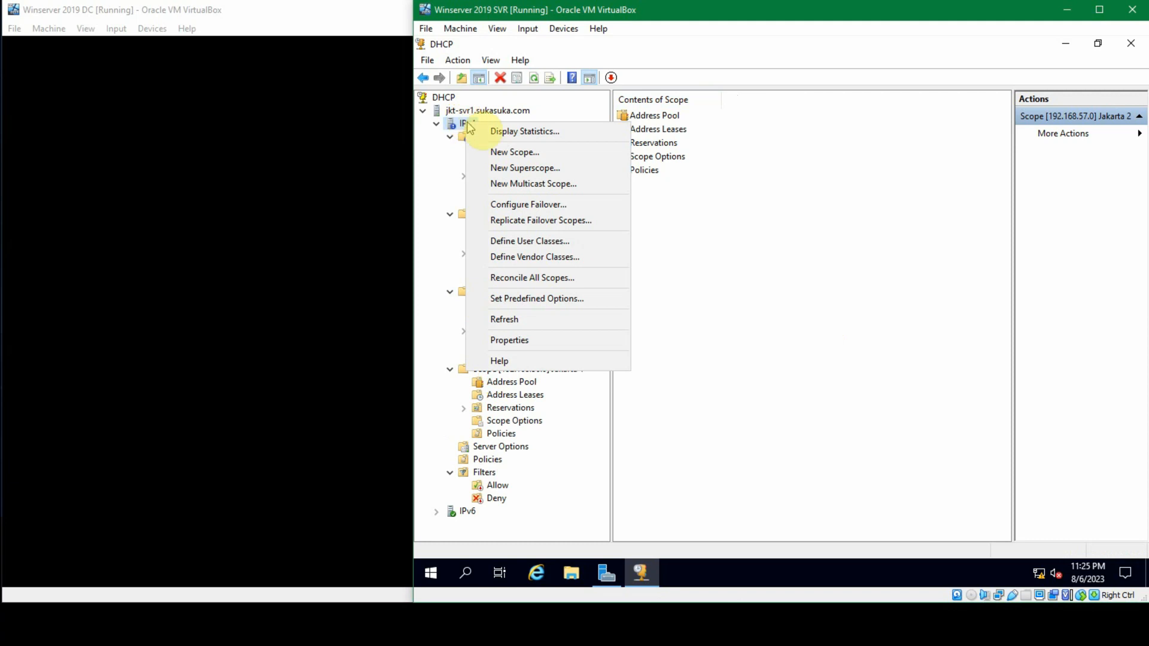
pyautogui.click(559, 168)
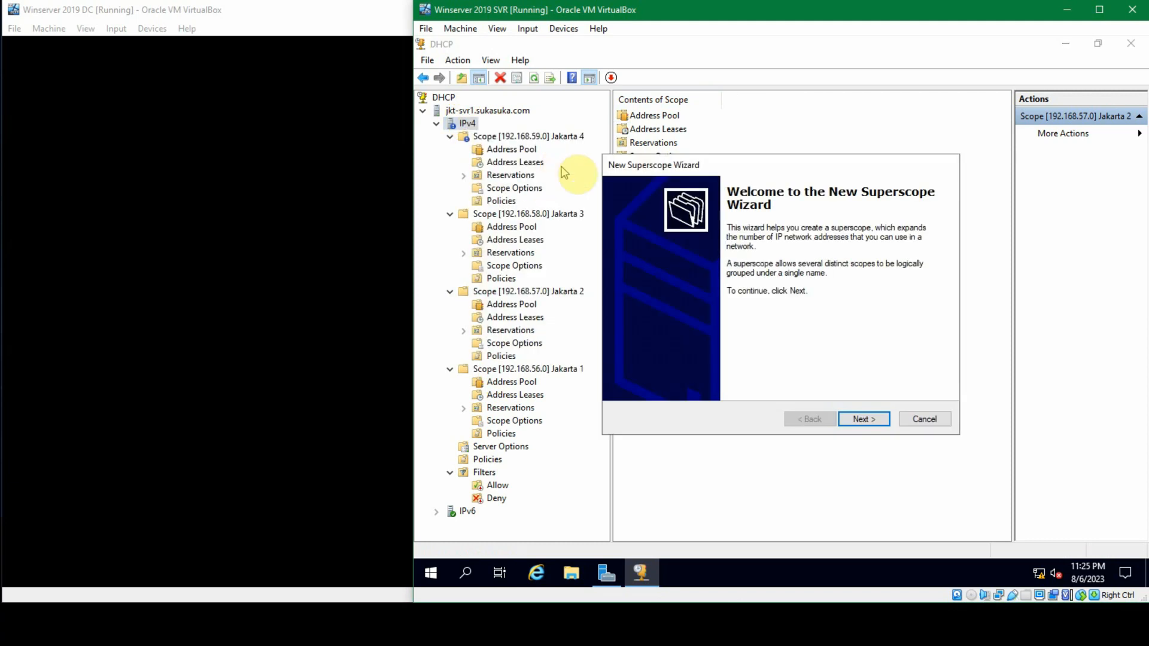
pyautogui.click(864, 418)
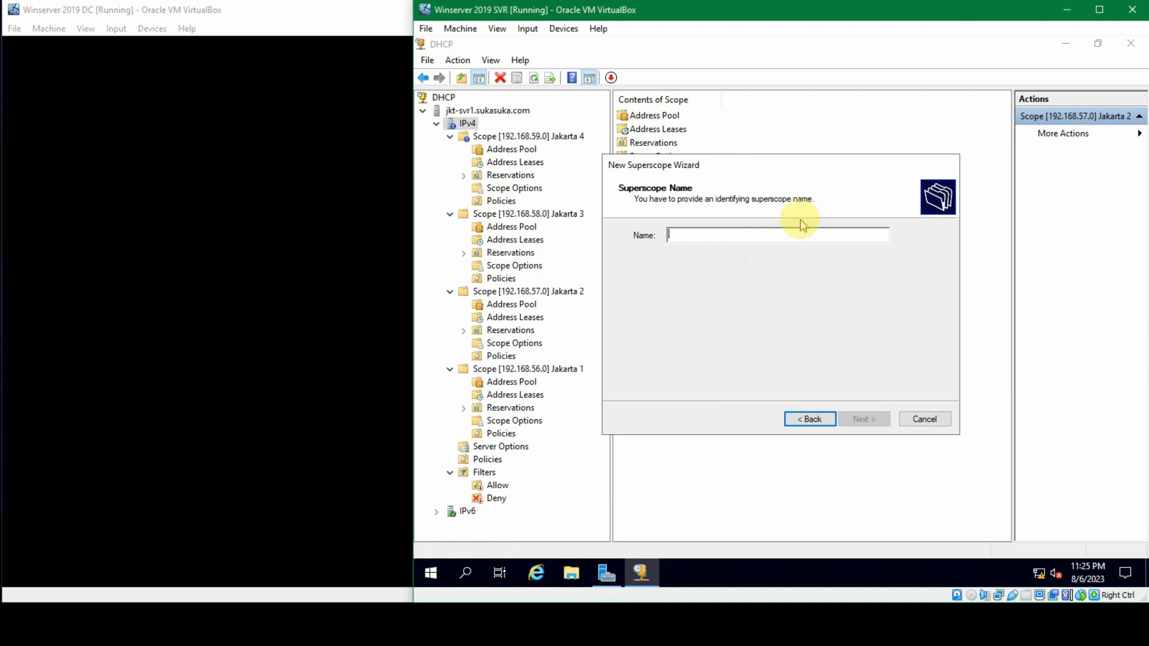
pyautogui.write('Gedung 1')
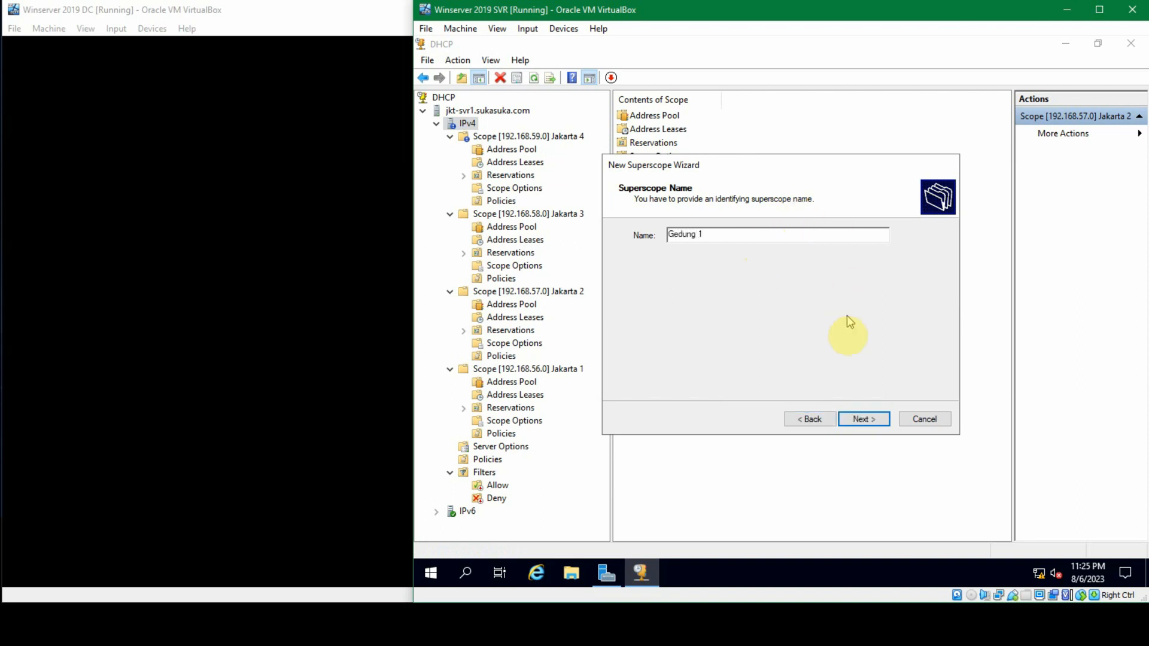
pyautogui.click(878, 421)
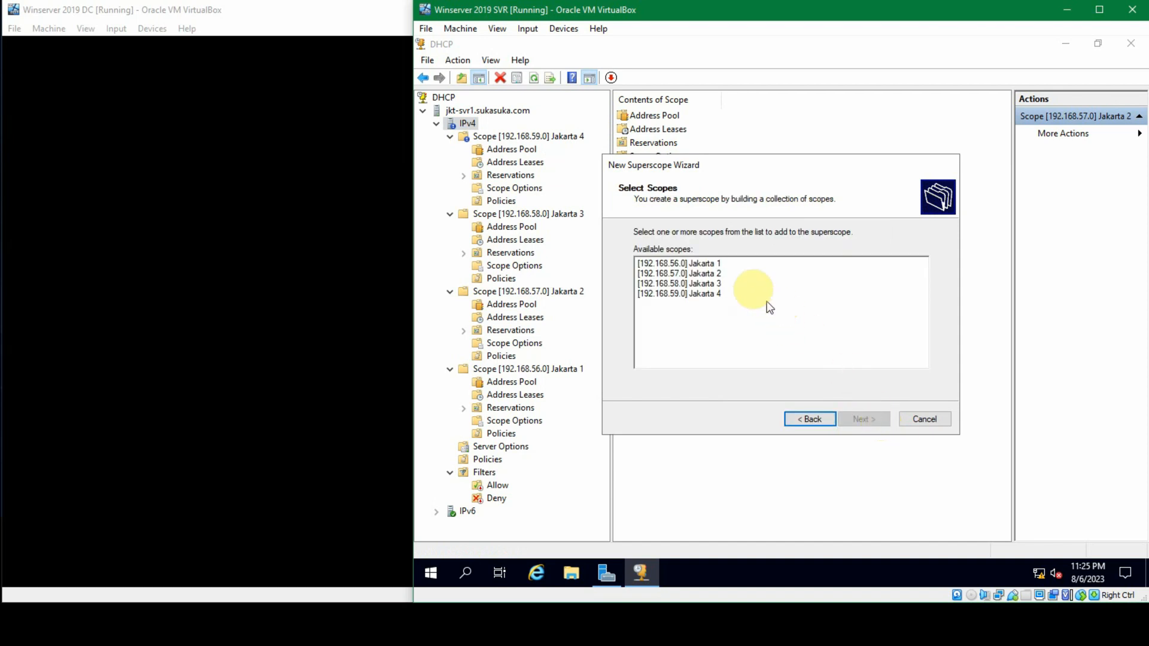
# Step: Include the Jakarta 1 and Jakarta 2 scopes in the superscope and finish creating it
pyautogui.click(722, 266)
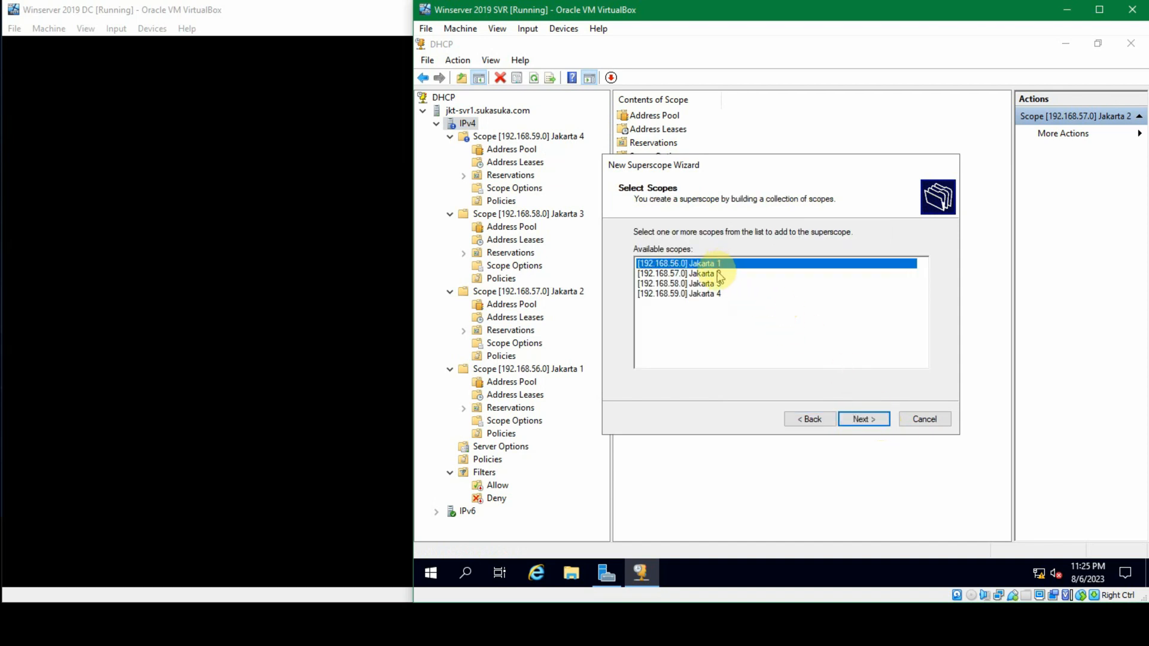
pyautogui.click(720, 273)
pyautogui.click(721, 283)
pyautogui.click(719, 263)
pyautogui.keyDown('ctrl'); pyautogui.click(724, 274); pyautogui.keyUp('ctrl')
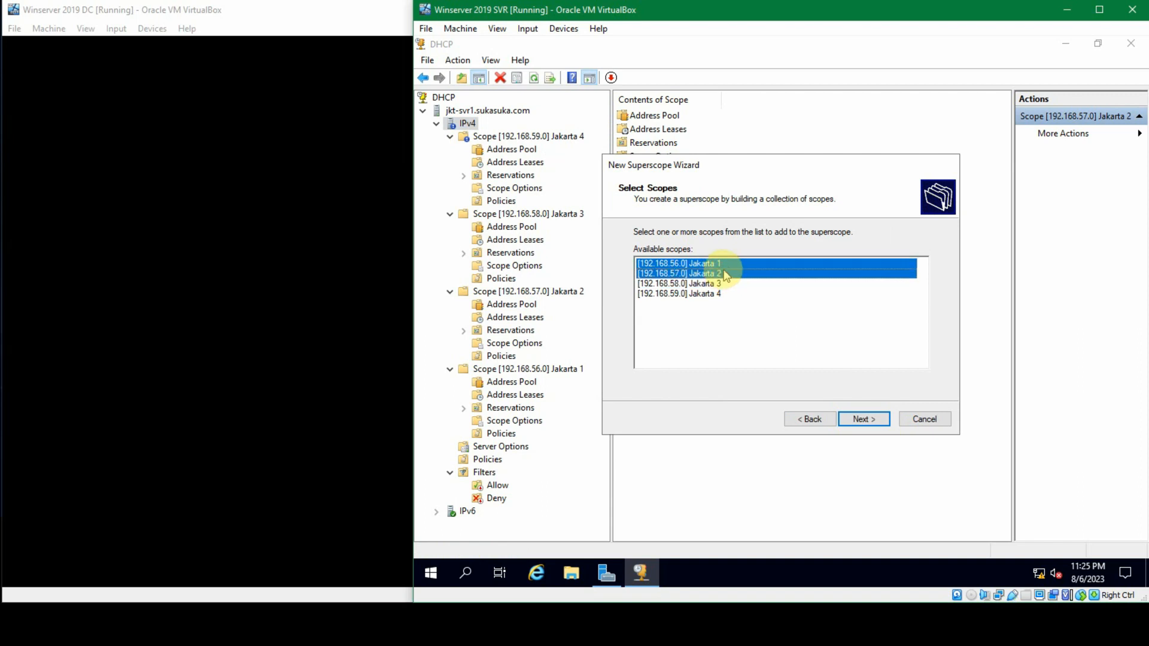
pyautogui.click(862, 419)
pyautogui.click(861, 420)
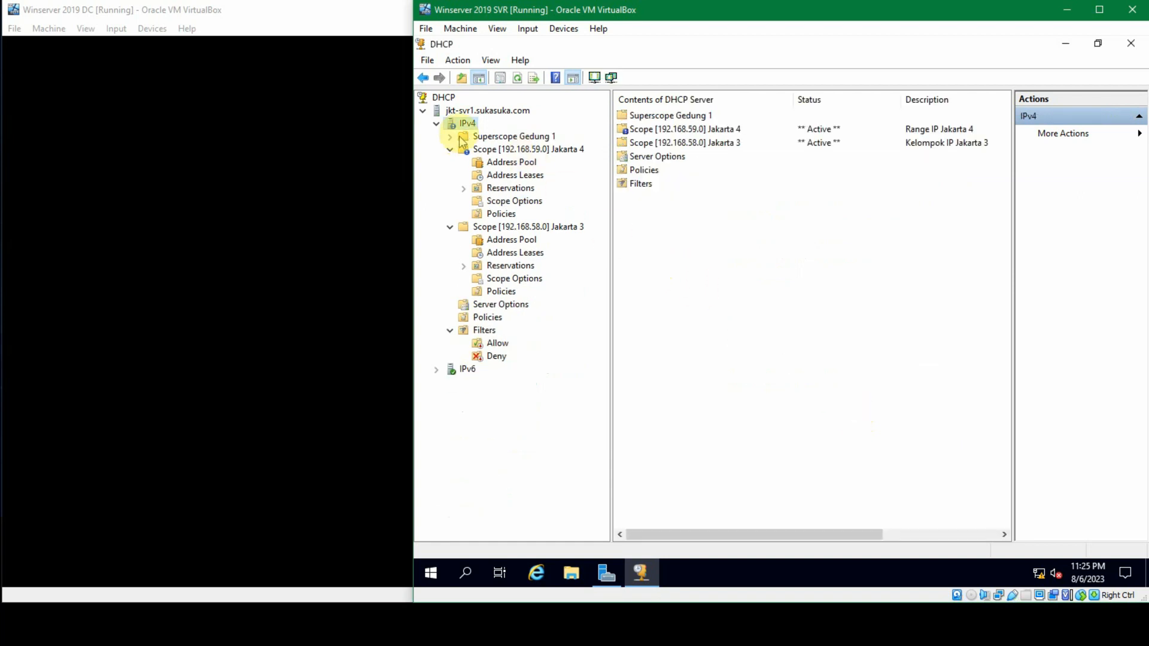
# Step: Expand Superscope Gedung 1 and the Jakarta 1 and Jakarta 2 scopes inside it to examine their contents
pyautogui.click(450, 136)
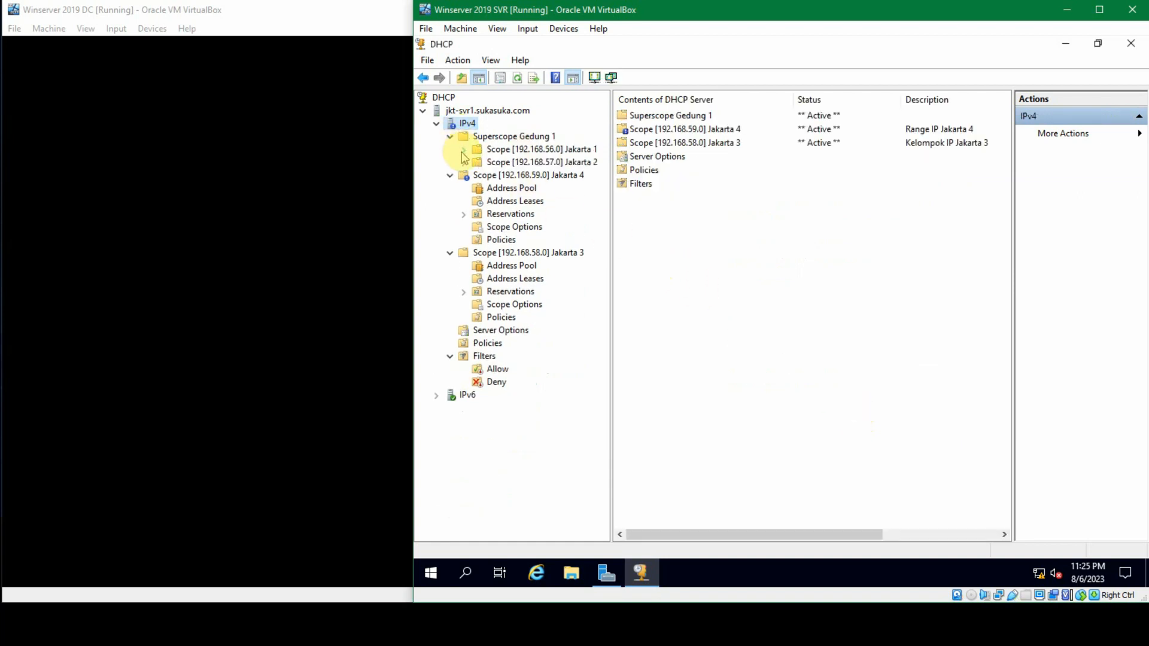
pyautogui.click(463, 151)
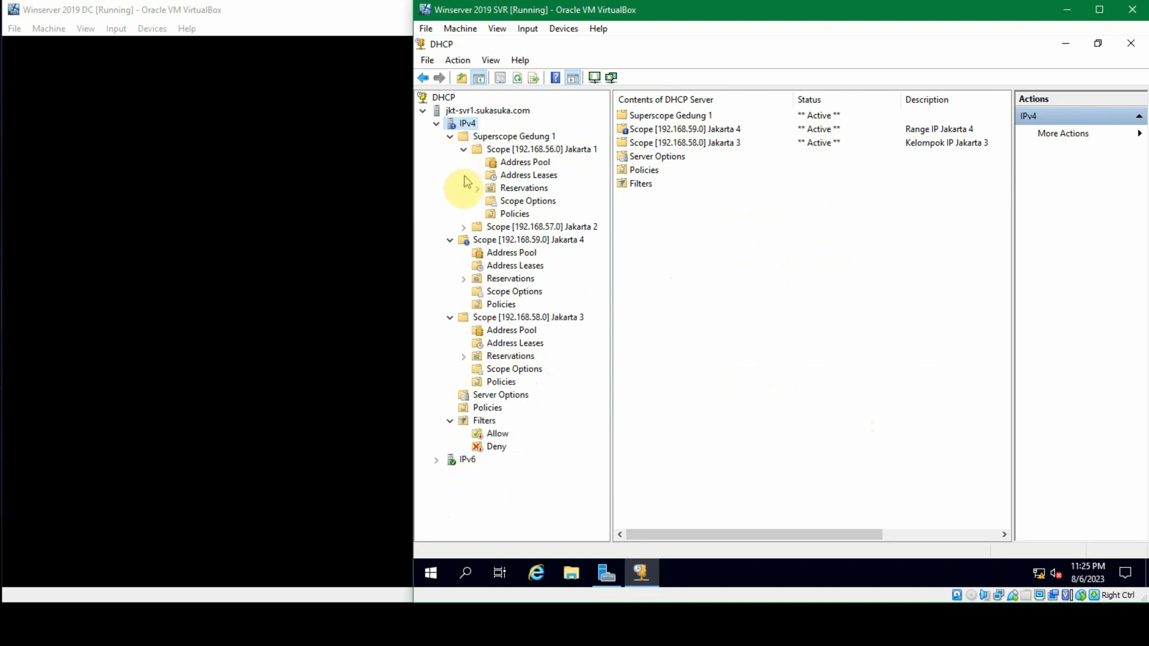
pyautogui.click(466, 228)
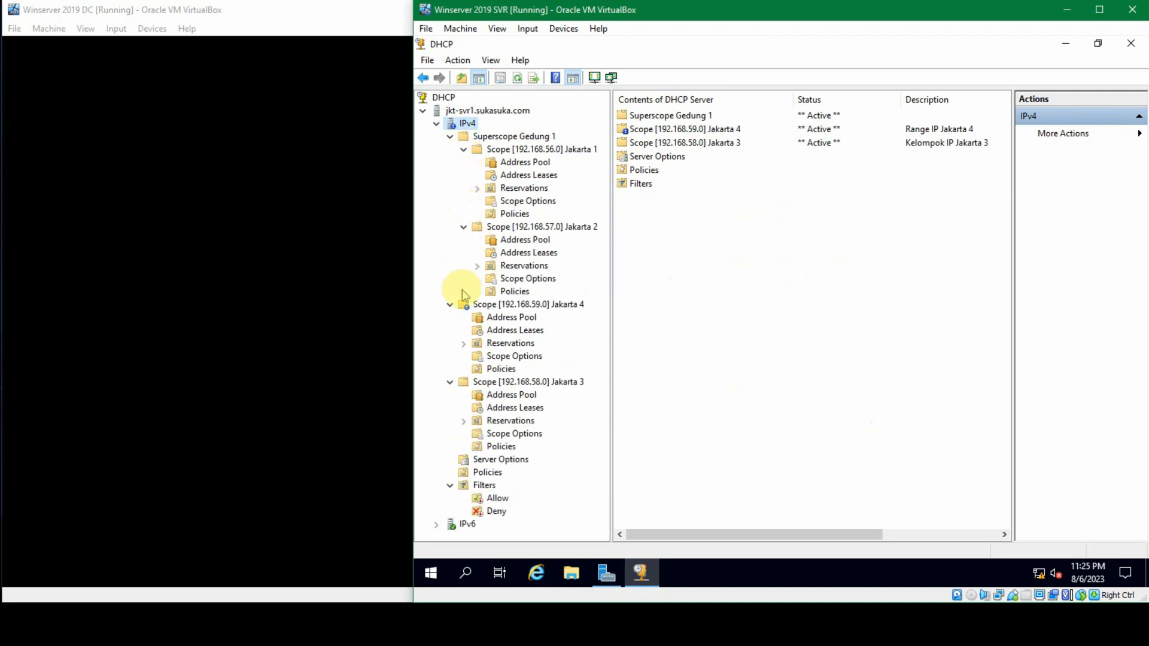
# Step: Start a new superscope under IPv4 and name it Gedung 2
pyautogui.rightClick(465, 123)
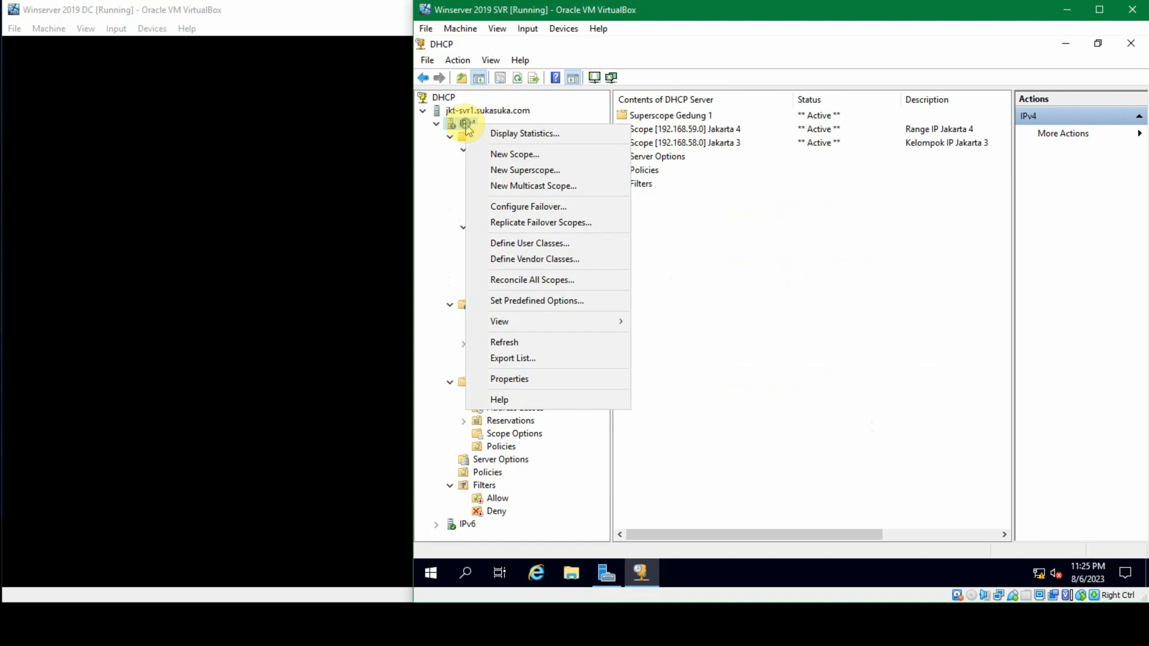
pyautogui.click(525, 171)
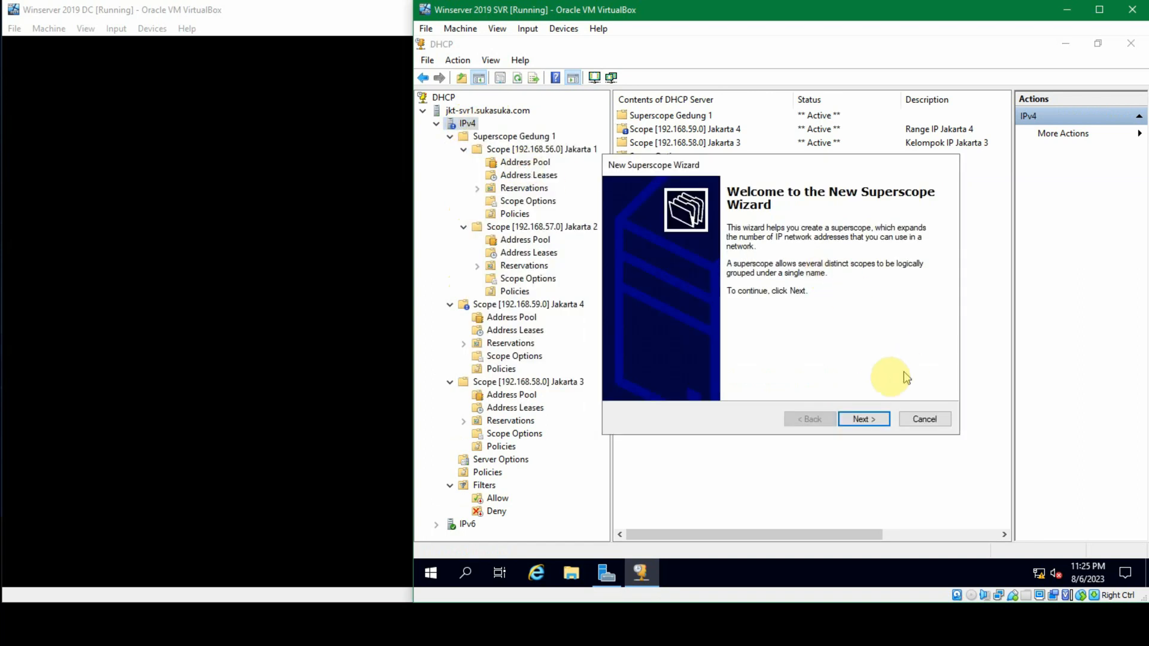
pyautogui.click(862, 418)
pyautogui.write('Gedung 2')
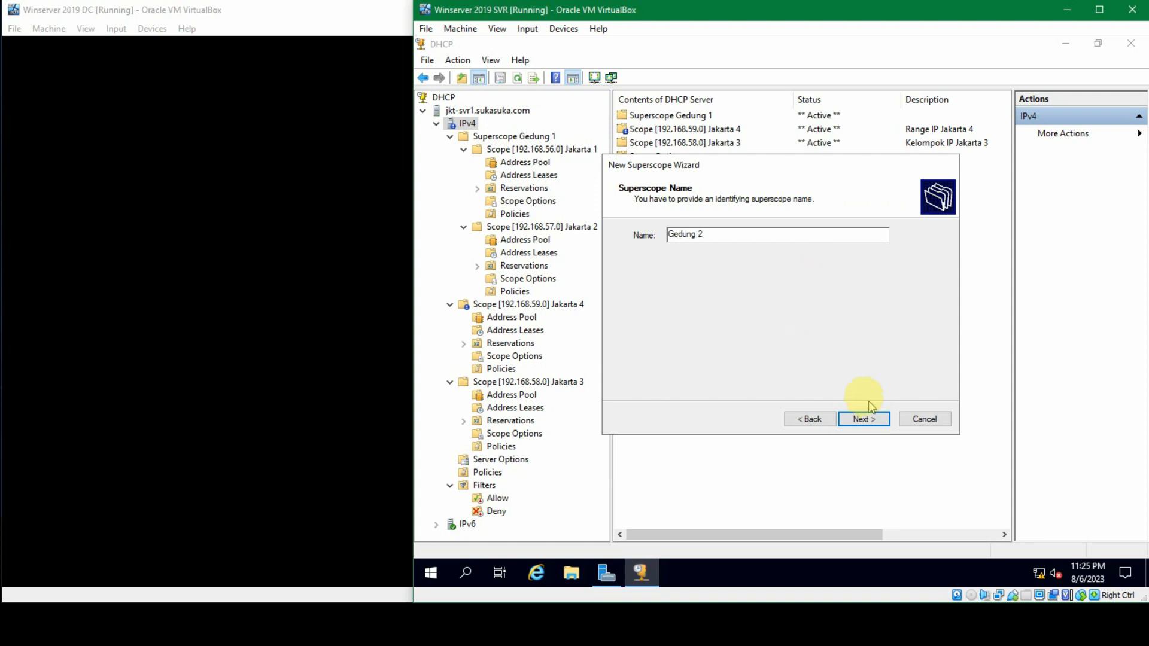
pyautogui.click(869, 419)
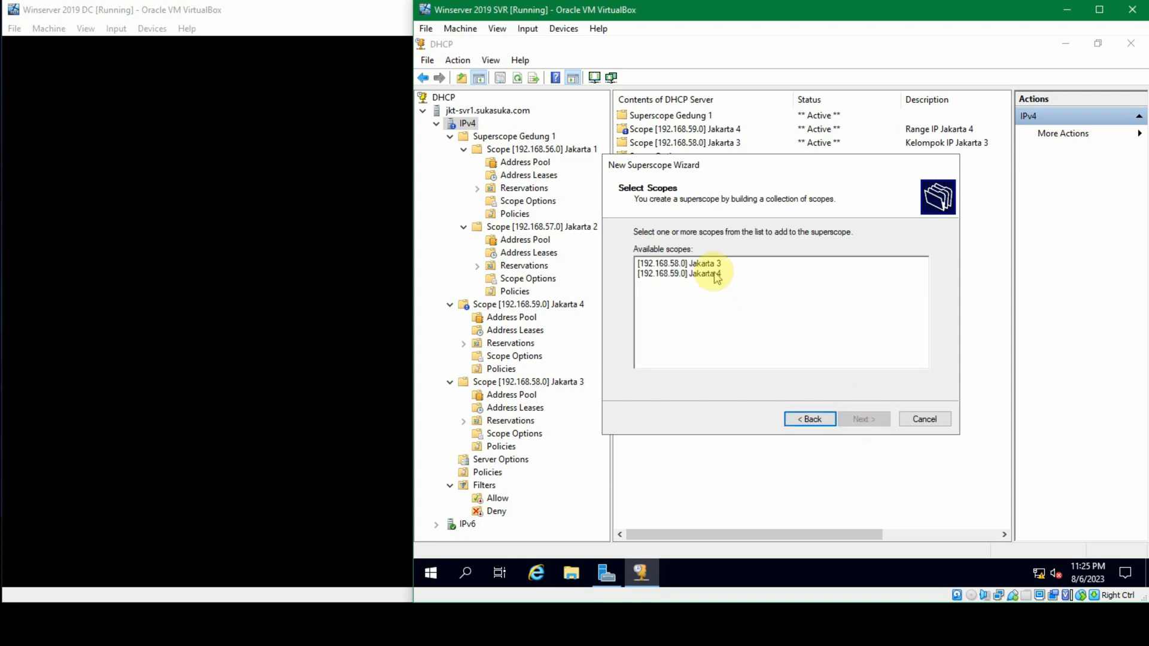
# Step: Include the Jakarta 3 and Jakarta 4 scopes in the superscope and finish creating it
pyautogui.click(706, 263)
pyautogui.keyDown('shift'); pyautogui.click(715, 274); pyautogui.keyUp('shift')
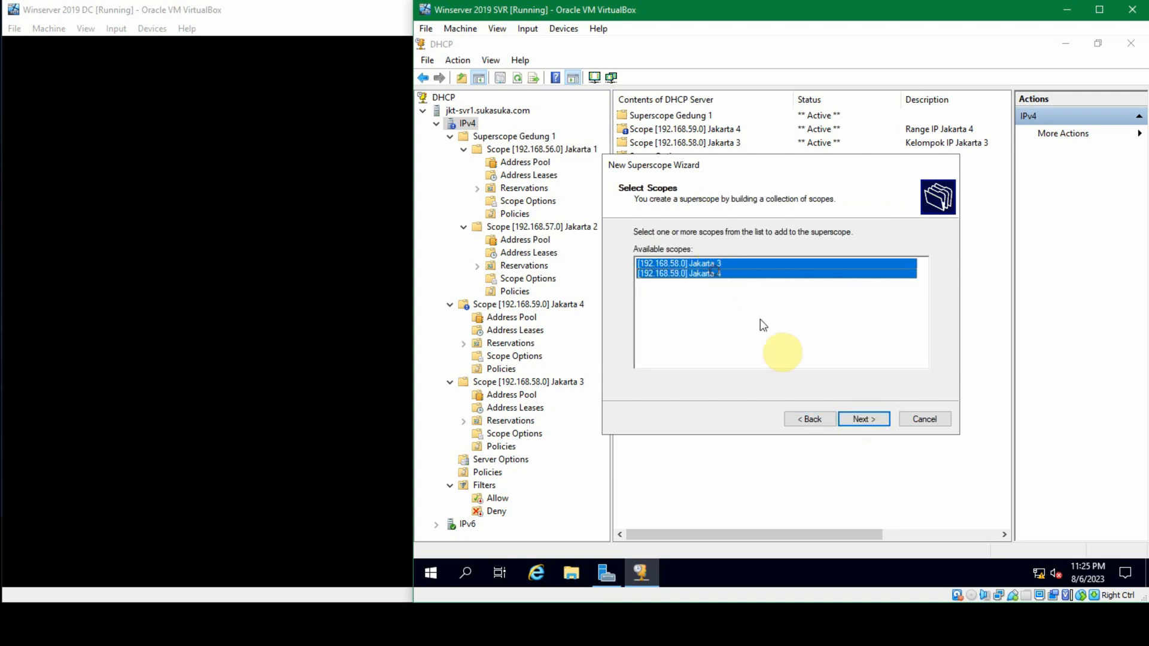
pyautogui.click(853, 416)
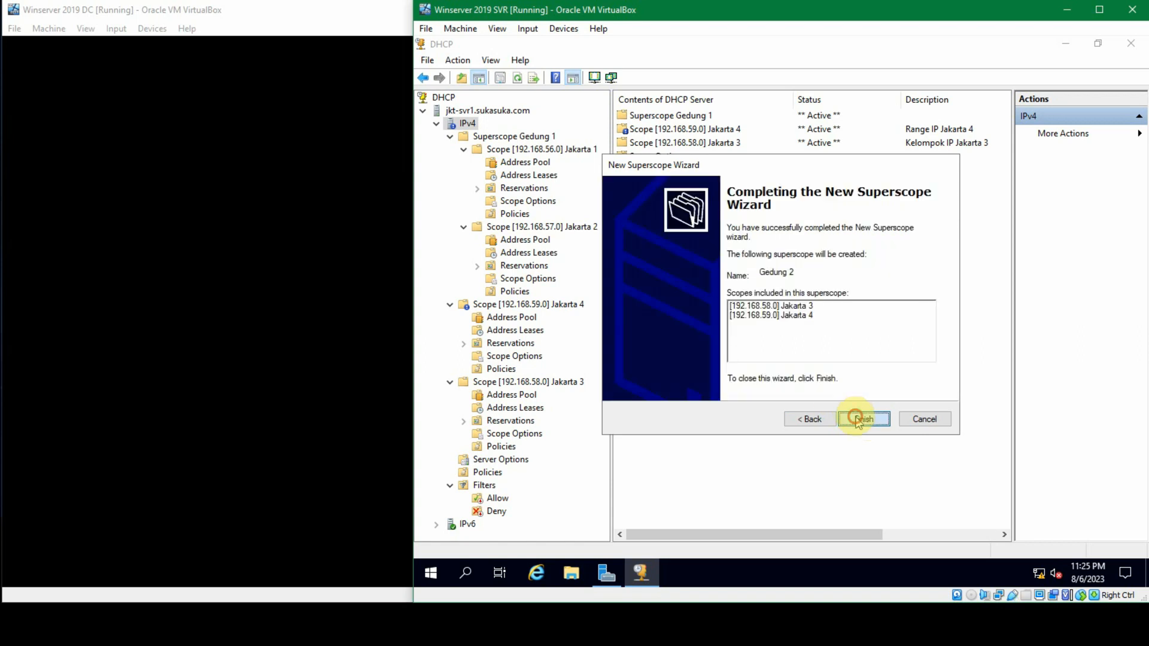
pyautogui.click(859, 418)
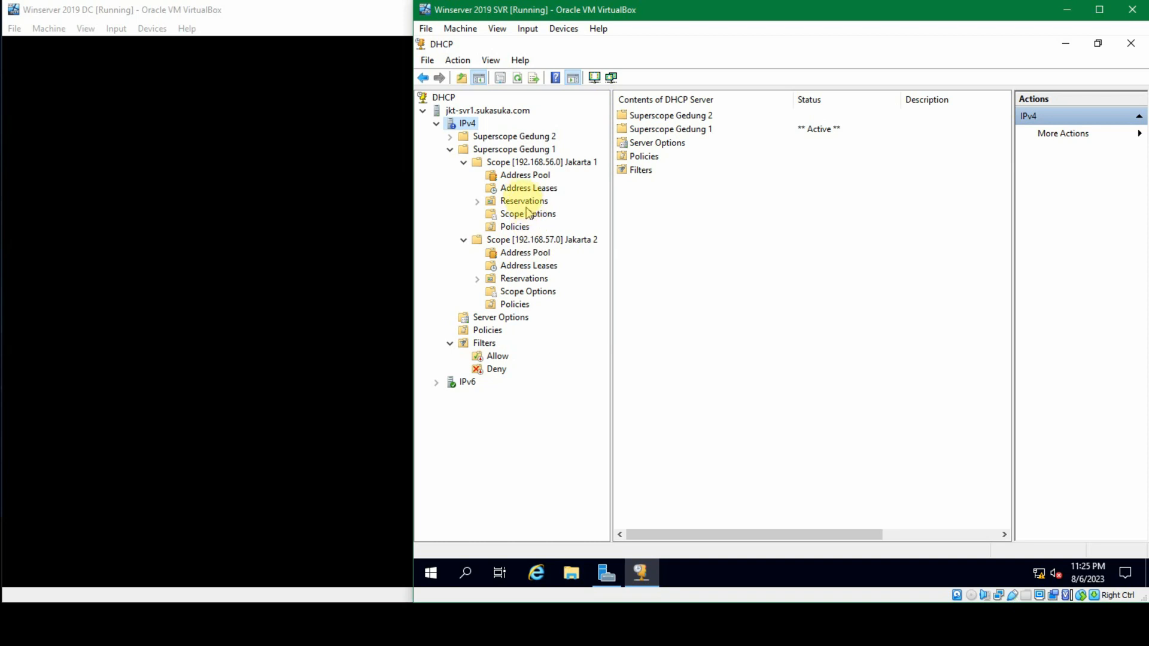
# Step: Expand Superscope Gedung 1 and Superscope Gedung 2 with all their Jakarta scopes, and widen the console tree to examine the grouping
pyautogui.click(464, 163)
pyautogui.click(450, 150)
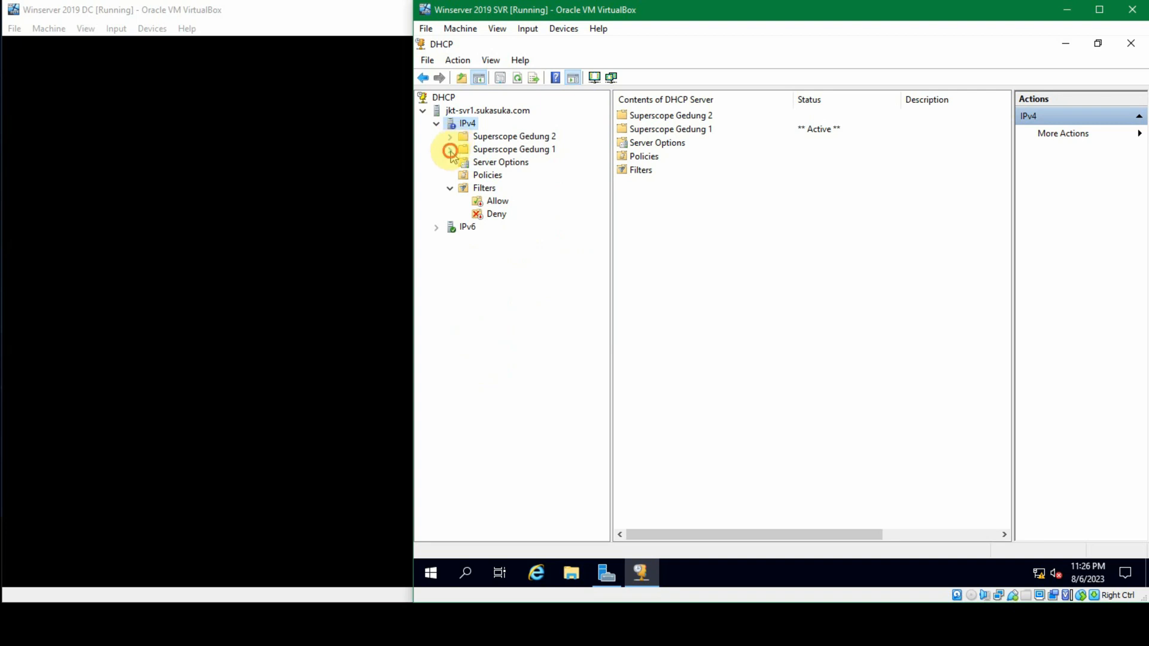
pyautogui.click(450, 150)
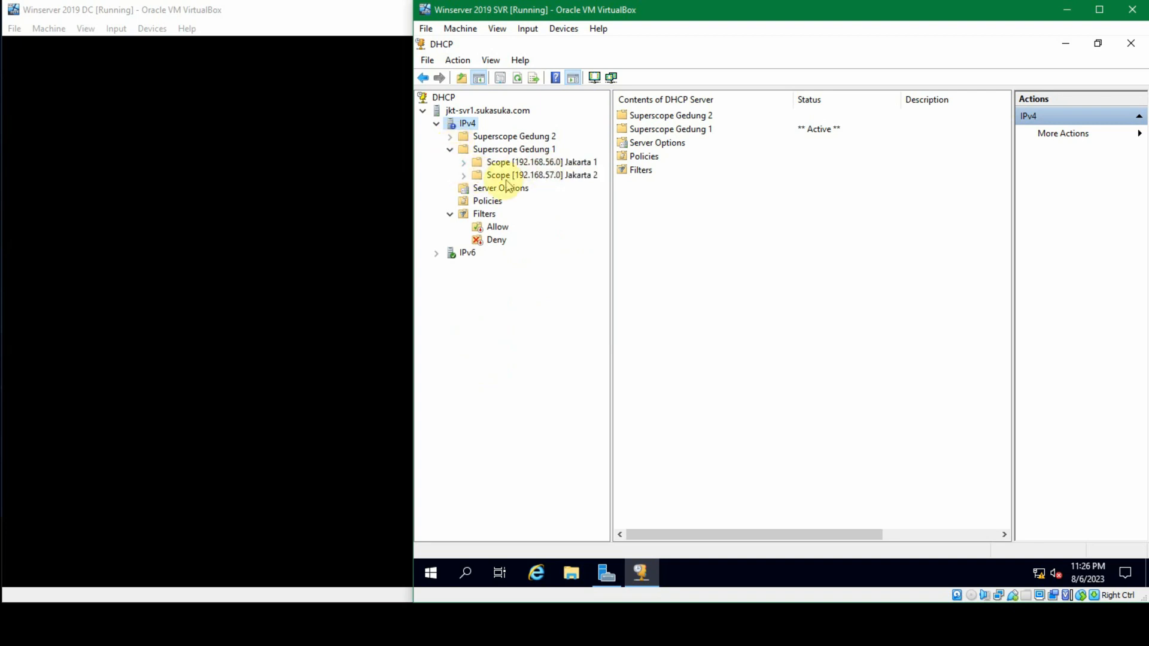
pyautogui.click(464, 162)
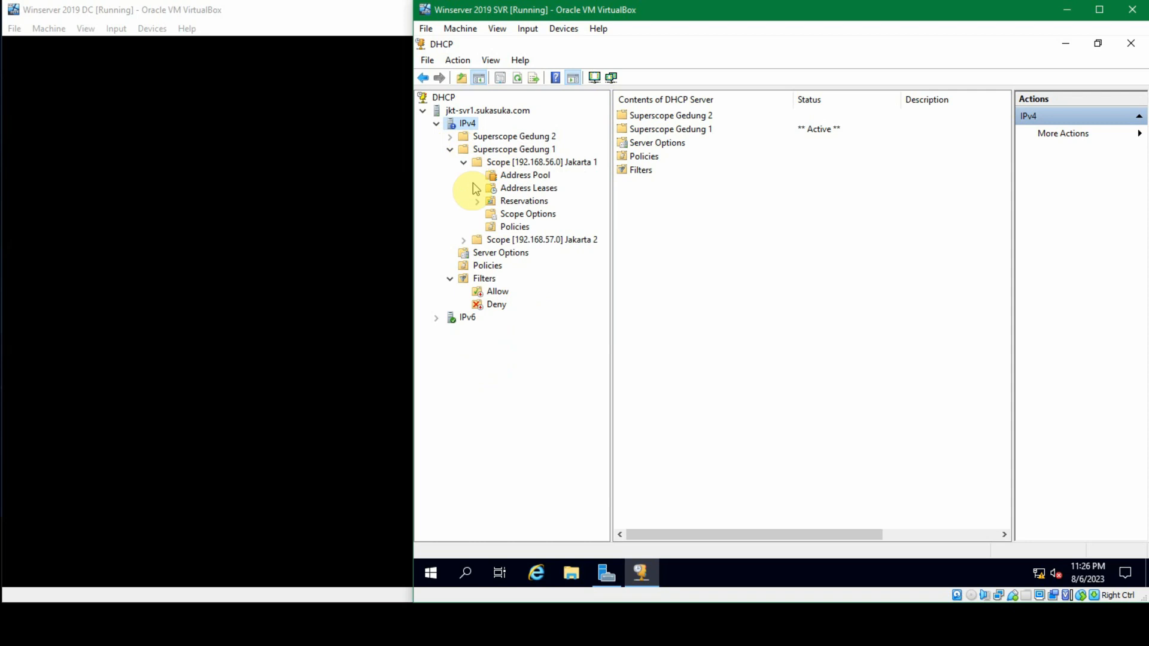
pyautogui.click(465, 239)
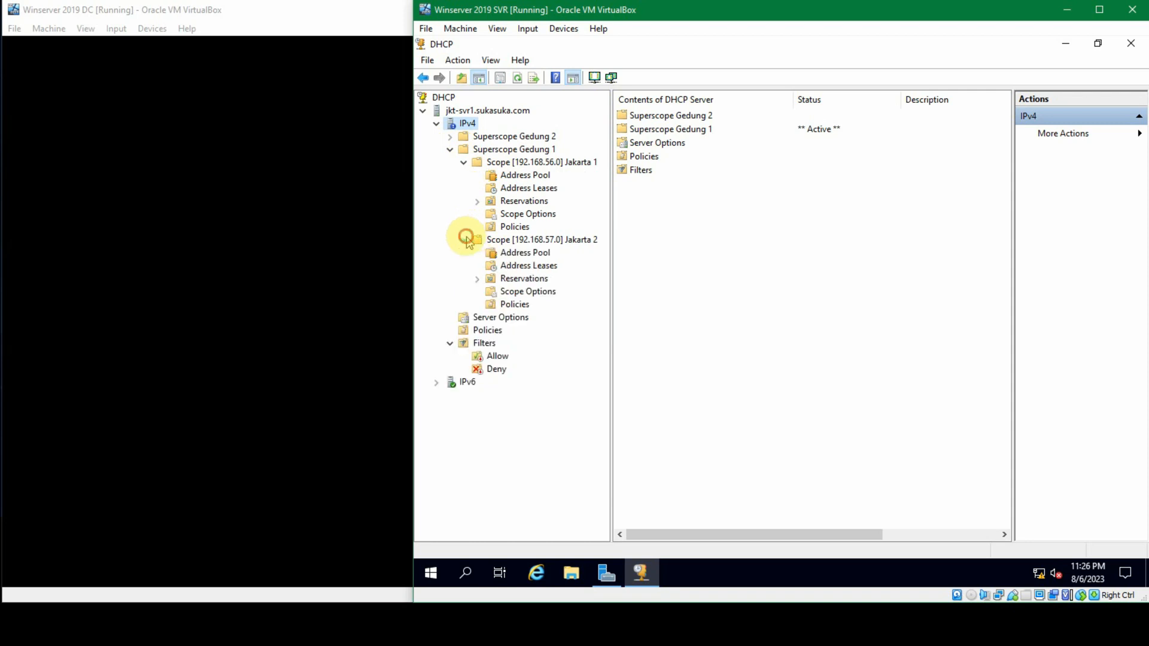
pyautogui.click(450, 137)
pyautogui.click(463, 162)
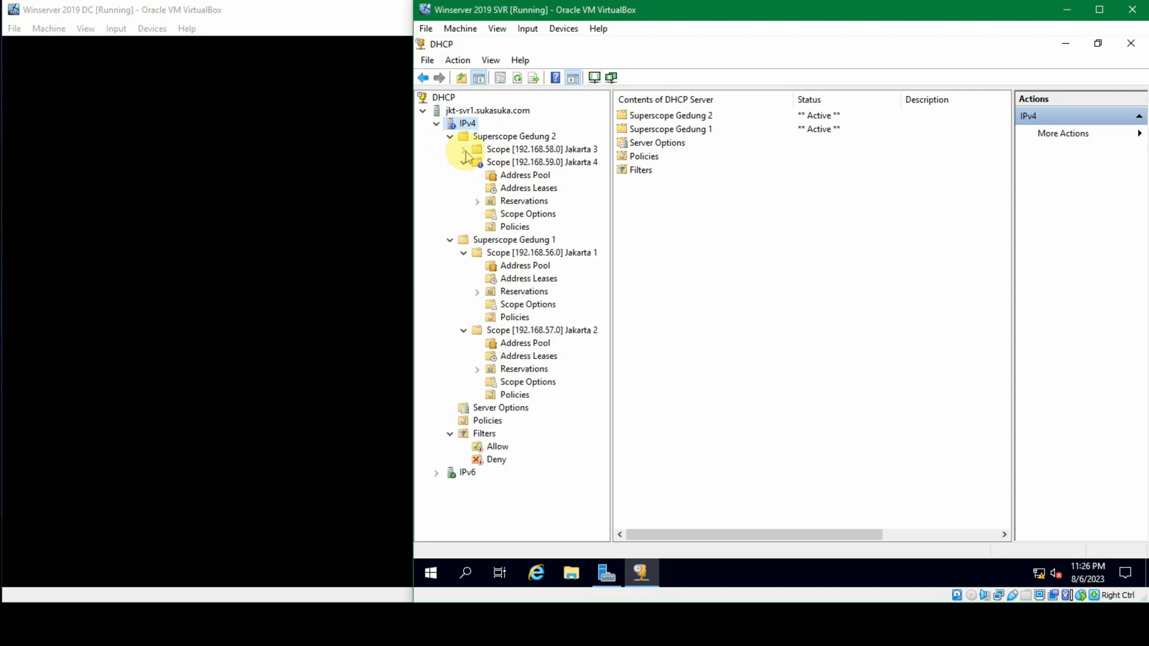
pyautogui.click(465, 149)
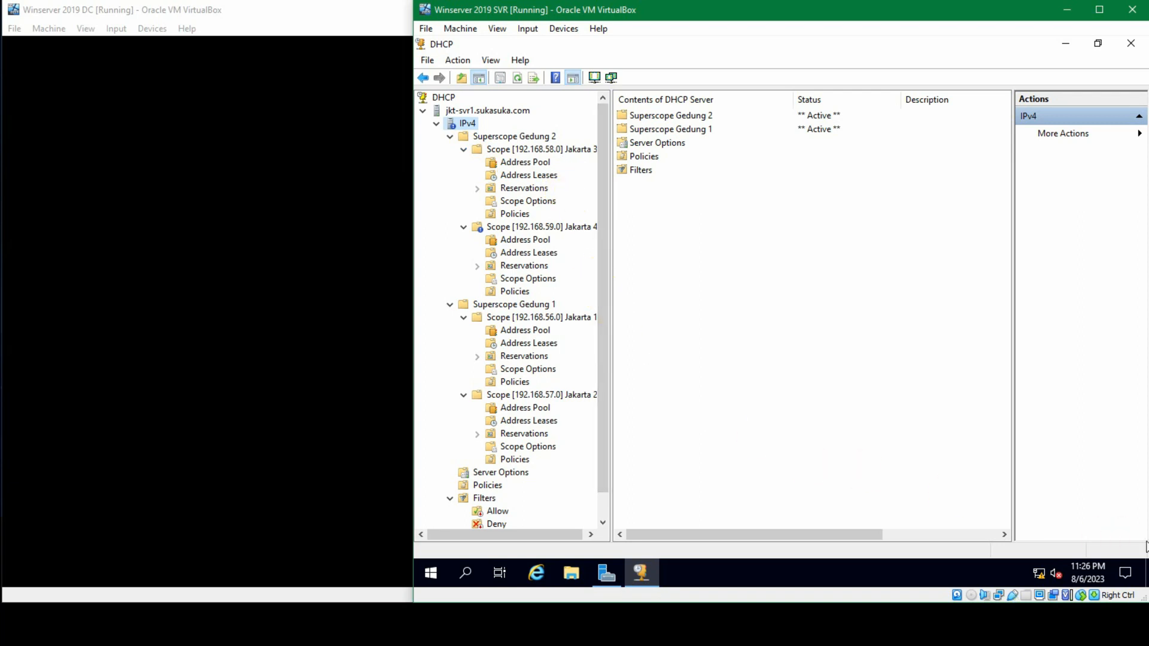
pyautogui.scroll(-1, 522, 320)
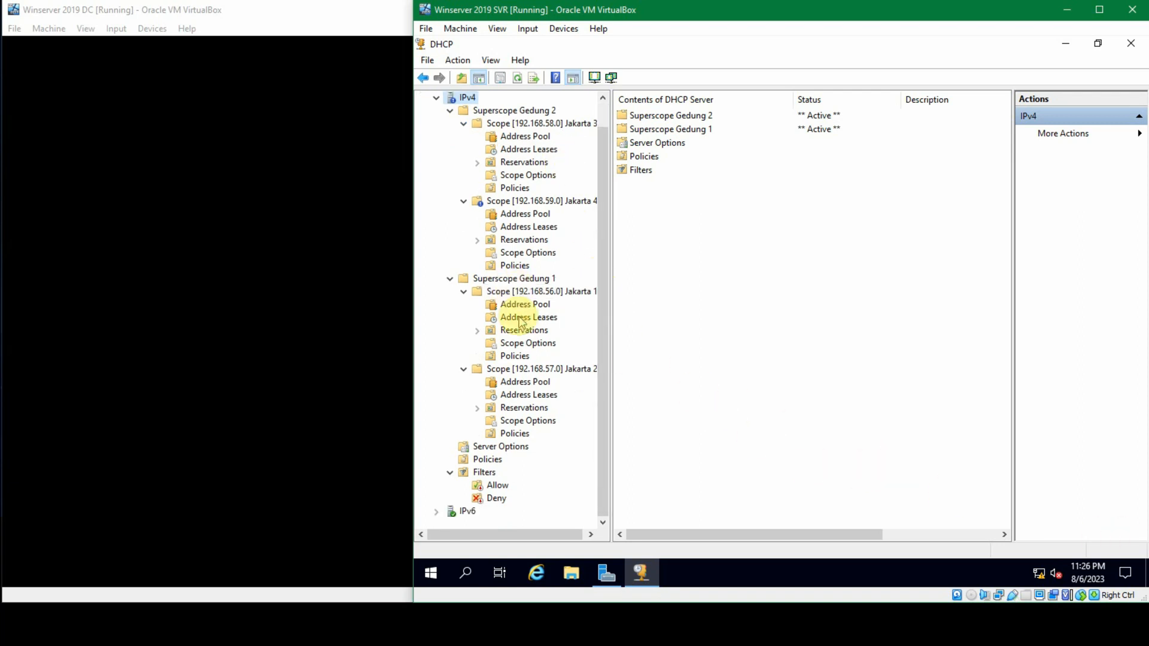
pyautogui.moveTo(611, 290); pyautogui.dragTo(635, 293)
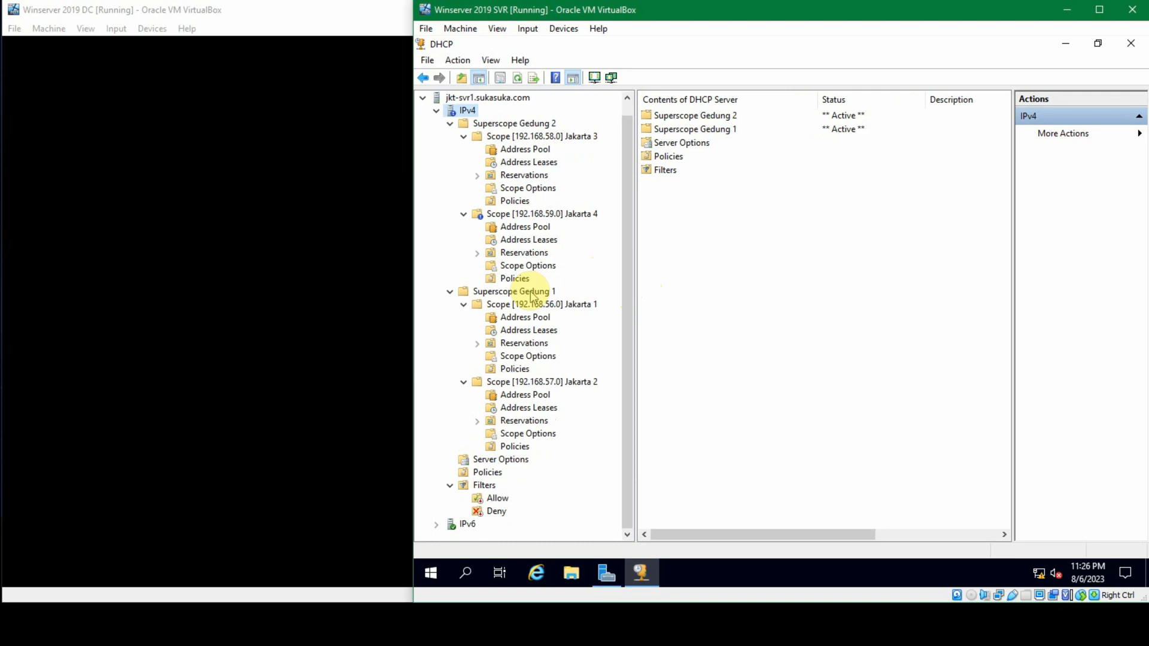
pyautogui.moveTo(1088, 573)
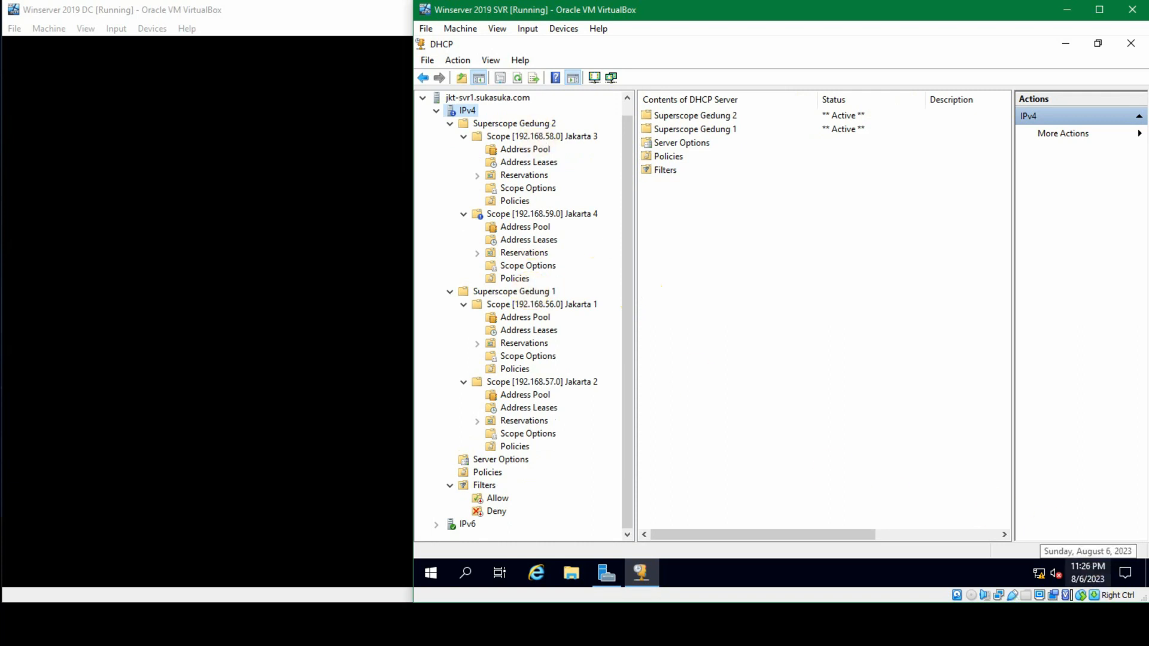
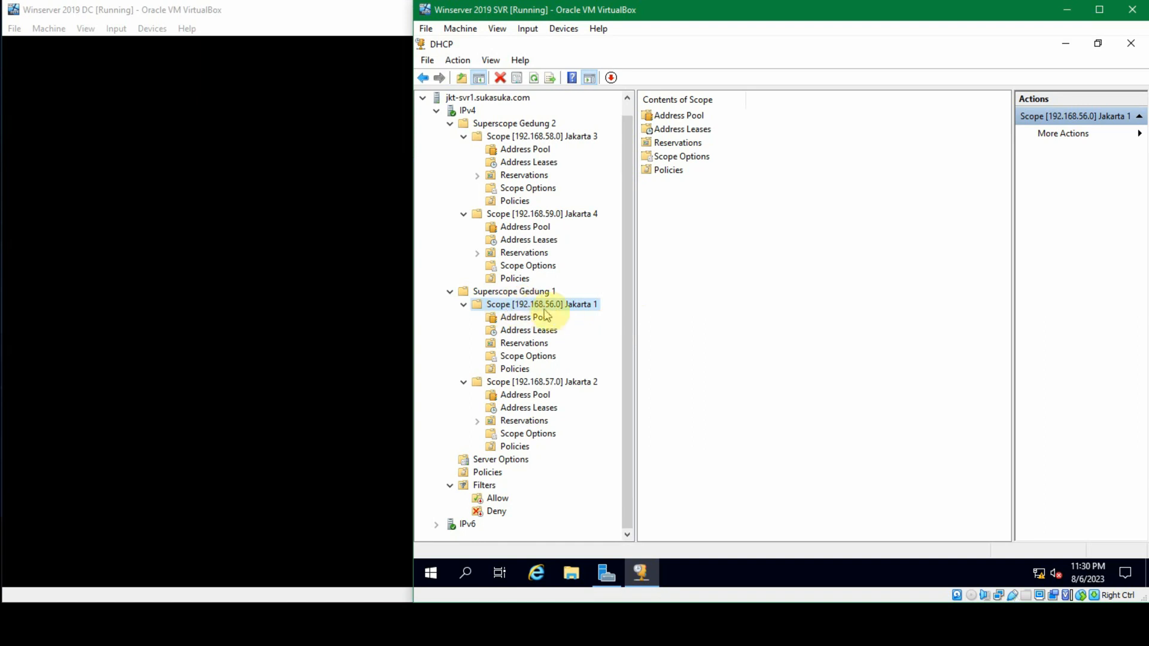
# Step: Review the general, DNS and advanced properties of the Jakarta 1 scope and close them without changes
pyautogui.rightClick(569, 307)
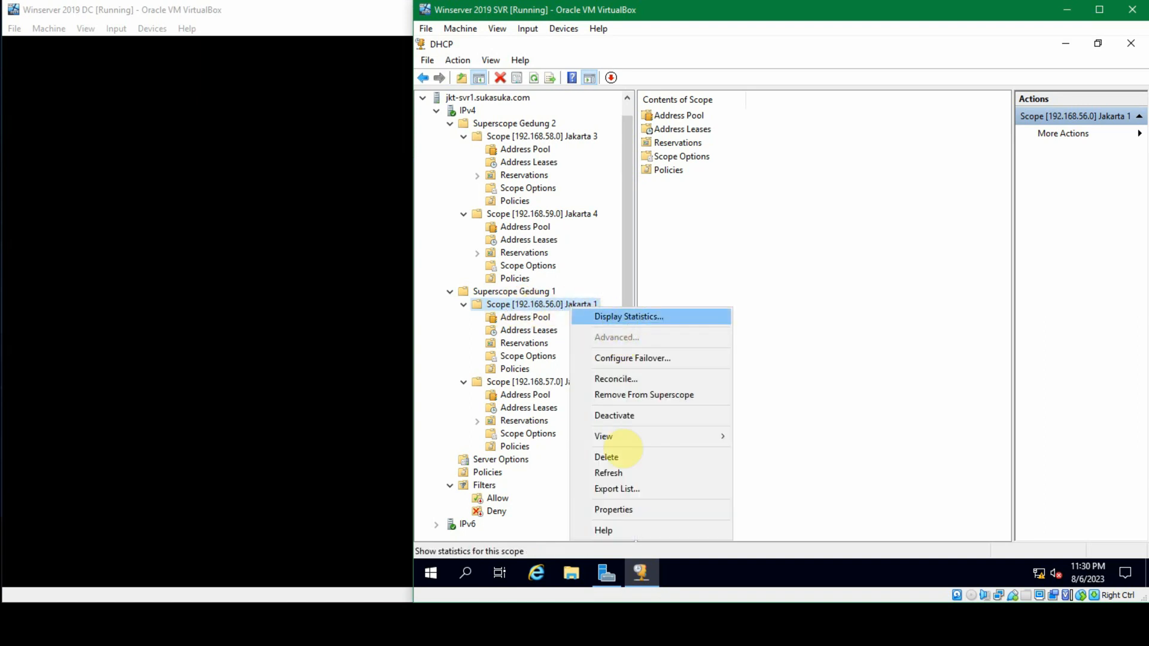
pyautogui.click(628, 508)
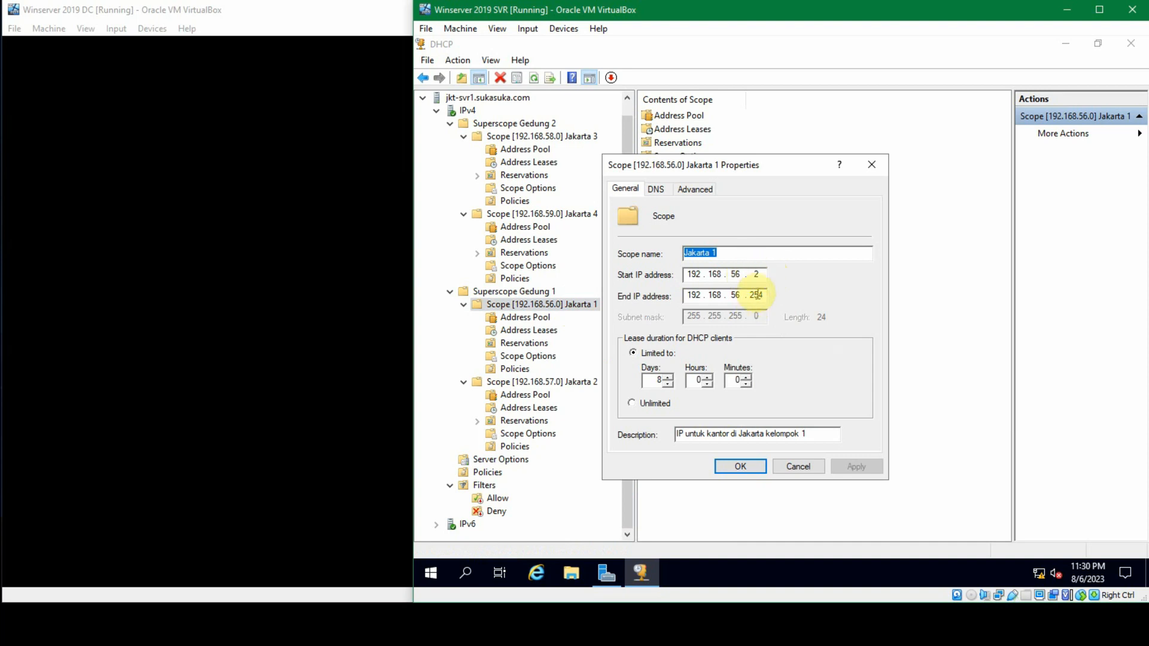
pyautogui.click(654, 191)
pyautogui.click(626, 190)
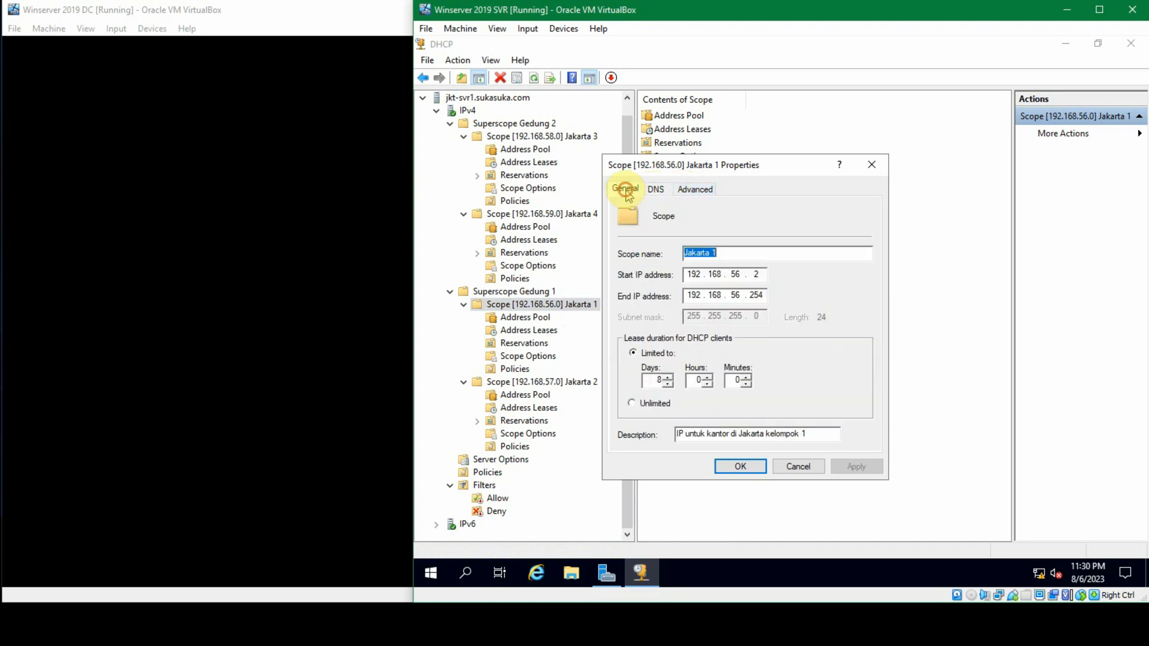
pyautogui.click(682, 190)
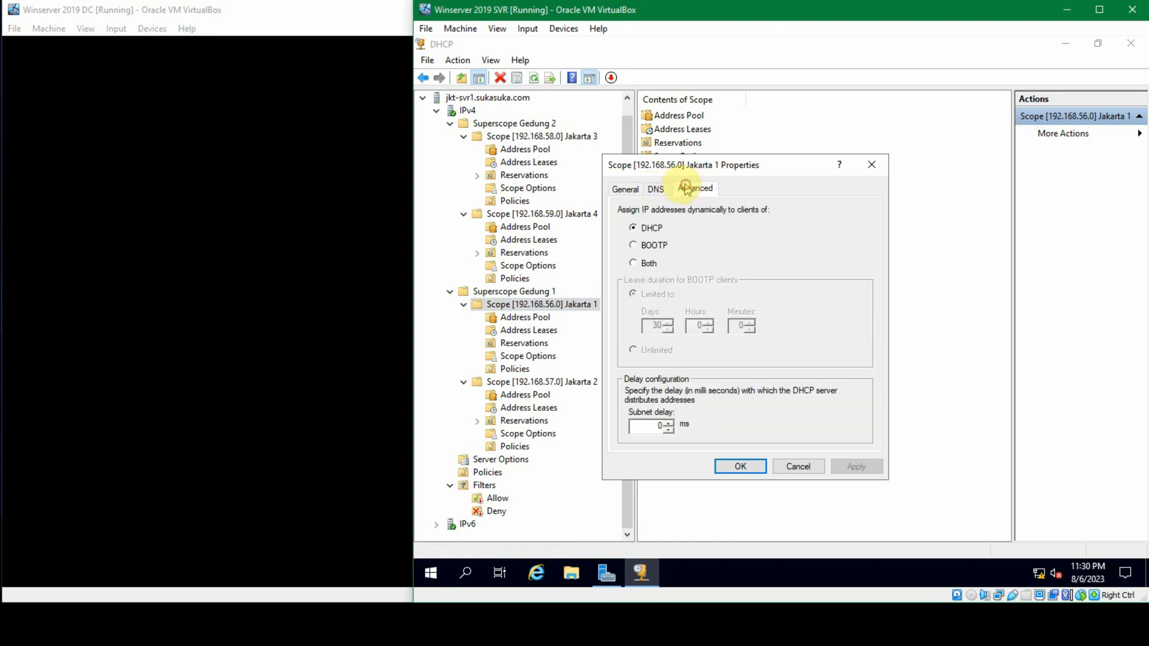
pyautogui.click(629, 190)
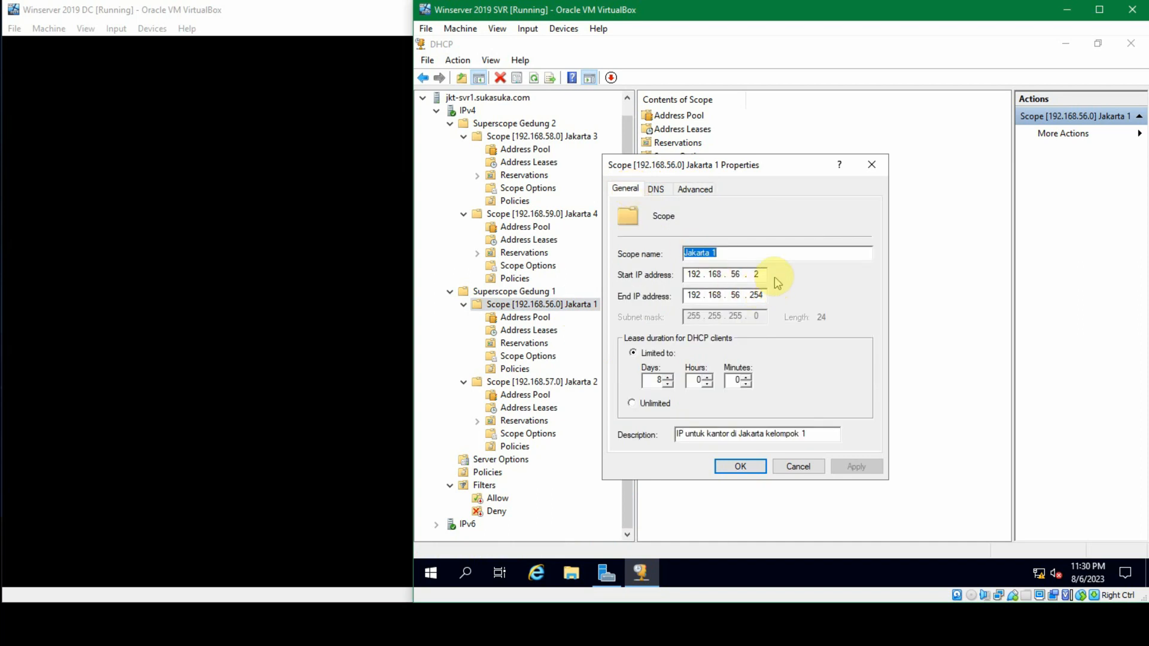
pyautogui.click(799, 467)
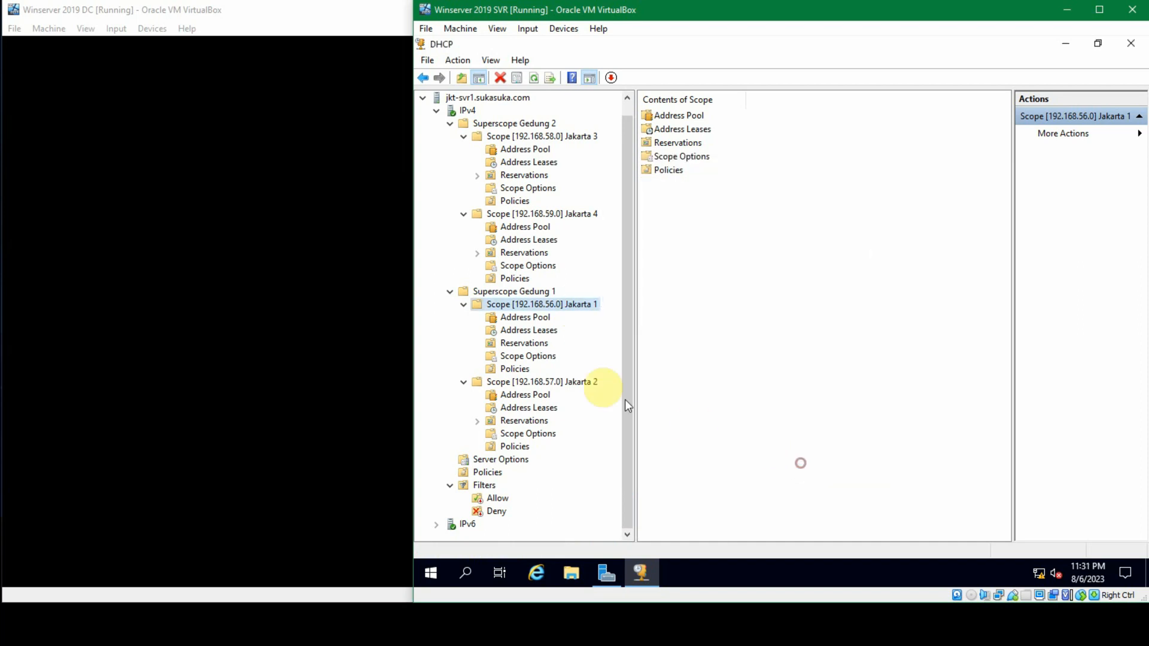
# Step: Examine the Jakarta 1 scope options, reservations and address pool, including its distribution range and excluded addresses
pyautogui.click(549, 359)
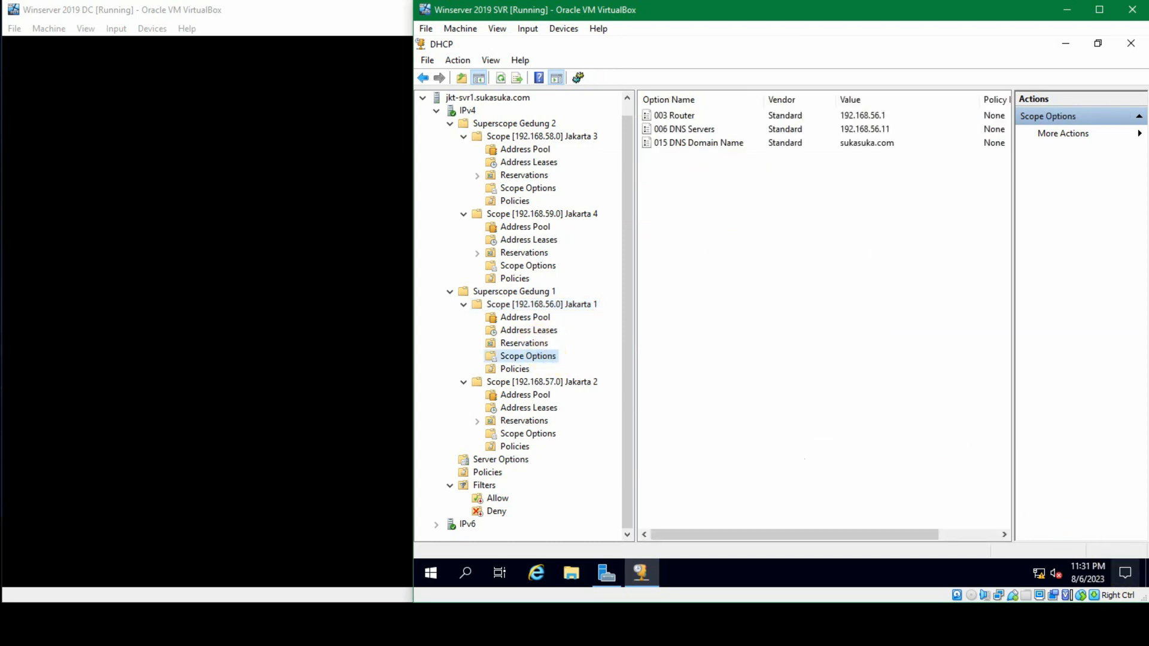
pyautogui.click(515, 319)
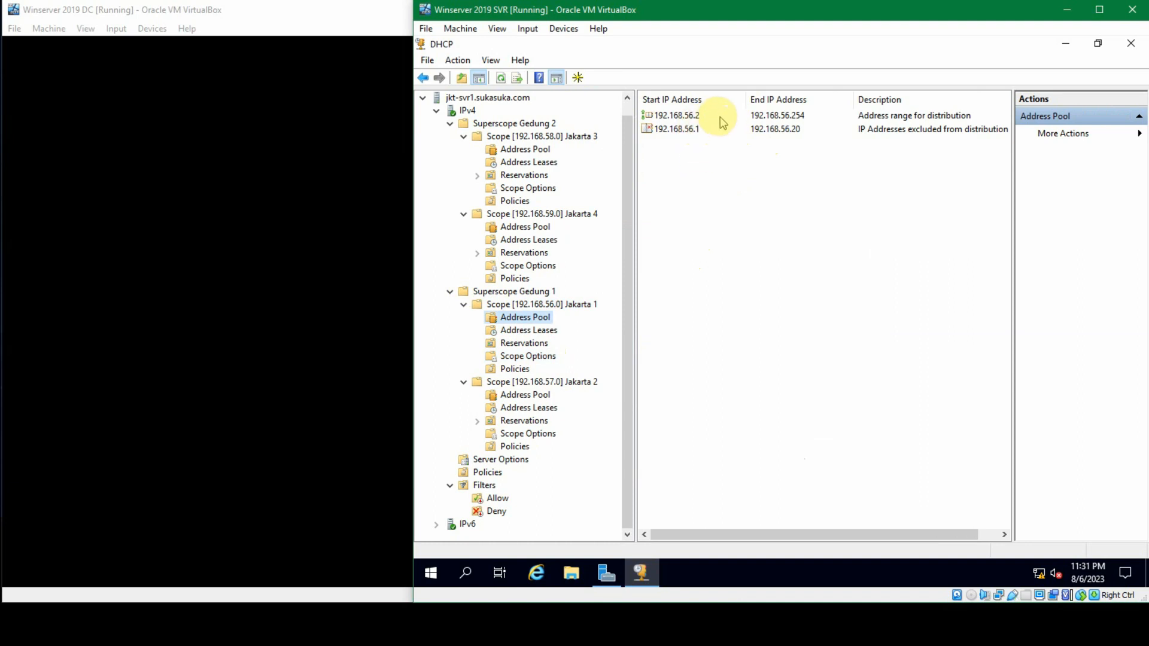
pyautogui.click(688, 129)
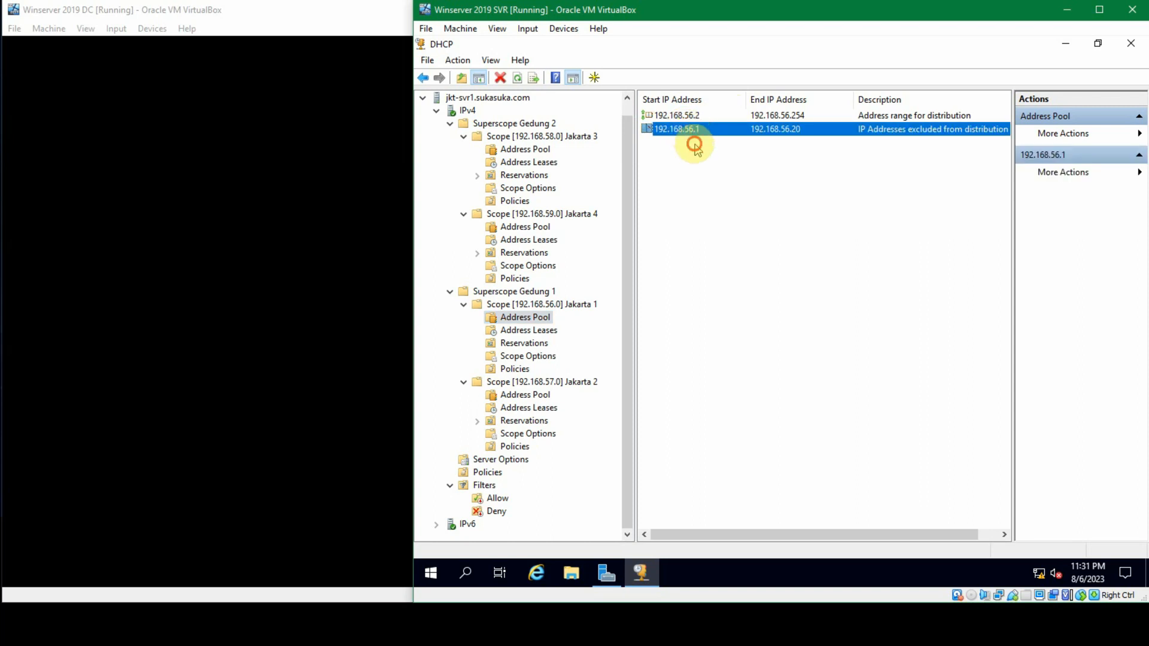
pyautogui.click(696, 146)
pyautogui.click(691, 131)
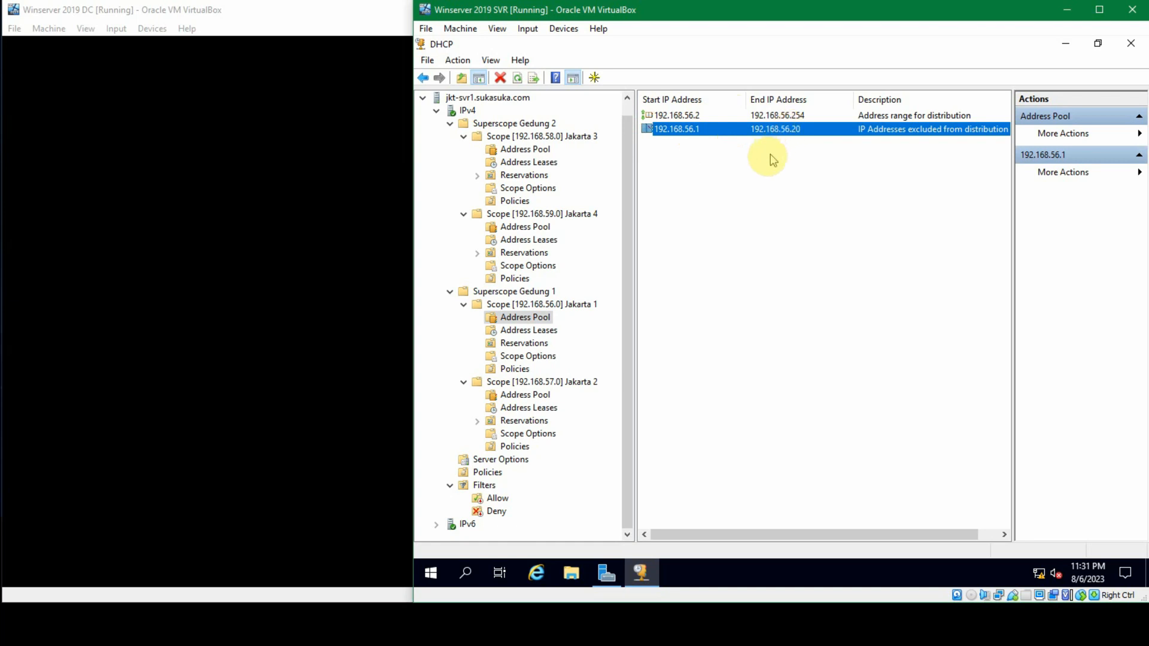
pyautogui.click(691, 261)
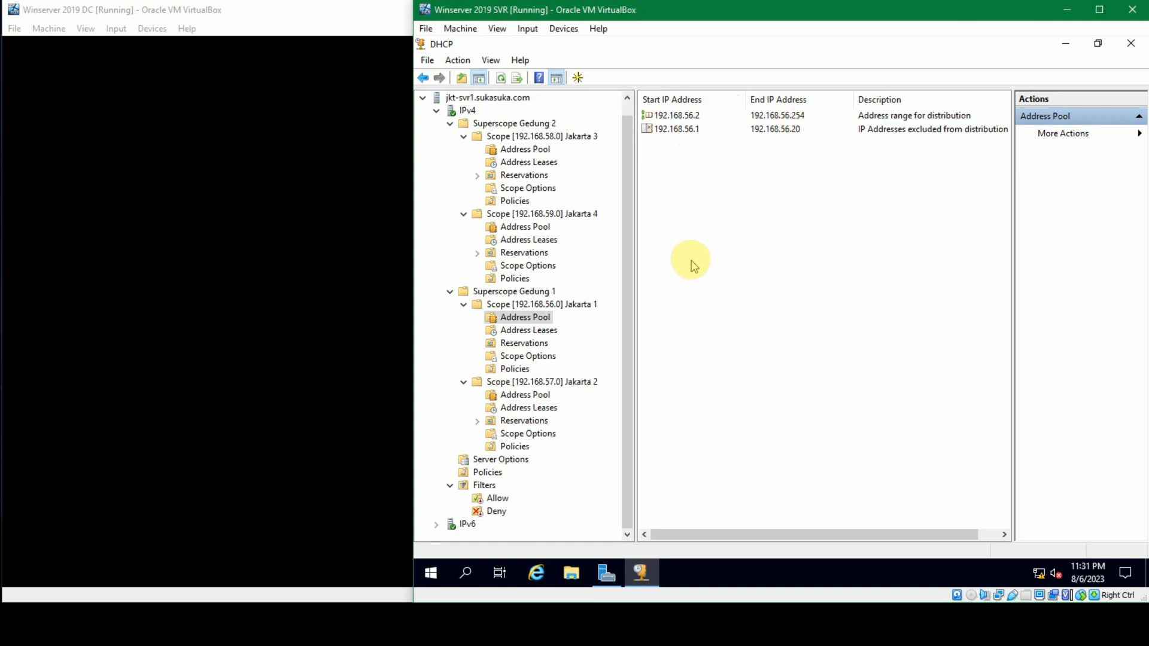
pyautogui.click(544, 346)
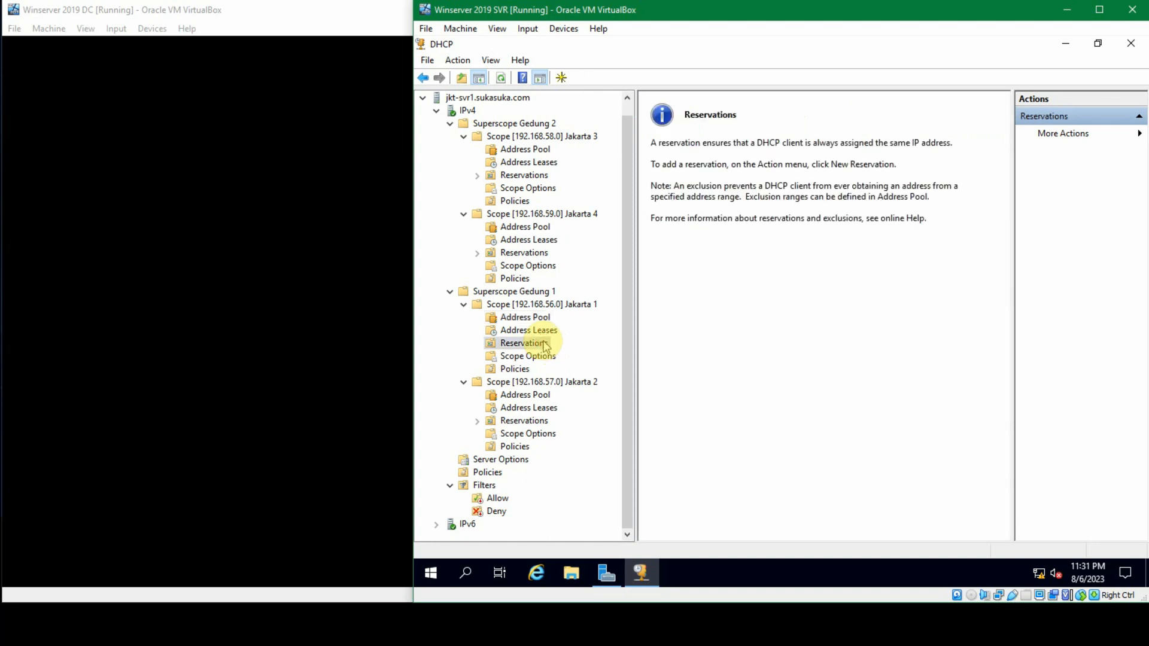
pyautogui.click(531, 318)
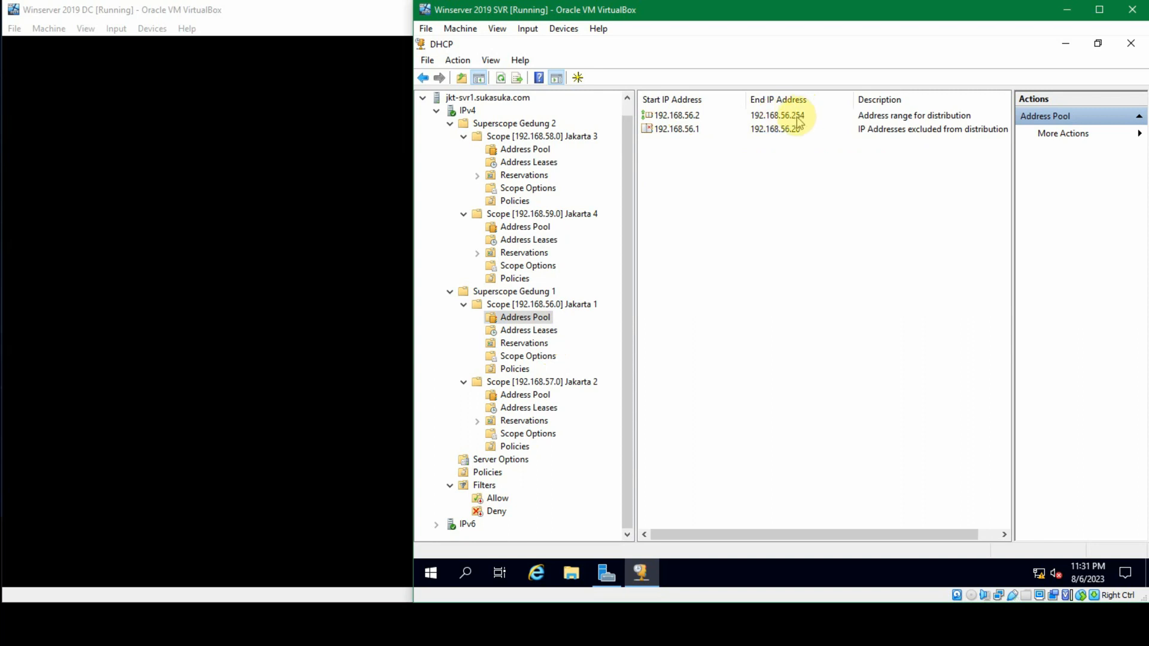
pyautogui.click(776, 133)
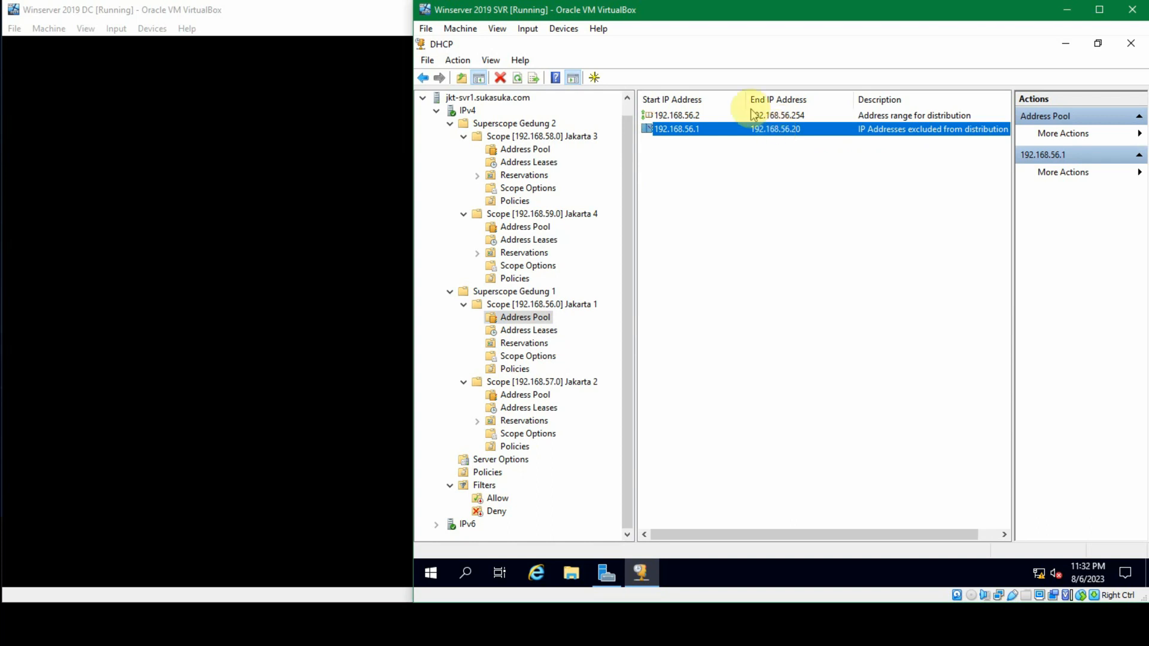
pyautogui.click(753, 115)
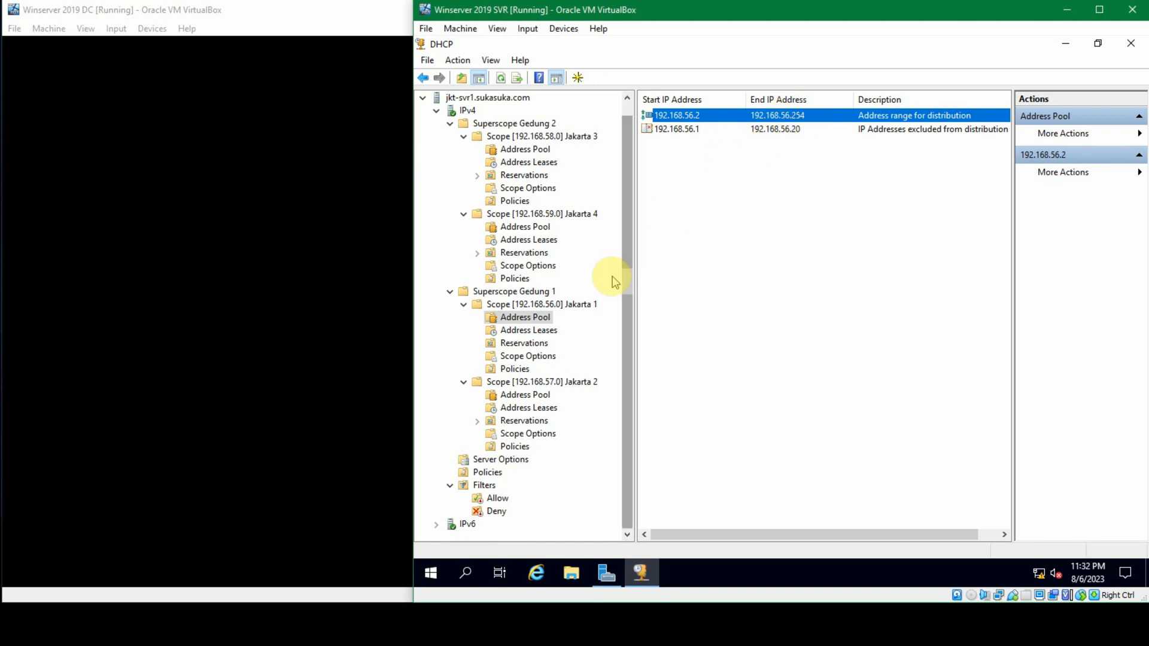
# Step: Start a new reservation in the Jakarta 1 scope, named Printer with IP address 192.168.56.30
pyautogui.click(534, 343)
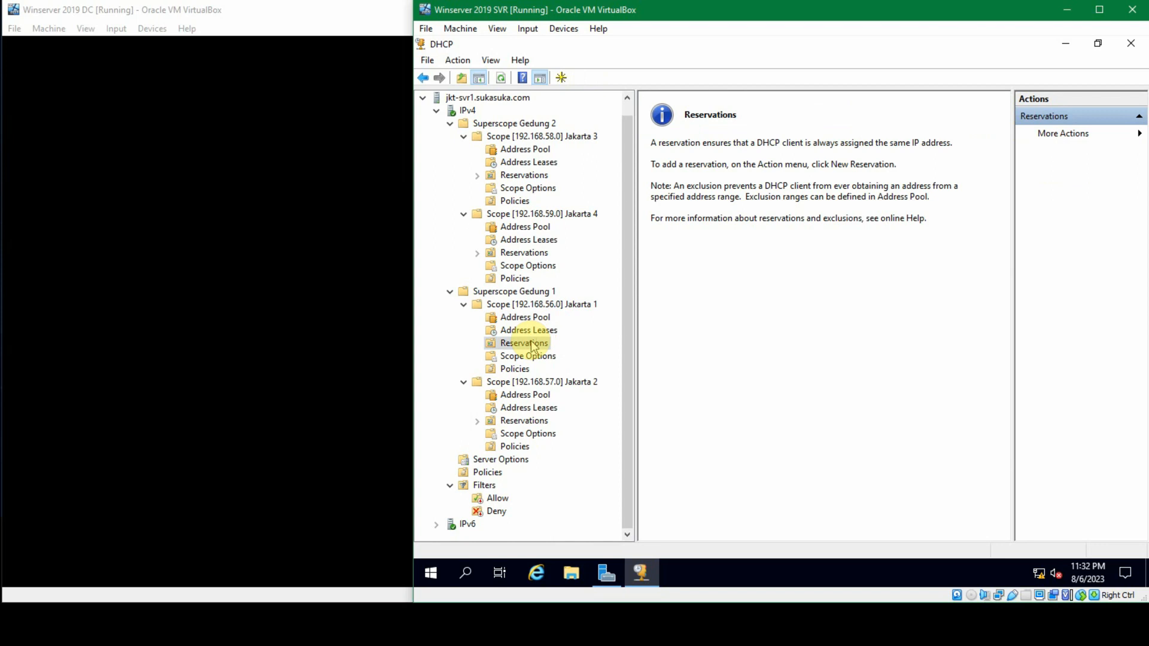
pyautogui.rightClick(525, 345)
pyautogui.click(523, 343)
pyautogui.rightClick(524, 345)
pyautogui.click(566, 339)
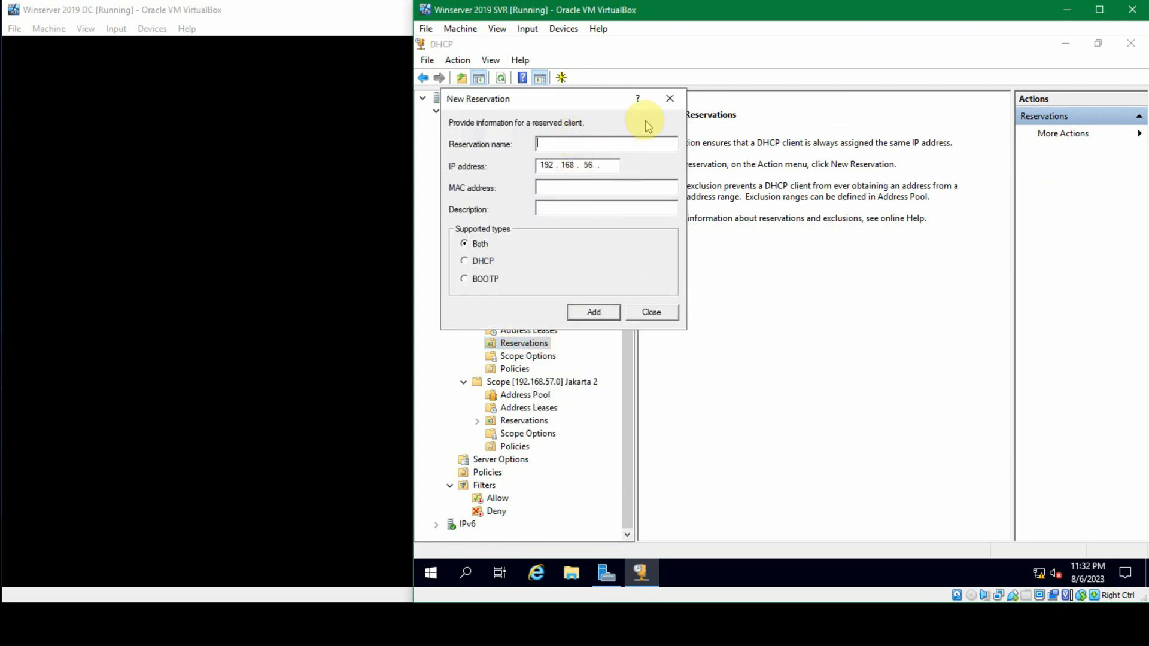
pyautogui.write('Printer')
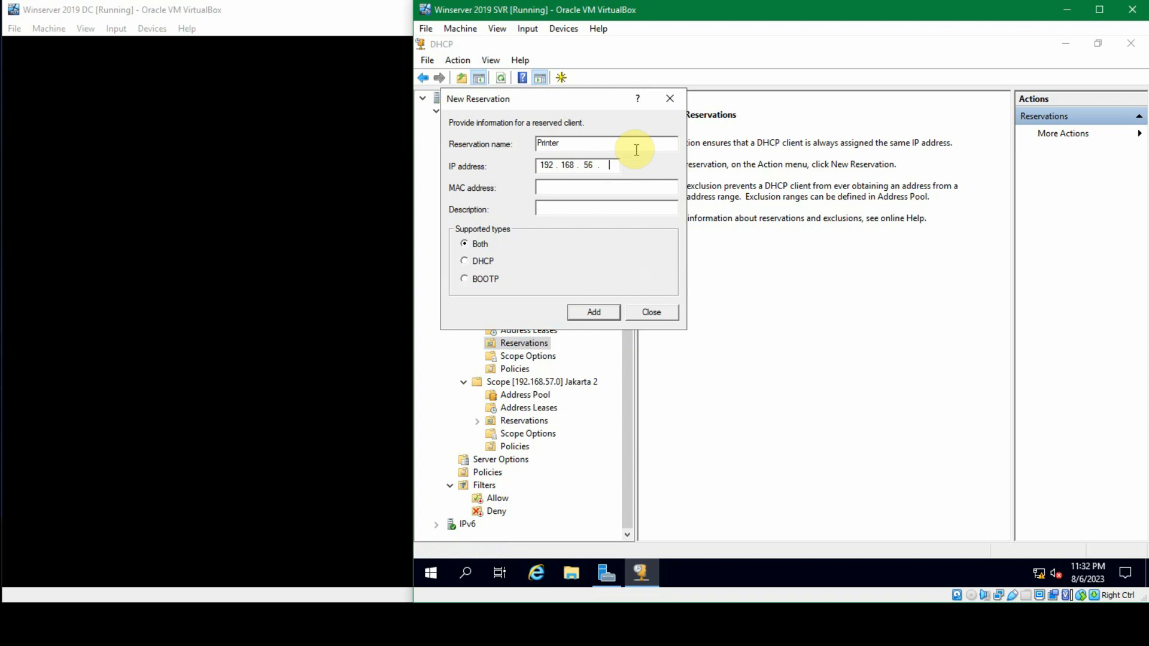
pyautogui.write('31')
pyautogui.press('BackSpace')
pyautogui.write('0')
pyautogui.click(595, 182)
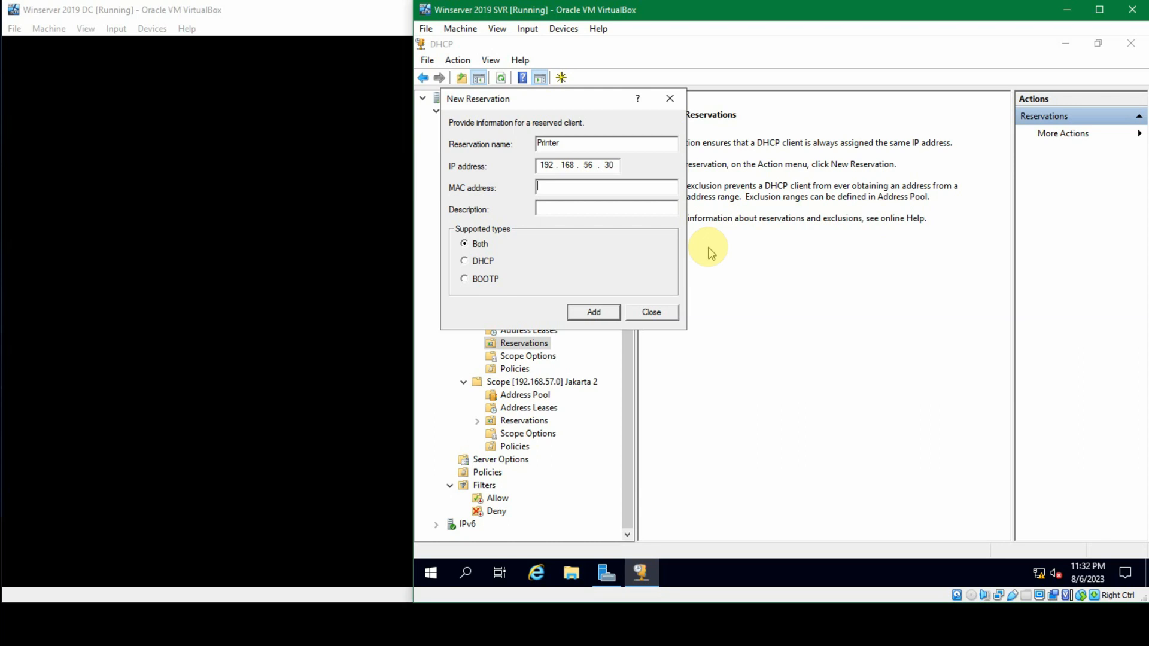
# Step: Run ipconfig /all in a Command Prompt to look up the Ethernet adapter's physical address, and close it
pyautogui.press('super+r')
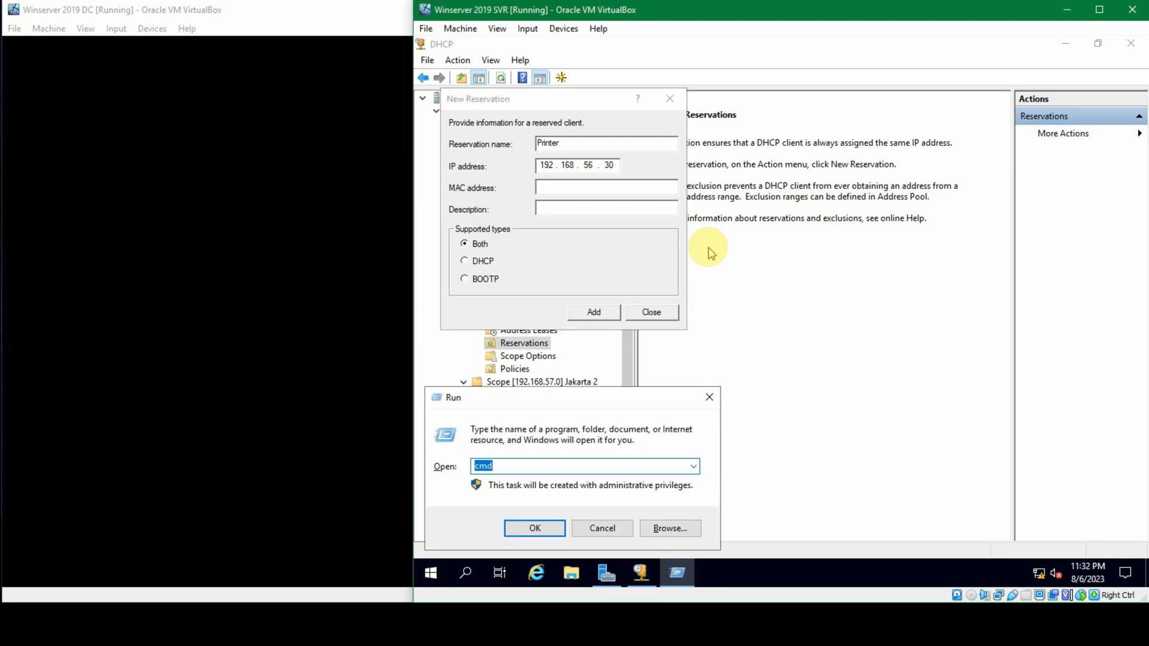
pyautogui.press('Return')
pyautogui.write('ipconfig /al')
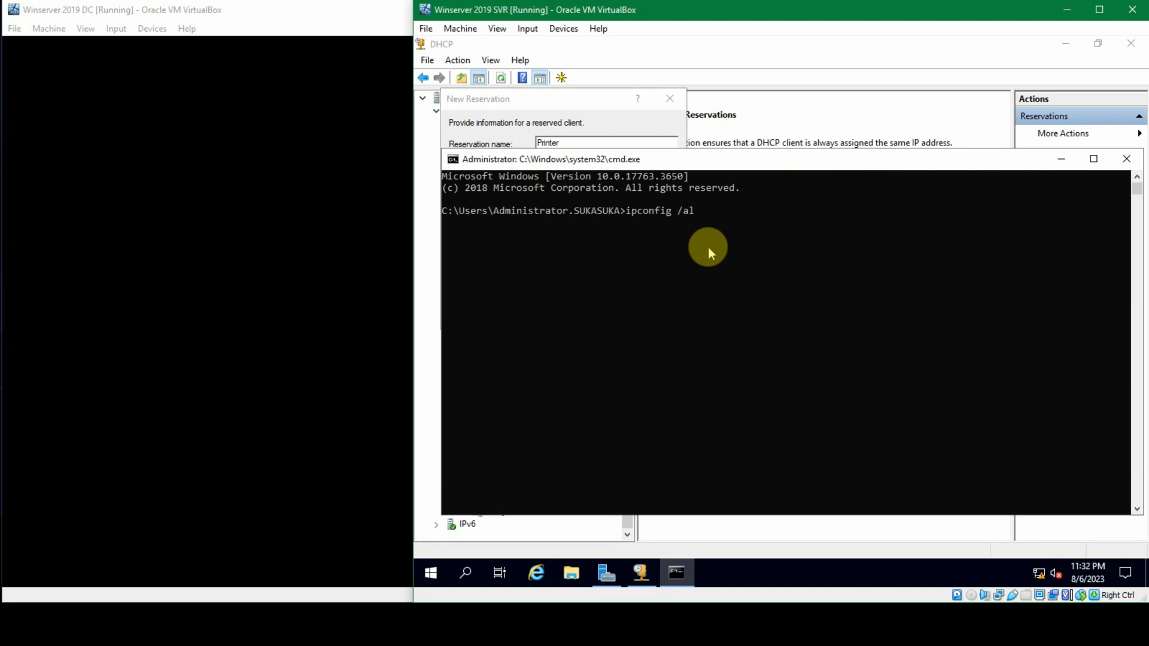
pyautogui.write('l')
pyautogui.press('Return')
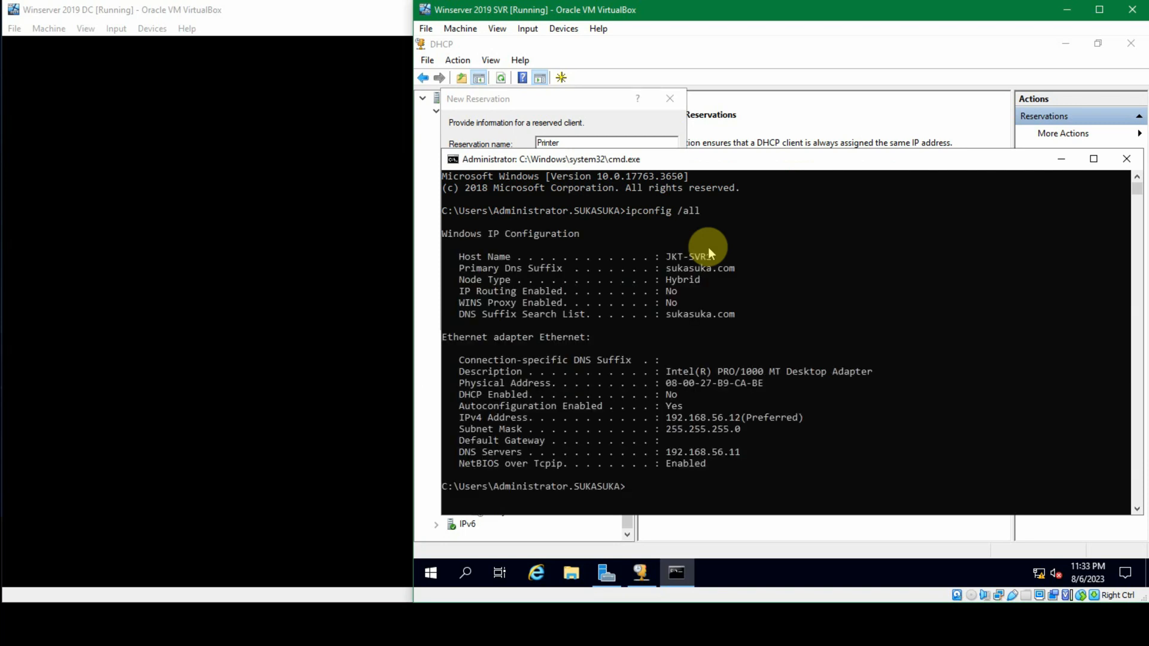
pyautogui.click(665, 382)
pyautogui.moveTo(666, 382); pyautogui.dragTo(763, 384)
pyautogui.click(669, 384)
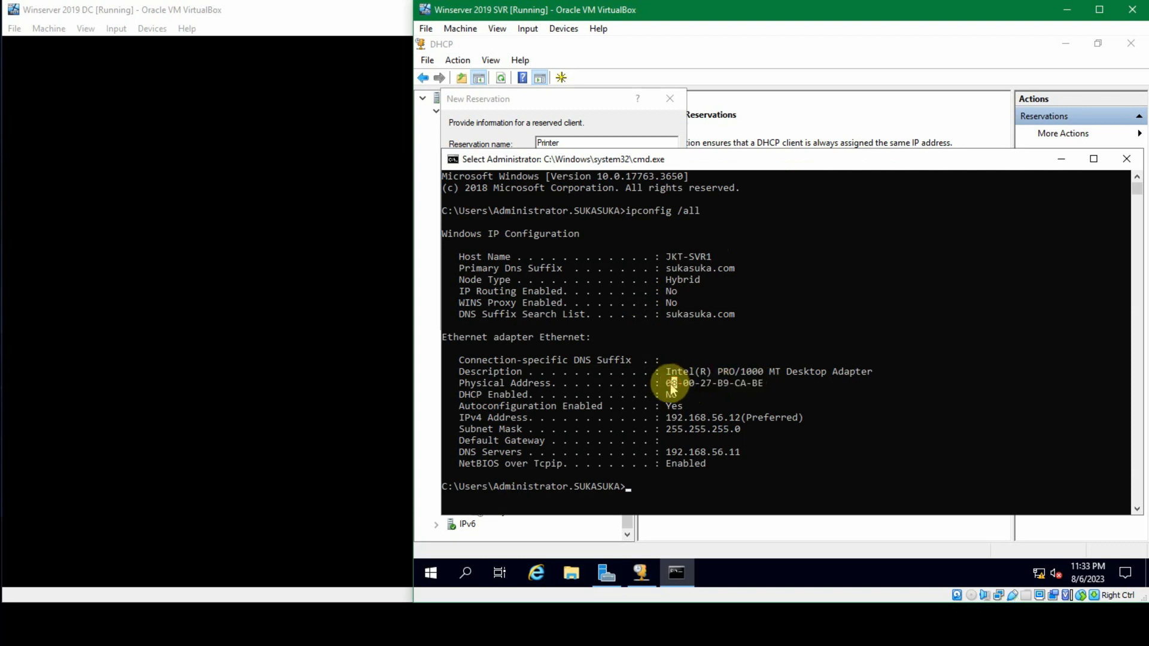
pyautogui.moveTo(667, 384); pyautogui.dragTo(744, 390)
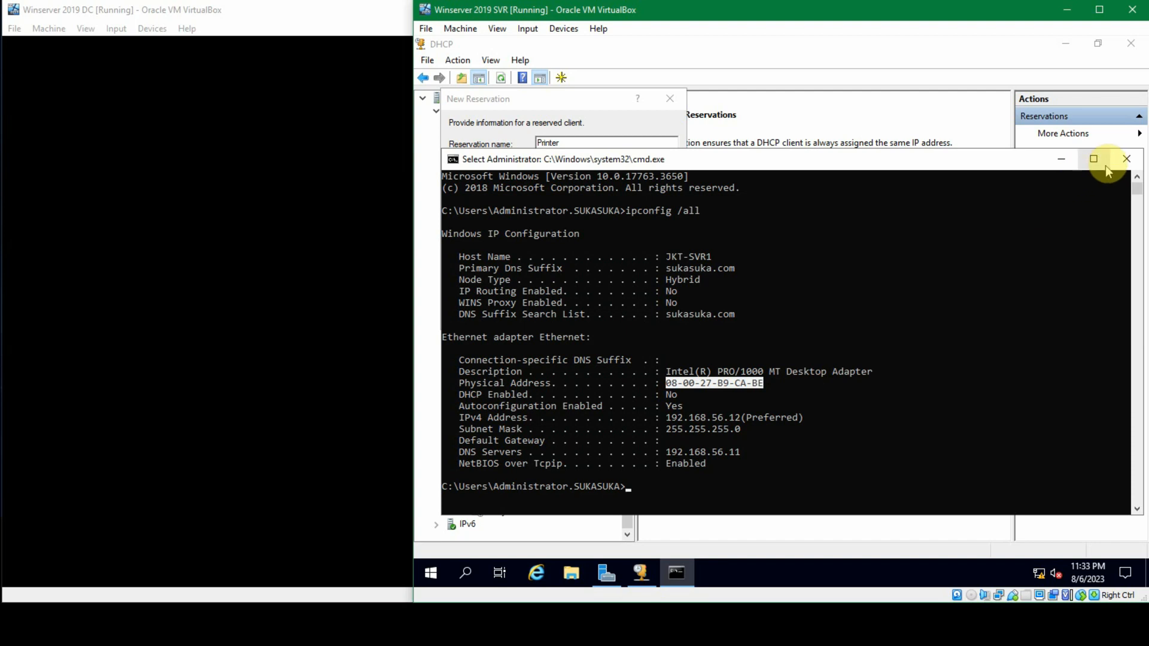
pyautogui.click(1126, 161)
# Step: Set the Printer reservation's MAC address to 1200AF2390AA
pyautogui.click(628, 187)
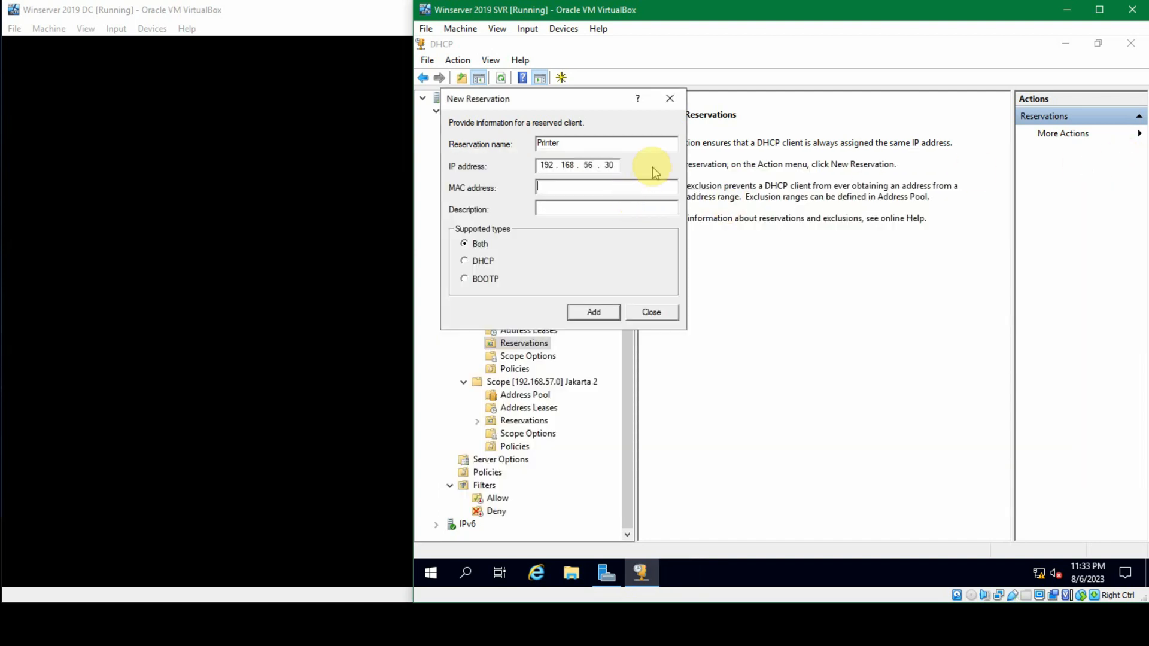
pyautogui.write('1200AF2390')
pyautogui.press('Left')
pyautogui.write('AA')
# Step: Describe the reservation as Printer LaserJet, add it to the Jakarta 1 scope and close the reservation dialog
pyautogui.click(601, 211)
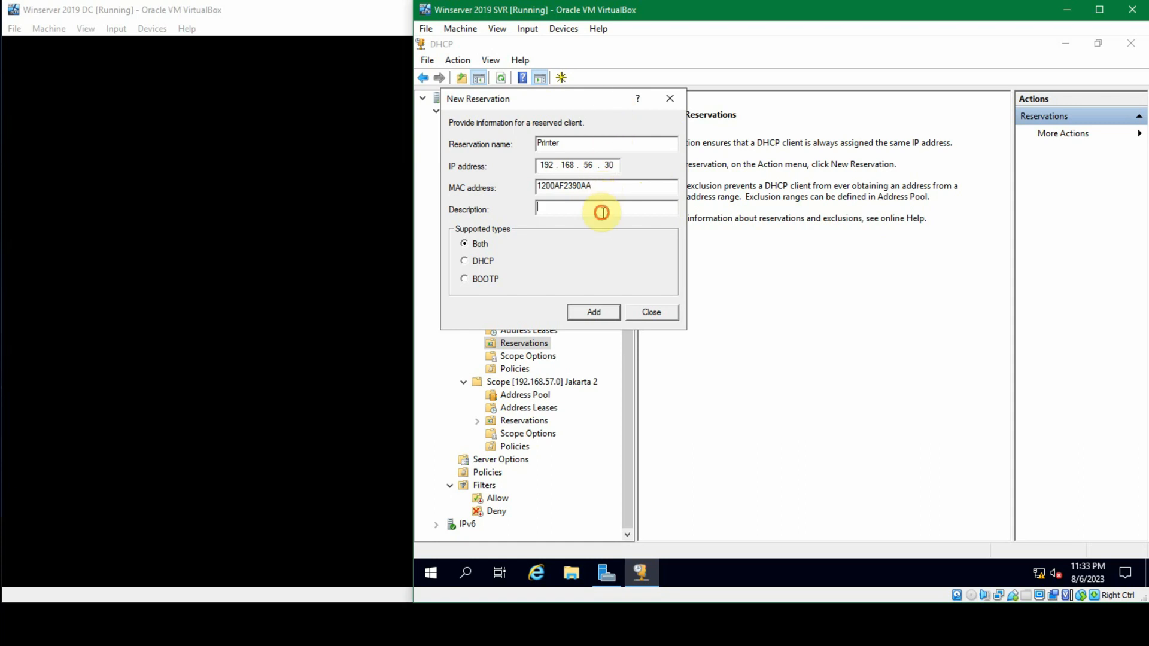
pyautogui.write('Printer LaserJet')
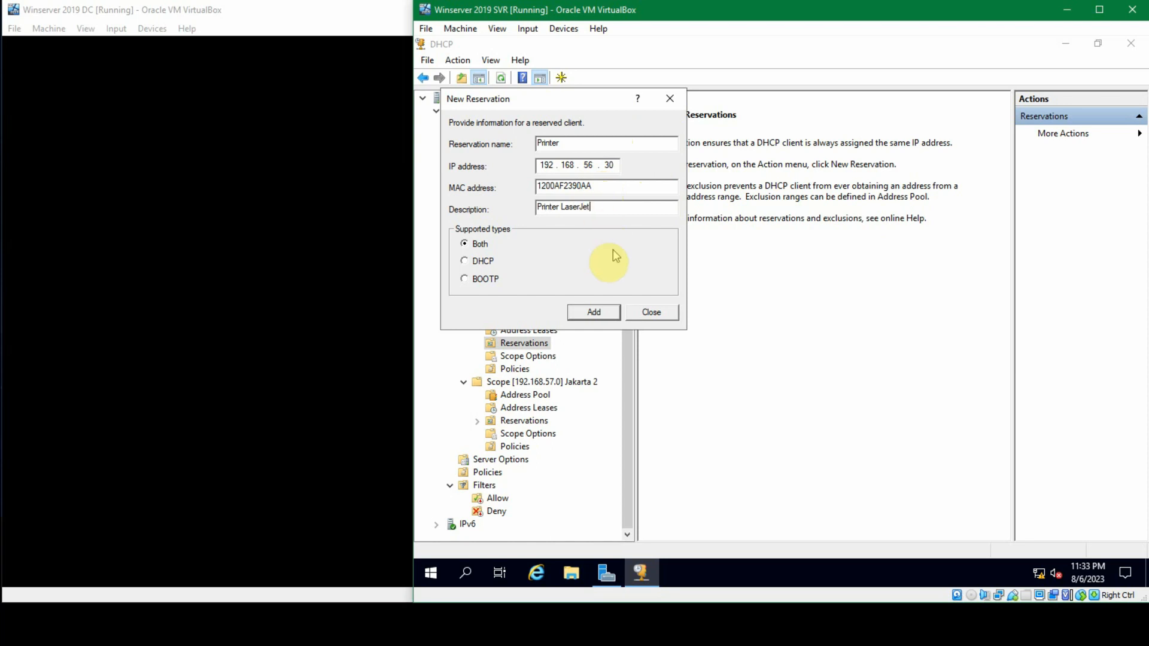
pyautogui.click(600, 311)
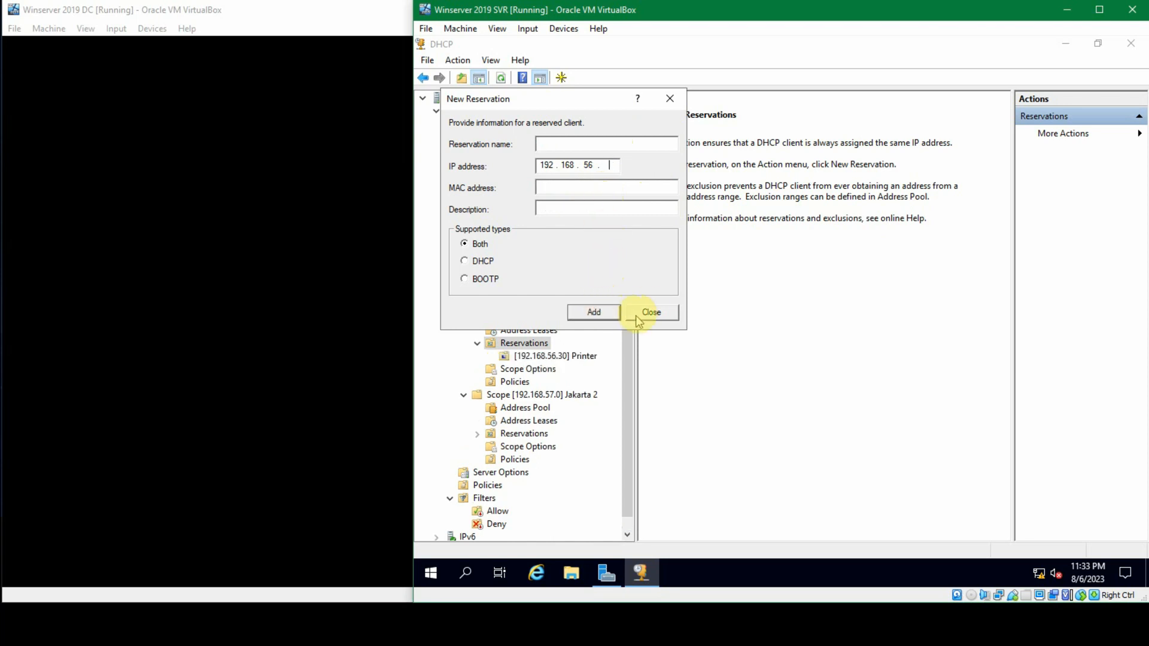
pyautogui.click(654, 312)
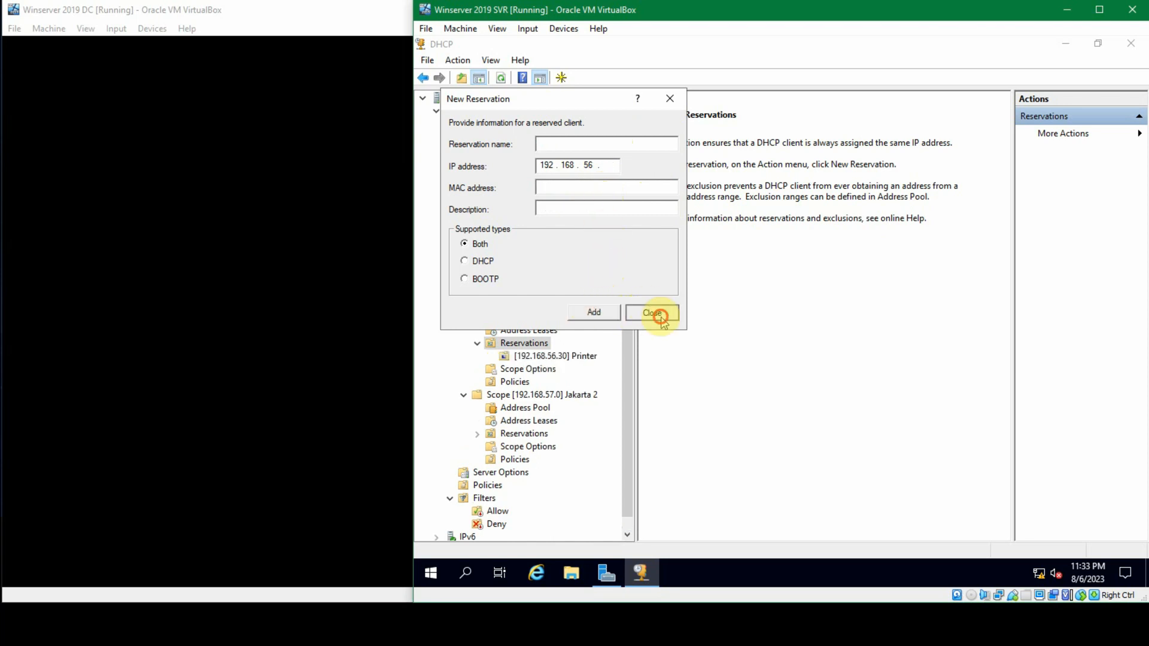
# Step: Examine the options of the Printer reservation in Jakarta 1 and collapse the scope's reservations
pyautogui.click(563, 357)
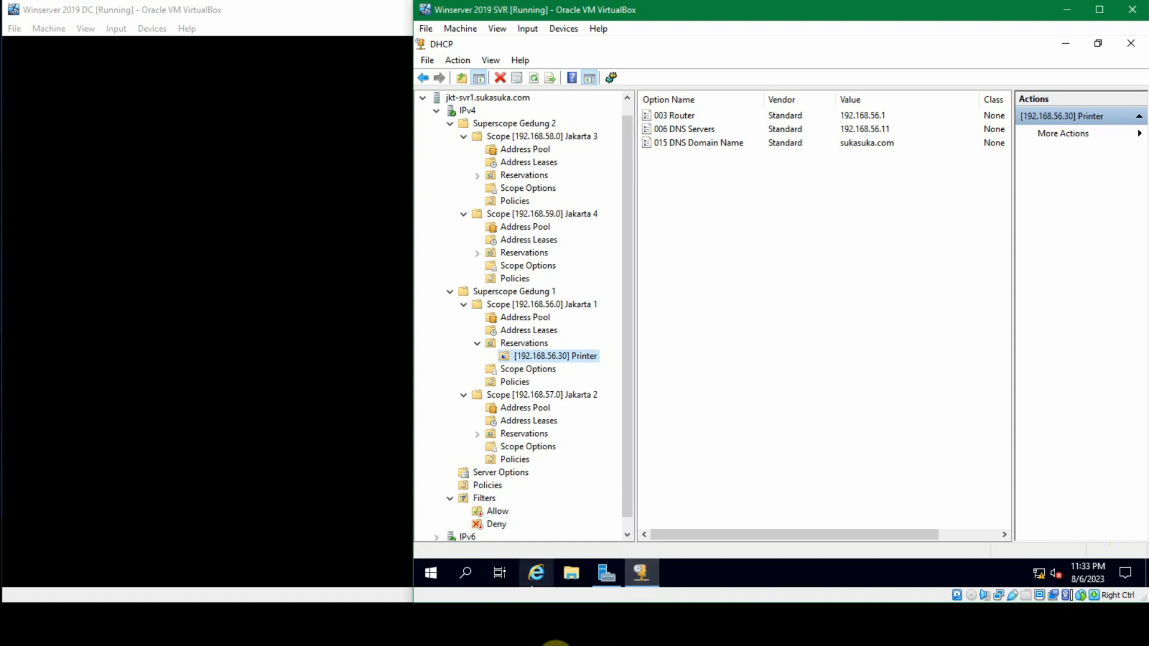
pyautogui.click(543, 645)
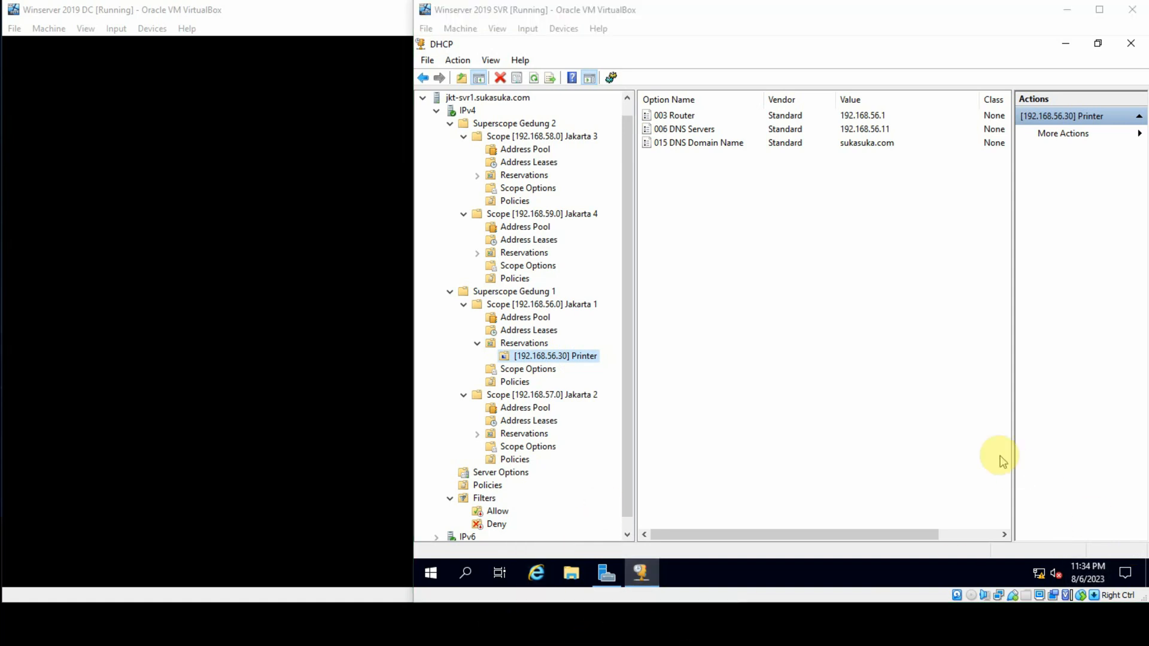
pyautogui.click(921, 434)
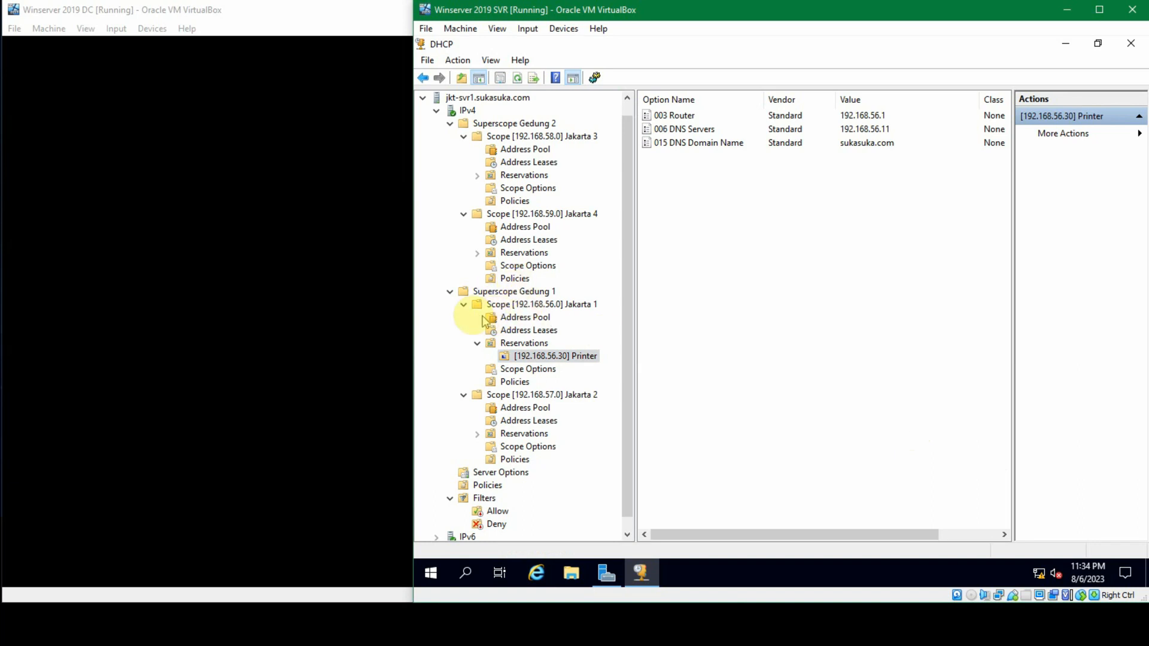
pyautogui.click(478, 342)
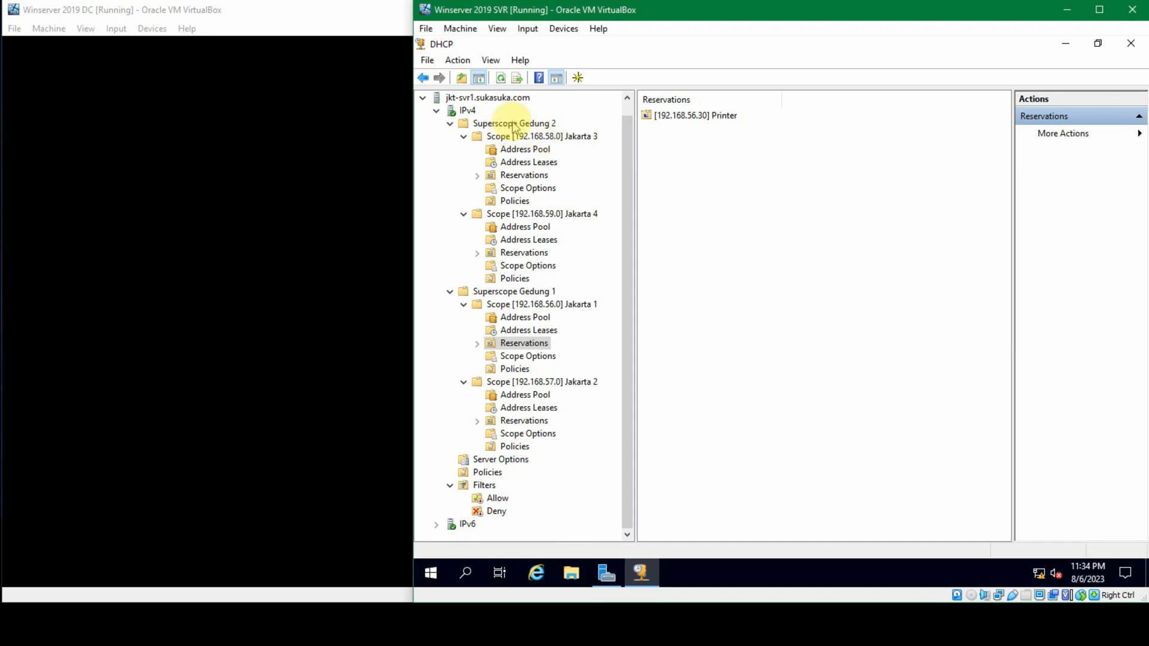
# Step: Delete superscope Gedung 2 while keeping its child scopes, and expand the Jakarta 4 and Jakarta 3 scopes
pyautogui.rightClick(513, 126)
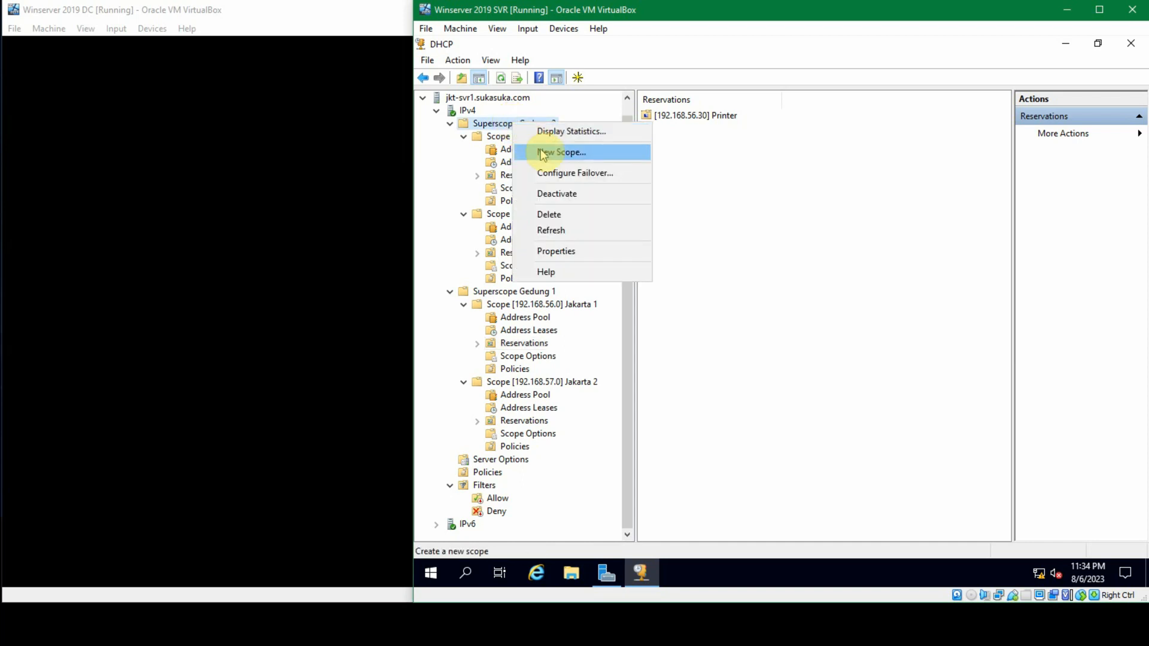
pyautogui.click(584, 214)
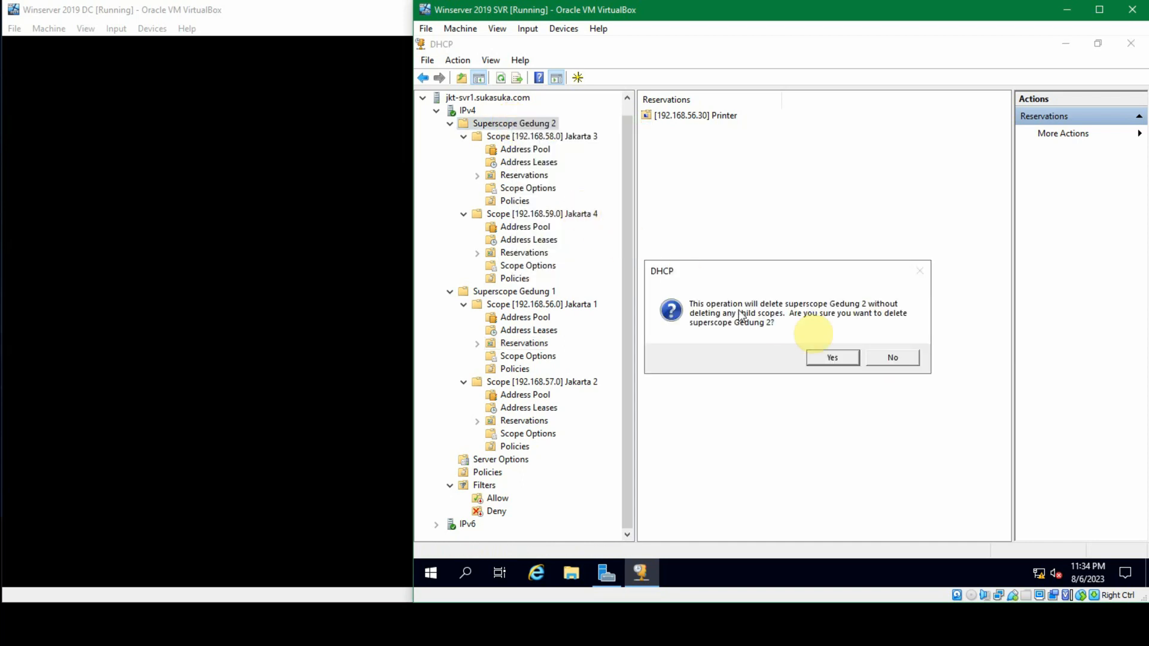
pyautogui.click(833, 358)
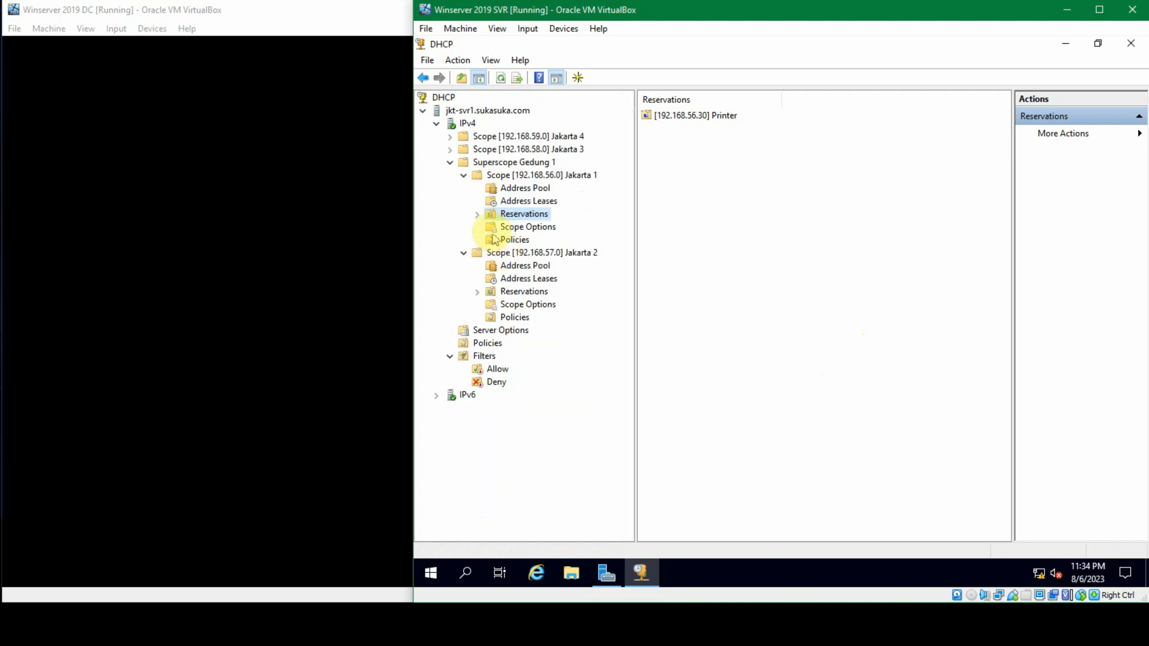
pyautogui.click(450, 137)
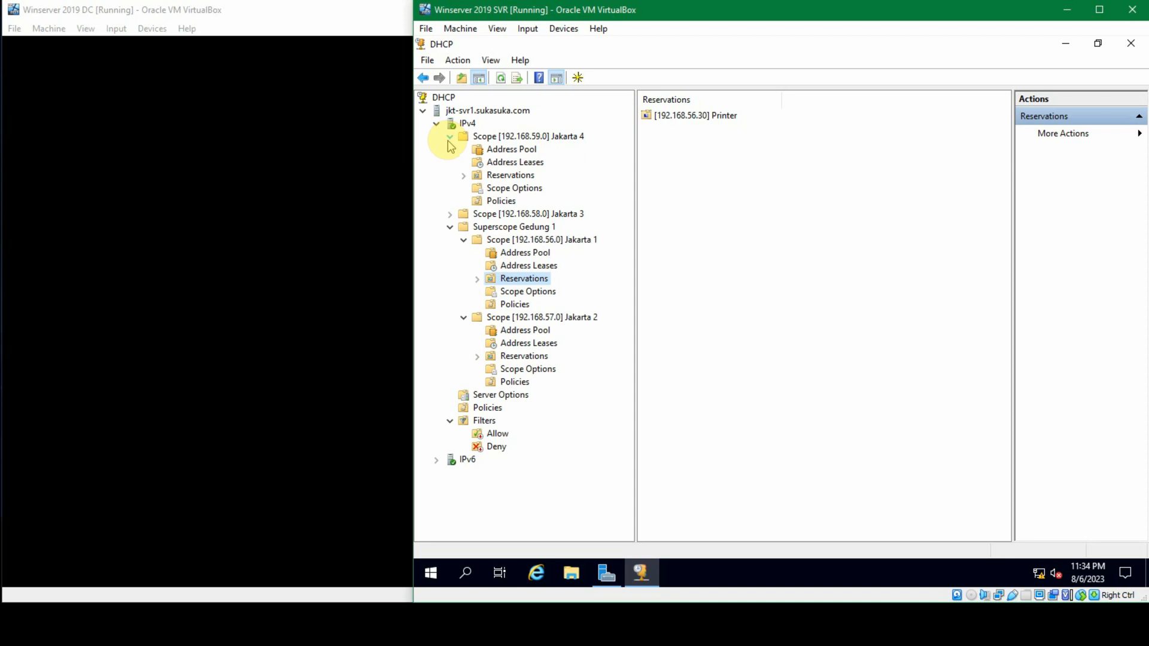
pyautogui.click(450, 214)
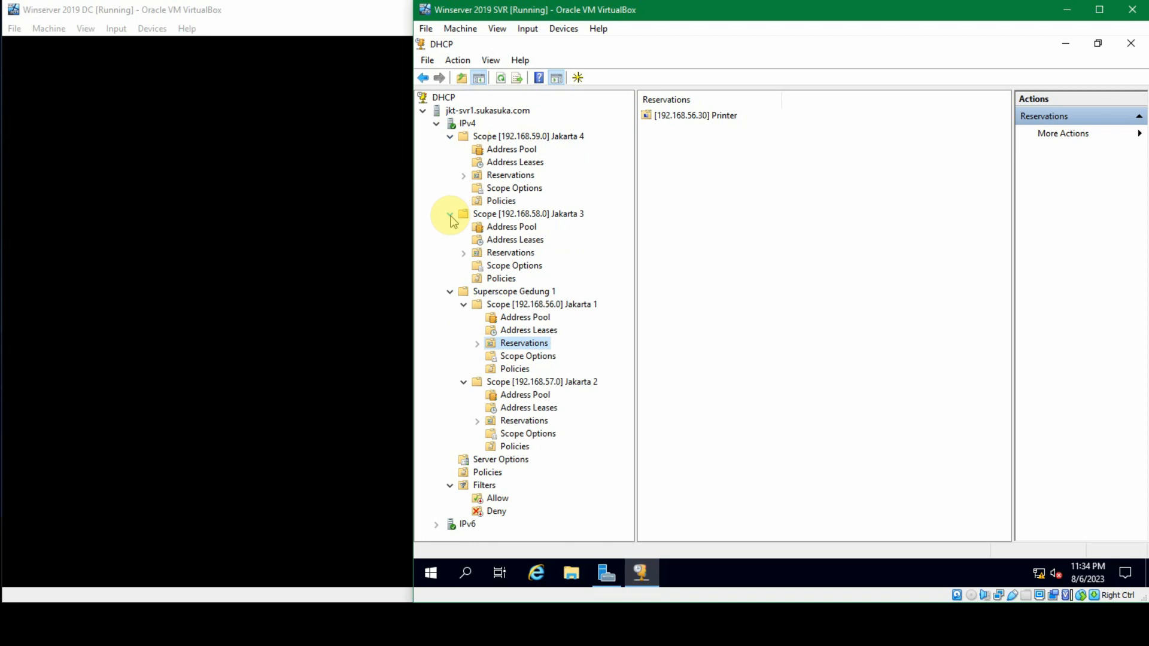
pyautogui.click(450, 214)
pyautogui.click(450, 215)
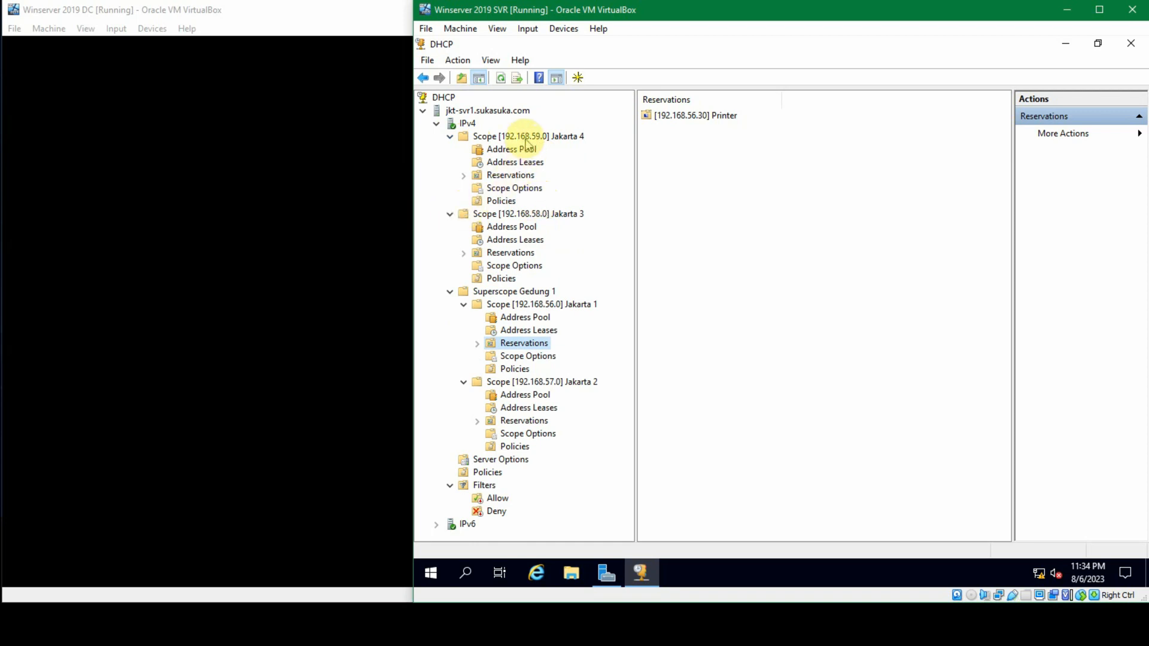
# Step: Delete the active scopes Jakarta 4 (192.168.59.0) and Jakarta 3 (192.168.58.0)
pyautogui.click(526, 138)
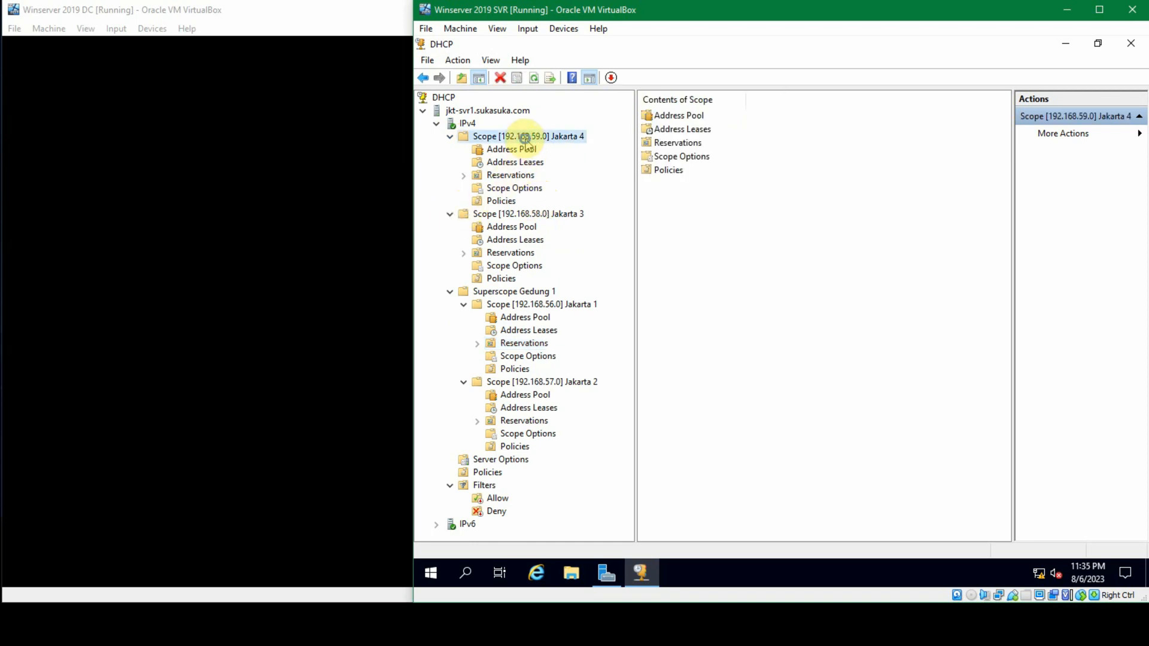
pyautogui.rightClick(525, 139)
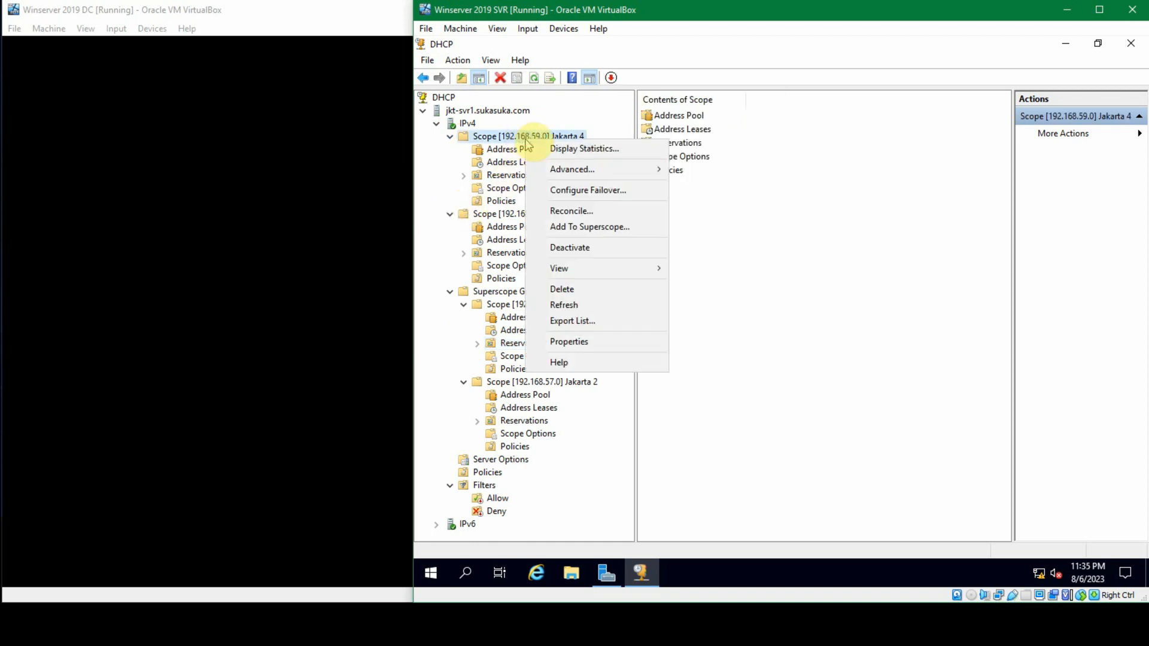
pyautogui.click(596, 287)
pyautogui.click(849, 362)
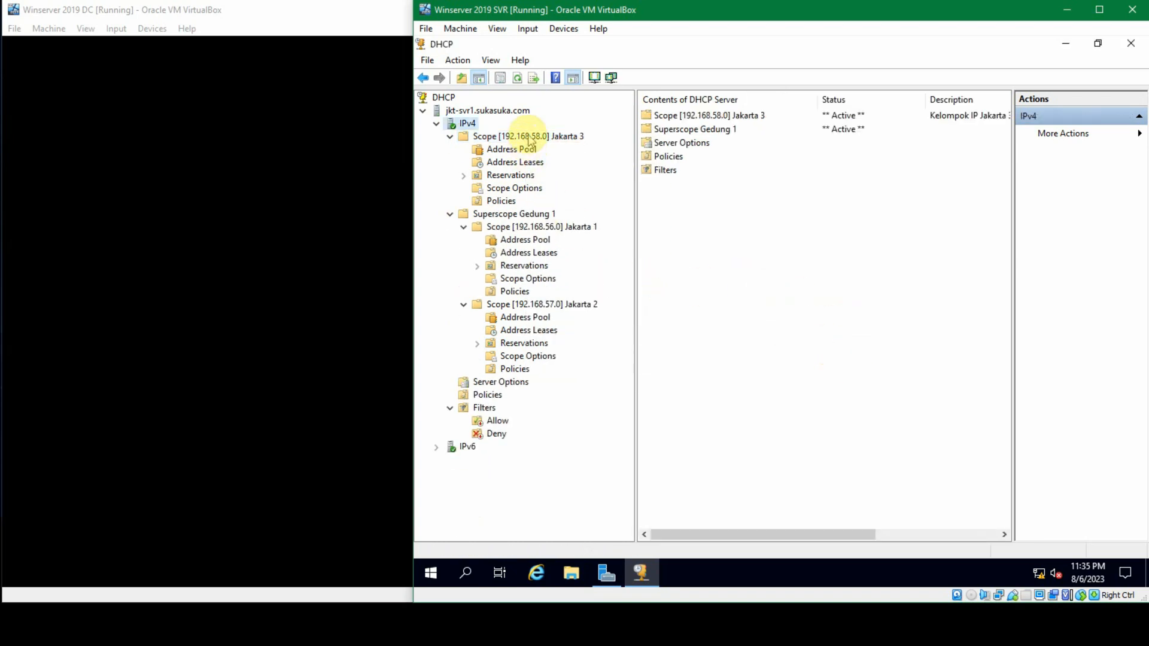
pyautogui.rightClick(529, 139)
pyautogui.click(608, 265)
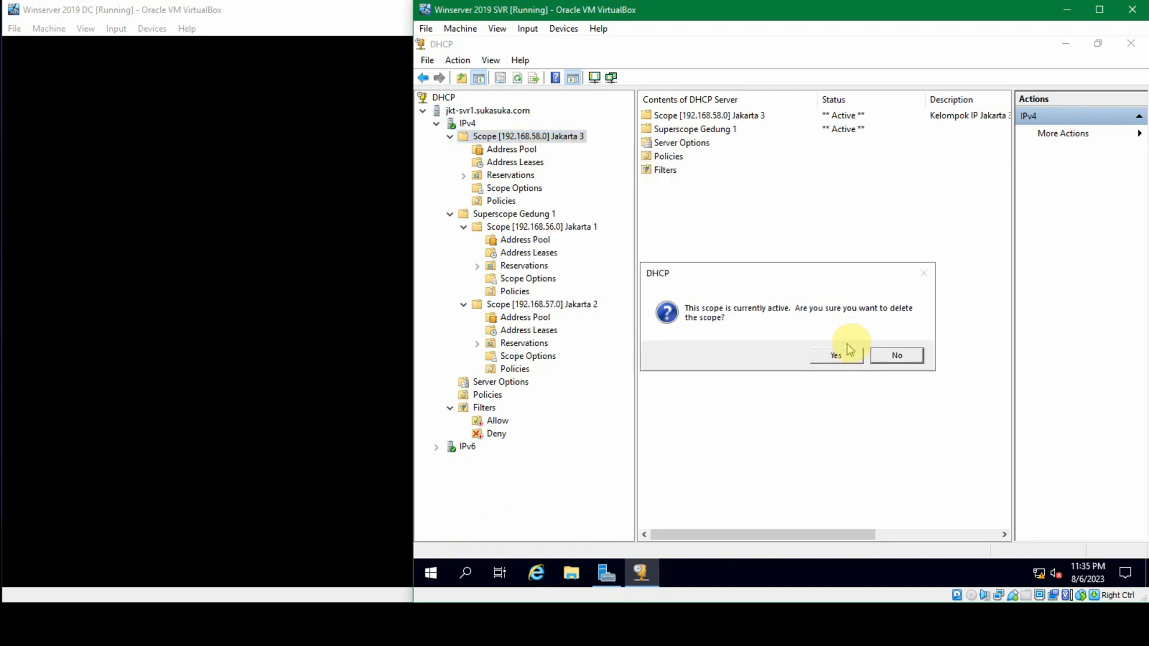
pyautogui.click(849, 355)
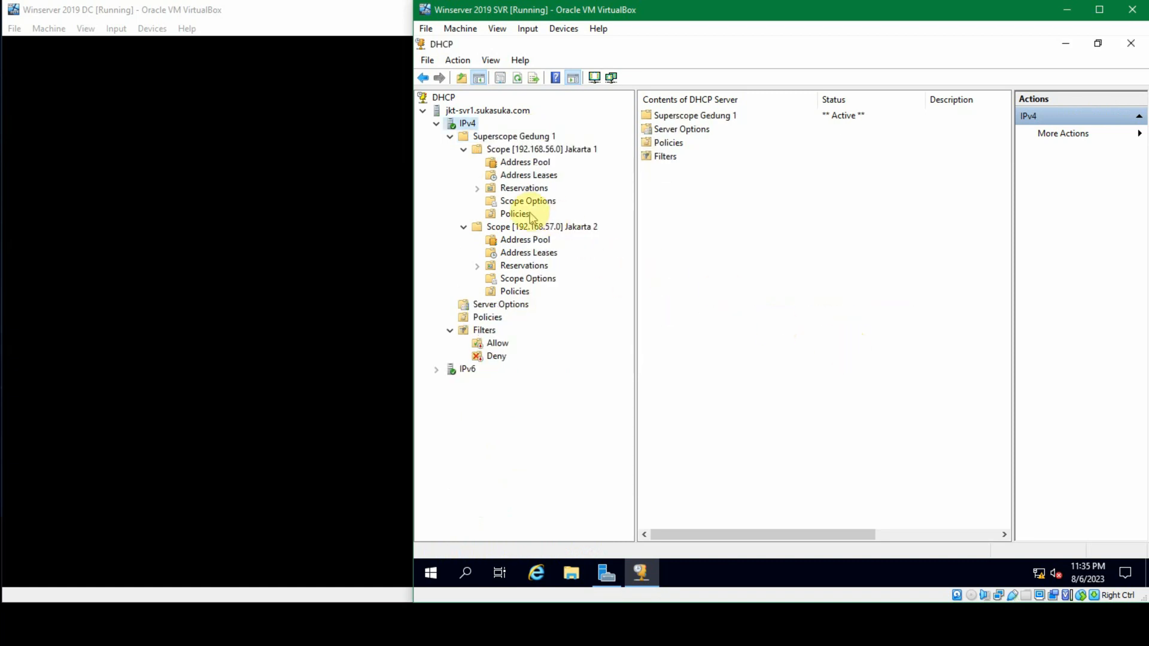
# Step: Delete superscope Gedung 1 while keeping its child scopes
pyautogui.rightClick(529, 137)
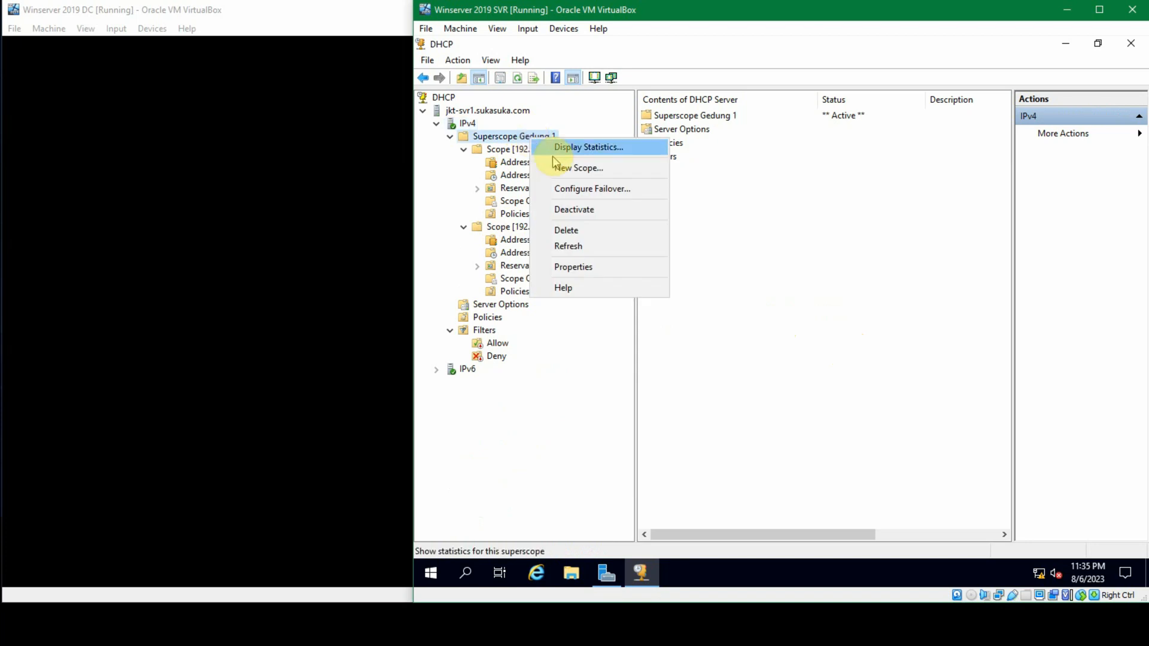
pyautogui.click(583, 231)
pyautogui.click(836, 356)
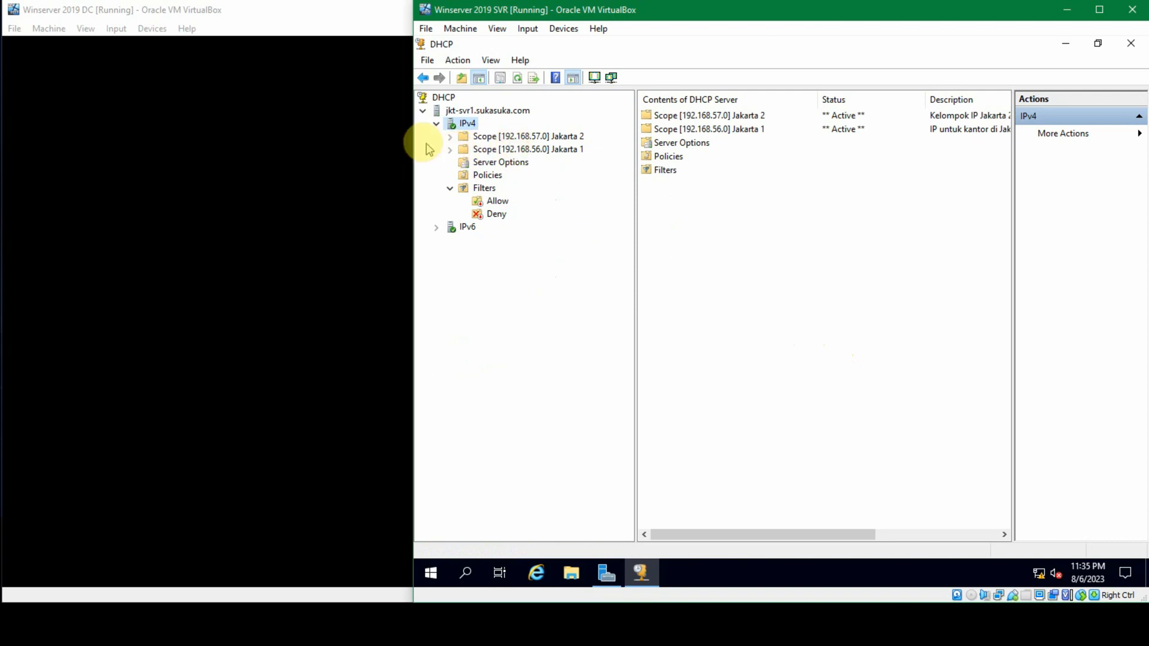
pyautogui.rightClick(501, 137)
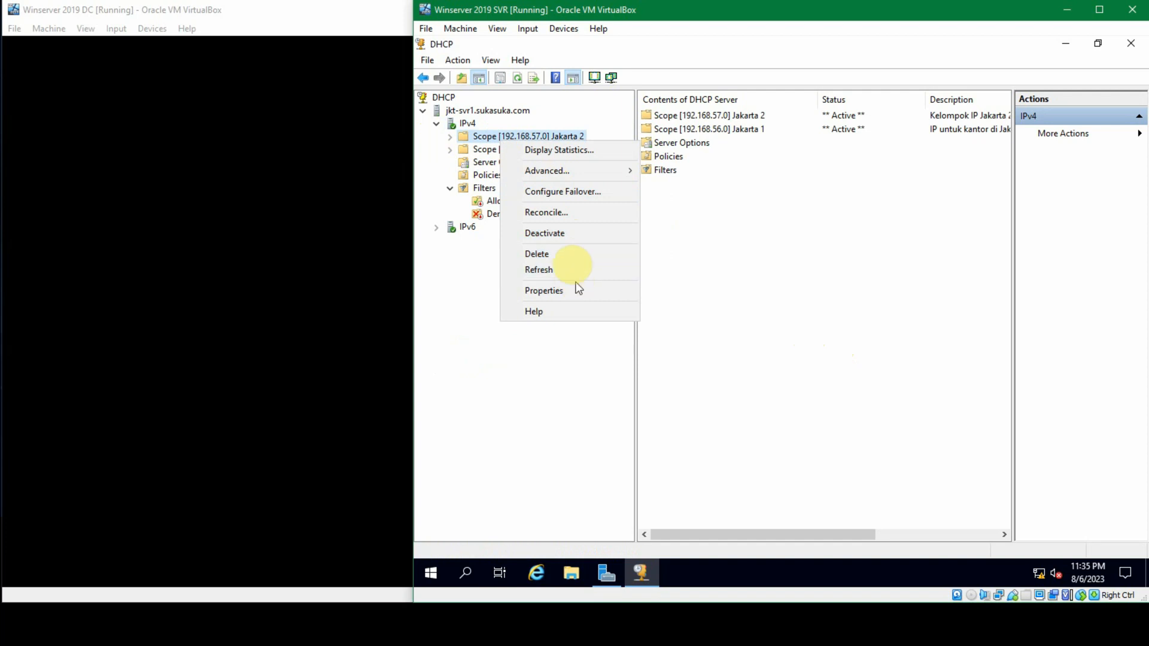
pyautogui.click(574, 238)
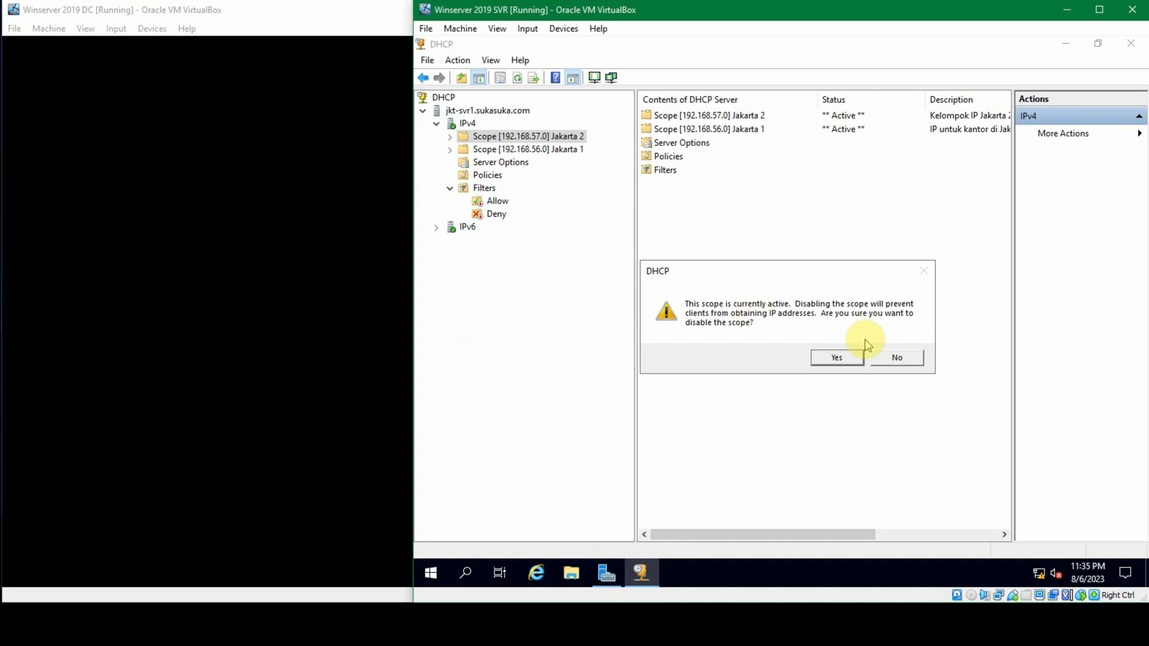
pyautogui.click(893, 359)
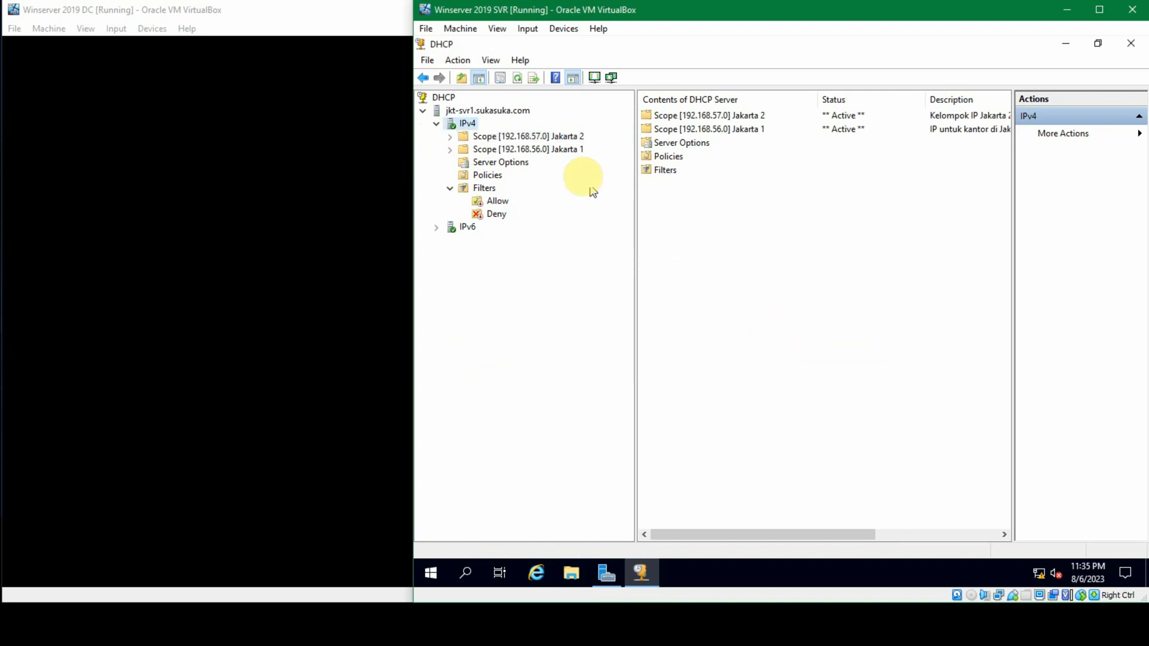
# Step: Delete the active scope Jakarta 2 (192.168.57.0) so that only Jakarta 1 is left
pyautogui.rightClick(537, 139)
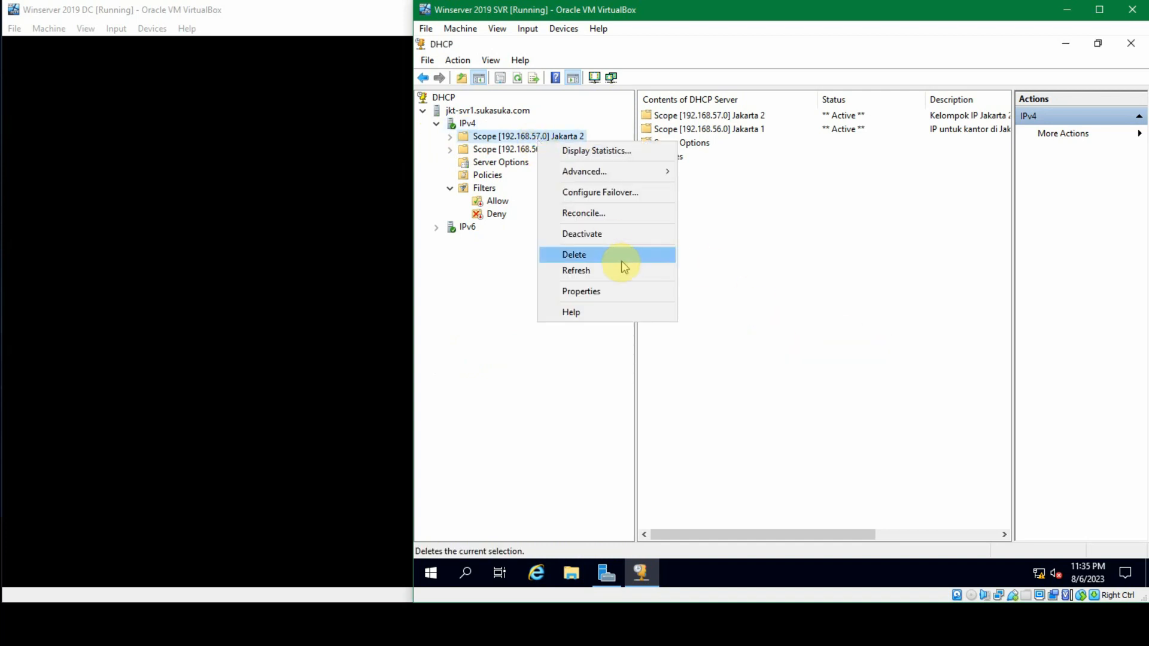
pyautogui.click(620, 257)
pyautogui.click(849, 357)
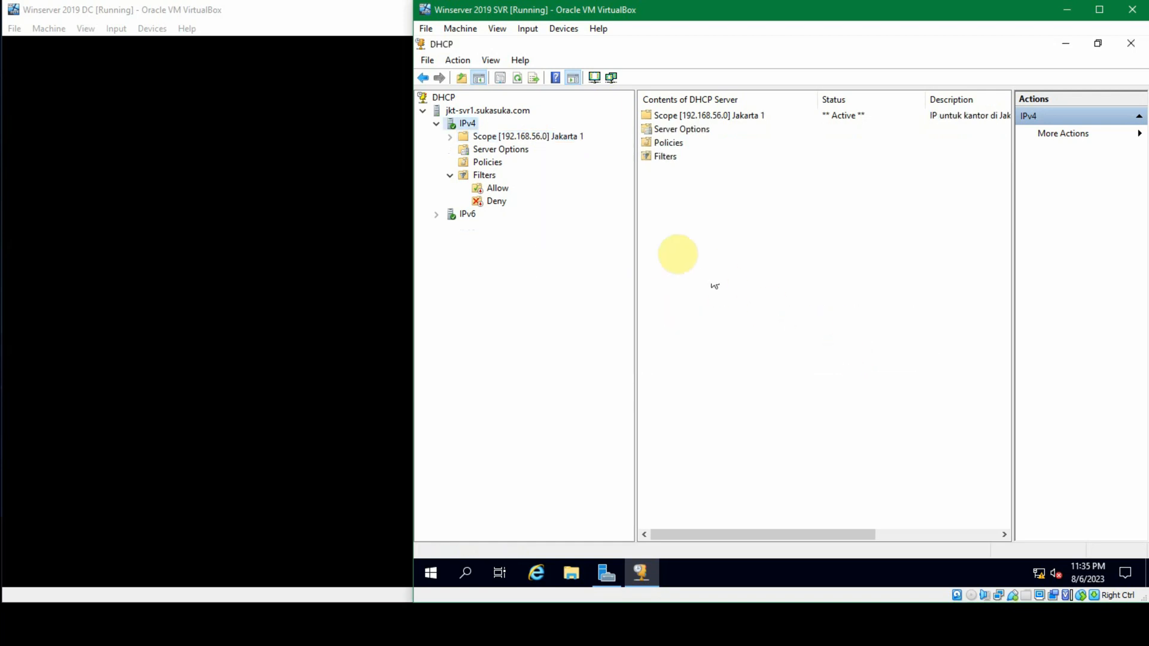
# Step: Expand the Jakarta 1 scope and examine its address pool's distribution range and excluded addresses
pyautogui.click(449, 137)
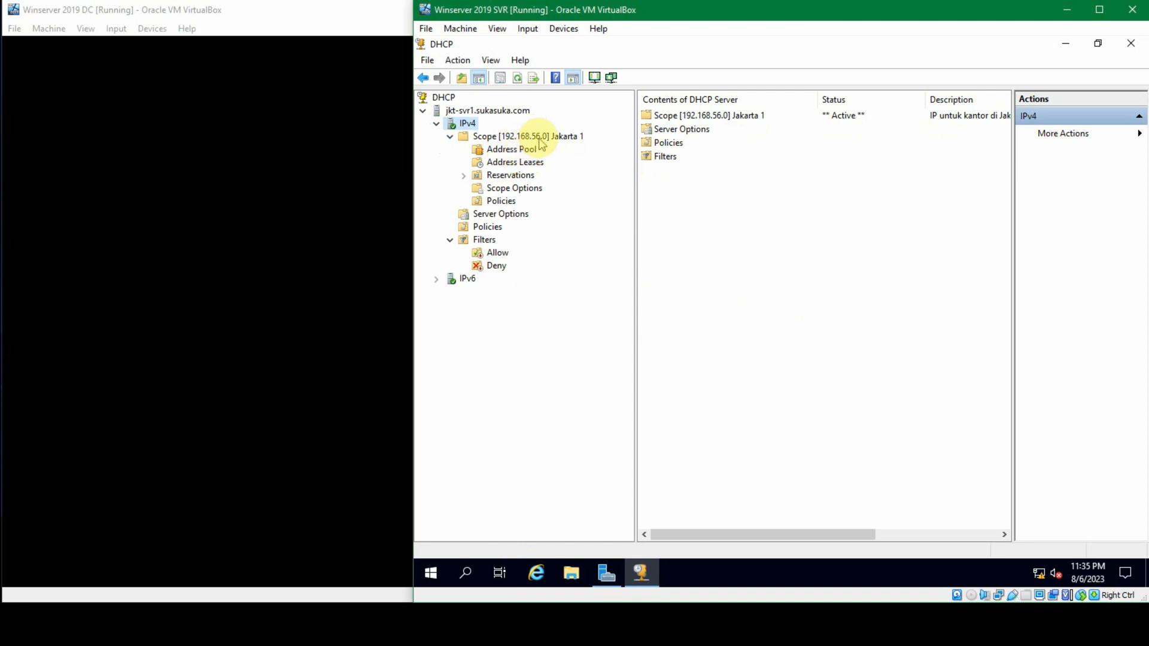
pyautogui.click(506, 150)
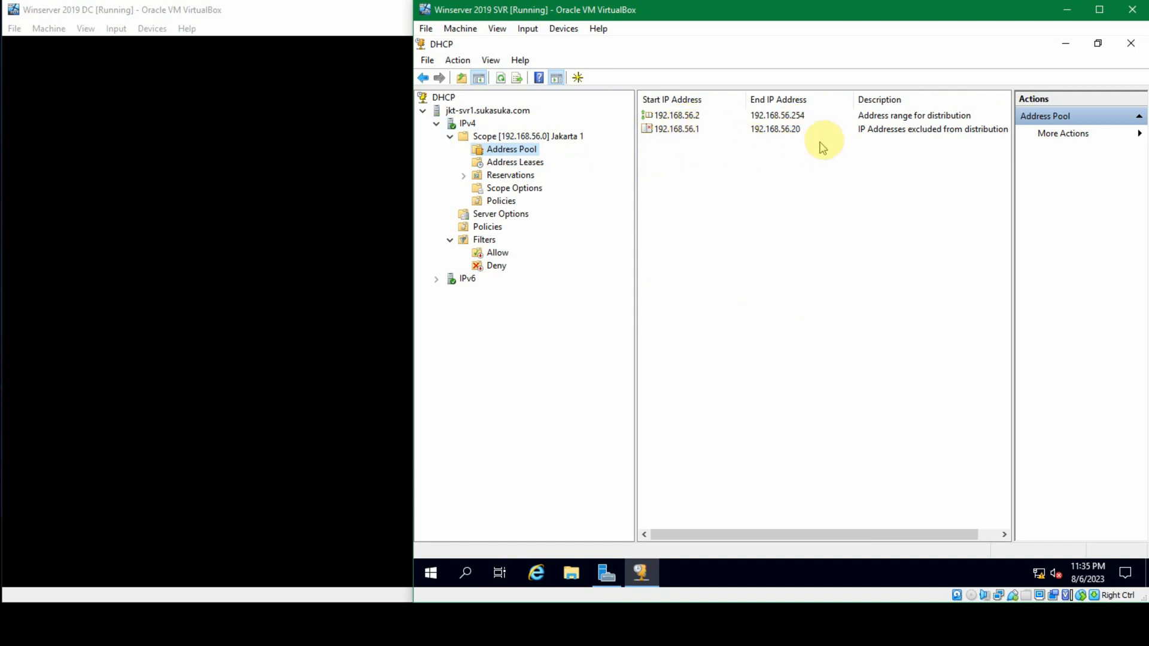
pyautogui.click(796, 130)
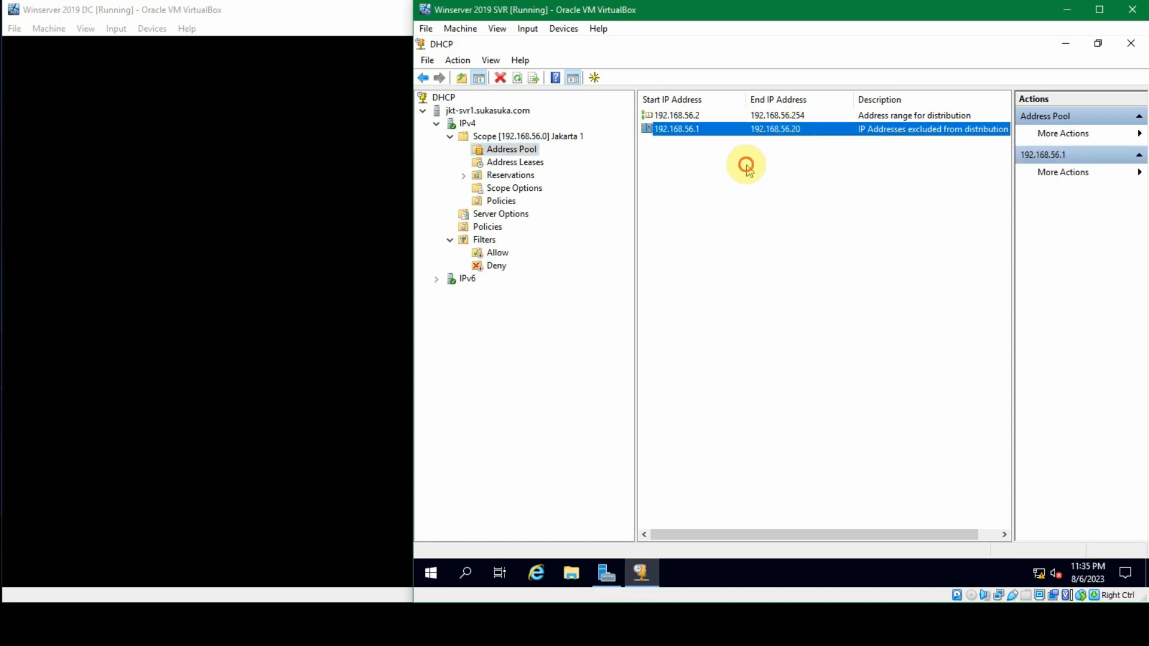
pyautogui.click(745, 164)
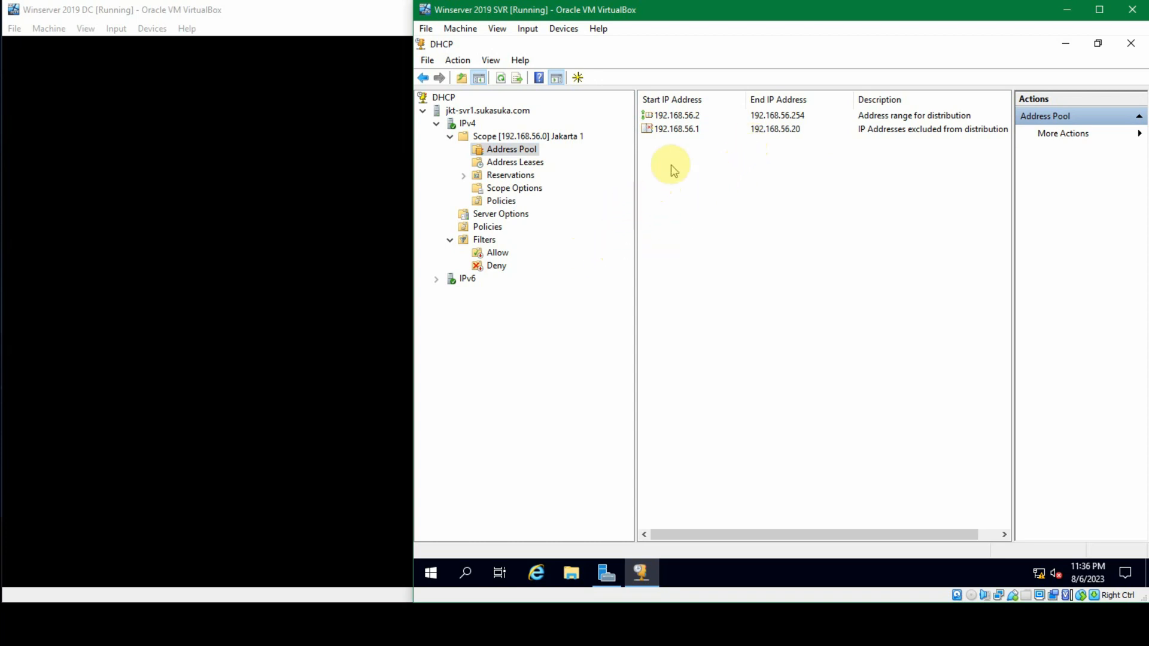
pyautogui.click(700, 162)
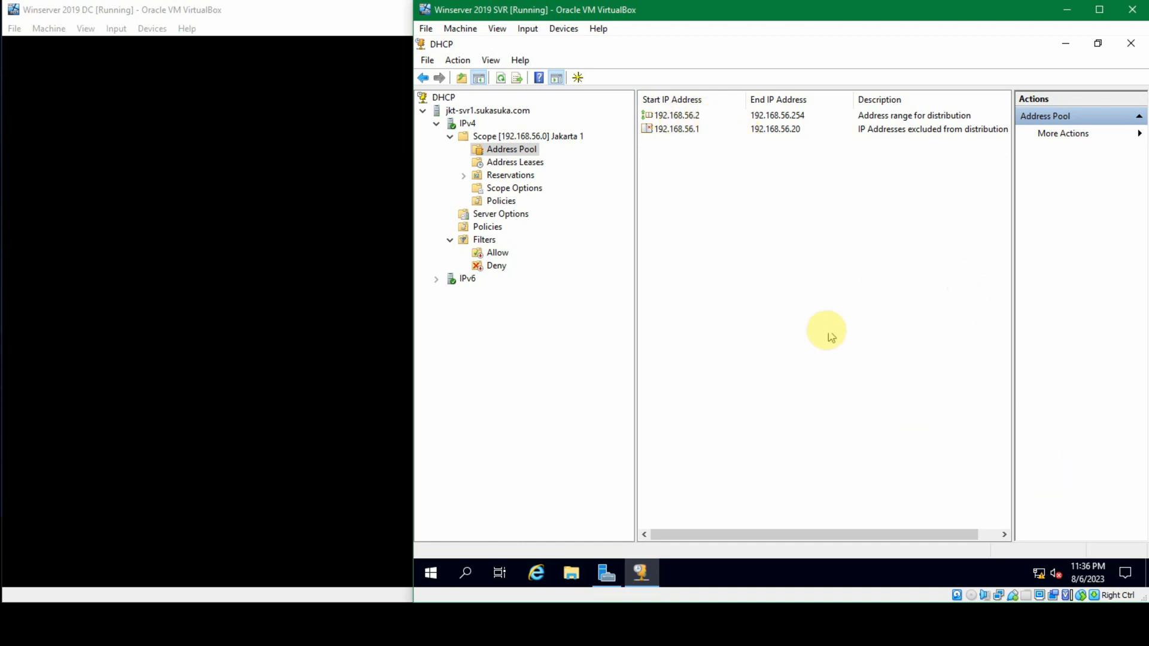
# Step: Switch to Oracle VM VirtualBox Manager and check which network Adapter 1 of the Windows 10 1 machine is attached to
pyautogui.moveTo(351, 527)
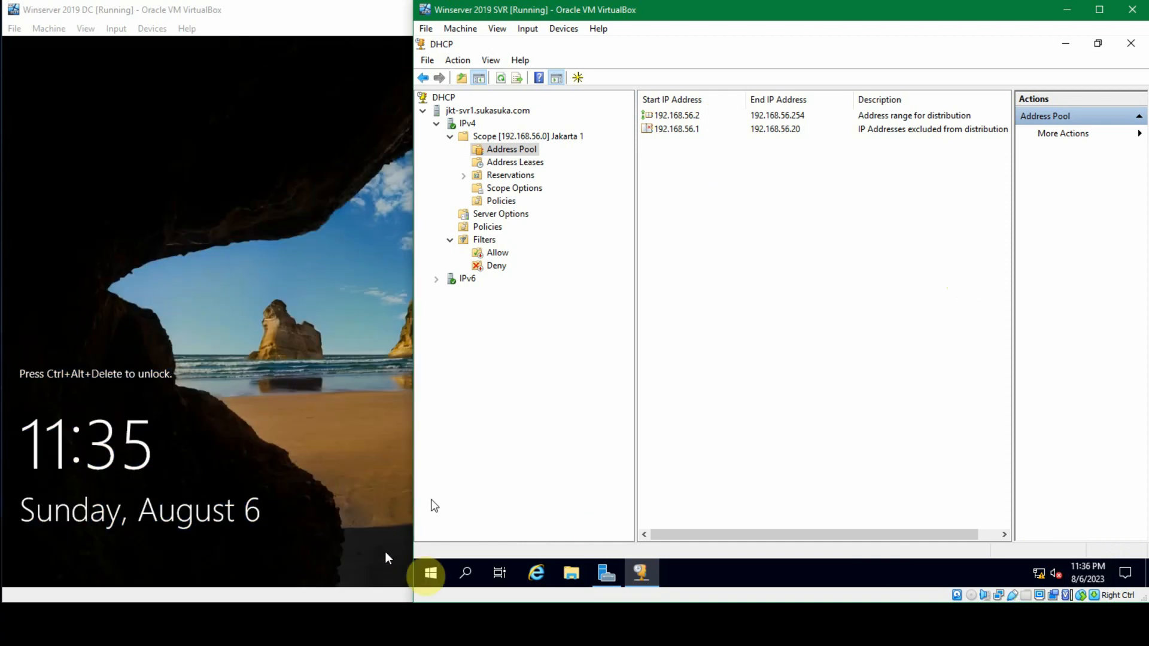
pyautogui.hotkey('alt', 'Tab')
pyautogui.click(179, 103)
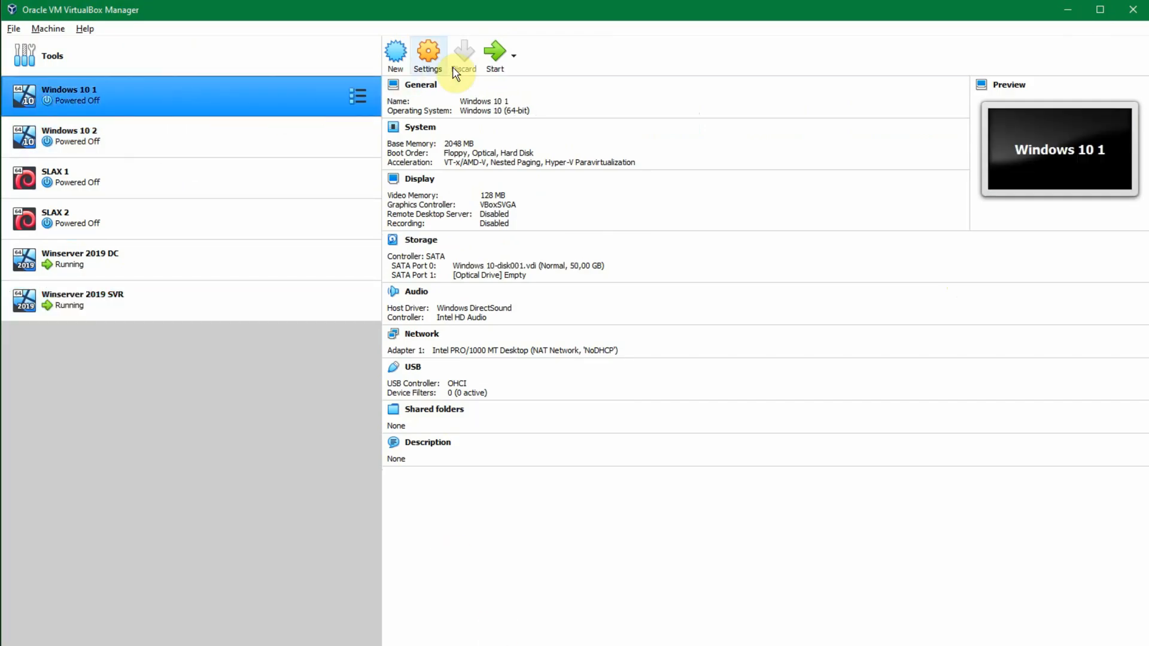
pyautogui.rightClick(261, 100)
pyautogui.click(302, 111)
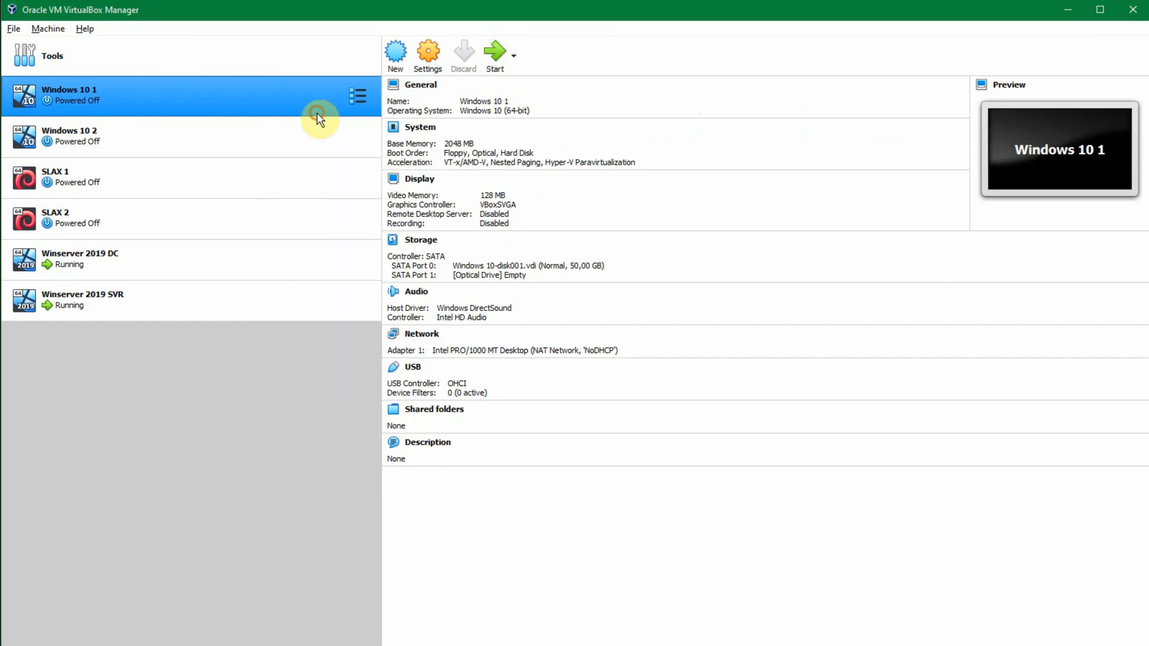
pyautogui.click(378, 289)
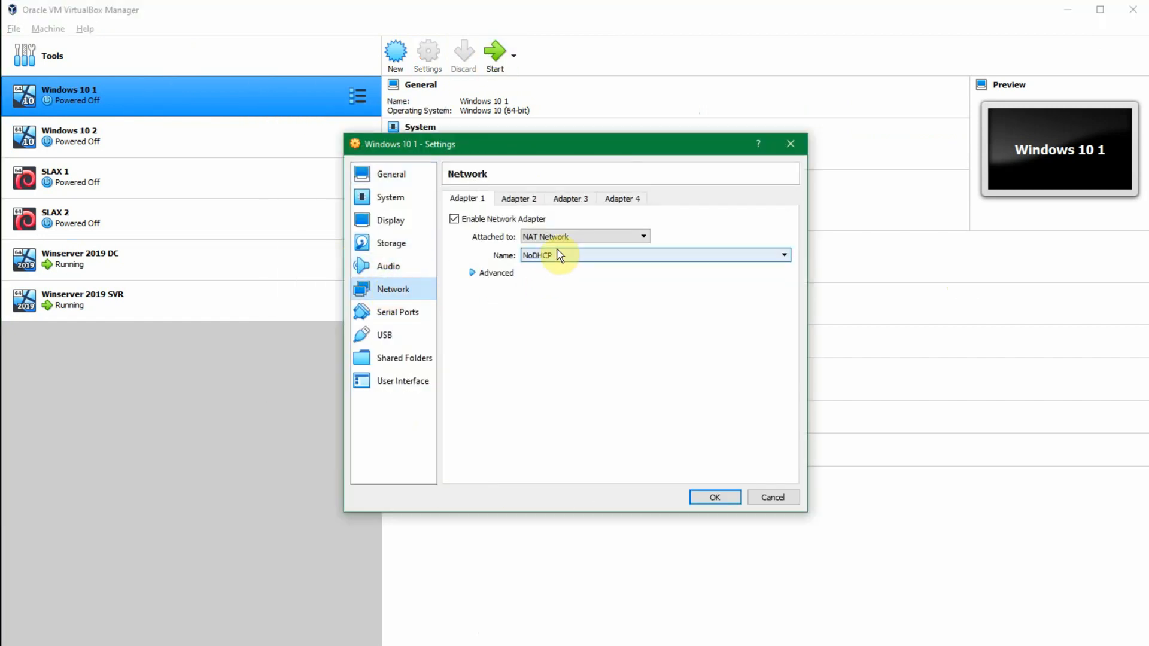
pyautogui.click(709, 499)
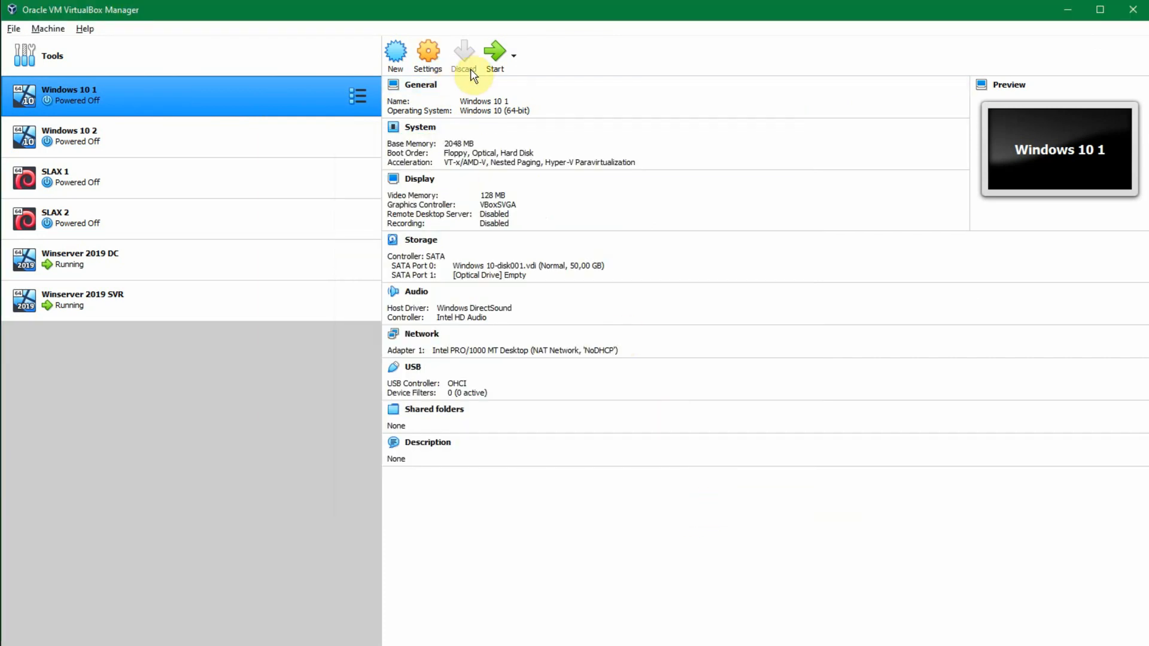
# Step: Start the Windows 10 1 virtual machine and sign in with the account password
pyautogui.click(497, 58)
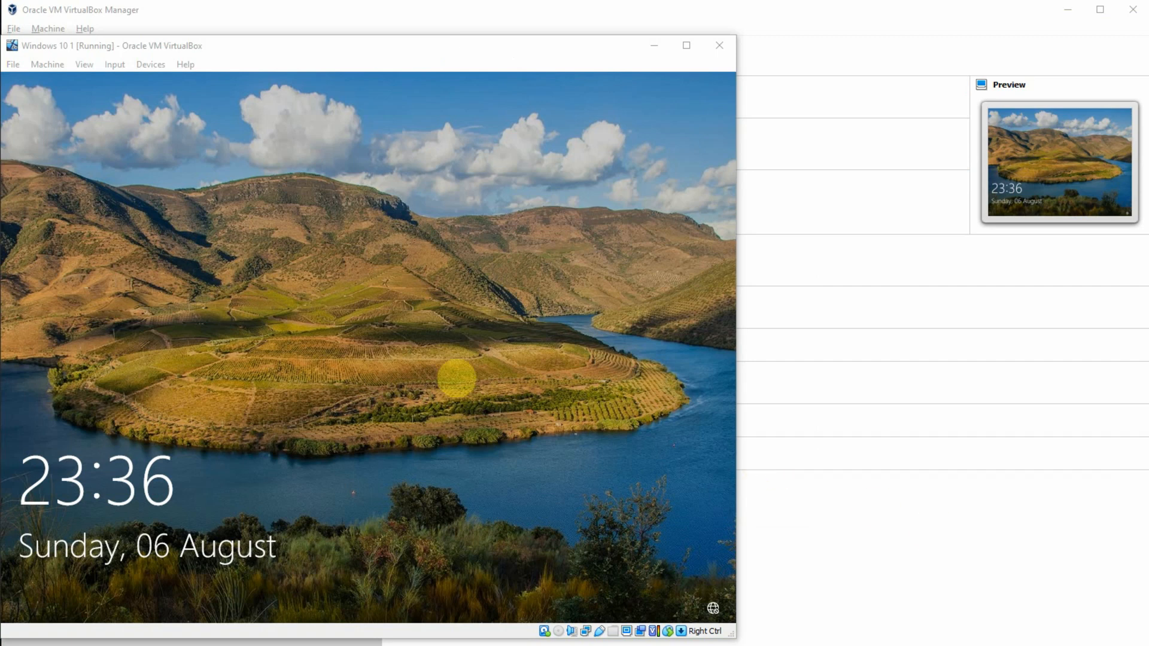
pyautogui.click(321, 108)
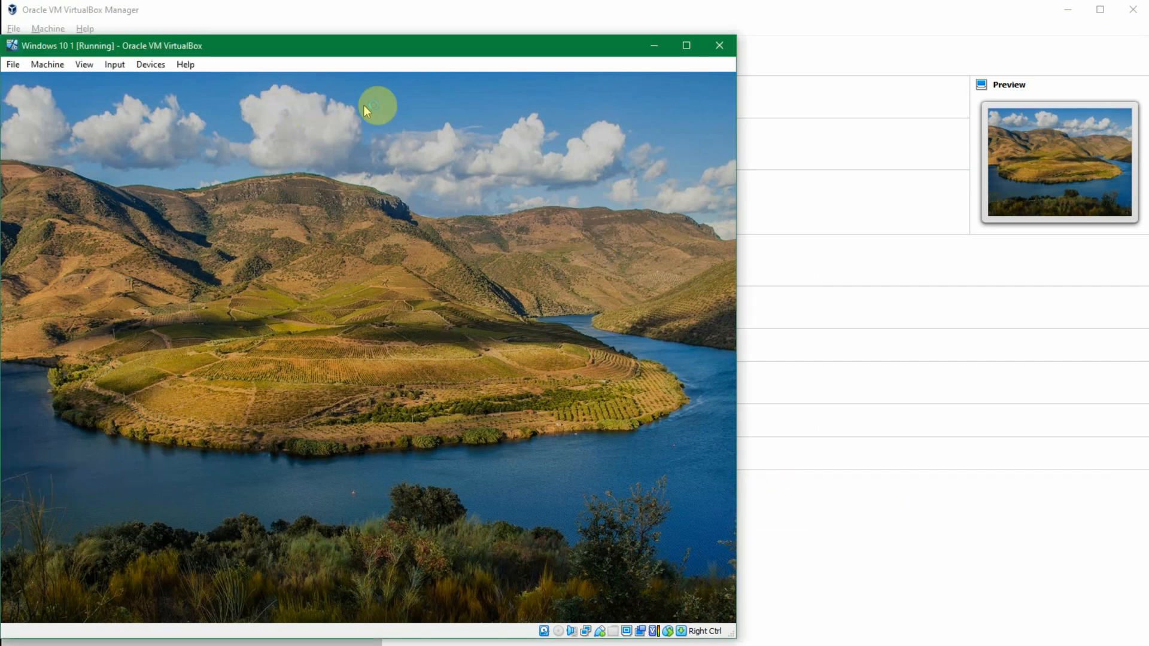
pyautogui.write('12')
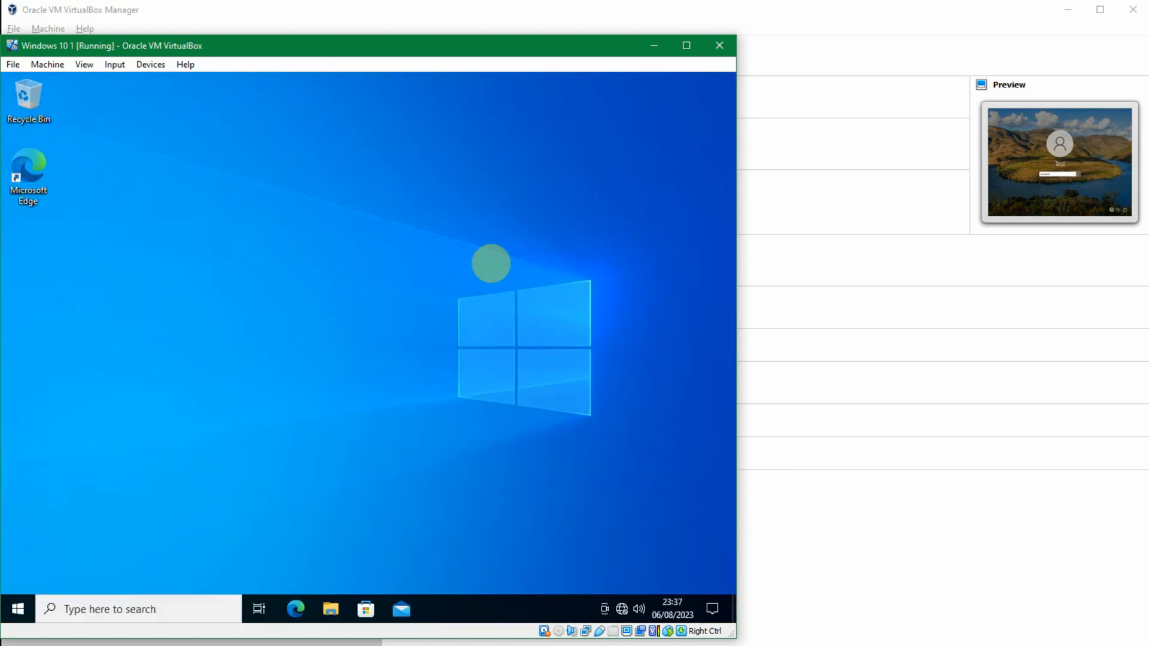
# Step: Run ipconfig in a Command Prompt on Windows 10 1 to check the client's assigned IPv4 address
pyautogui.click(454, 366)
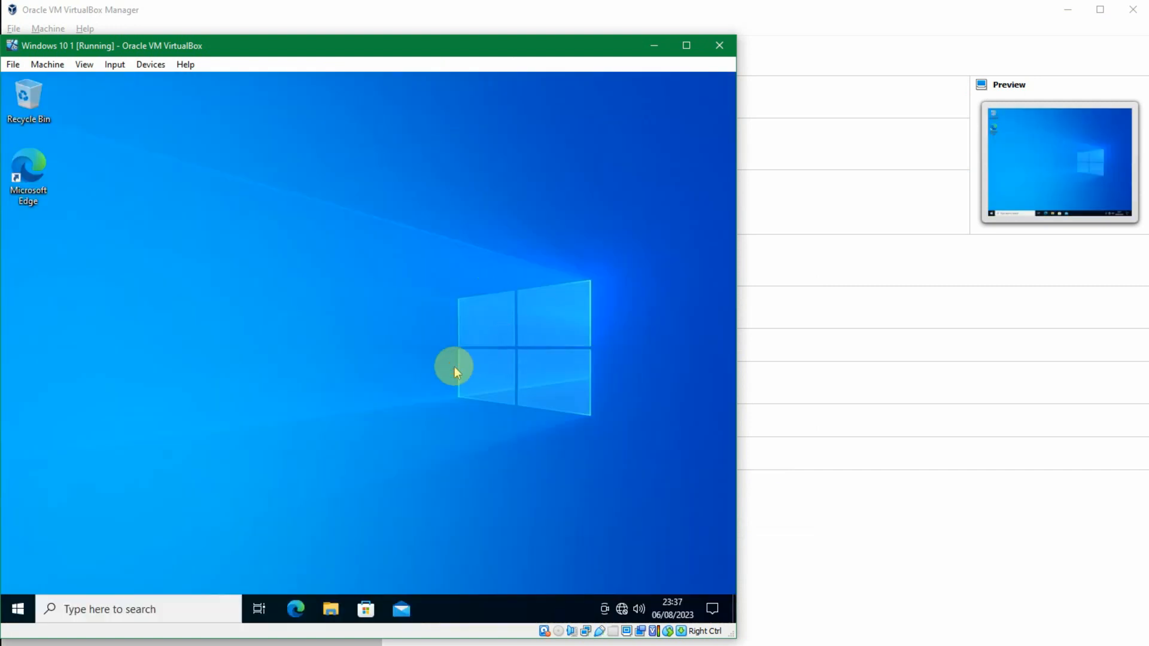
pyautogui.press('super+r')
pyautogui.write('c')
pyautogui.press('Escape')
pyautogui.press('Escape')
pyautogui.write('ip')
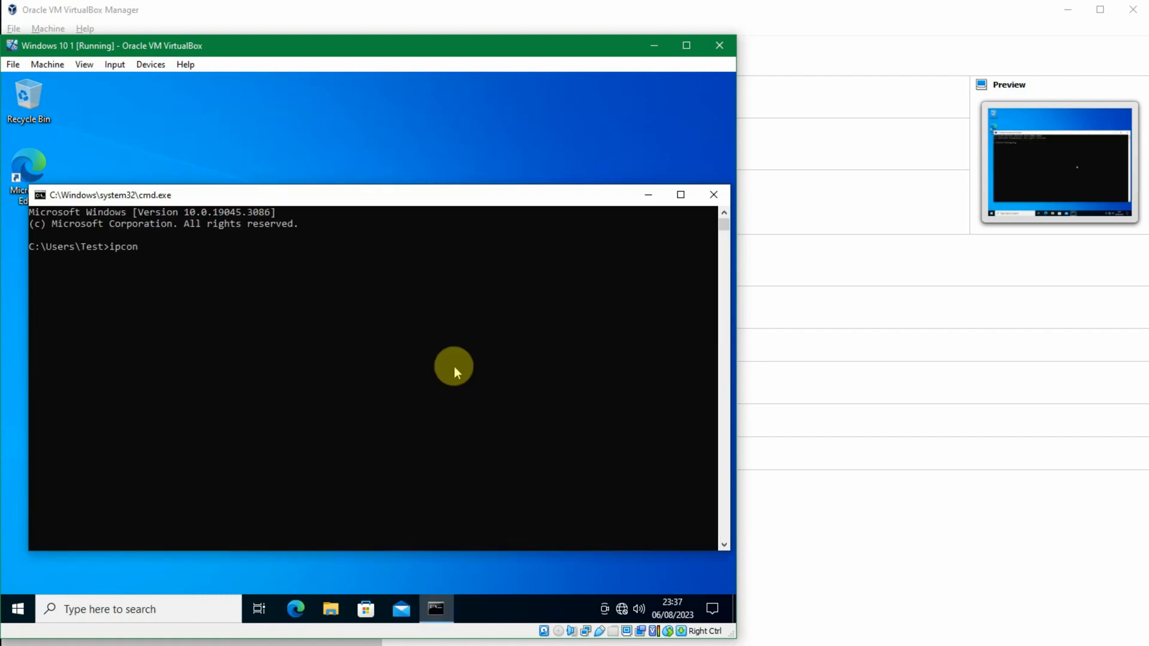
pyautogui.press('Return')
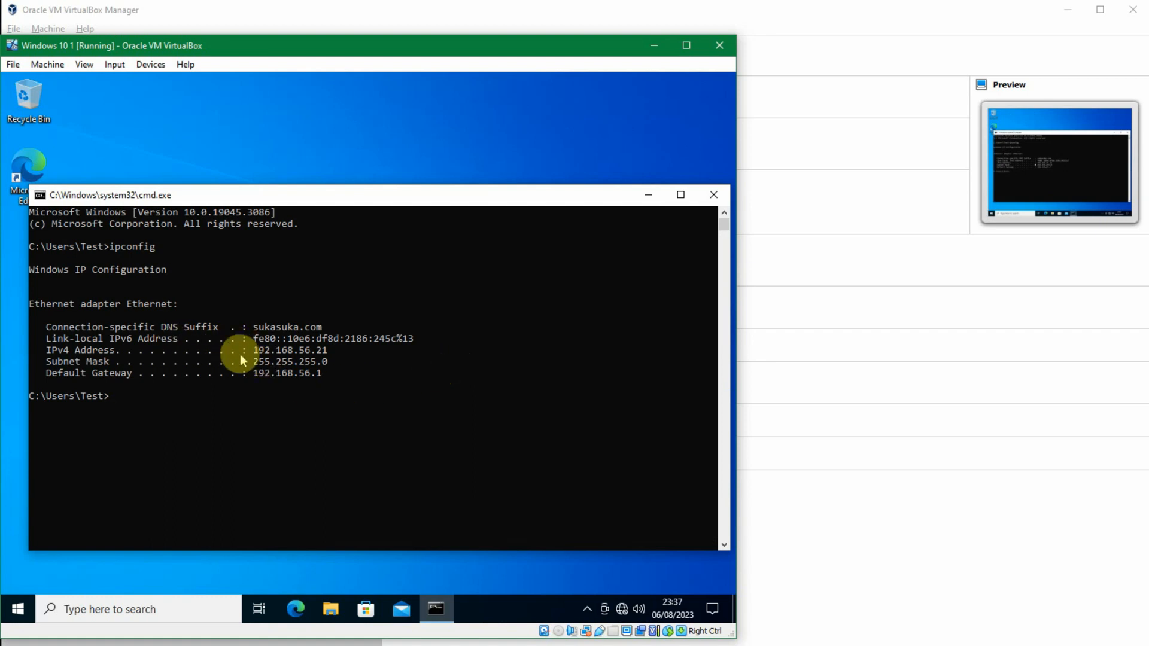
pyautogui.click(319, 351)
pyautogui.click(353, 360)
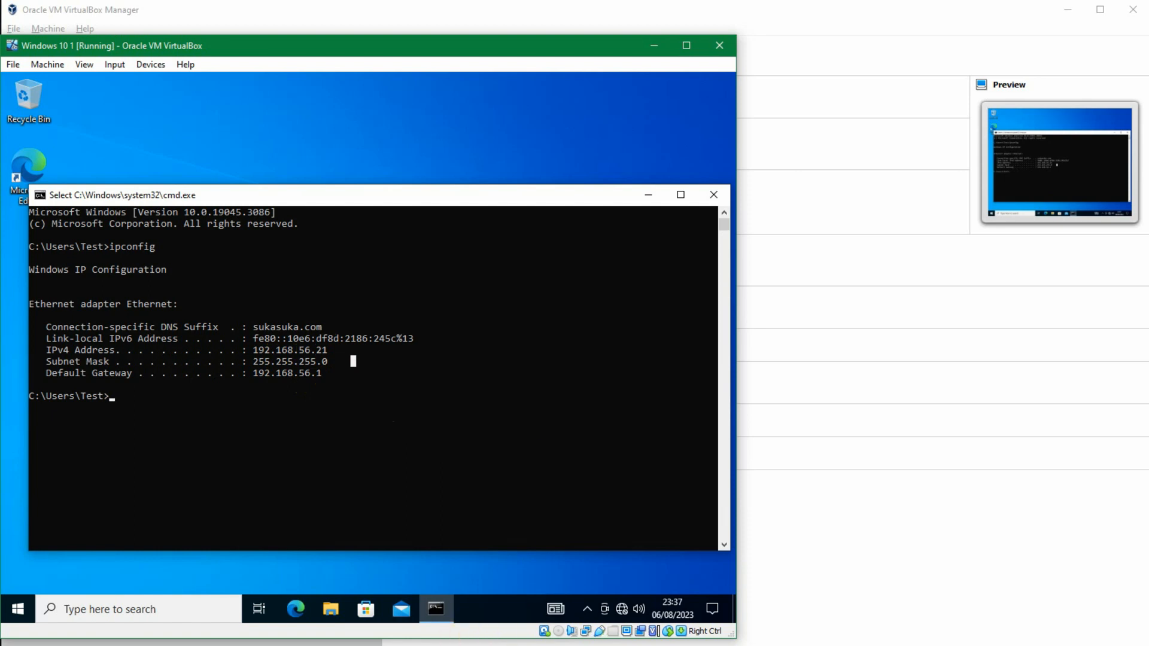
# Step: Compare the Windows 10 1 client's ipconfig output with the Jakarta 1 address pool in DHCP on Winserver 2019 SVR
pyautogui.click(518, 645)
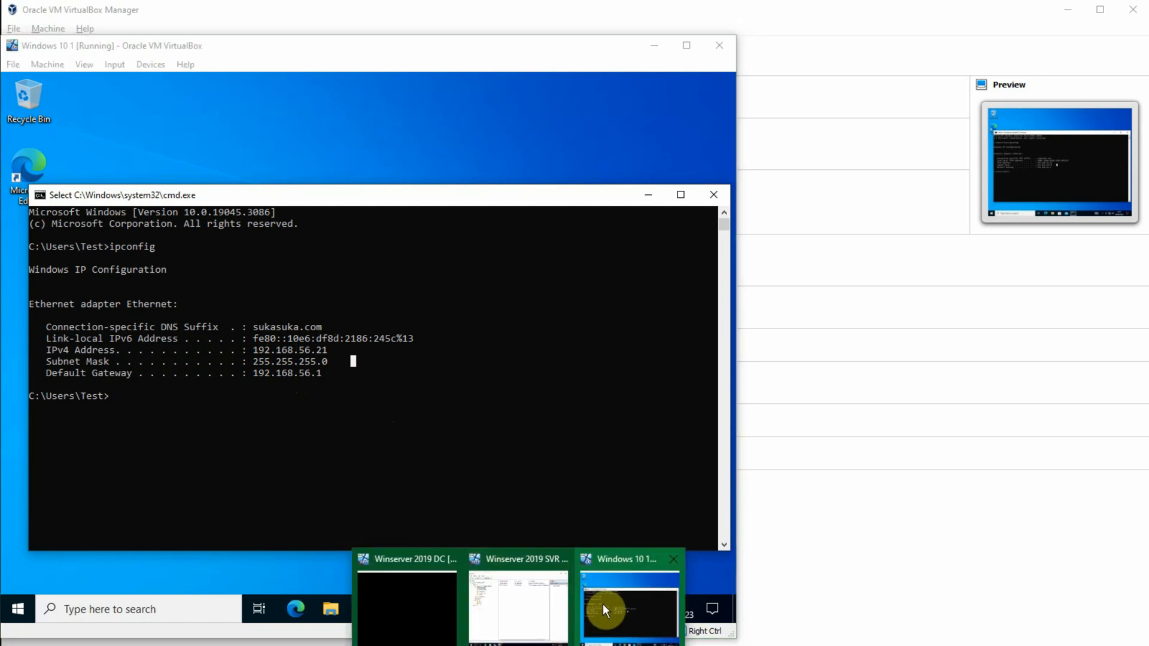
pyautogui.click(529, 600)
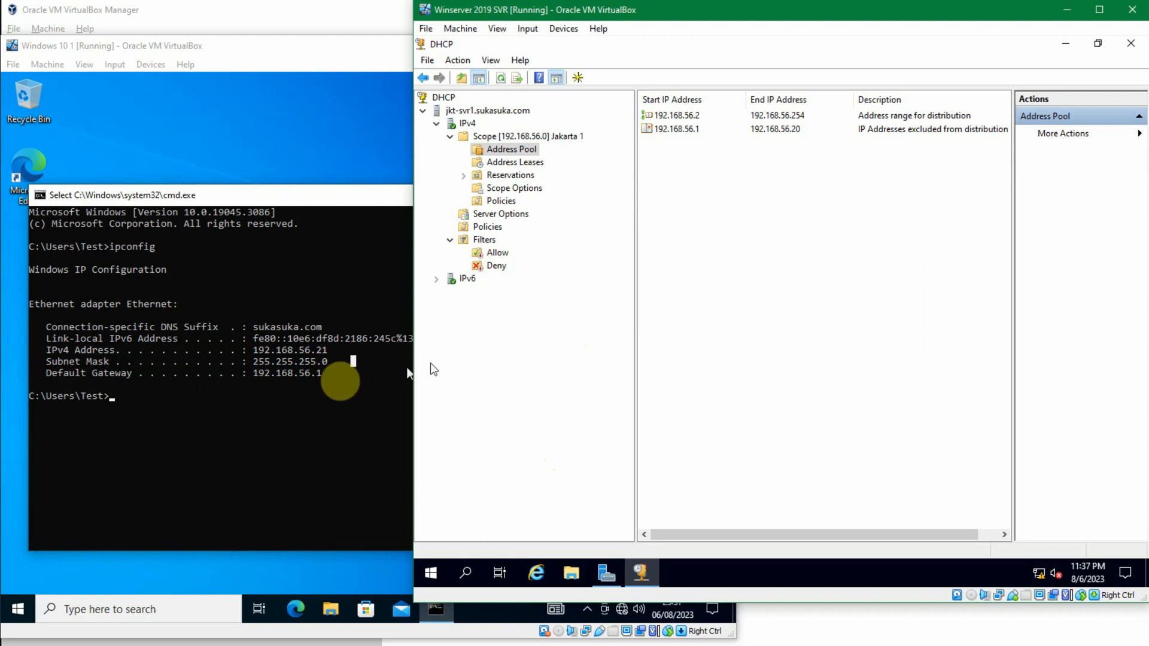
pyautogui.click(307, 327)
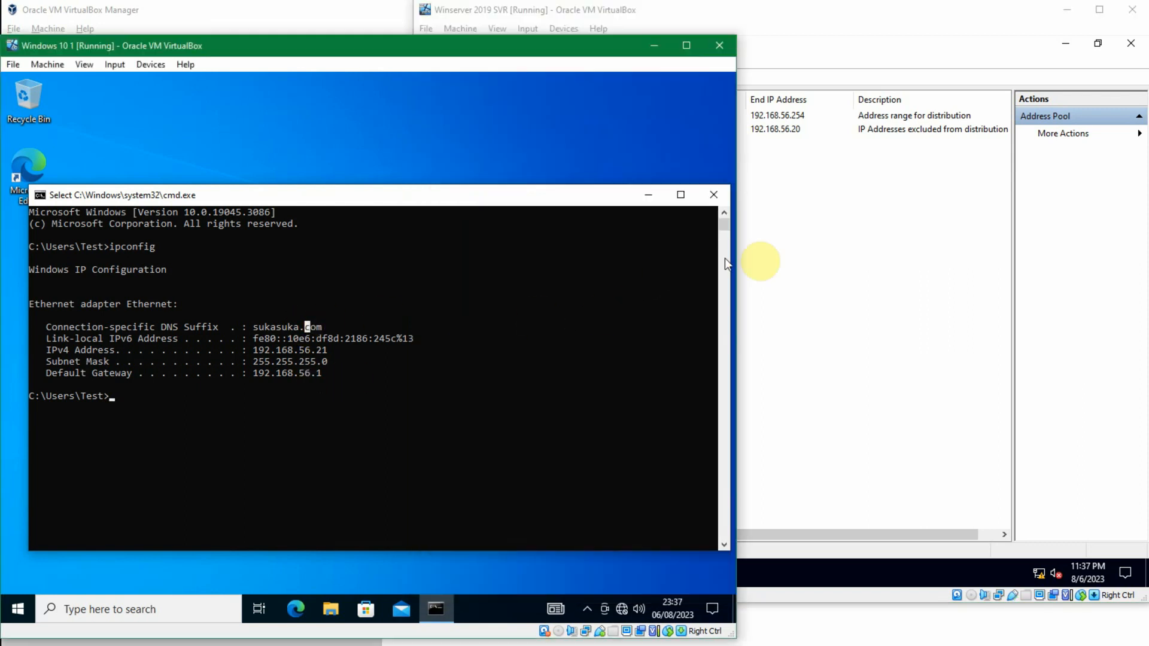
pyautogui.click(816, 256)
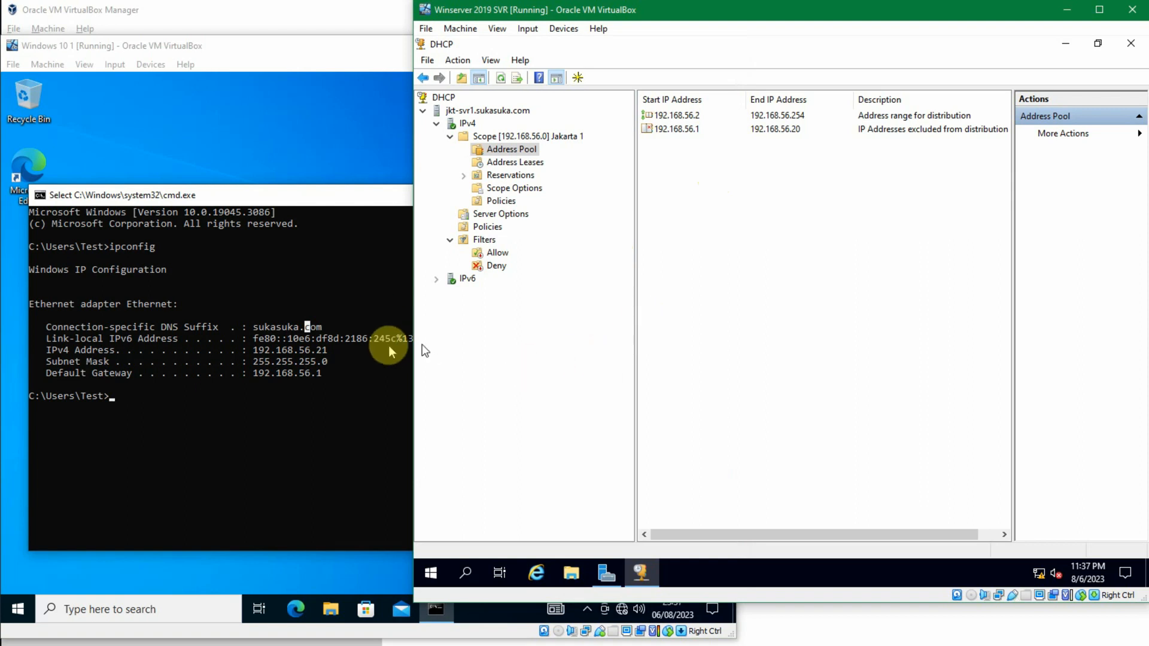
# Step: Switch to Oracle VM VirtualBox Manager and attach Adapter 1 of the Windows 10 2 machine to the NAT Network named NoDHCP
pyautogui.click(532, 645)
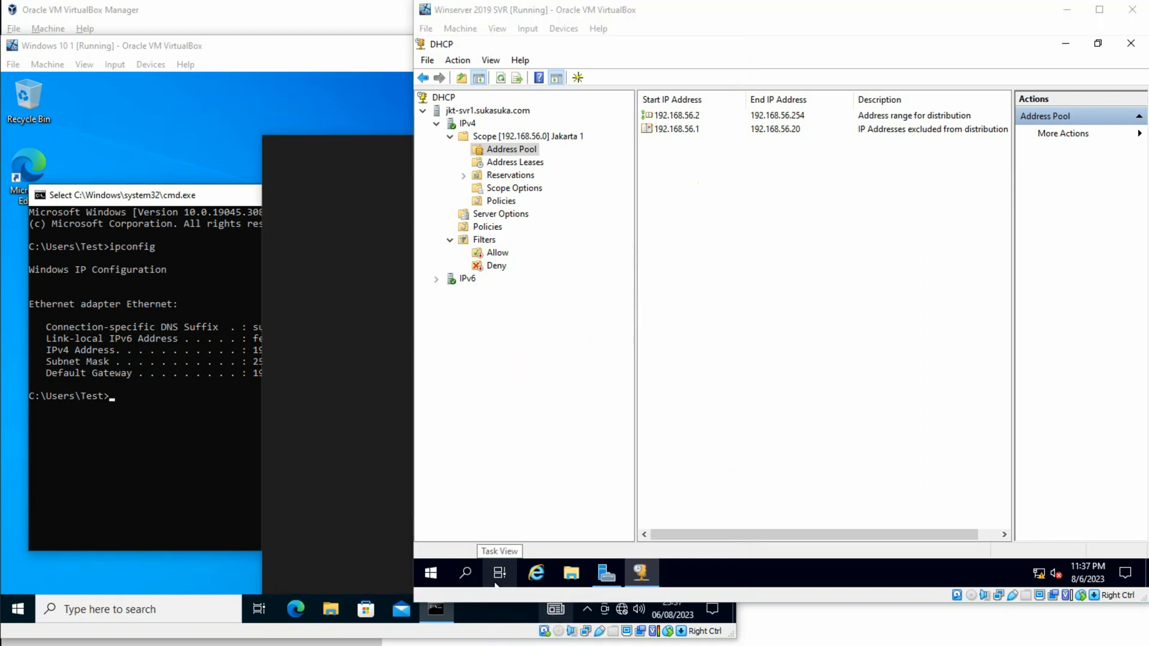
pyautogui.click(208, 137)
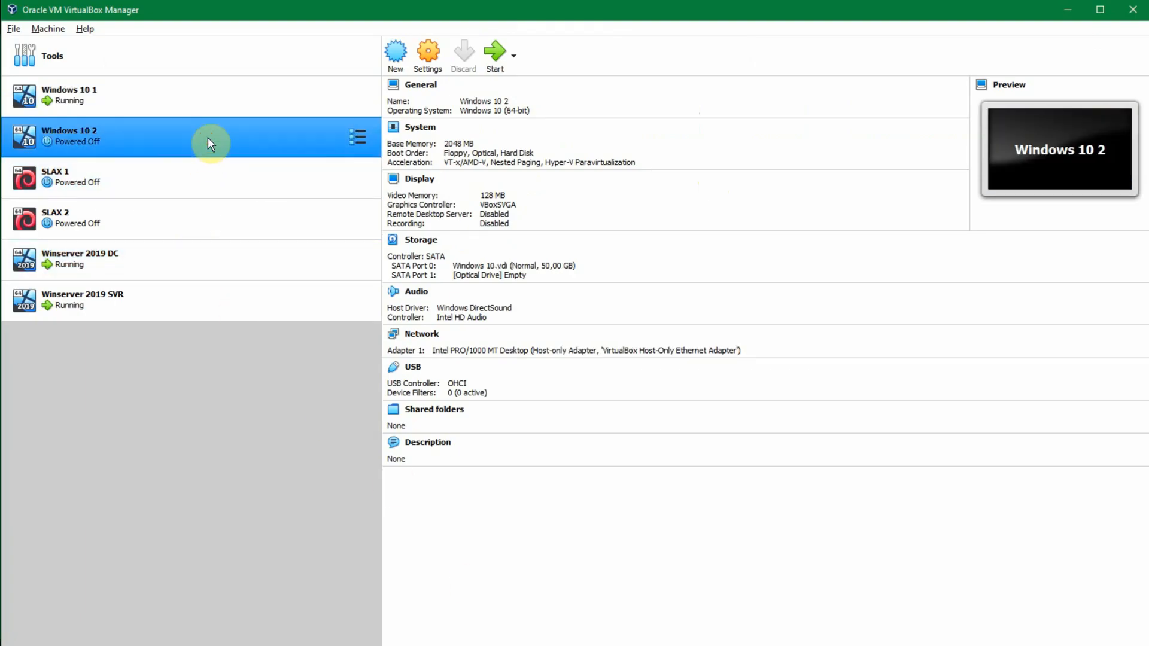
pyautogui.click(418, 73)
pyautogui.click(392, 291)
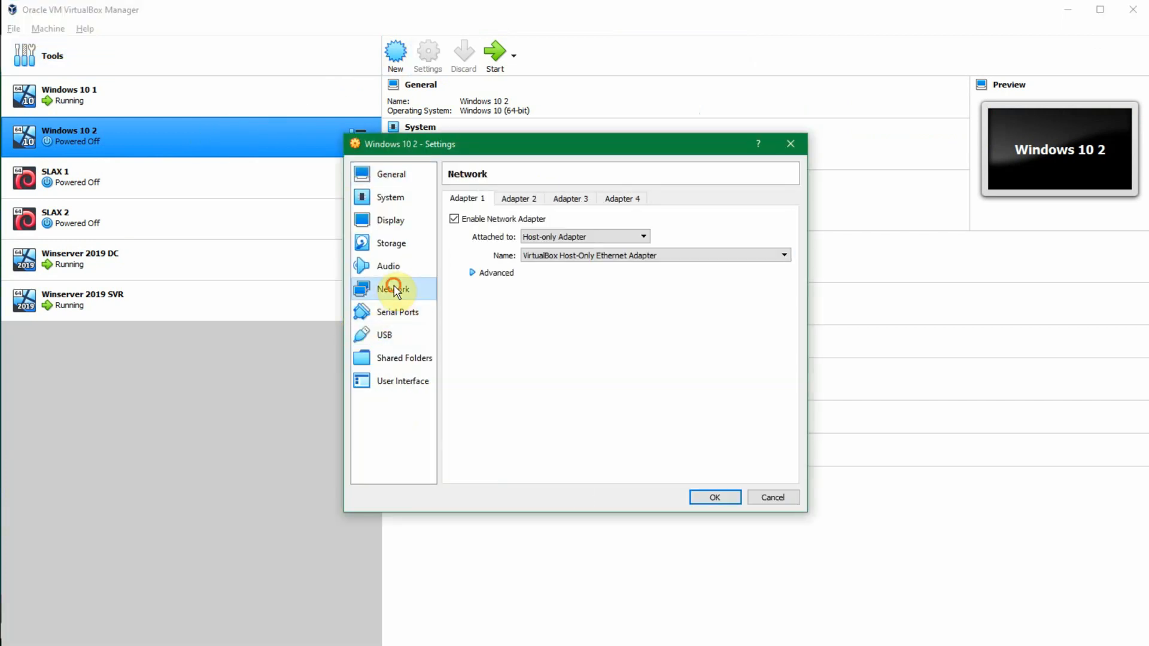
pyautogui.click(553, 238)
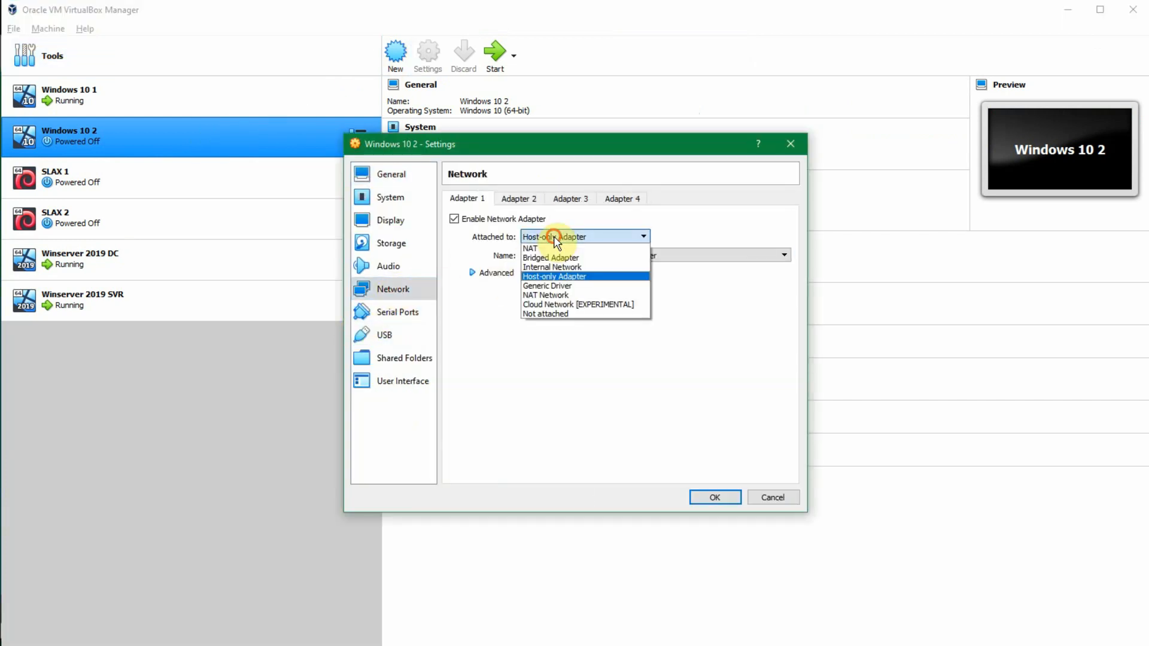
pyautogui.click(563, 293)
pyautogui.click(577, 257)
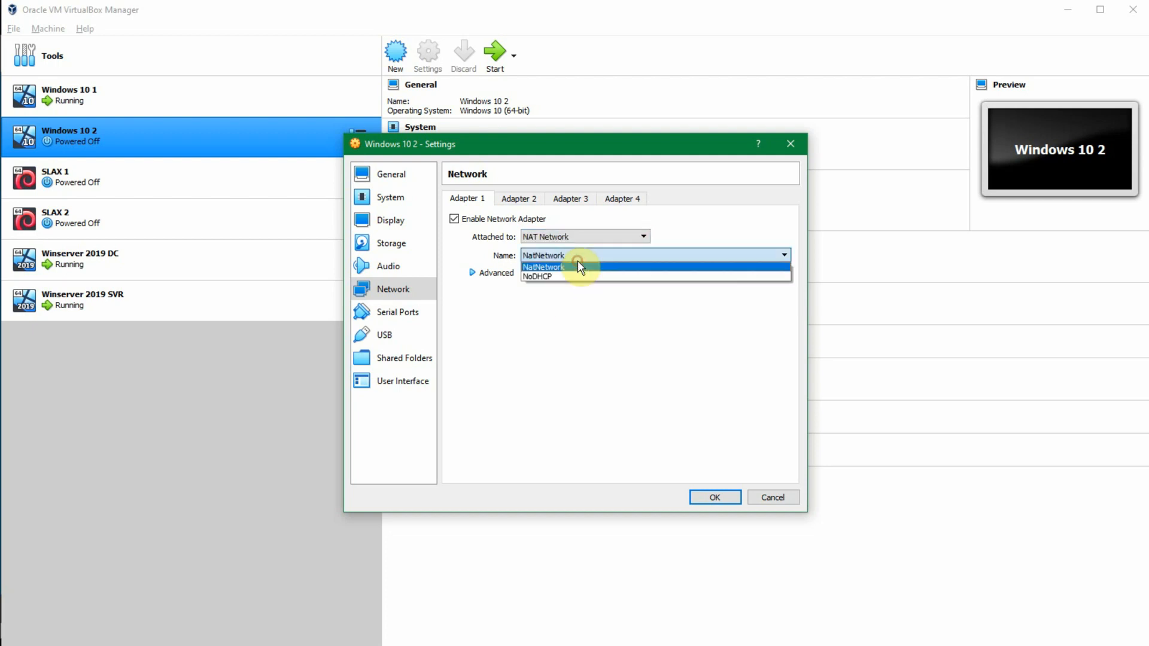
pyautogui.click(568, 276)
pyautogui.click(715, 495)
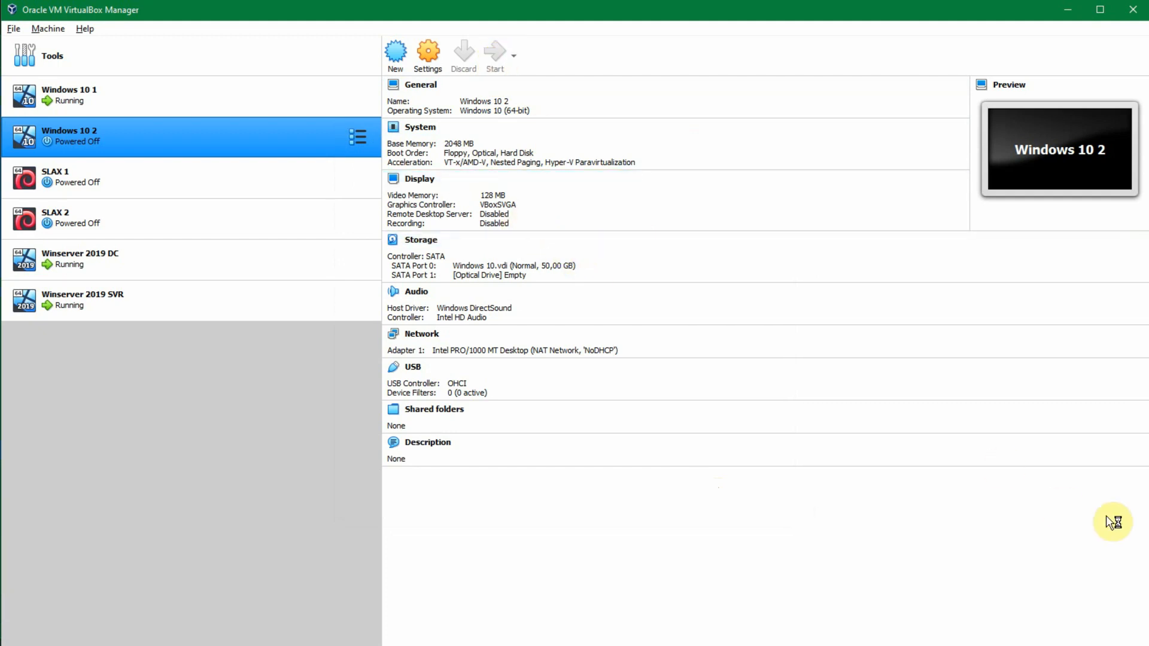
# Step: Start the Windows 10 2 virtual machine and sign in with the account password
pyautogui.moveTo(694, 12); pyautogui.dragTo(584, 20)
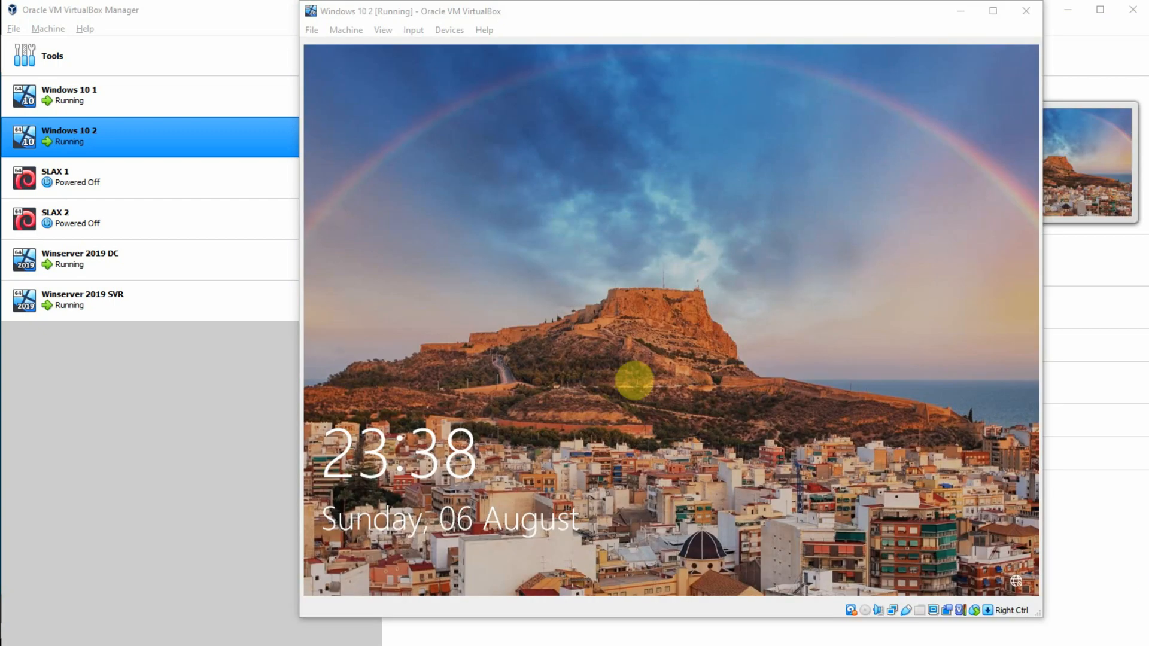
pyautogui.click(624, 375)
pyautogui.write('•••••••')
pyautogui.press('Return')
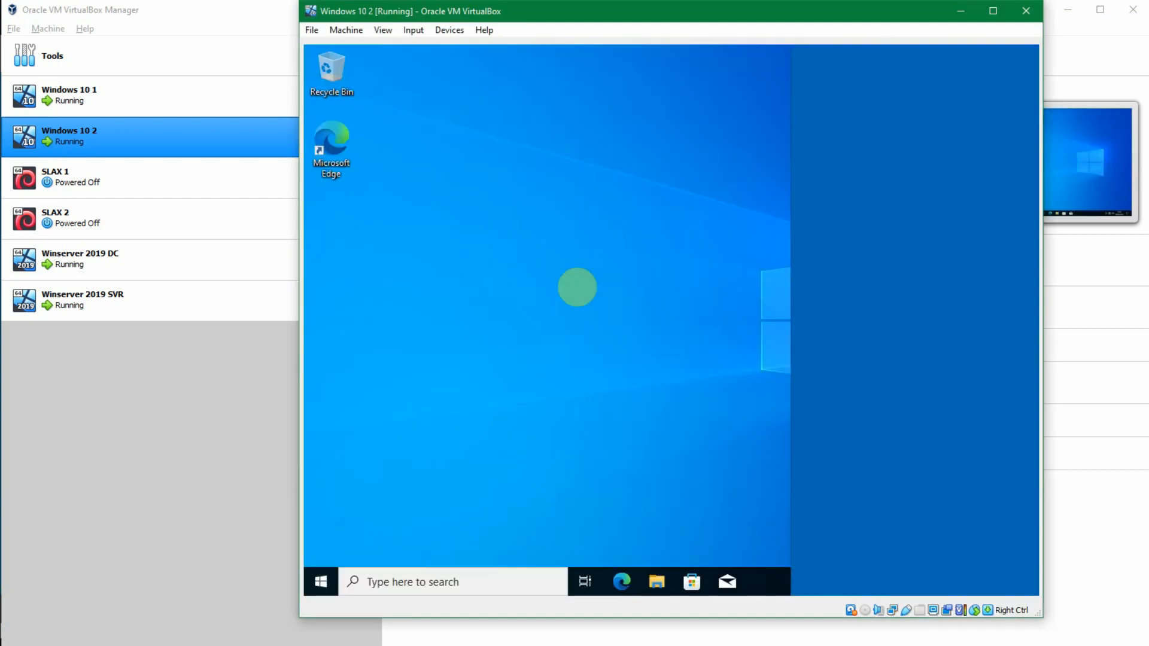
pyautogui.press('super')
pyautogui.click(832, 455)
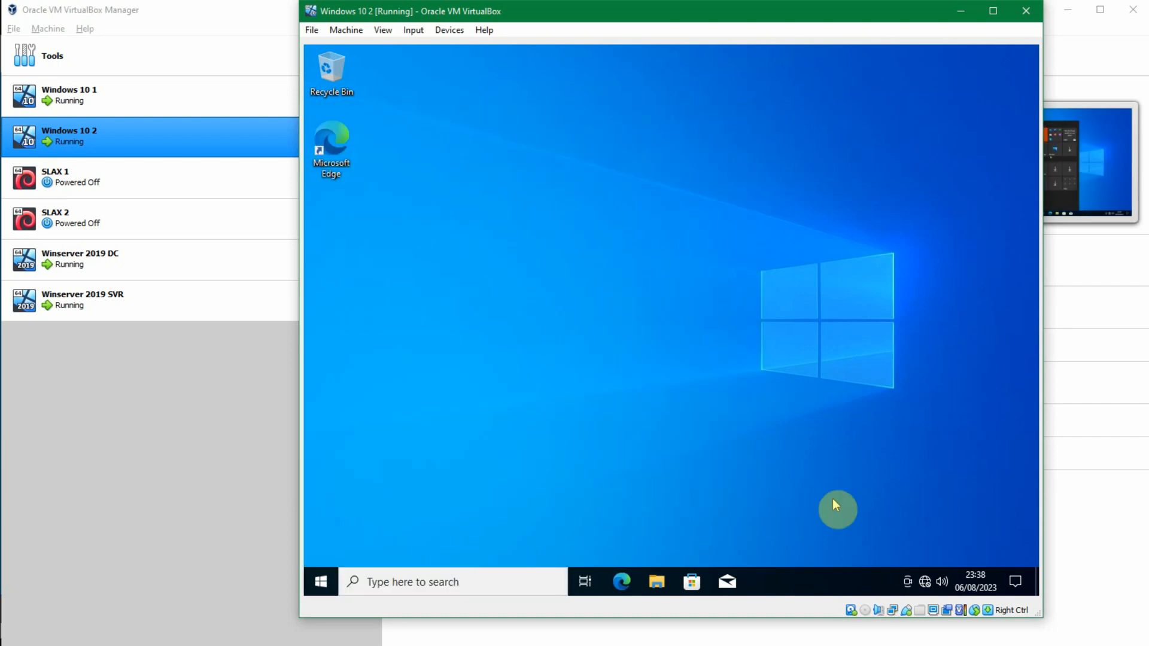
# Step: Run ipconfig in a Command Prompt on Windows 10 2 to check its IPv4 address, and close the prompt
pyautogui.press('super+r')
pyautogui.write('cmd')
pyautogui.press('Return')
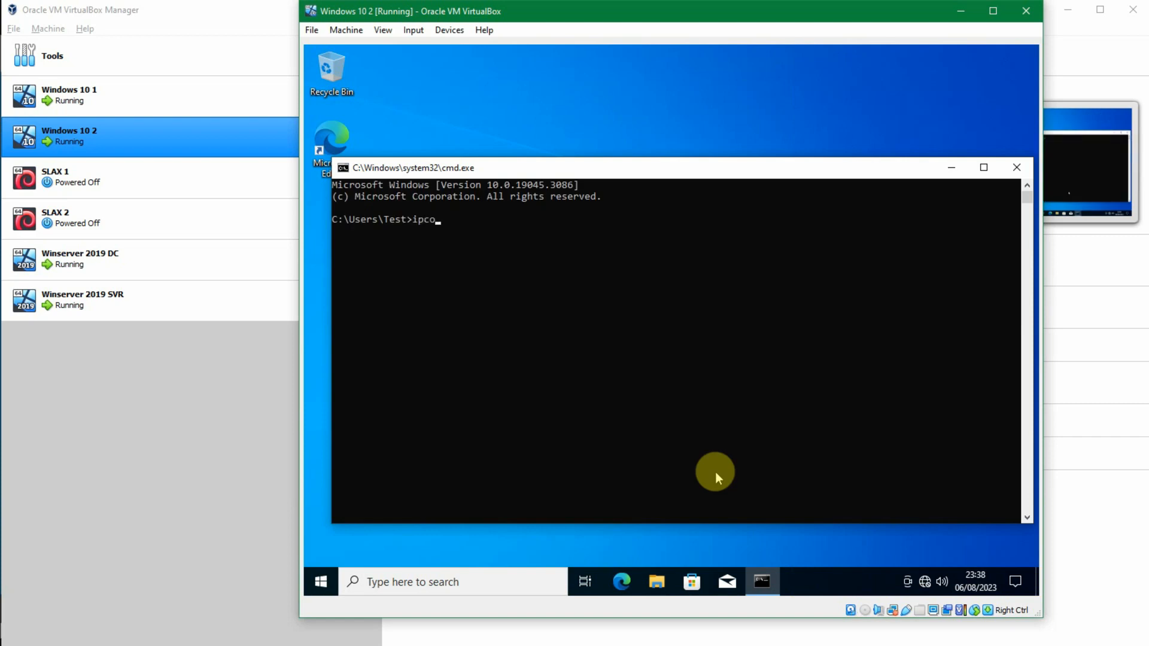
pyautogui.press('Return')
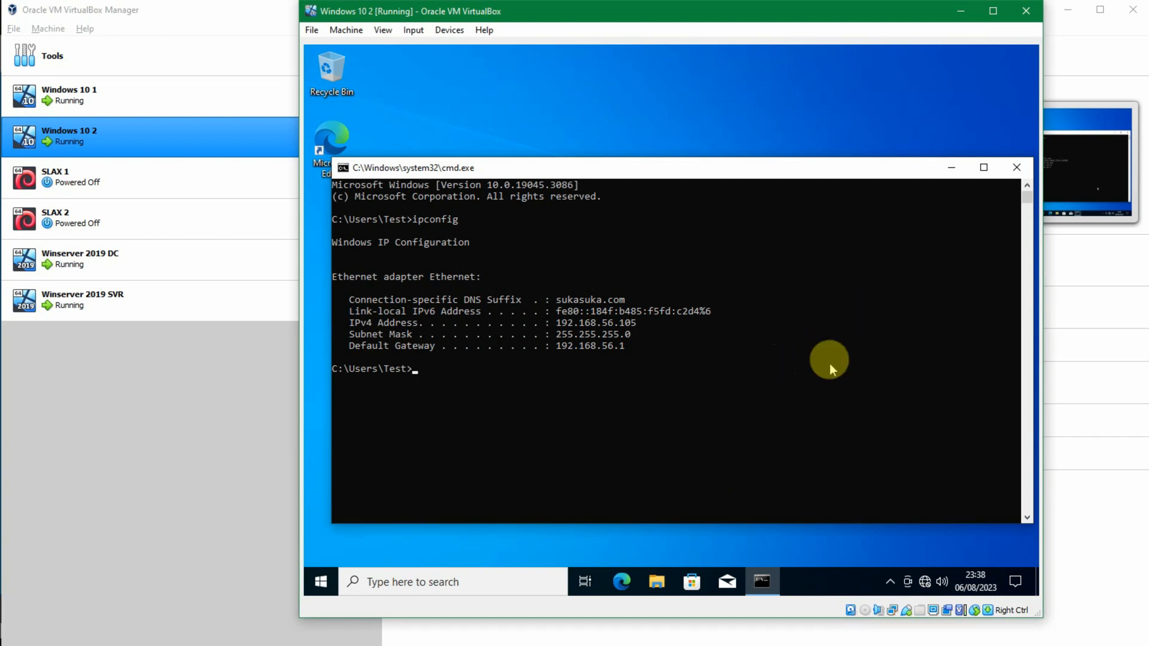
pyautogui.click(1016, 167)
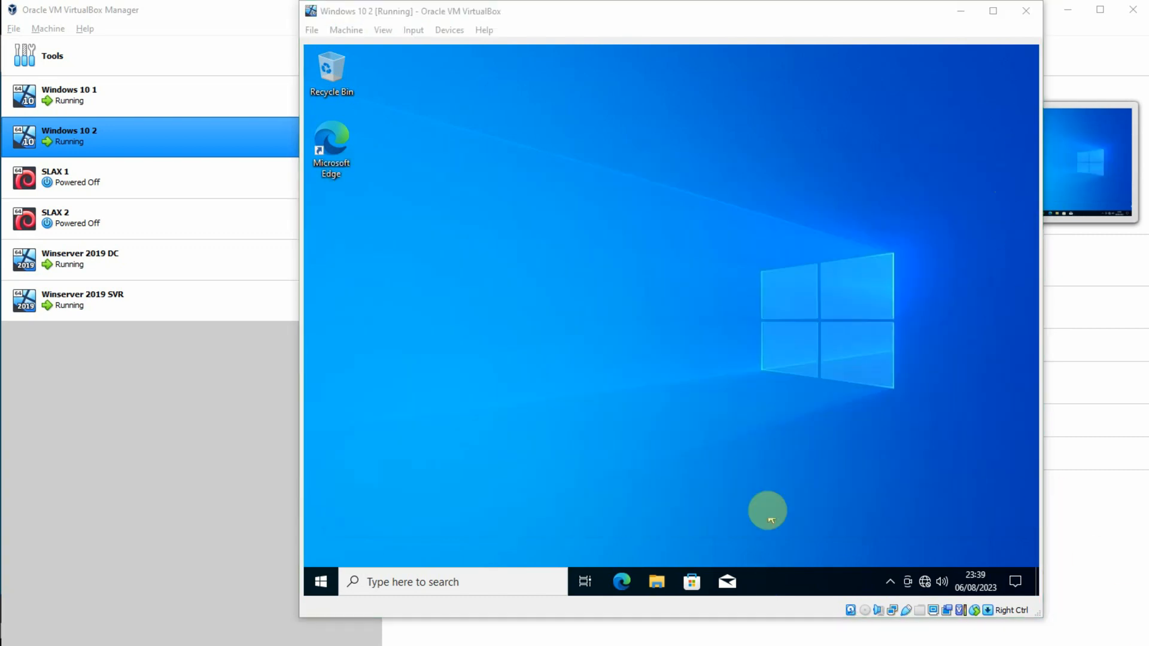
# Step: Restart Windows 10 2 and sign back in with the account password
pyautogui.click(677, 486)
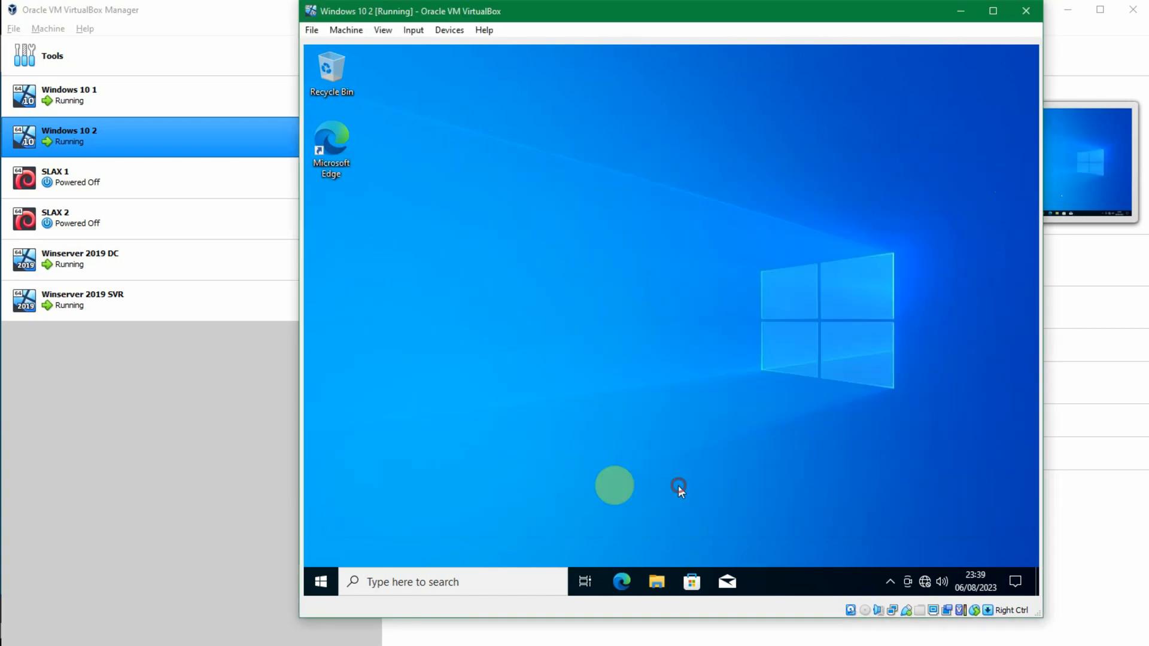
pyautogui.rightClick(322, 580)
pyautogui.click(389, 543)
pyautogui.click(549, 514)
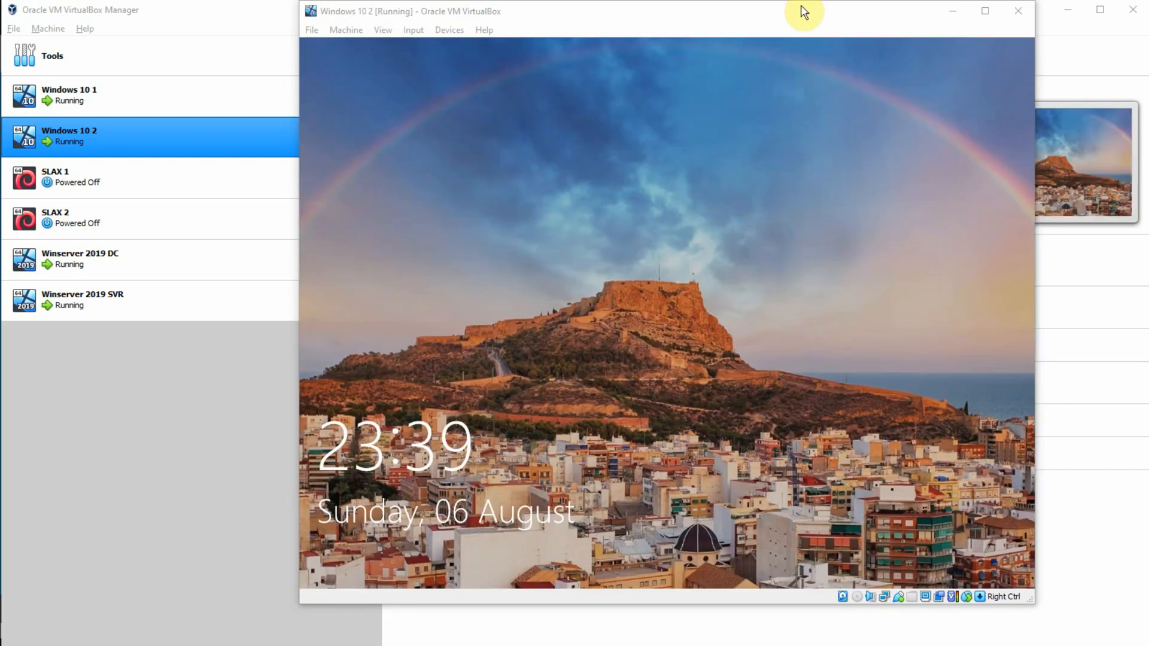
pyautogui.click(777, 18)
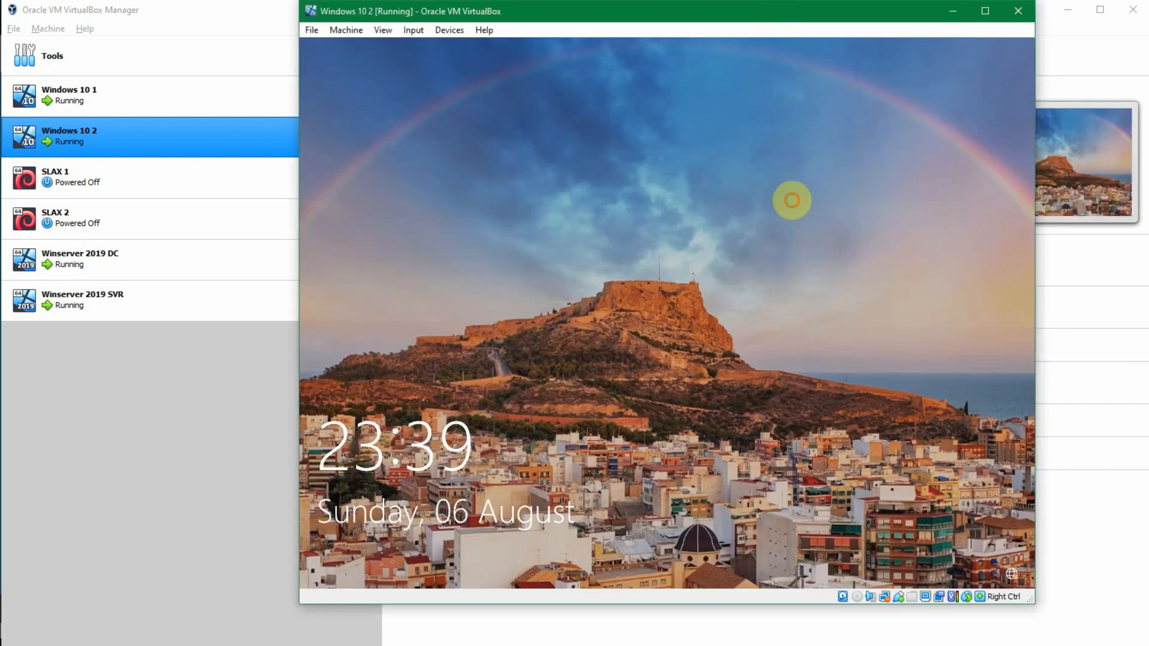
pyautogui.click(789, 198)
pyautogui.write('*******')
pyautogui.press('Return')
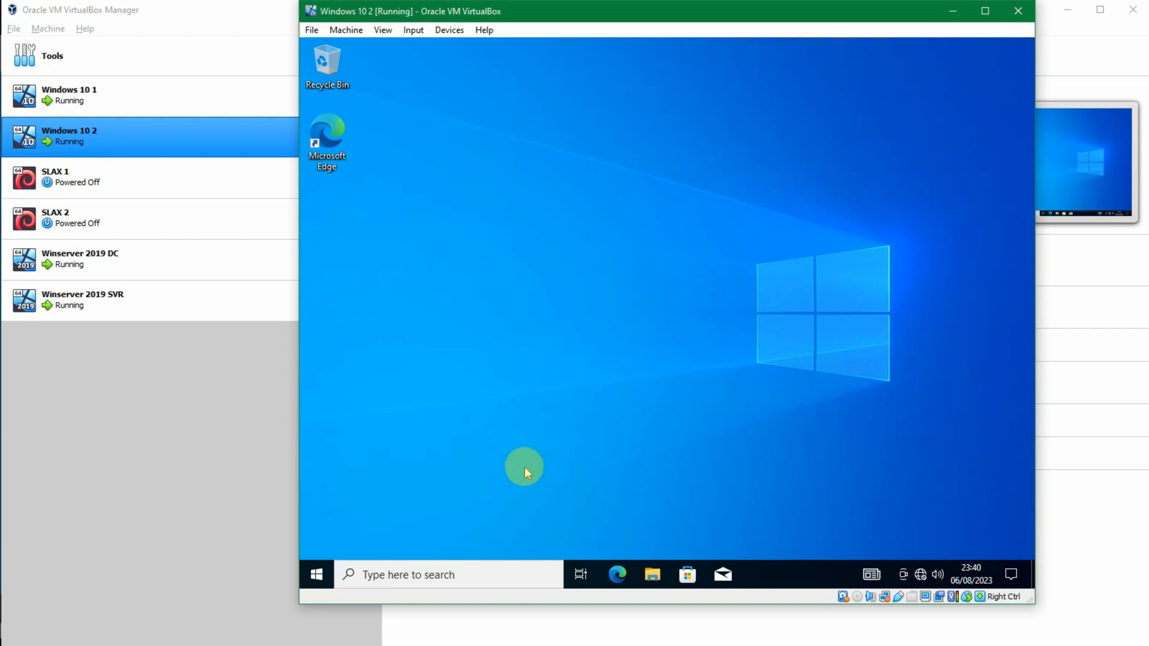
# Step: Run ipconfig again in a new Command Prompt to recheck the Windows 10 2 client's IP configuration
pyautogui.press('super+r')
pyautogui.press('Escape')
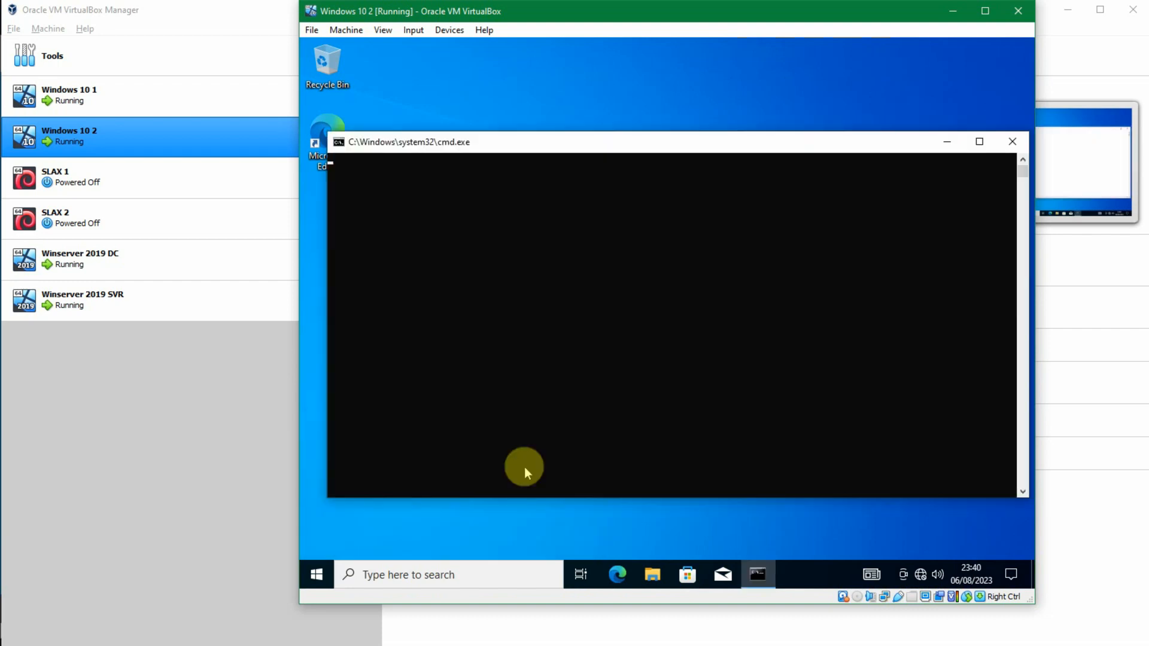
pyautogui.write('onfig')
pyautogui.press('Return')
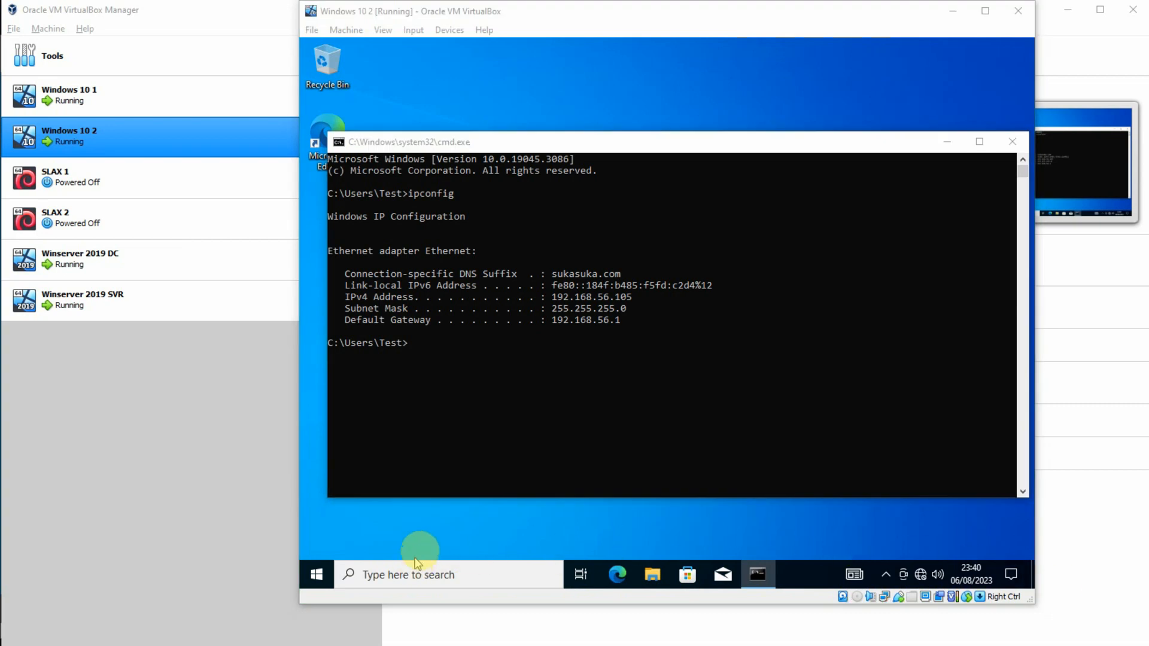
# Step: Open Network and Sharing Center through Control Panel and examine the Ethernet connection's DHCP server, lease and address details
pyautogui.press('super+r')
pyautogui.press('Escape')
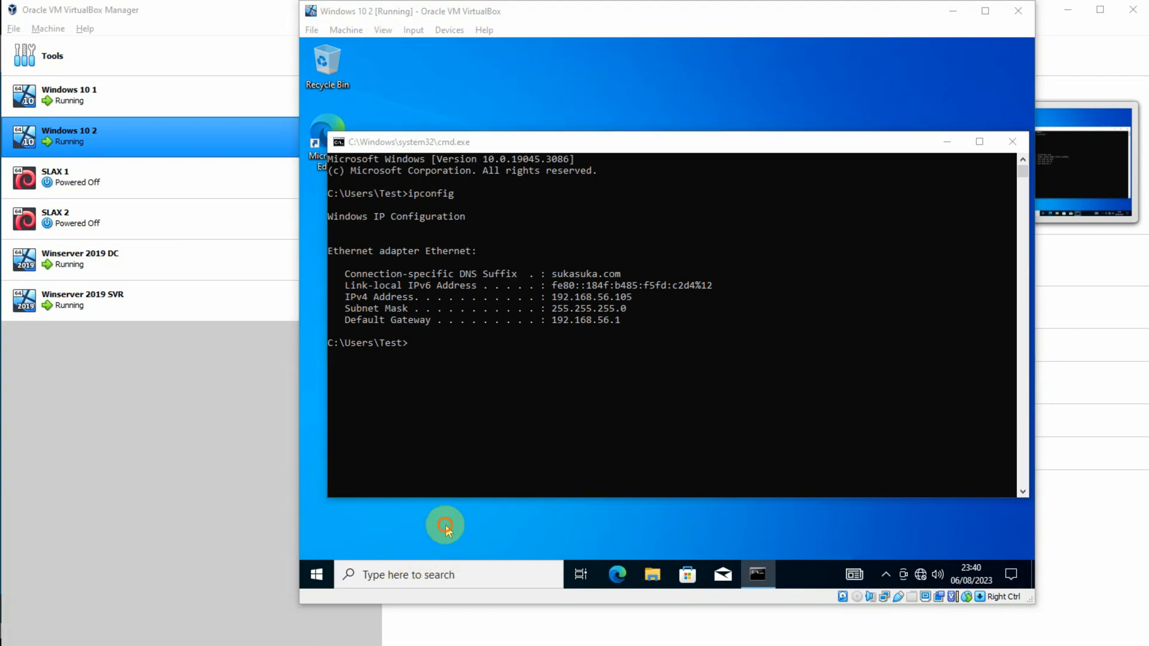
pyautogui.click(446, 526)
pyautogui.press('super+r')
pyautogui.write('control')
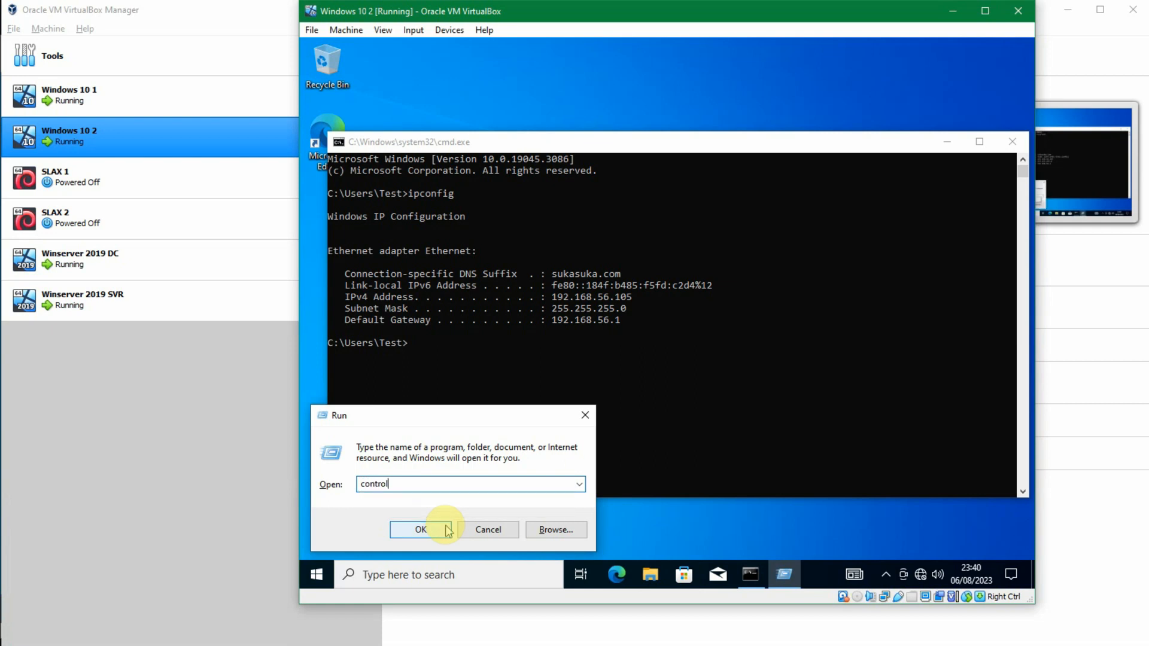
pyautogui.click(421, 529)
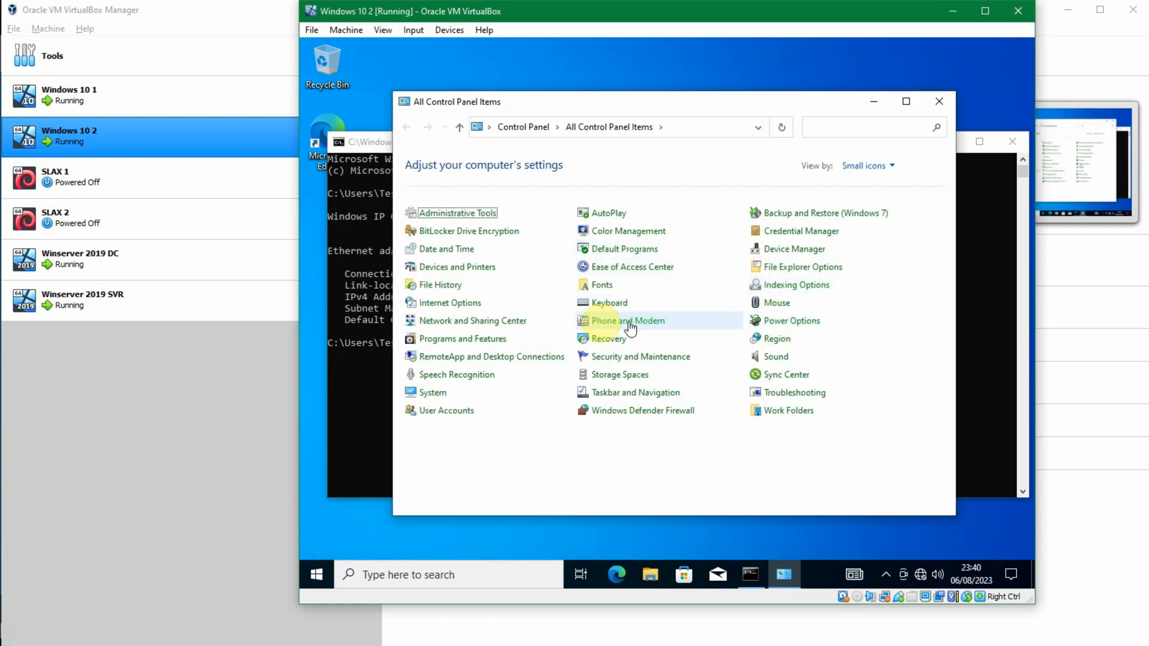
pyautogui.click(483, 326)
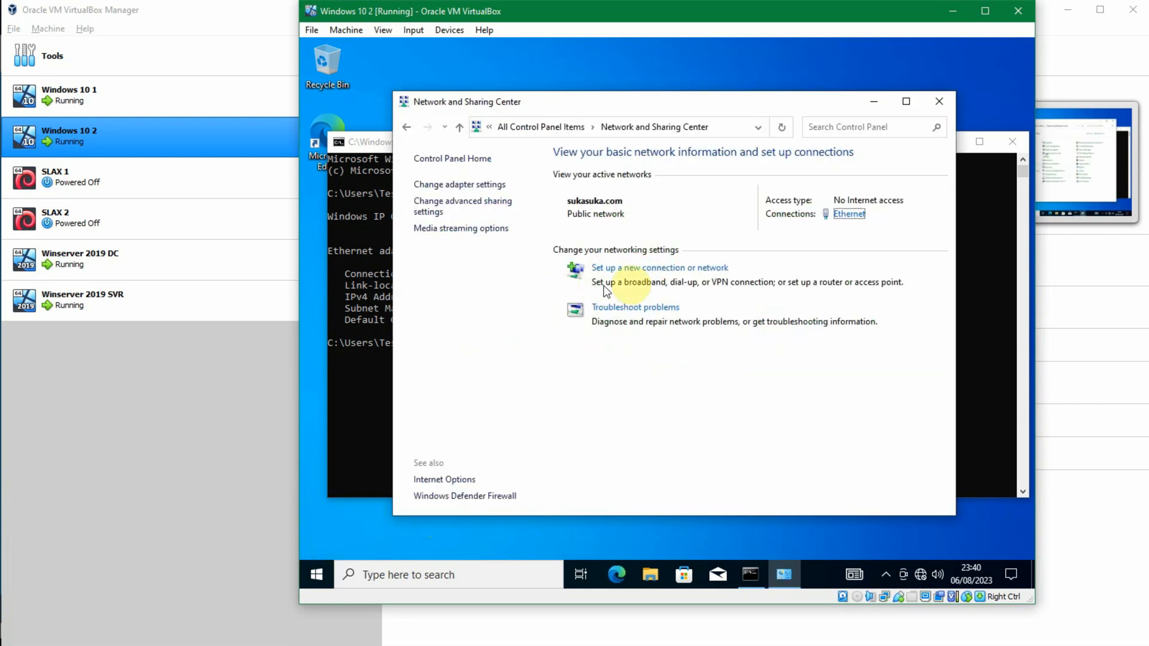
pyautogui.click(835, 215)
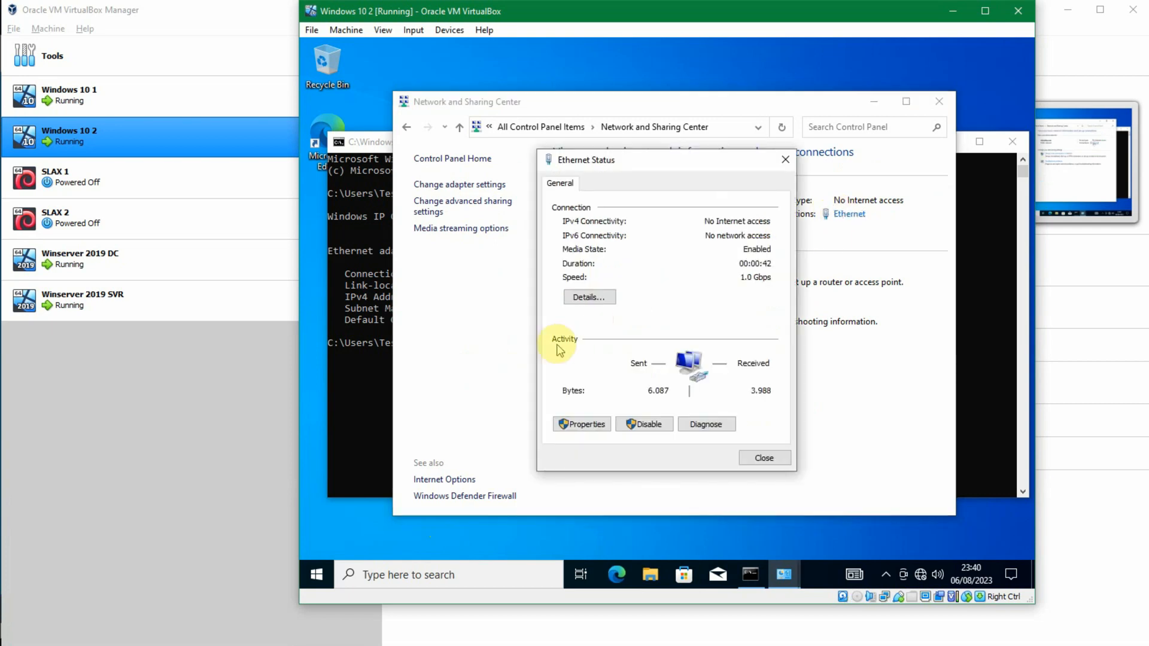
pyautogui.click(603, 299)
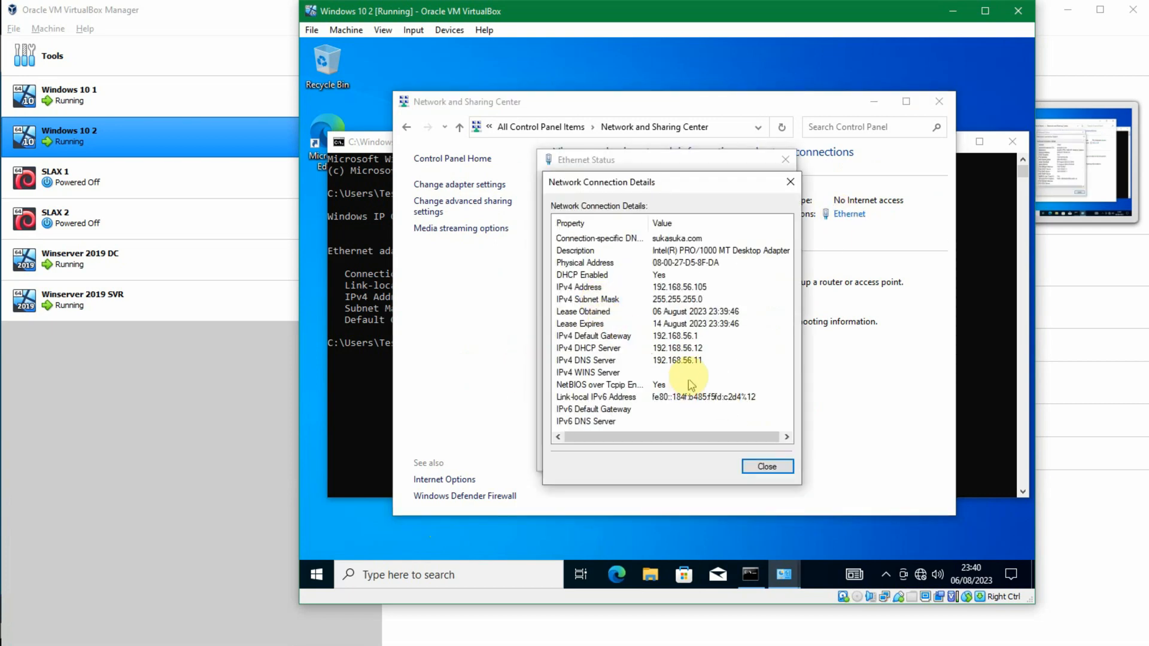
pyautogui.press('Escape')
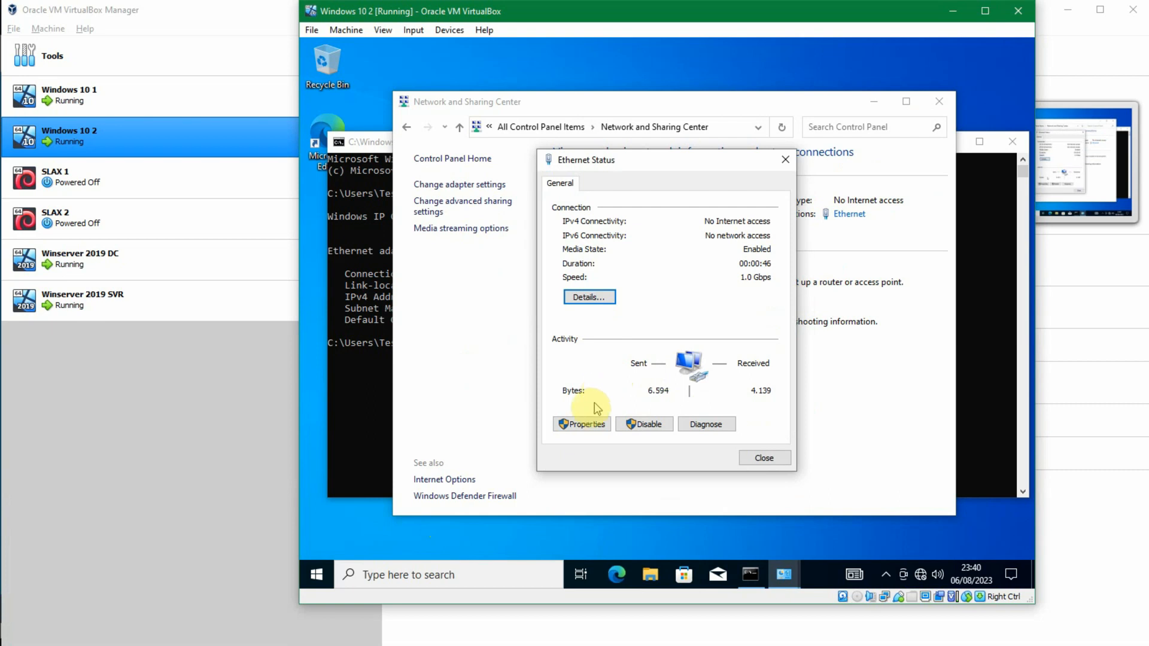
# Step: Inspect the Ethernet connection's properties and return to its status without making changes
pyautogui.click(587, 419)
pyautogui.doubleClick(658, 328)
pyautogui.click(817, 494)
pyautogui.press('Escape')
pyautogui.press('Escape')
pyautogui.press('Escape')
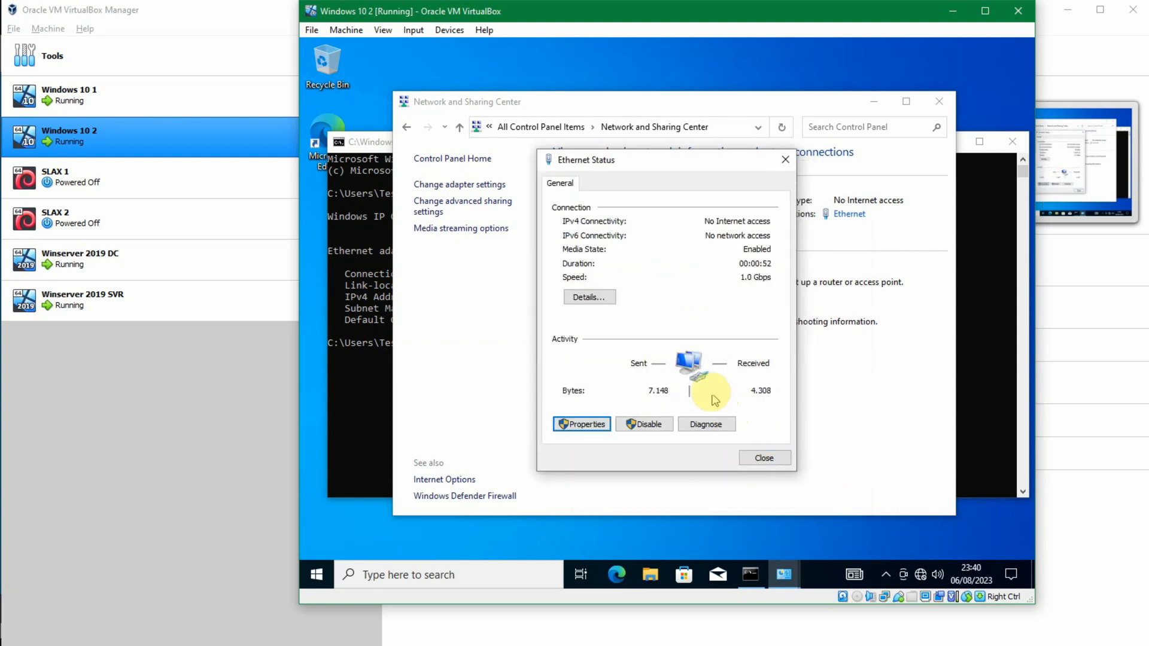
# Step: Review the Ethernet network connection details once more, view the list of network adapters, and close the window
pyautogui.click(589, 297)
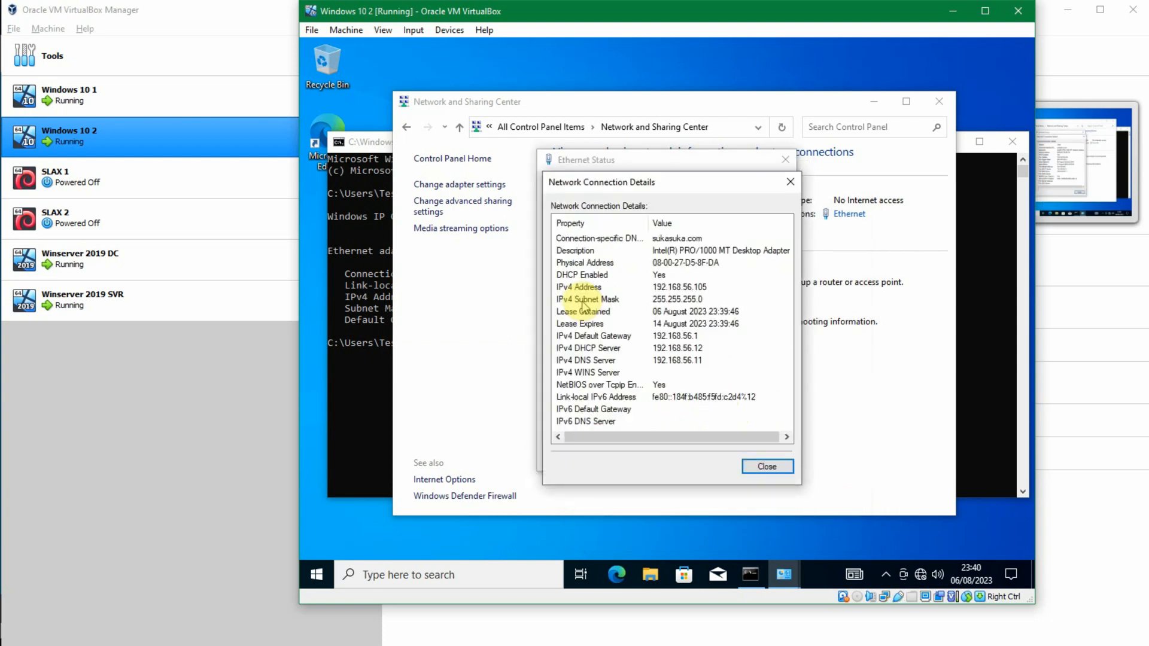
pyautogui.press('Escape')
pyautogui.press('Escape')
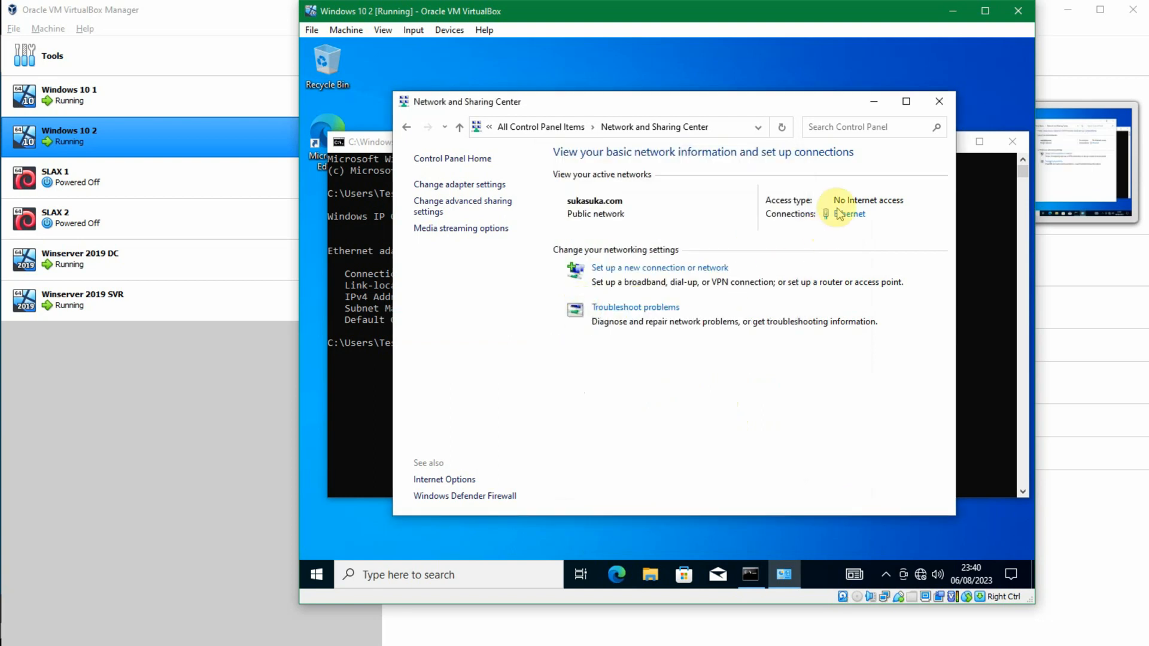
pyautogui.click(463, 190)
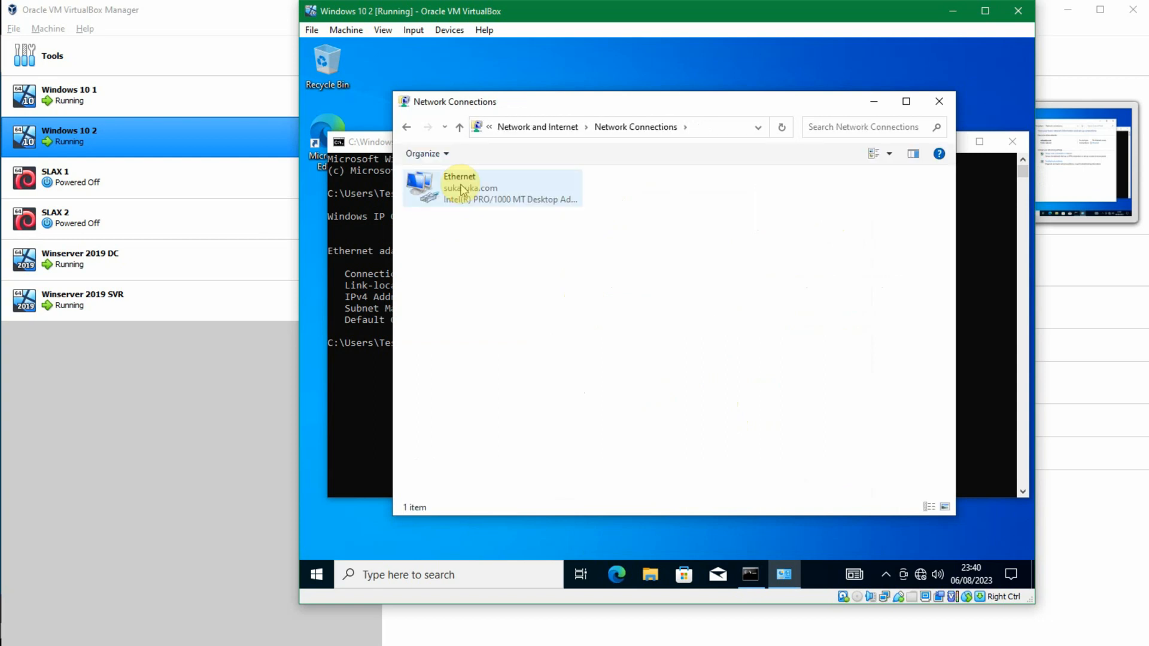
pyautogui.click(939, 100)
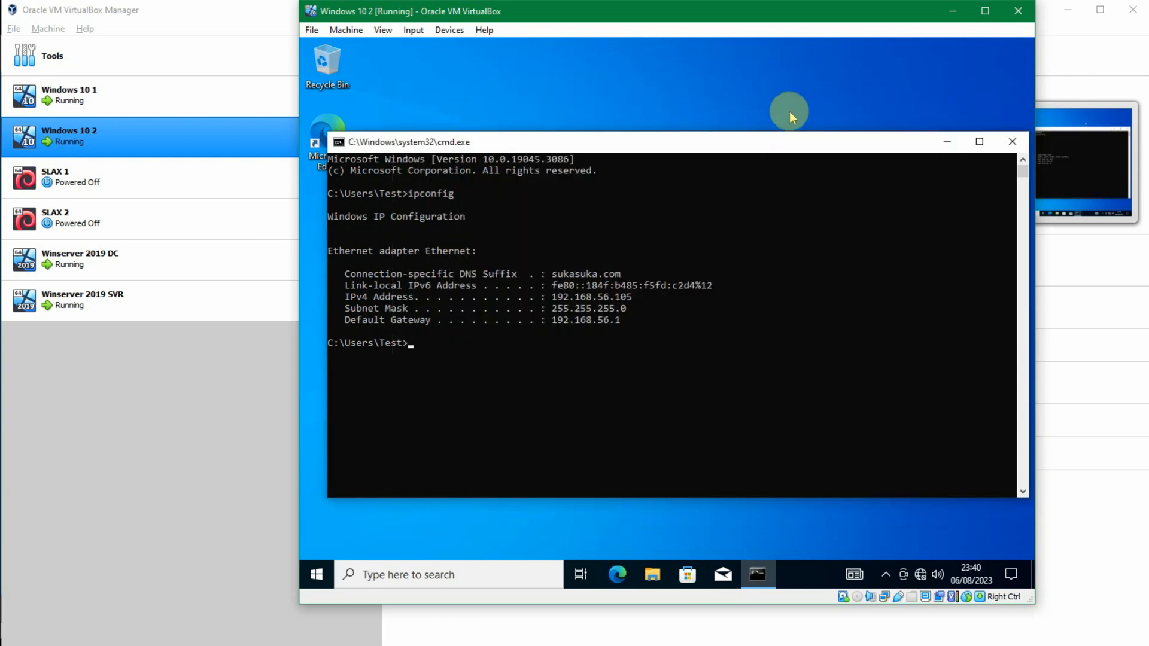
# Step: Open the advanced system settings on Windows 10 2, inspect the computer name and workgroup membership, and close them without changes
pyautogui.press('super')
pyautogui.write('vi')
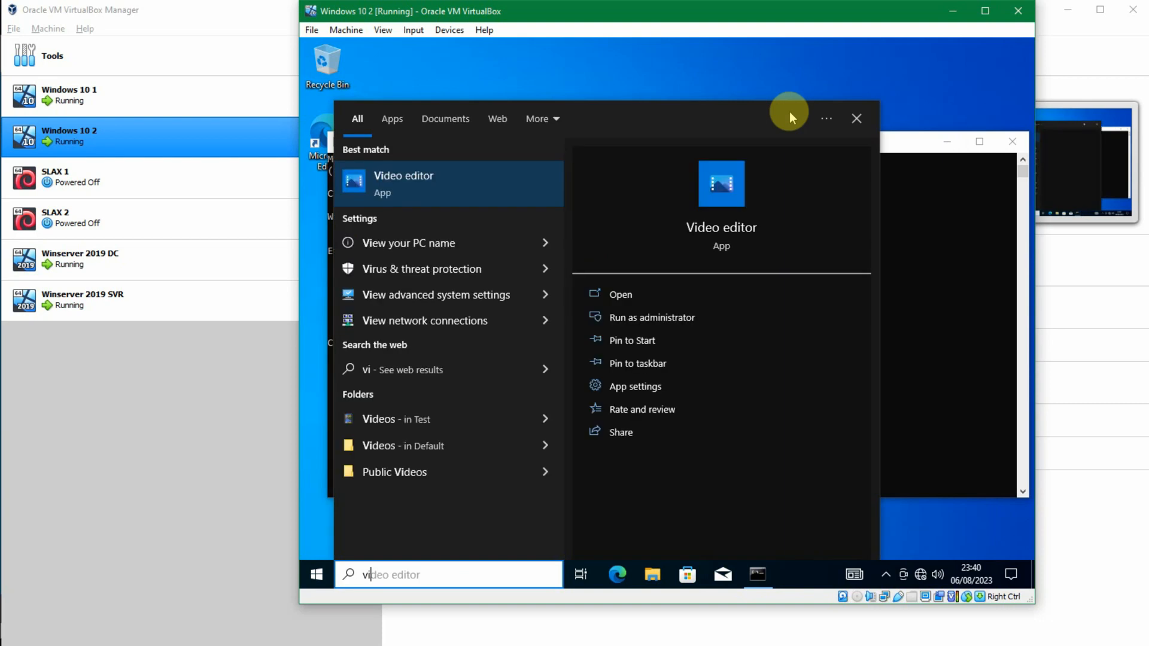
pyautogui.write('ew ad')
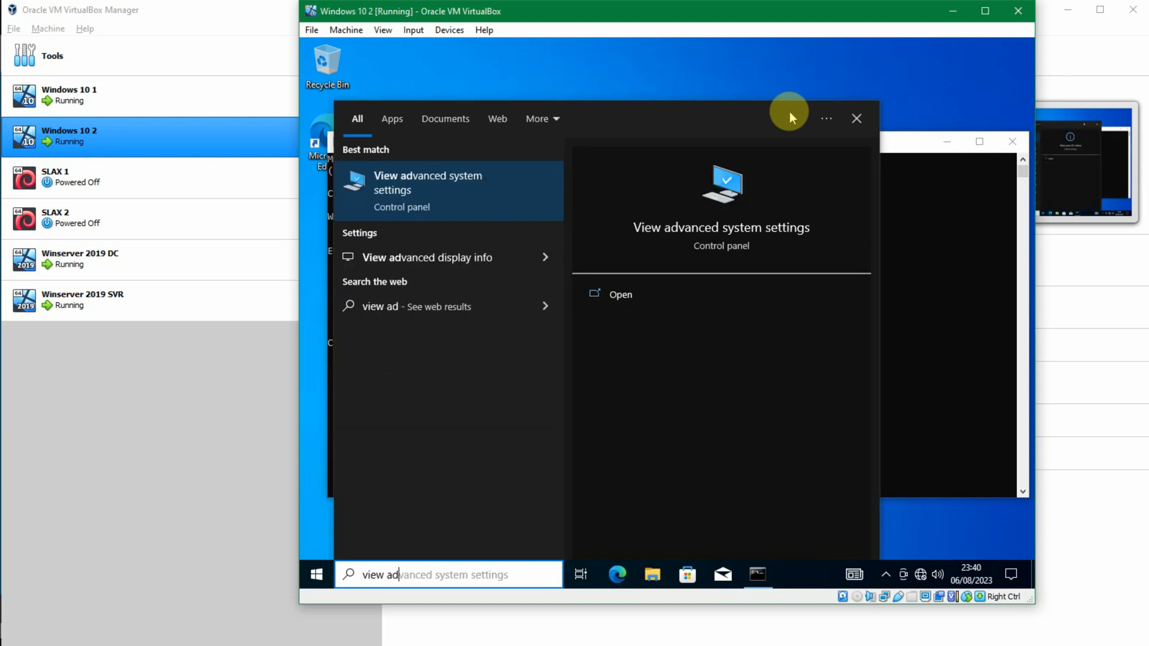
pyautogui.press('Escape')
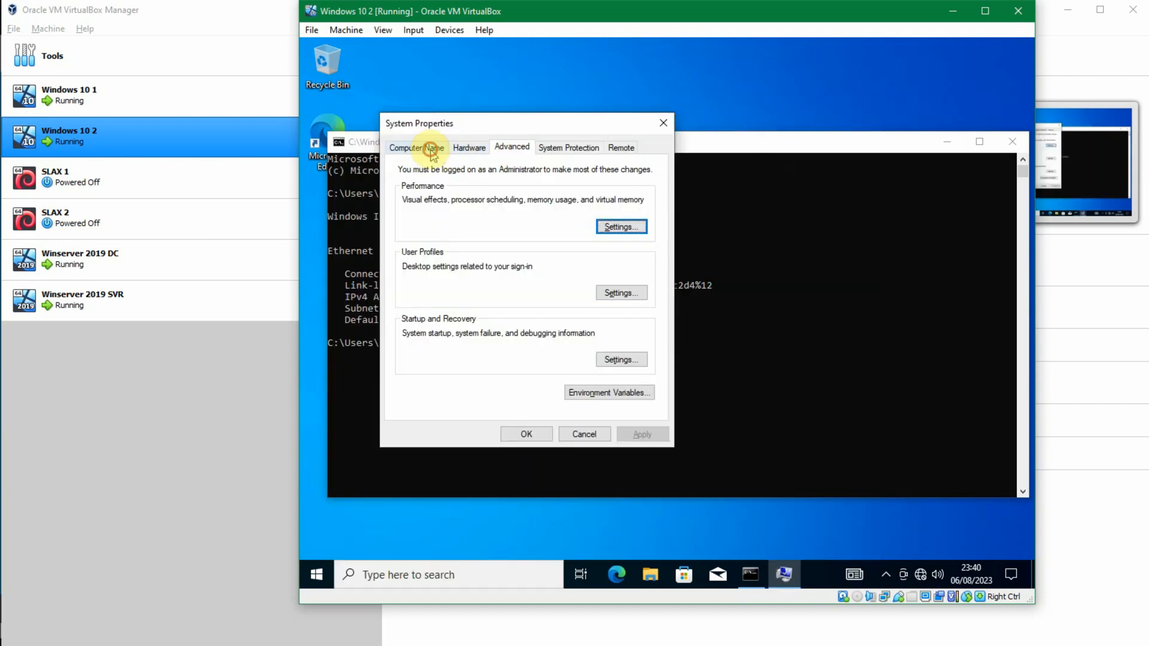
pyautogui.click(432, 150)
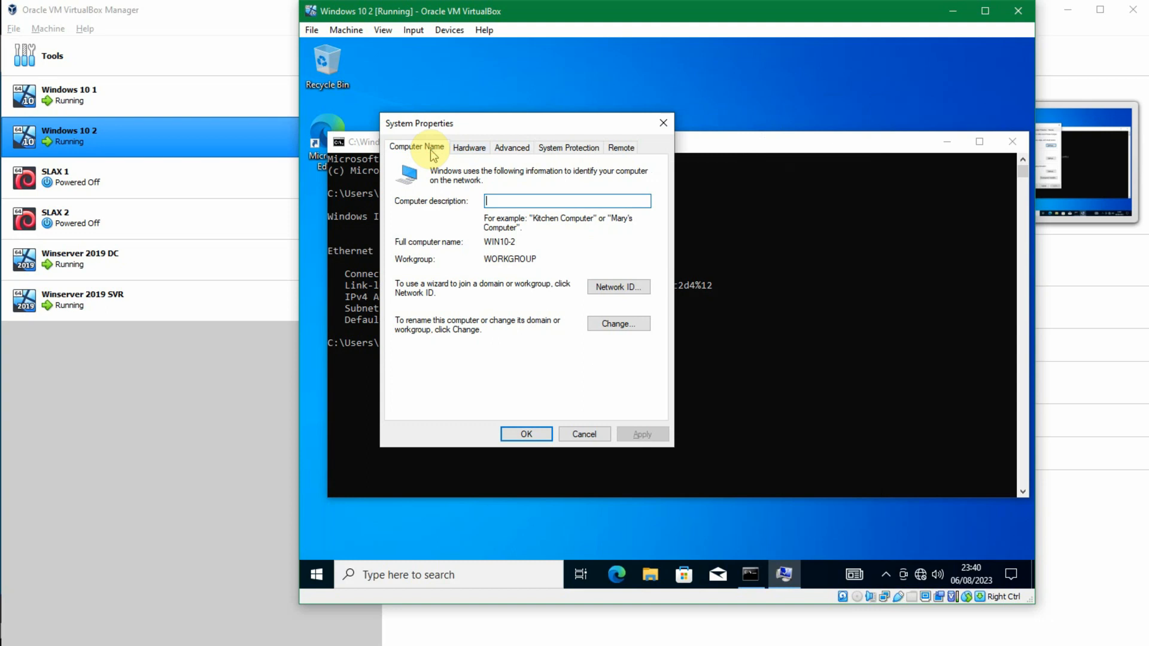
pyautogui.click(600, 326)
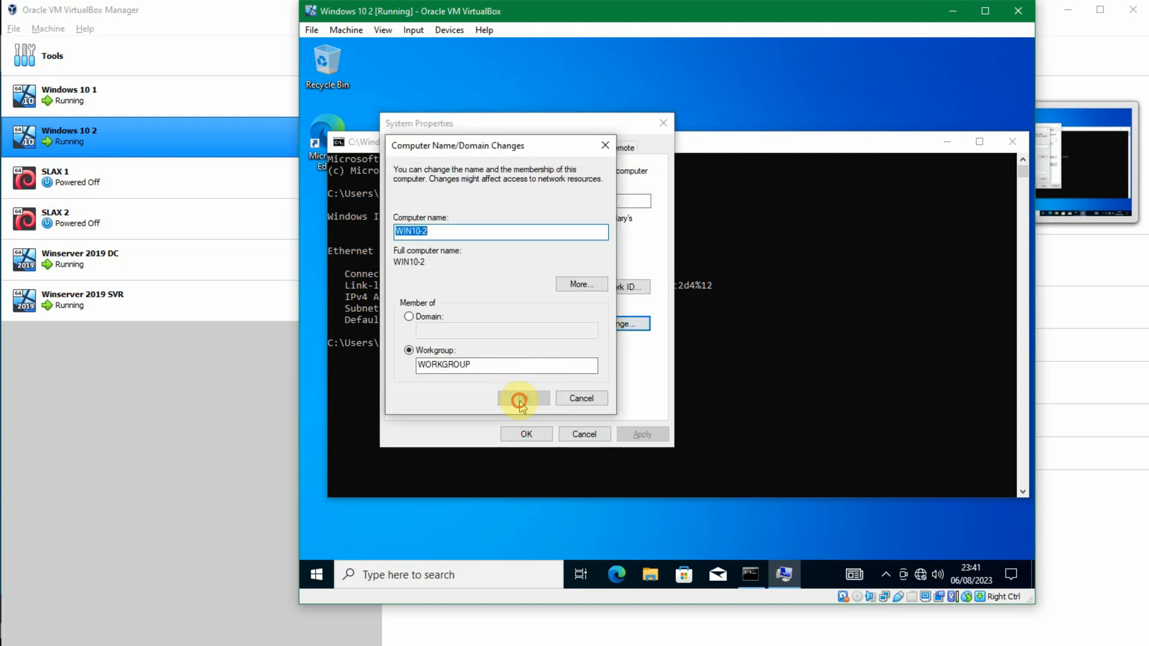
pyautogui.click(577, 398)
pyautogui.click(526, 432)
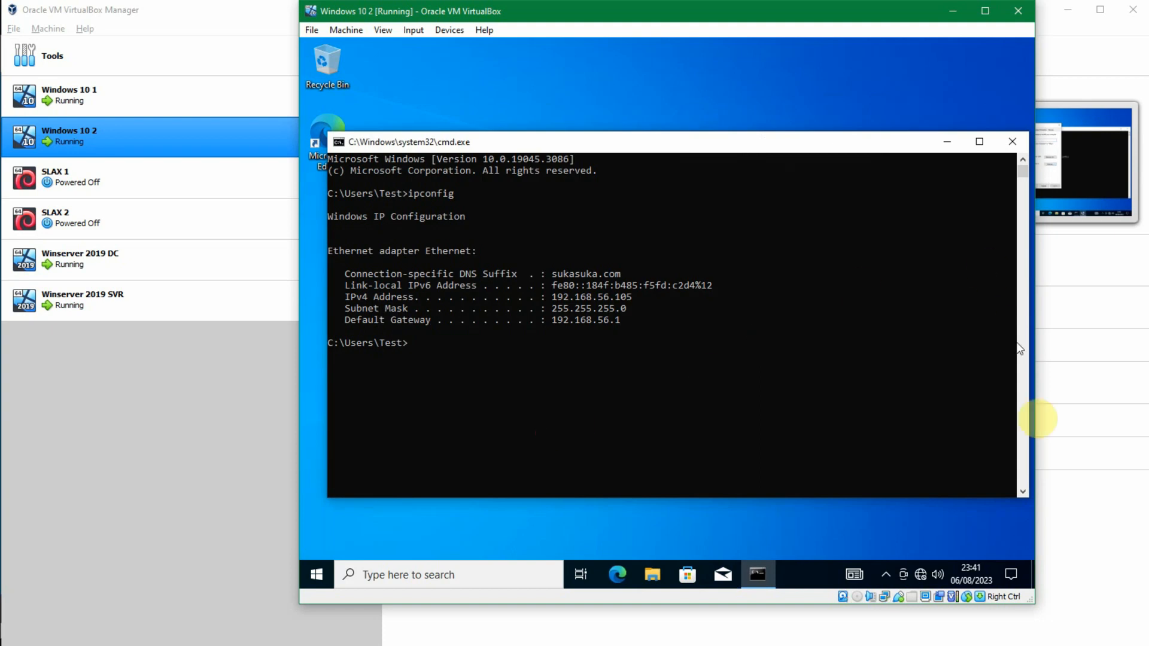
# Step: Release and renew the Windows 10 2 client's DHCP address with ipconfig /release and ipconfig /renew
pyautogui.click(800, 400)
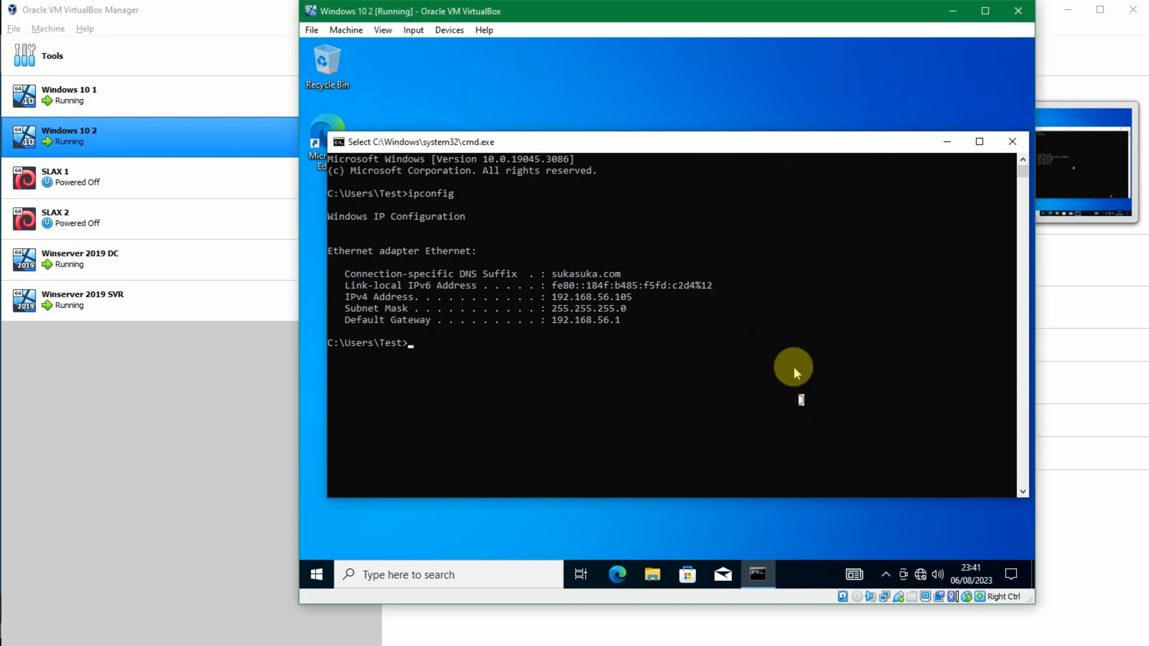
pyautogui.write('ipconfig /release')
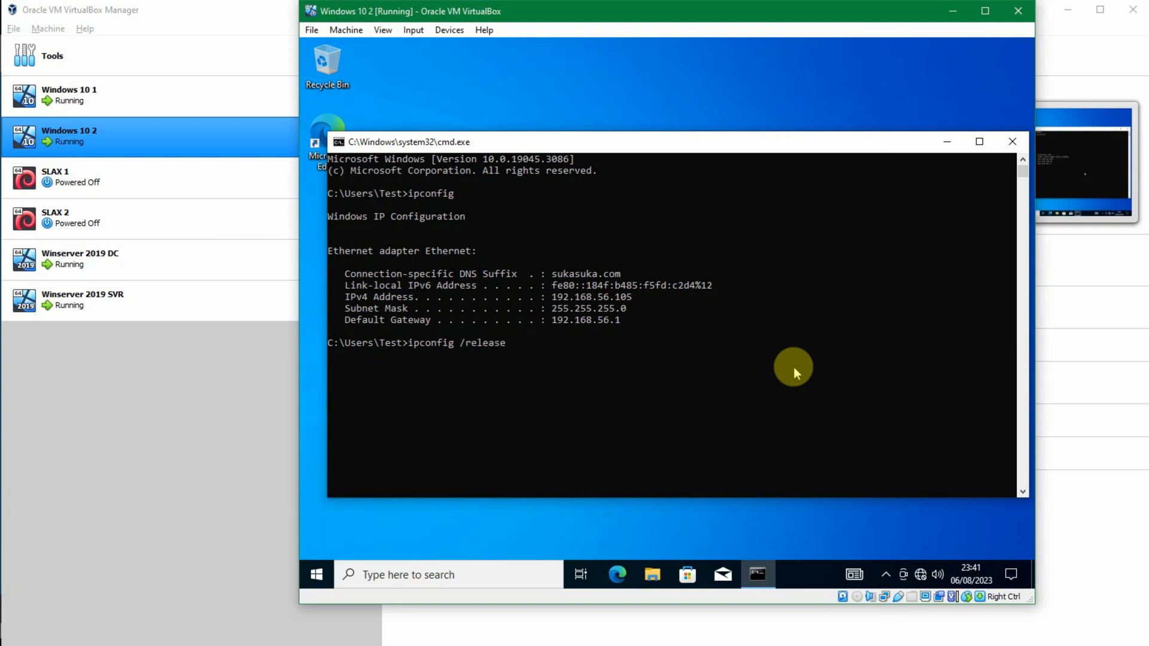
pyautogui.press('Return')
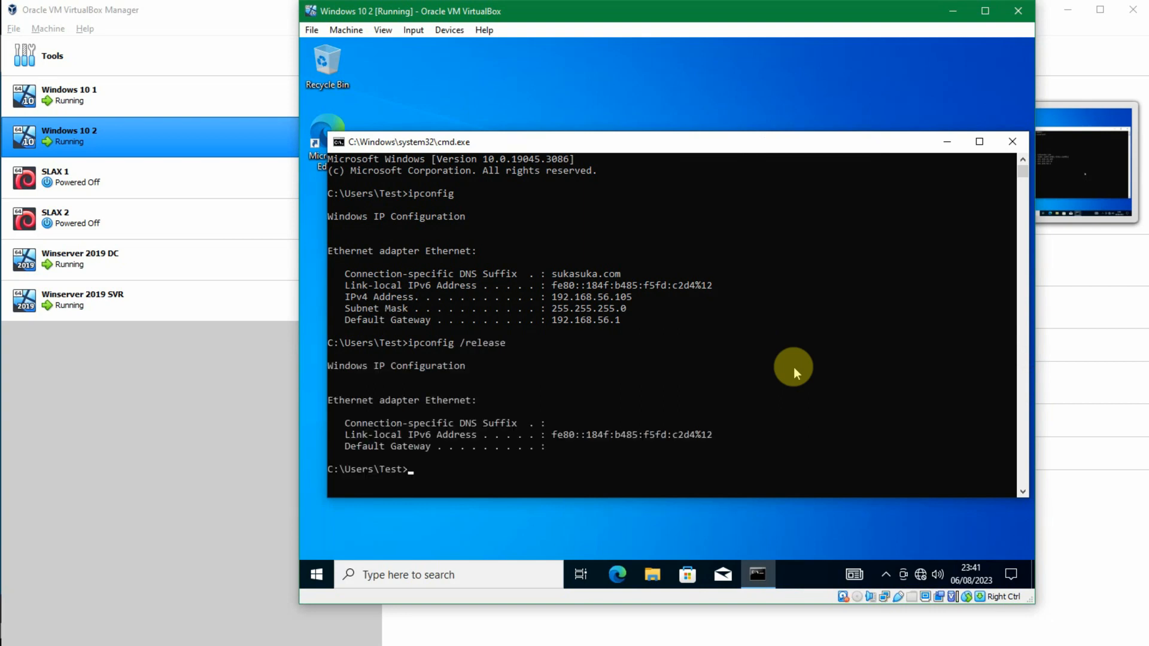
pyautogui.press('Up')
pyautogui.write('renew')
pyautogui.press('Return')
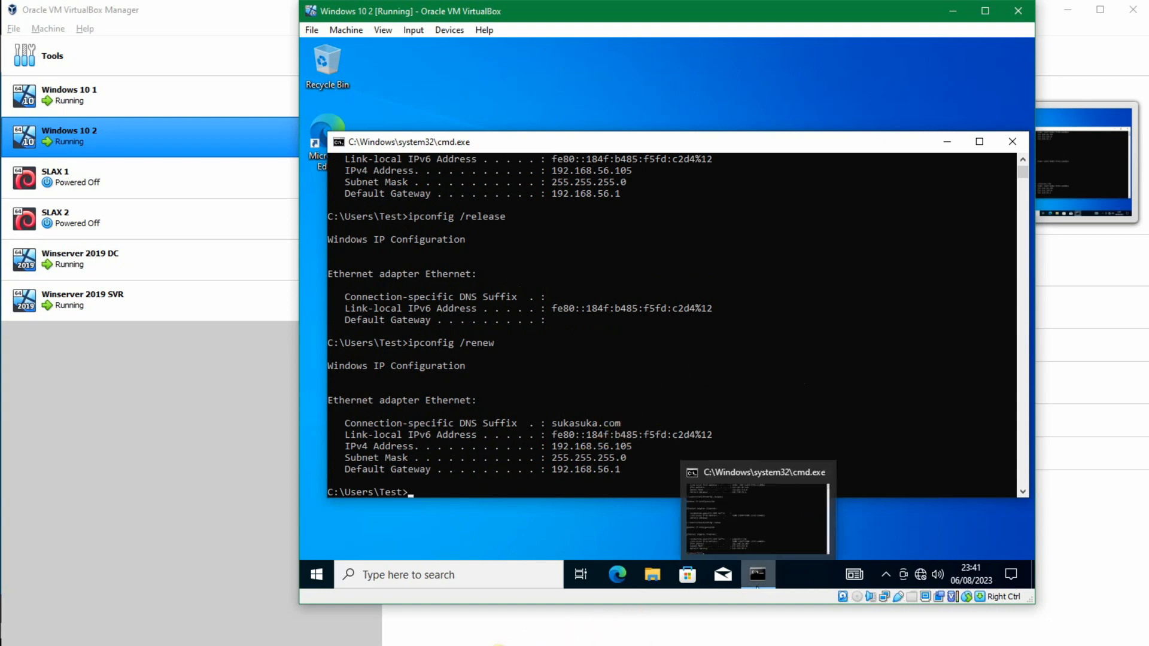
# Step: Switch to the Windows 10 1 virtual machine, dismiss the news feed panel, and view its ipconfig output
pyautogui.click(518, 644)
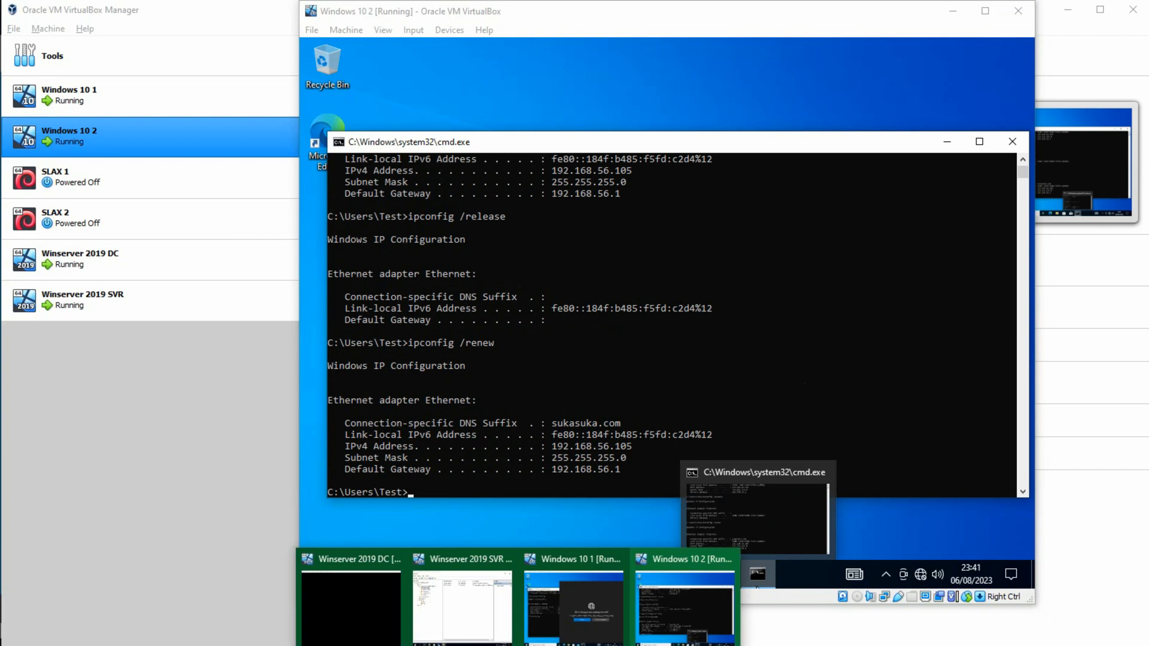
pyautogui.click(560, 615)
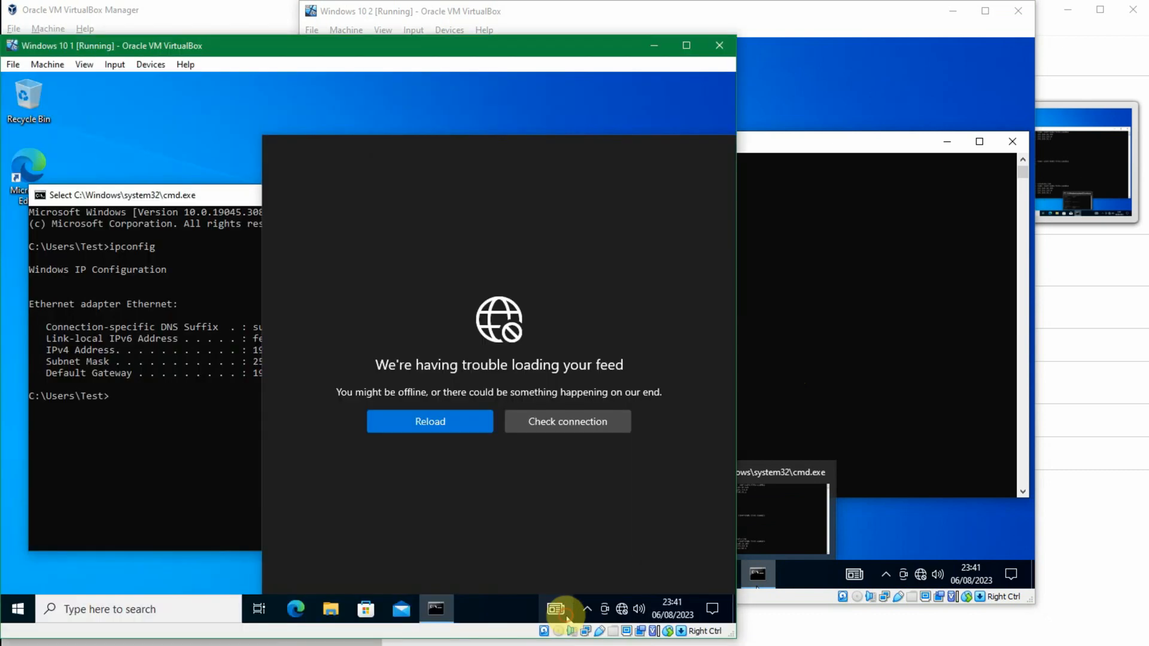
pyautogui.click(642, 162)
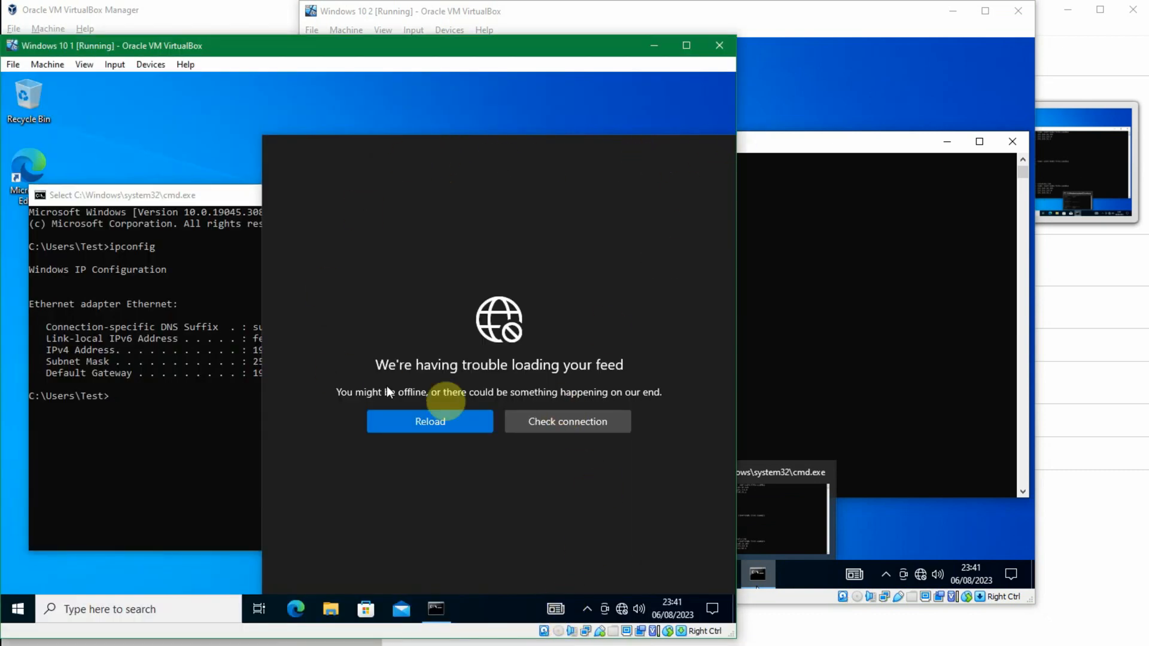
pyautogui.click(243, 484)
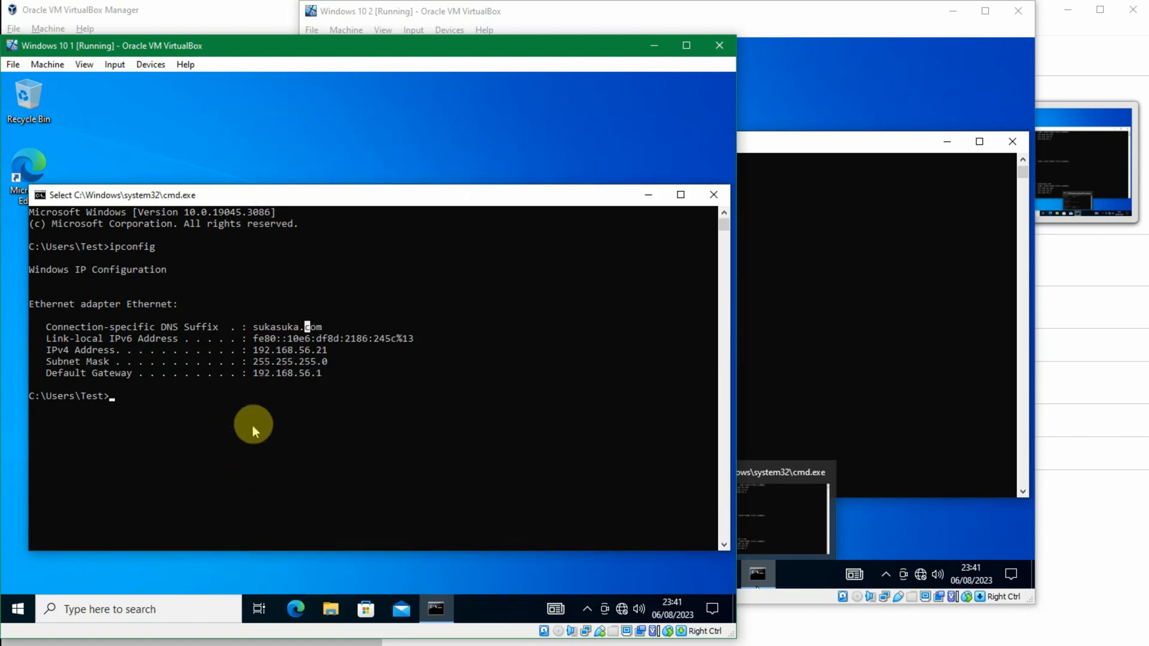
# Step: Ping the Windows 10 1 client at 192.168.56.21 from the Windows 10 2 Command Prompt
pyautogui.click(897, 369)
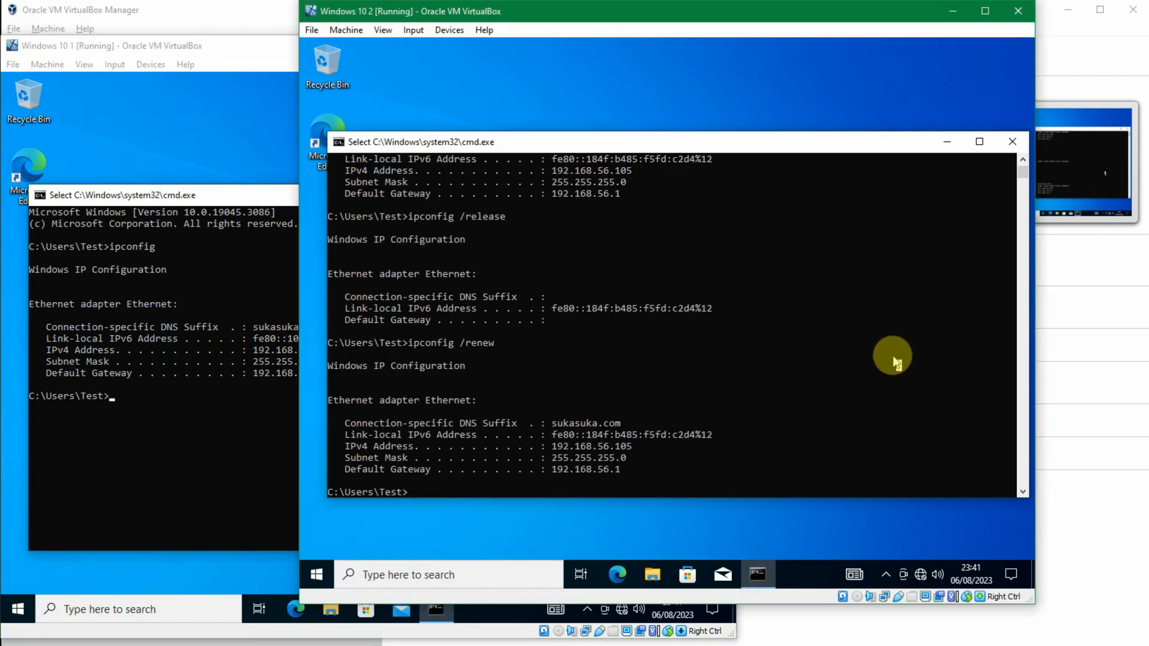
pyautogui.write('ping 192.168.56.')
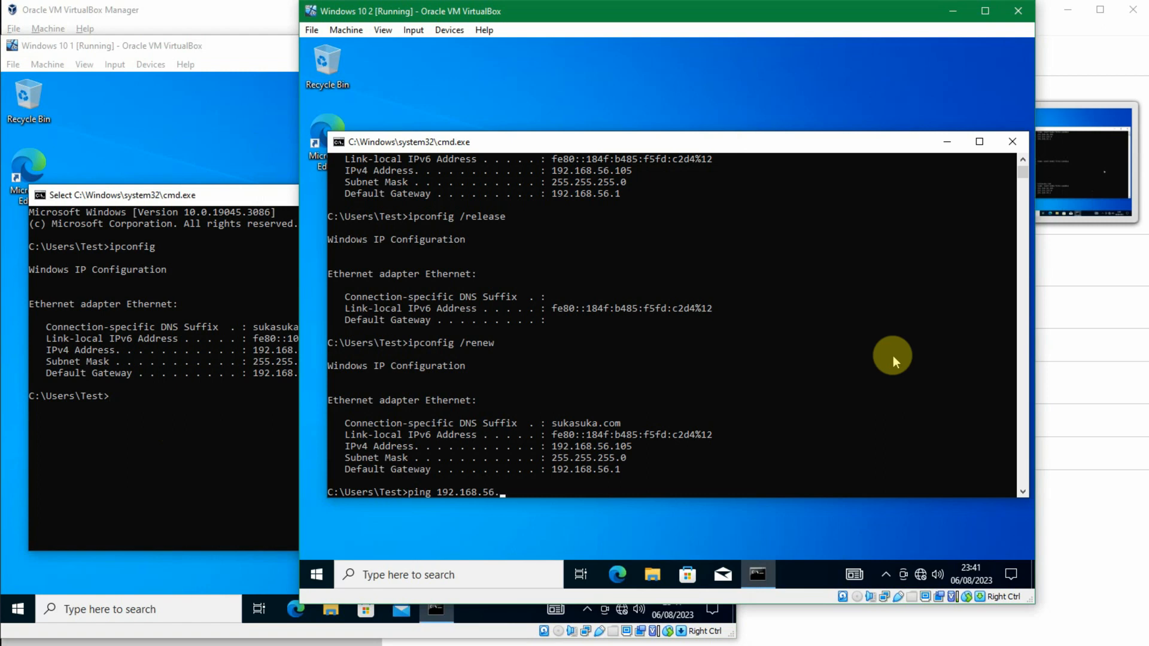
pyautogui.write('21')
pyautogui.press('Return')
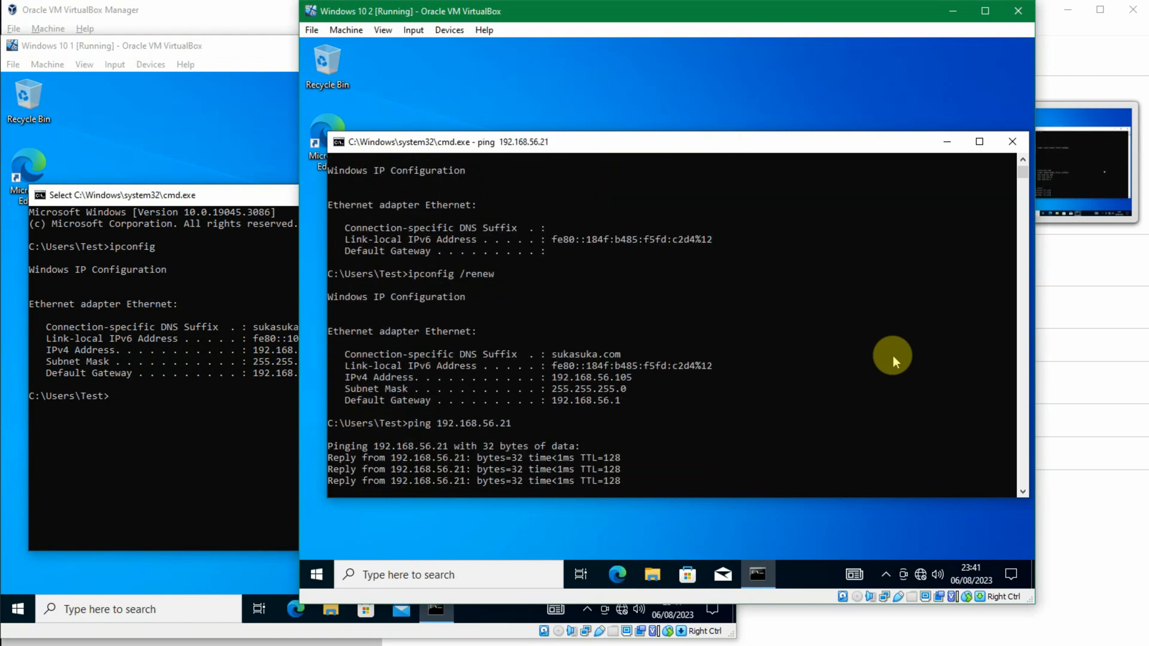
# Step: Ping the Windows 10 2 client at 192.168.56.105 from the Windows 10 1 Command Prompt and interrupt the ping
pyautogui.click(192, 423)
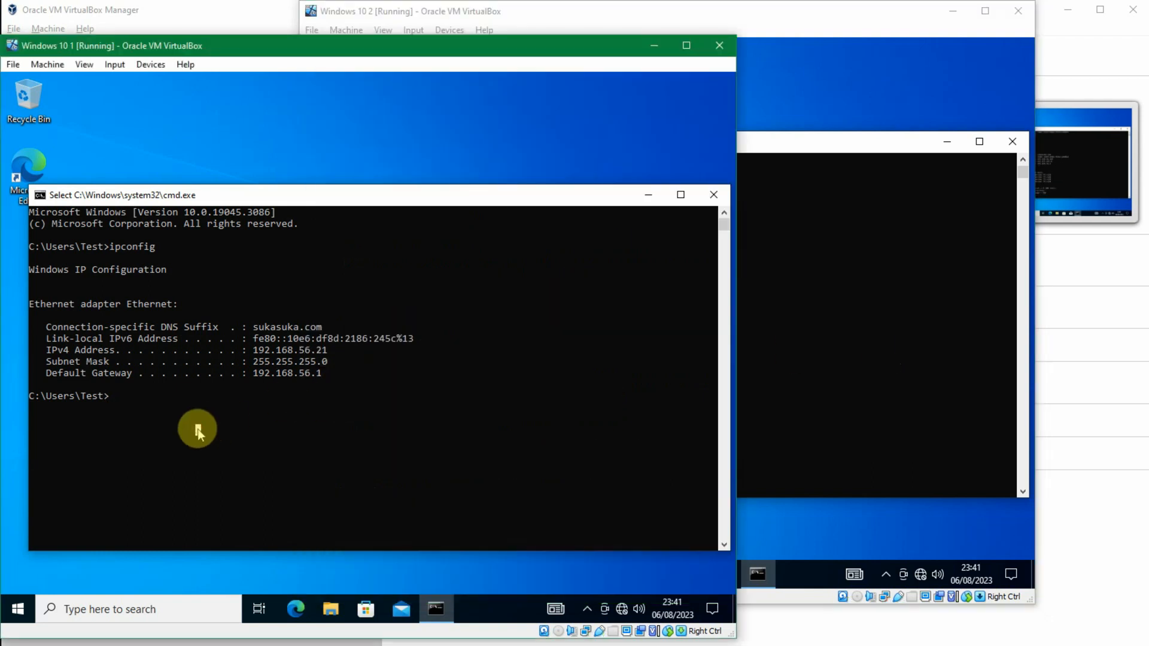
pyautogui.click(964, 331)
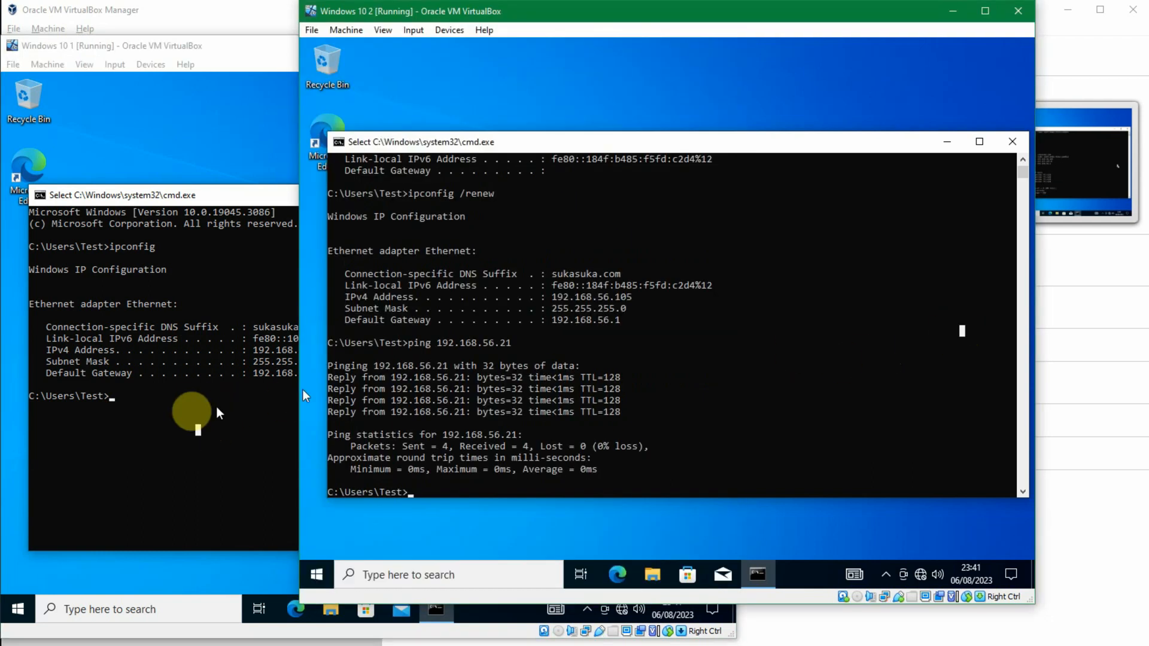
pyautogui.click(153, 417)
pyautogui.write('ping 192.168.')
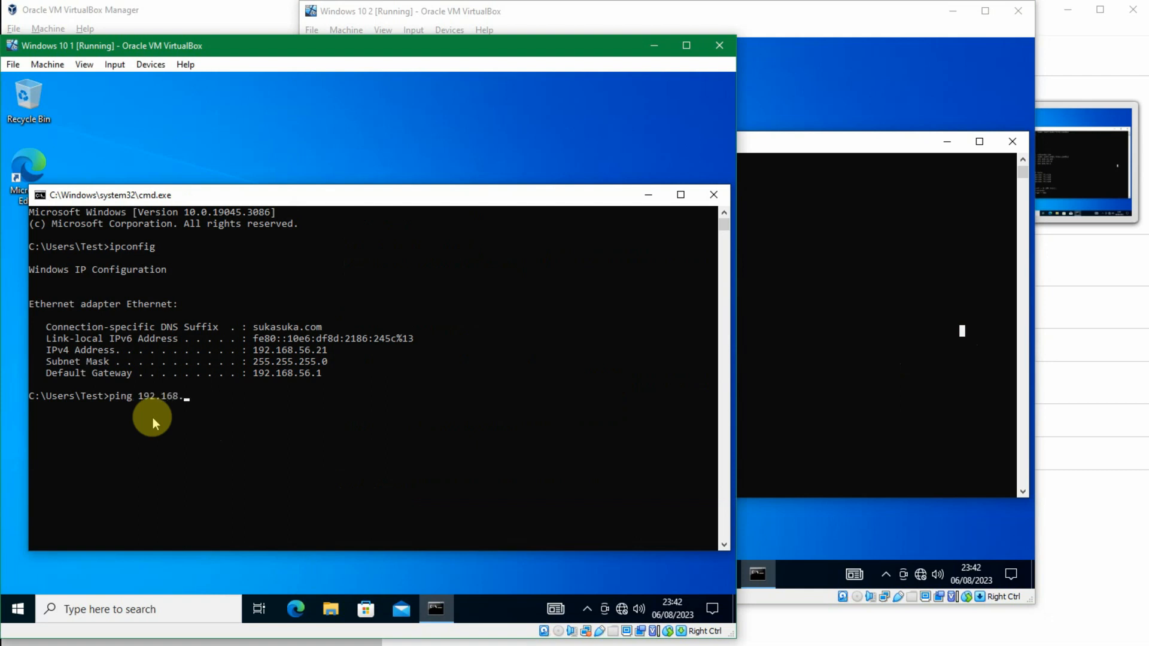
pyautogui.write('56.105')
pyautogui.press('Return')
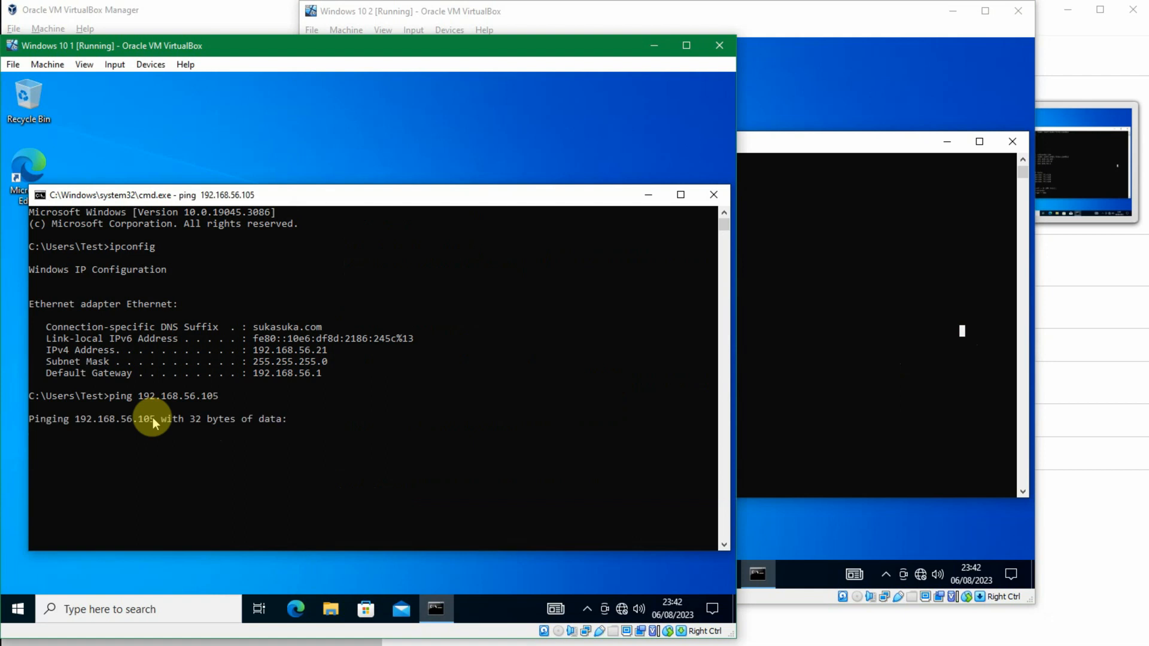
pyautogui.hotkey('ctrl', 'c')
# Step: Switch to Winserver 2019 SVR and examine the Jakarta 1 scope's address leases for the WIN10-1 and WIN10-2 clients
pyautogui.click(801, 298)
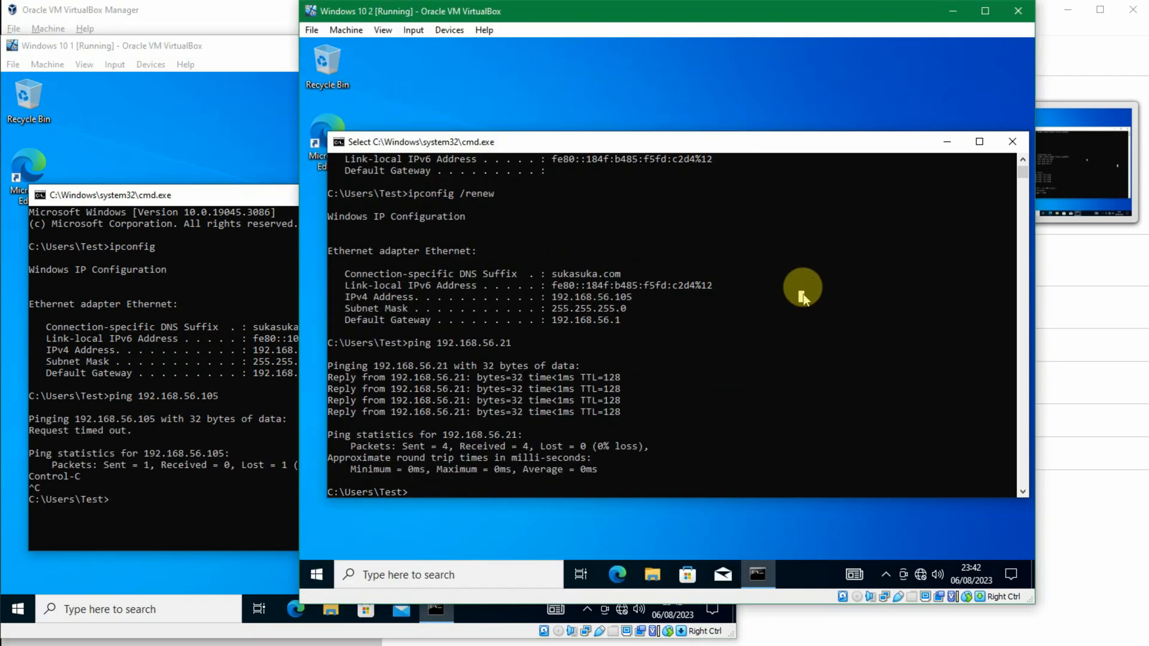
pyautogui.click(850, 164)
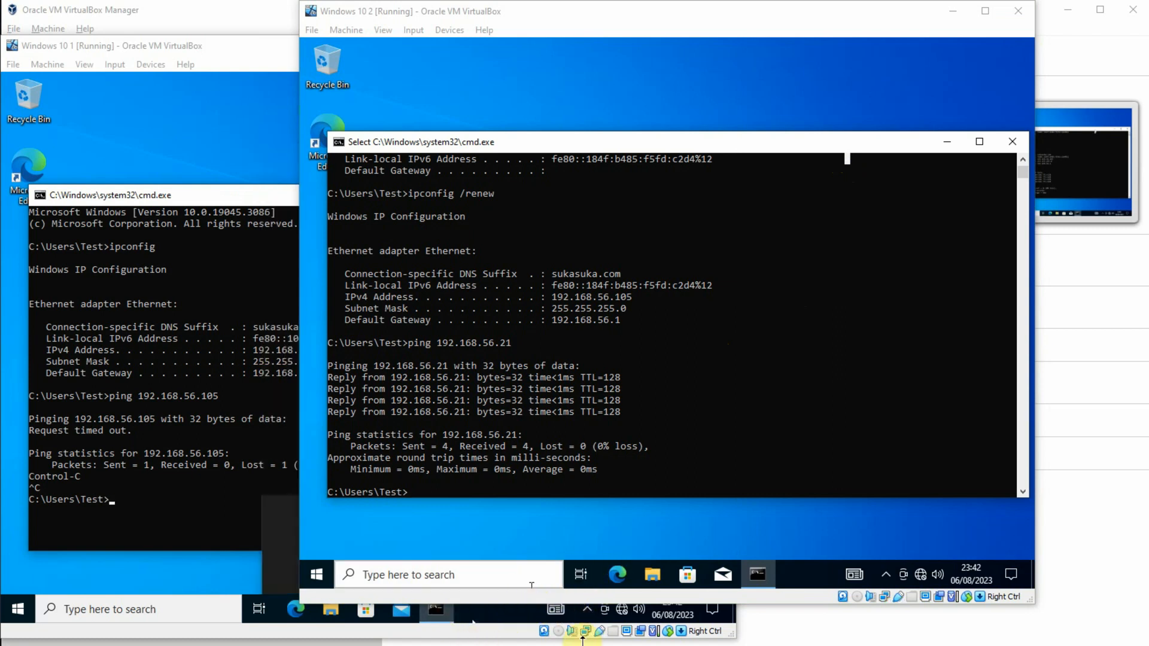
pyautogui.moveTo(598, 640)
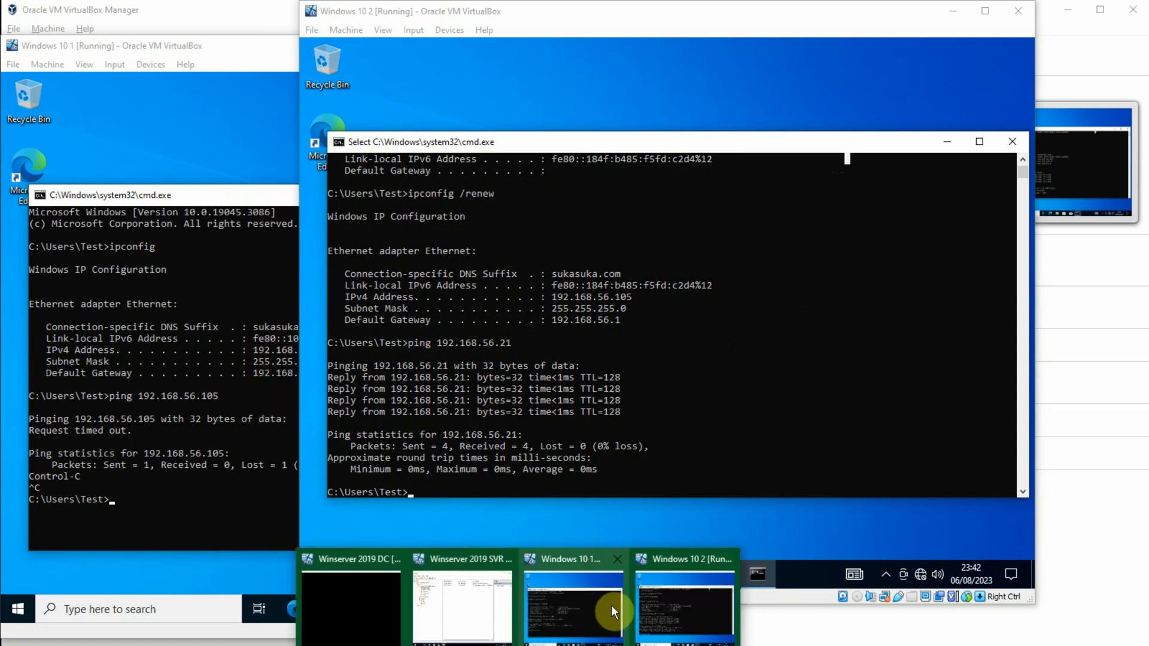
pyautogui.click(457, 598)
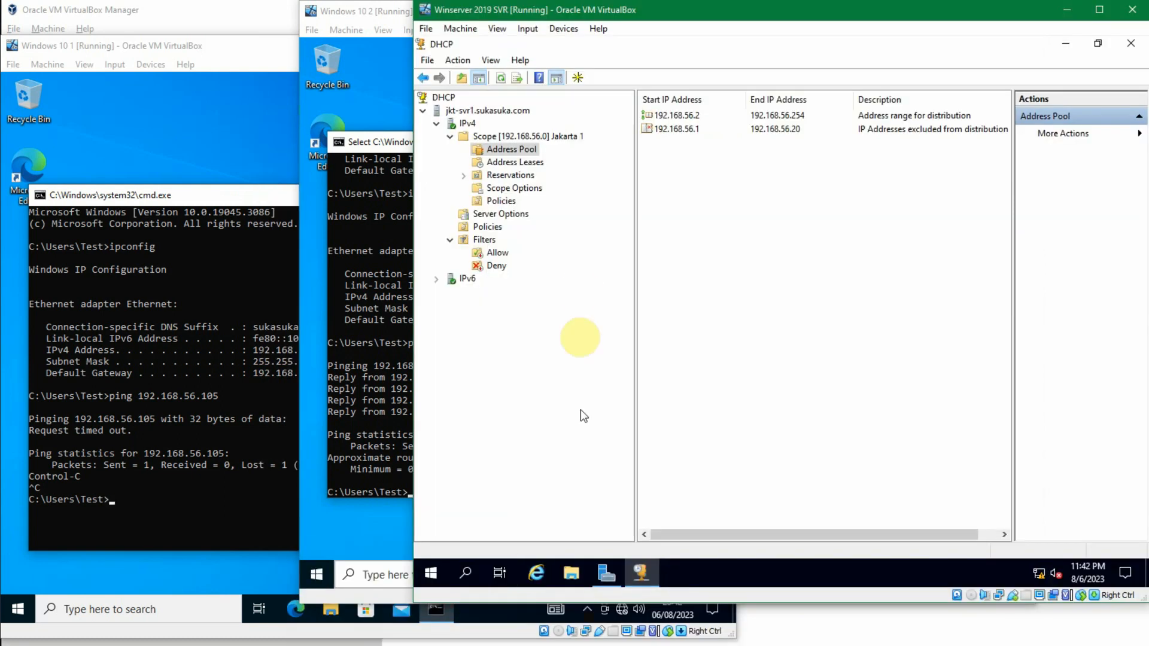
pyautogui.click(516, 161)
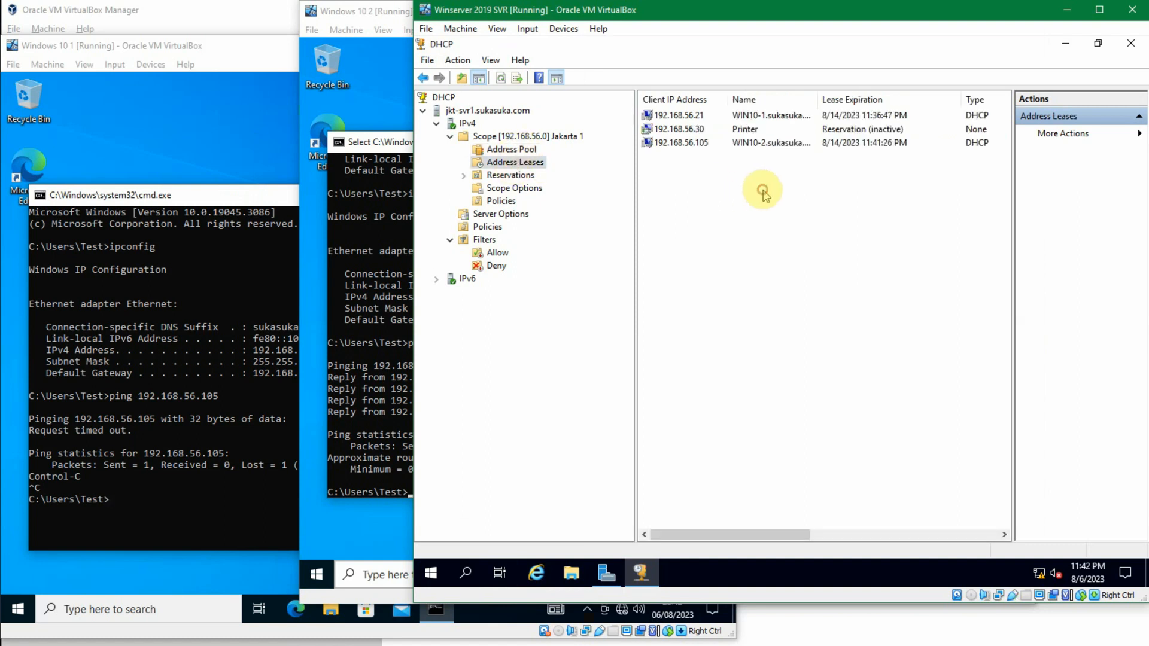
pyautogui.click(712, 146)
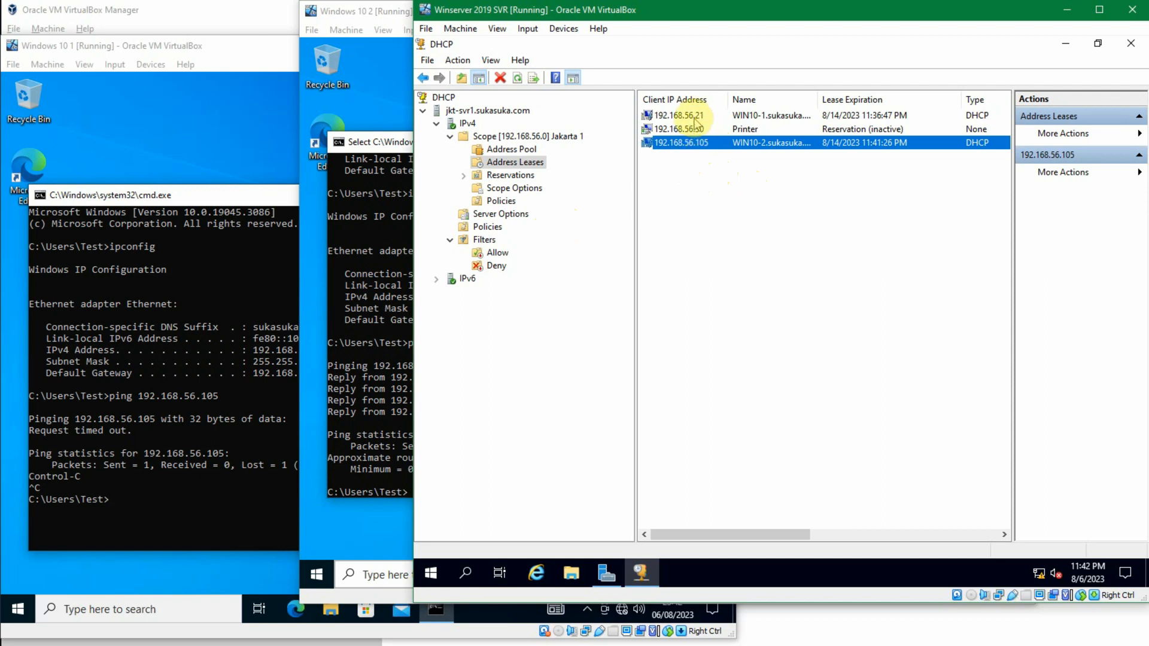
pyautogui.click(533, 163)
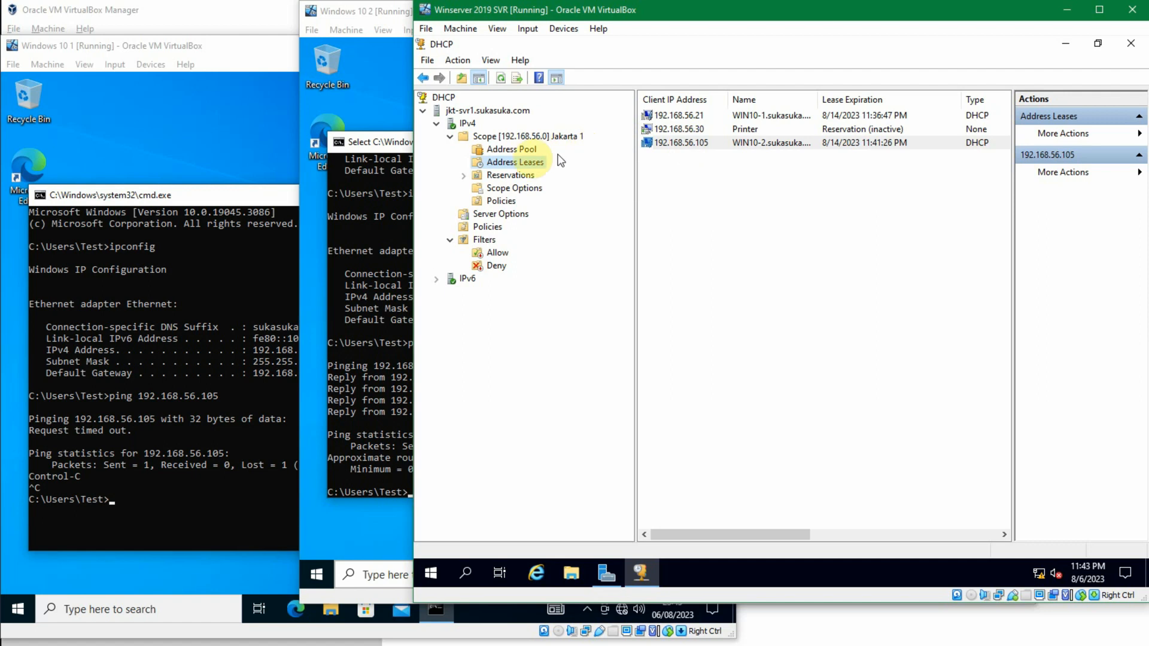
pyautogui.click(524, 164)
pyautogui.click(685, 115)
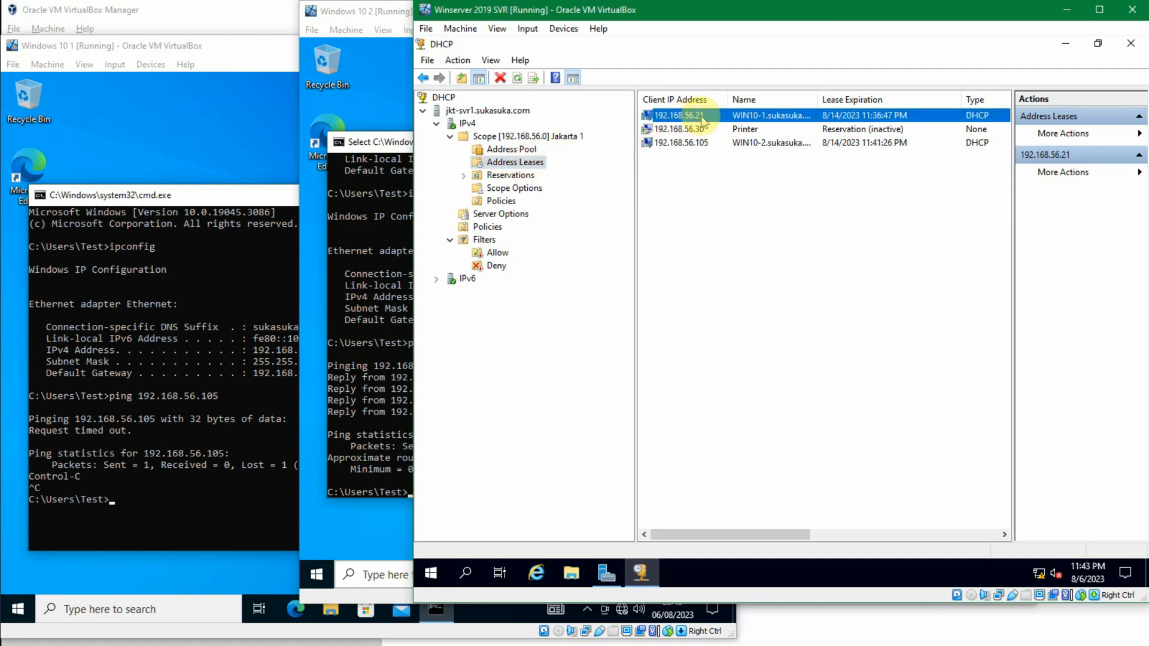
pyautogui.click(707, 145)
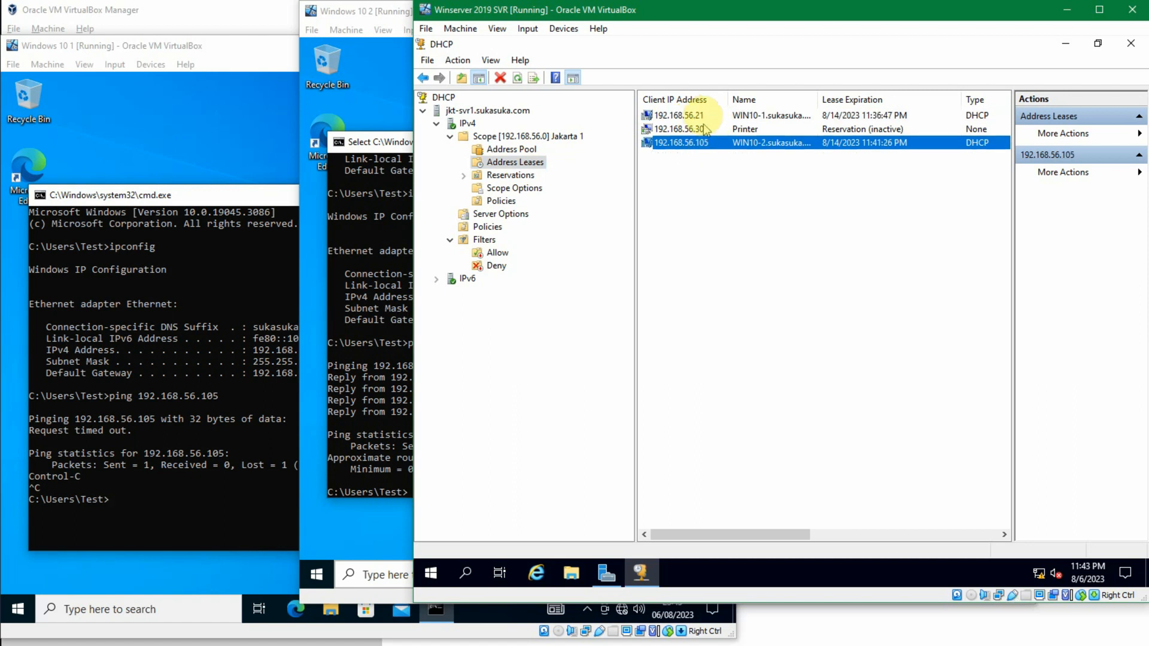
pyautogui.click(708, 114)
# Step: Compare the DHCP leases with the IP configurations on Windows 10 1 and Windows 10 2, and minimize the Windows 10 2 console and virtual machine
pyautogui.click(250, 151)
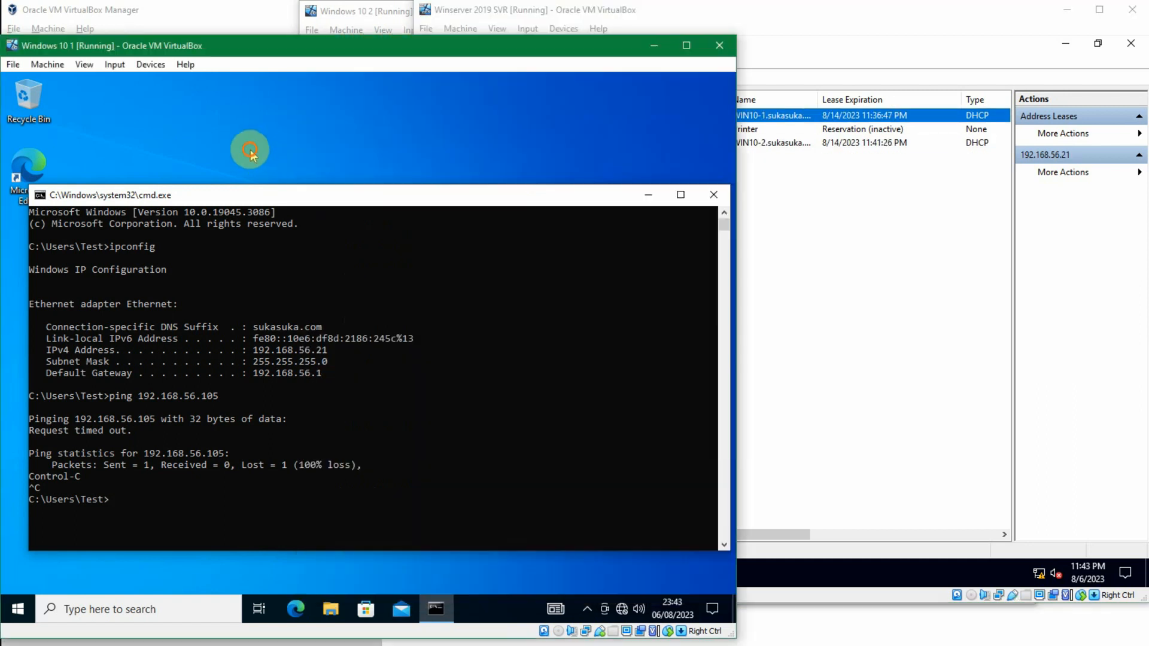
pyautogui.click(768, 145)
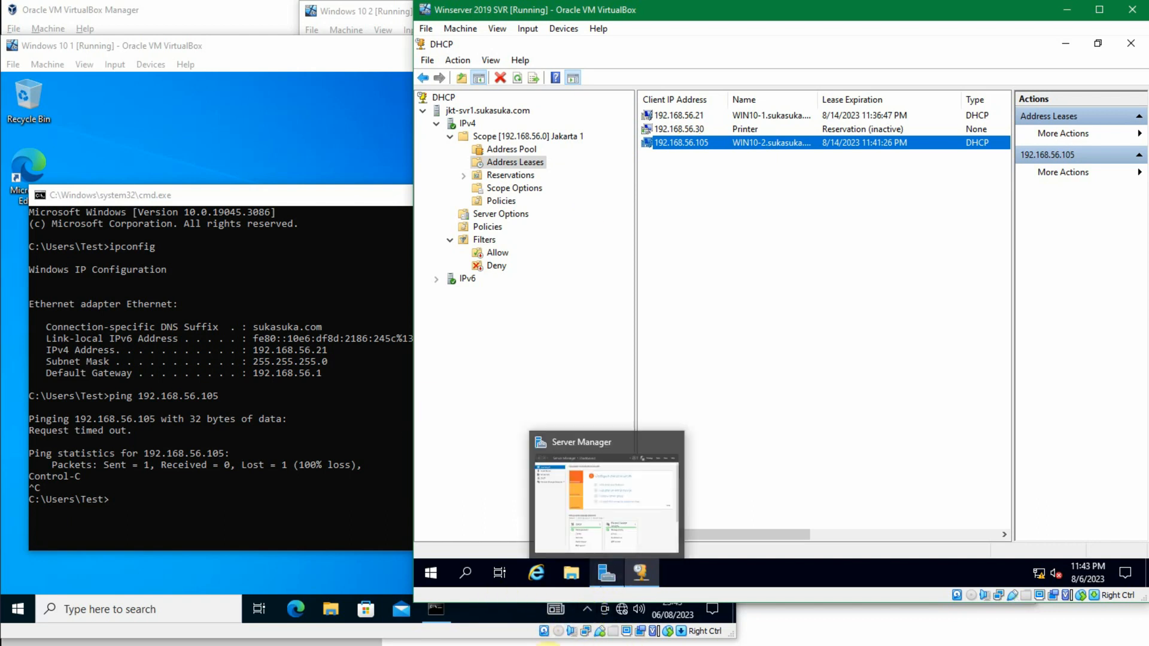
pyautogui.click(518, 645)
pyautogui.click(658, 616)
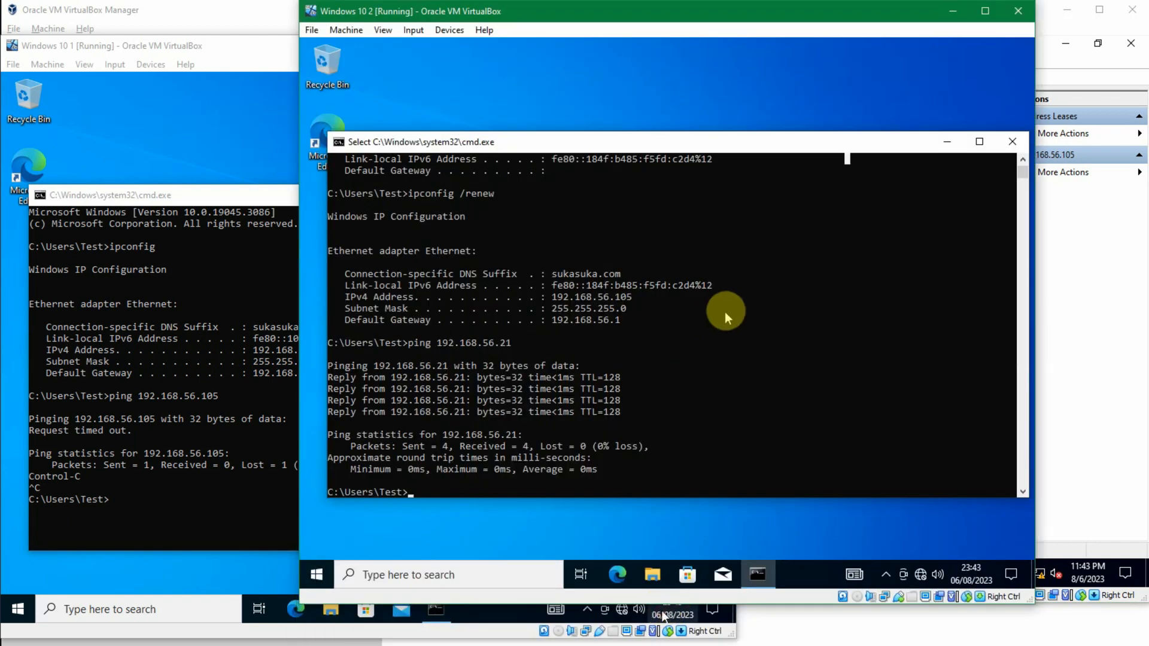
pyautogui.click(948, 146)
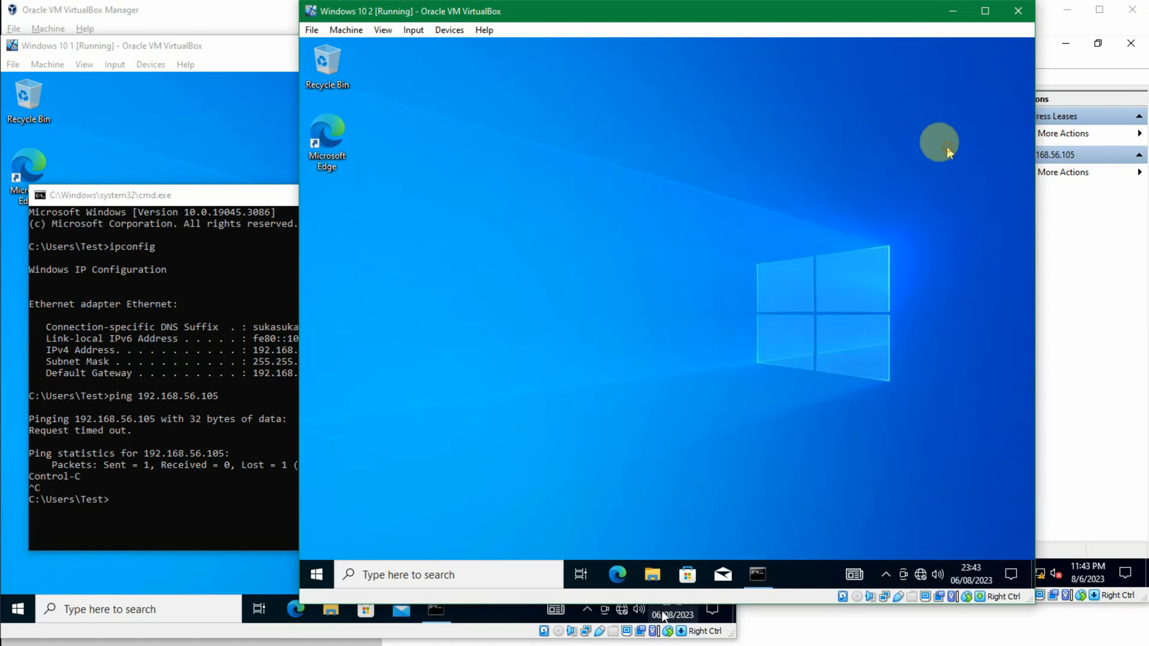
pyautogui.click(953, 12)
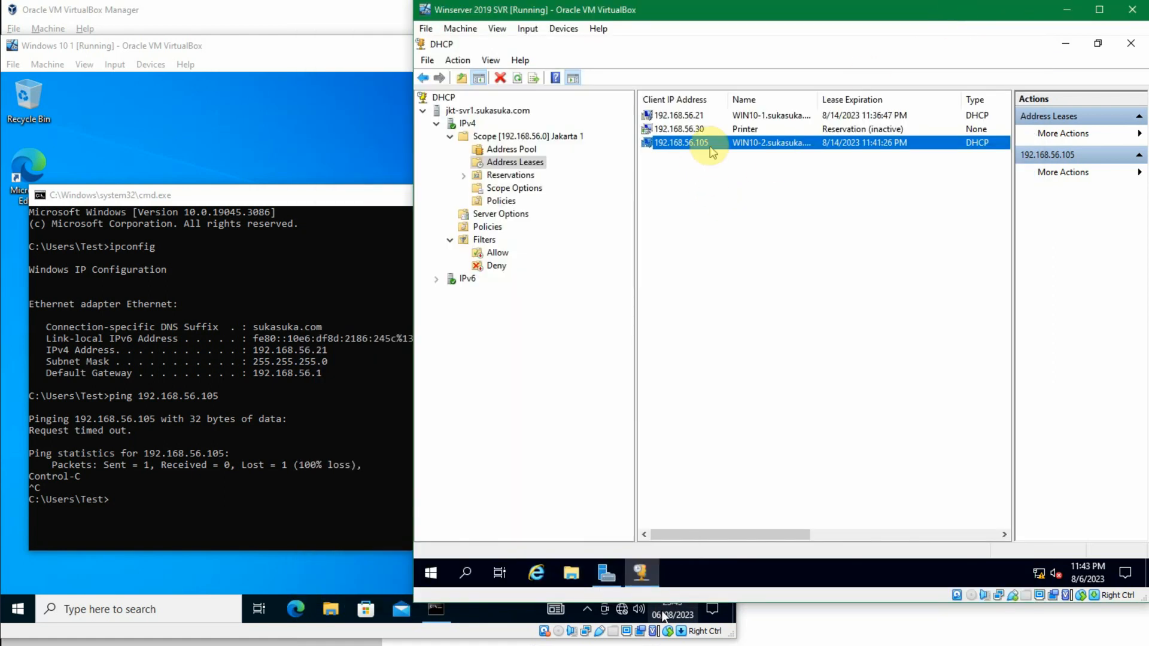
# Step: Widen the Name column in the Jakarta 1 address leases and compare the lease expirations of the WIN10-1 and WIN10-2 clients
pyautogui.moveTo(818, 99); pyautogui.dragTo(862, 99)
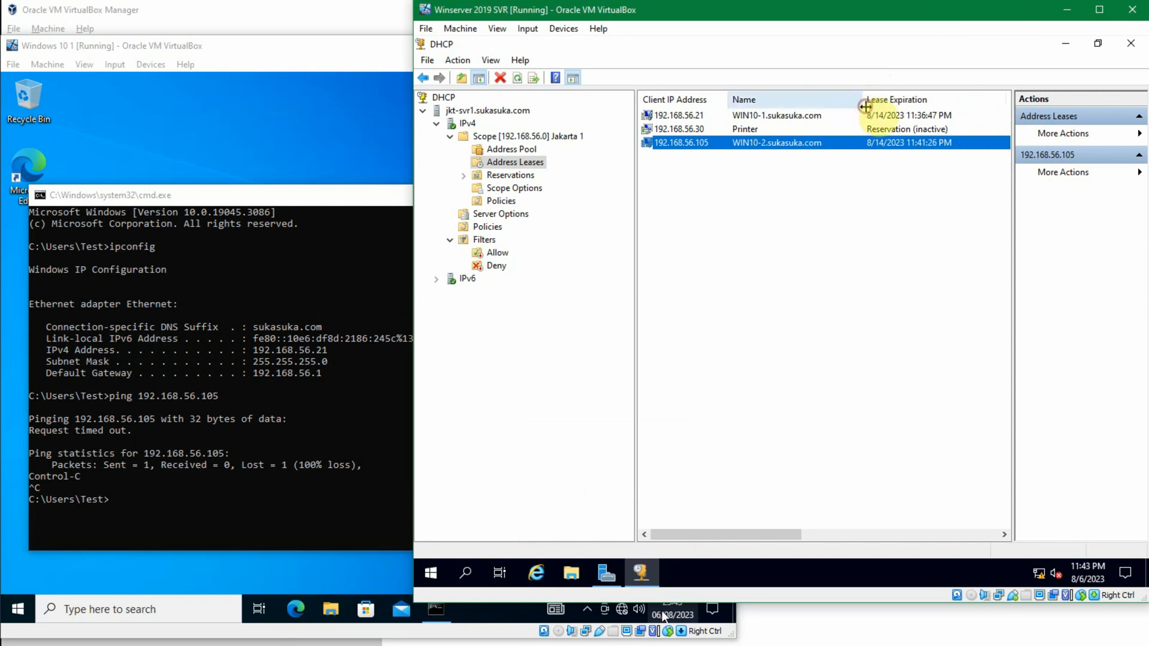
pyautogui.click(900, 117)
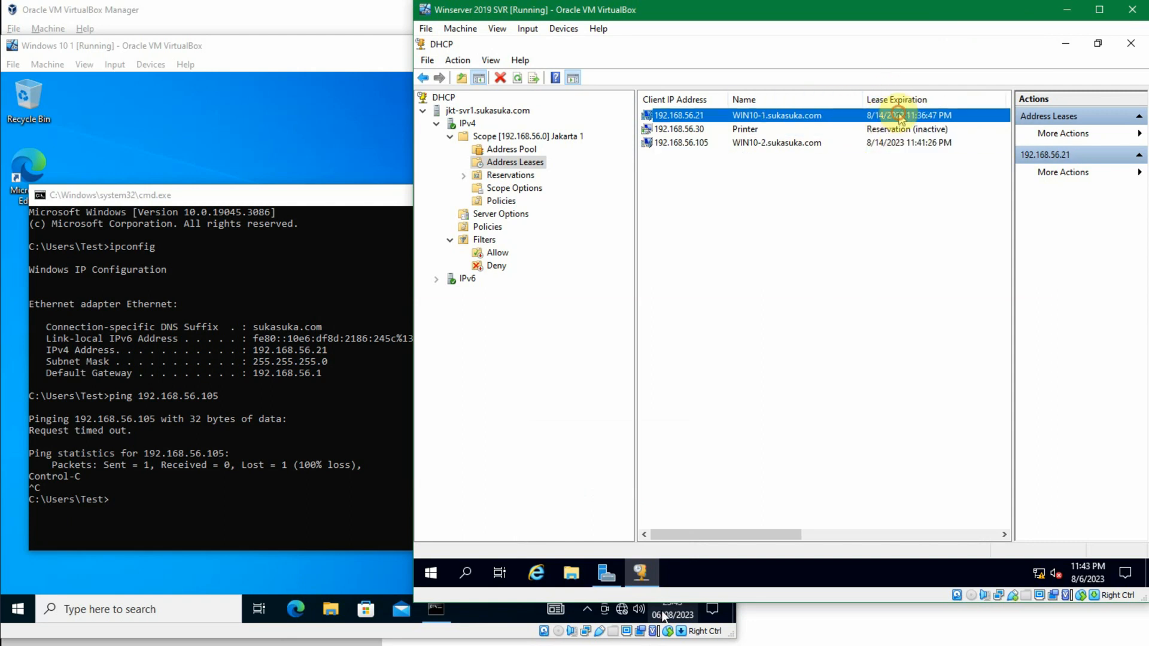
pyautogui.click(900, 143)
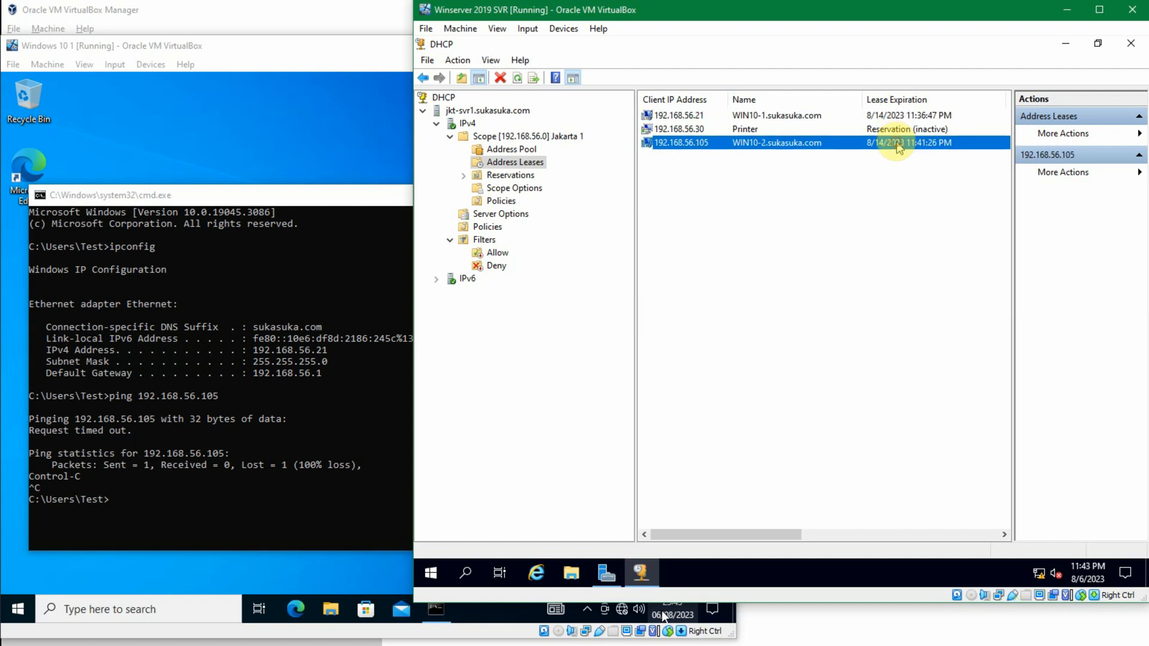
pyautogui.click(872, 116)
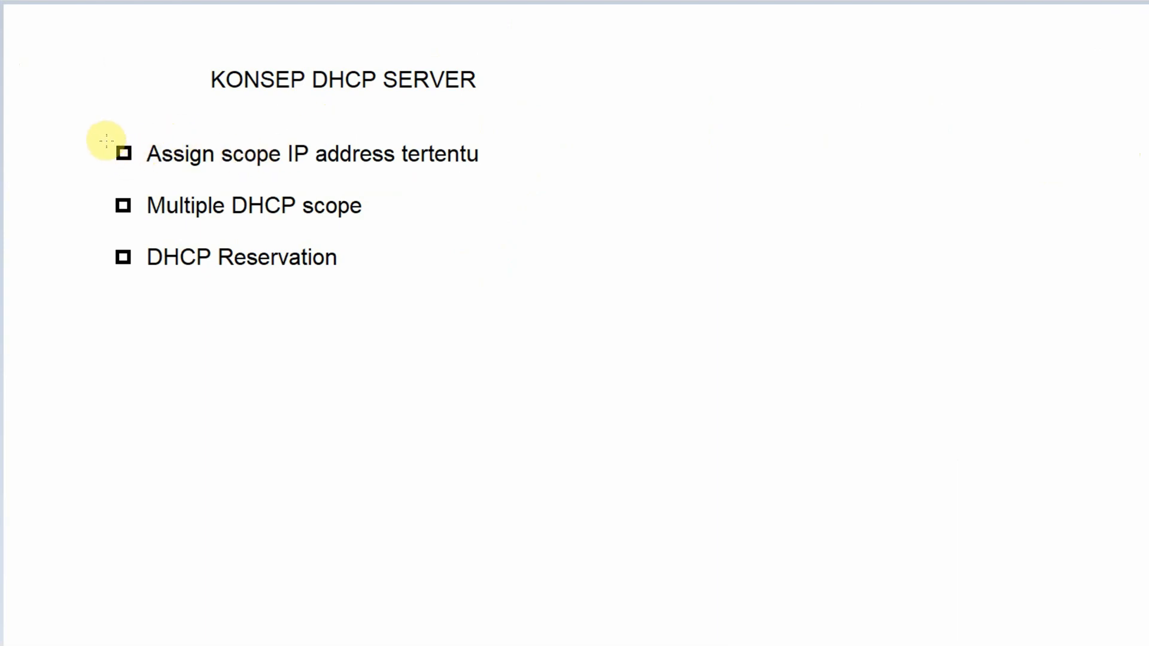
# Step: On the KONSEP DHCP SERVER drawing page, draw freehand check marks over the boxes for Assign scope IP address tertentu, Multiple DHCP scope and DHCP Reservation
pyautogui.moveTo(112, 145); pyautogui.dragTo(180, 111)
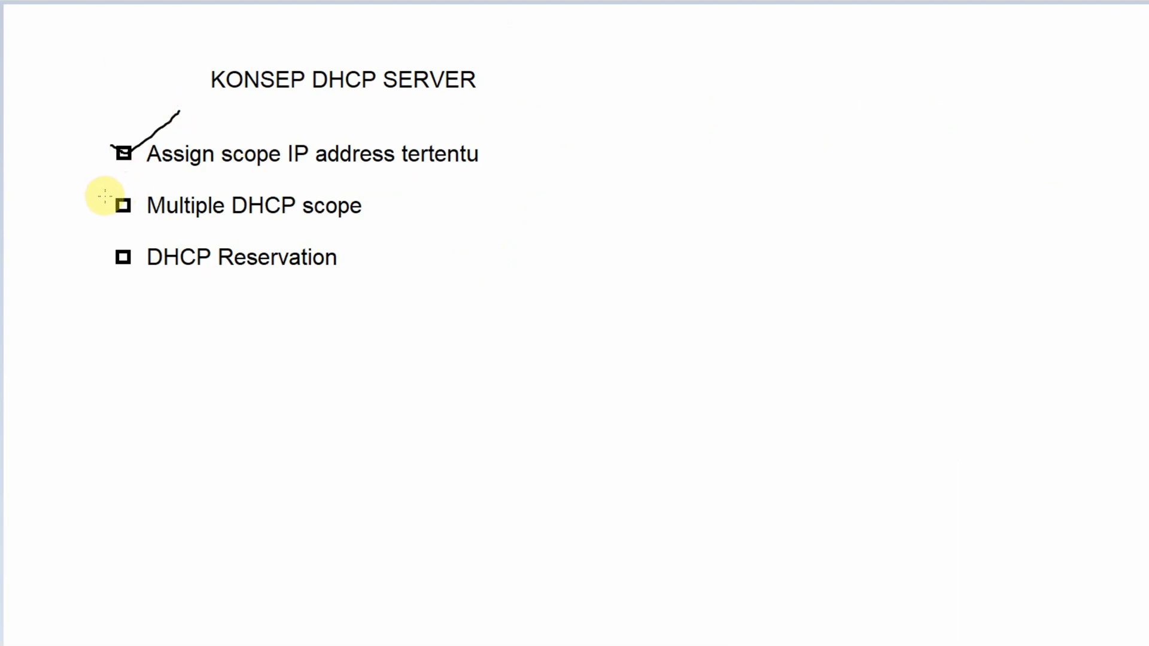
pyautogui.moveTo(110, 192)
pyautogui.mouseDown()
pyautogui.moveTo(126, 204)
pyautogui.moveTo(148, 183)
pyautogui.mouseUp()
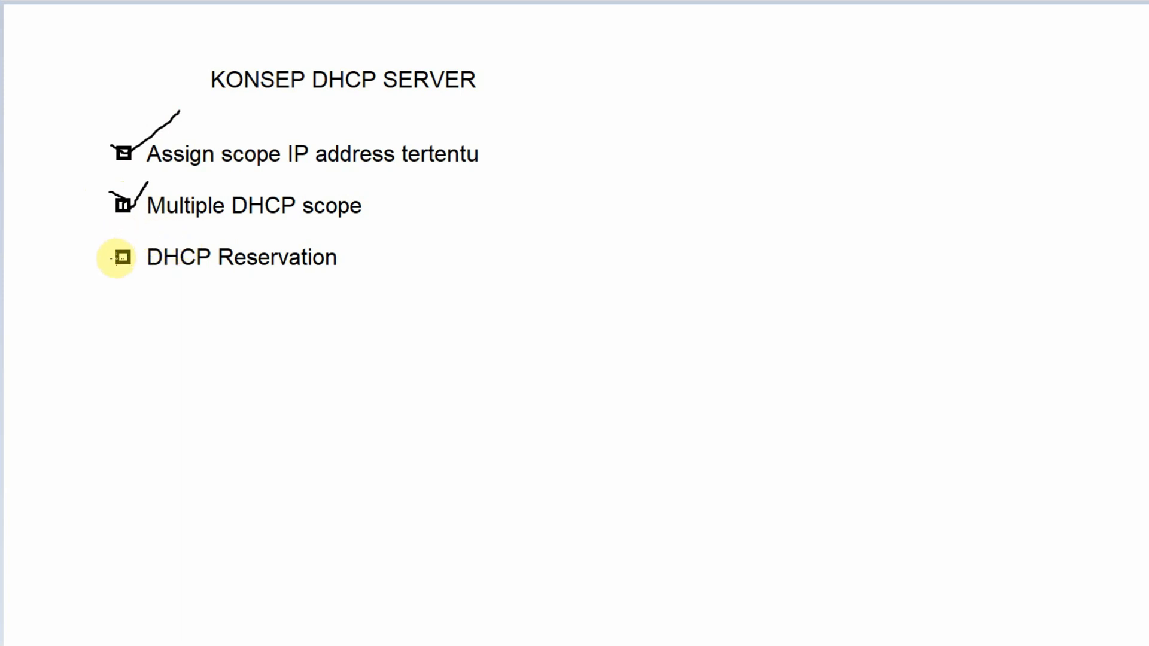
pyautogui.moveTo(111, 245)
pyautogui.mouseDown()
pyautogui.moveTo(118, 257)
pyautogui.moveTo(160, 235)
pyautogui.mouseUp()
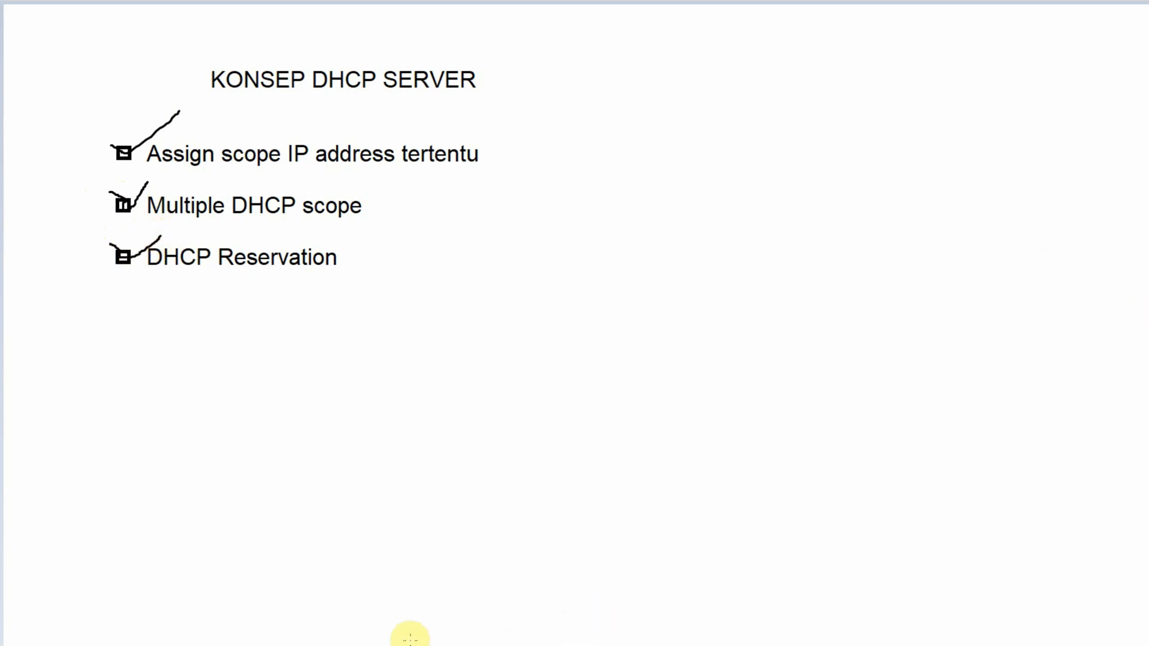